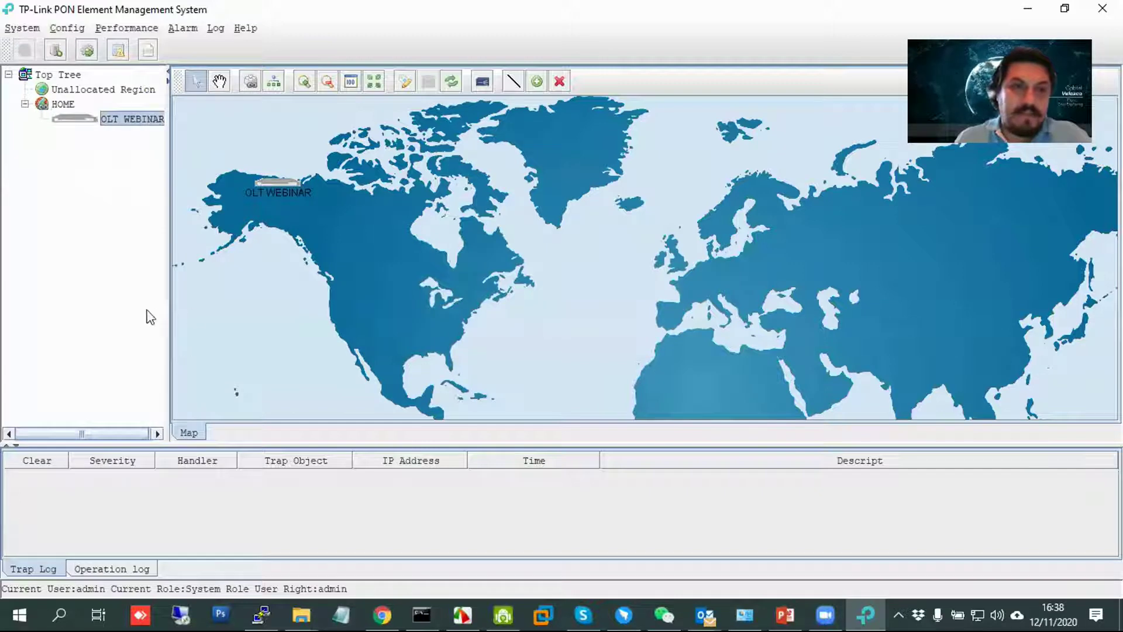
Ping the OLT at 192.168.1.100 from Command Prompt, confirm no packet loss, and return to the EMS.
left_click_drag(269, 178, 285, 193)
left_click(422, 614)
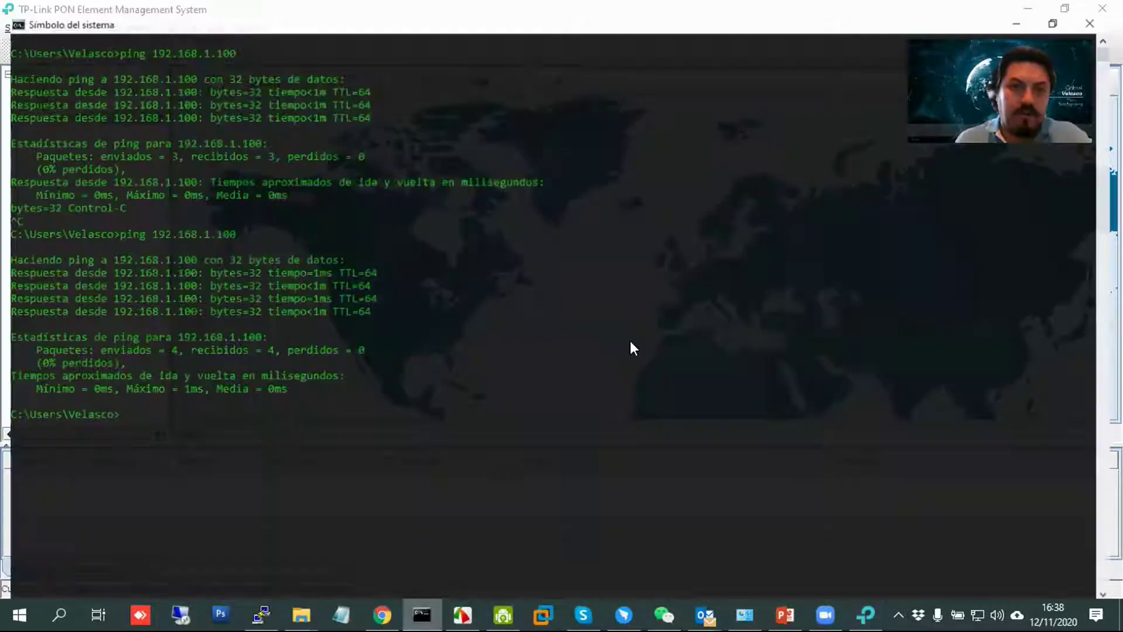
key("Return")
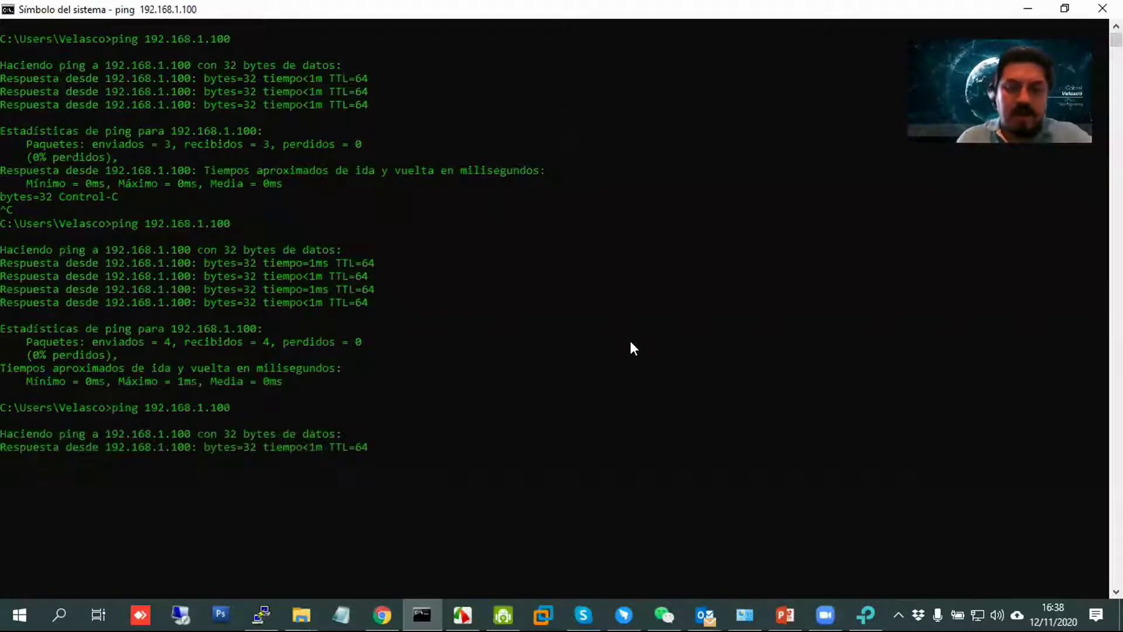
key("ctrl+c")
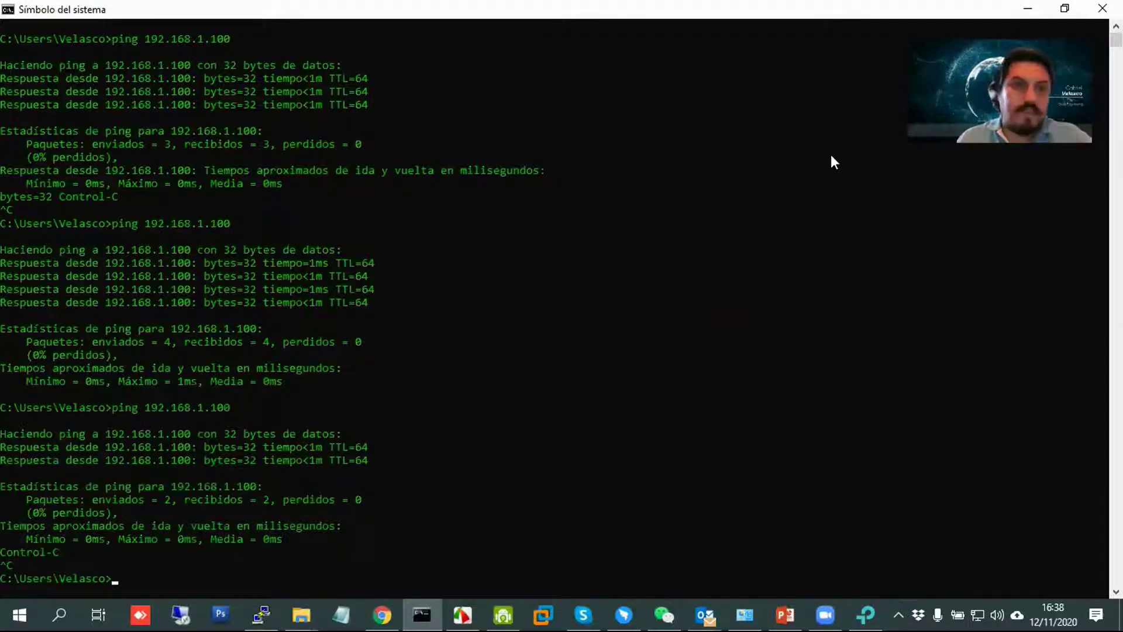
key("alt+Tab")
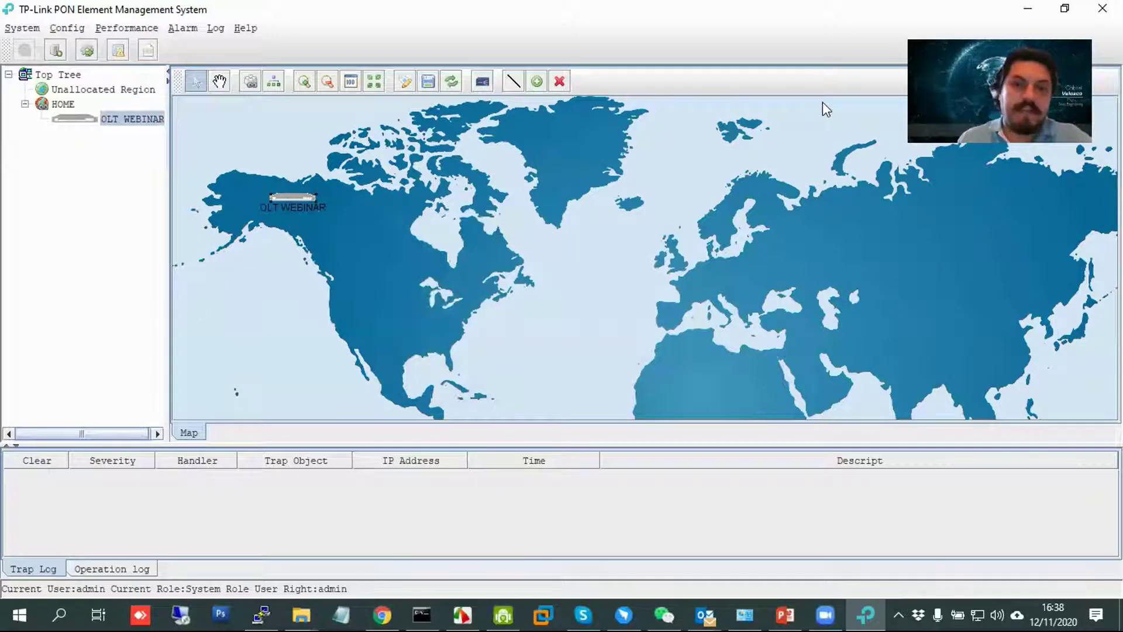
Run snmp-agent enable on the OLT in the PuTTY session.
left_click(261, 614)
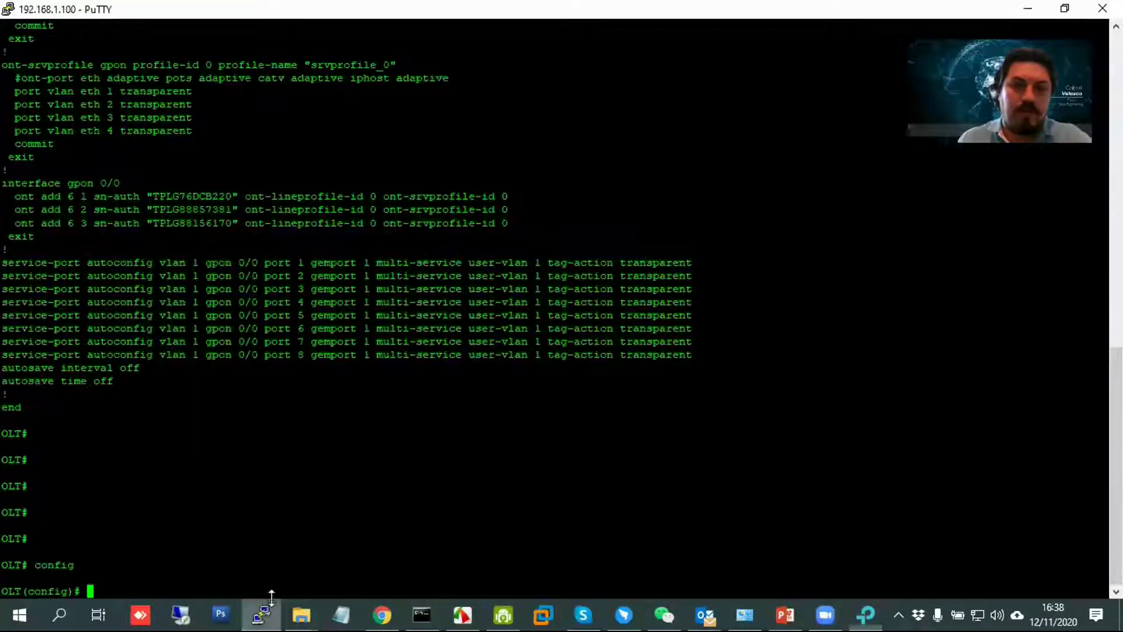
type("s")
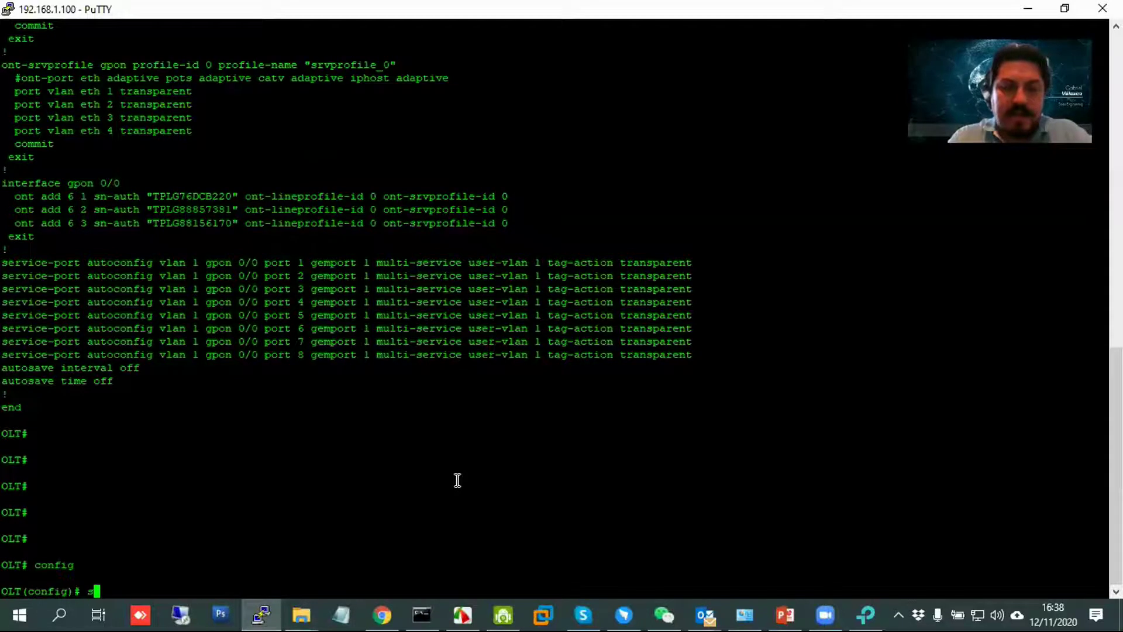
type("nmp-agent enable")
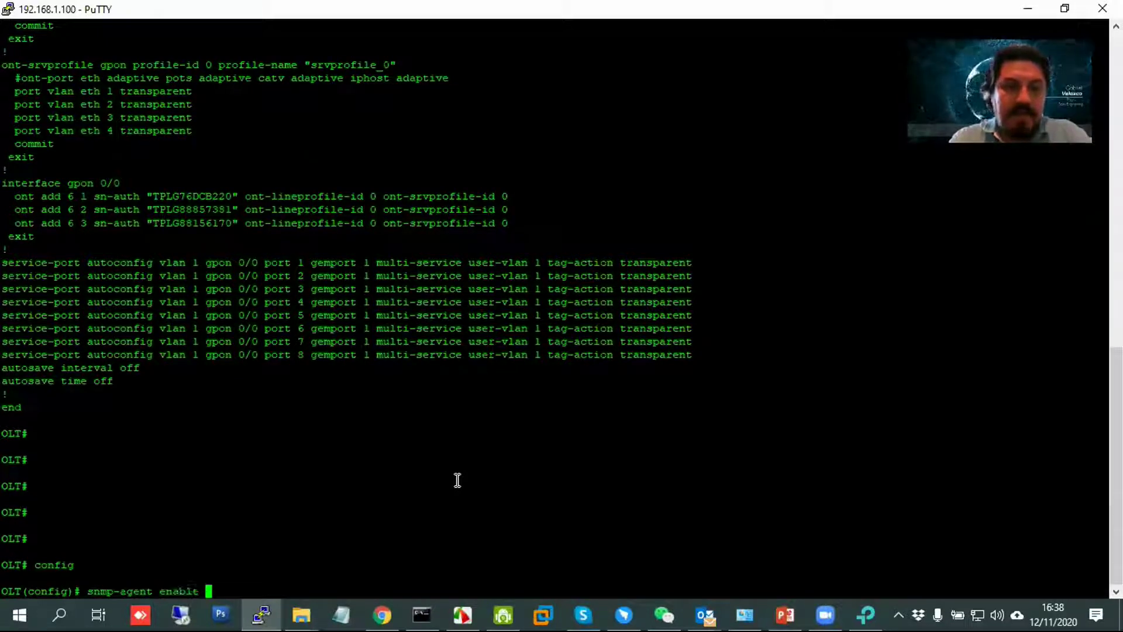
key("Return")
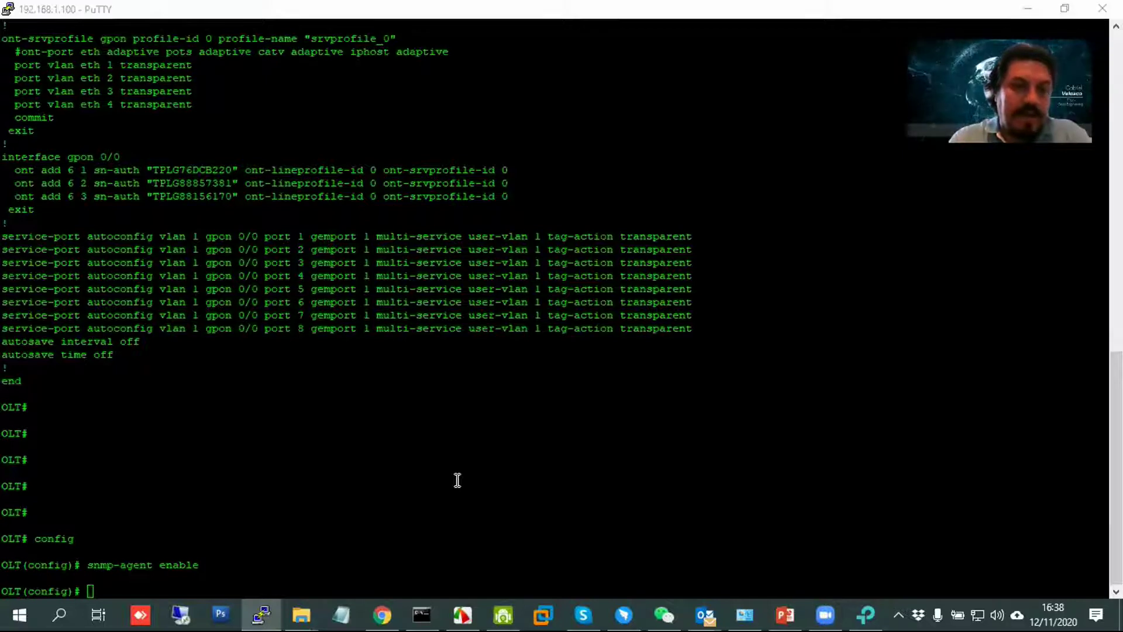
key("alt+Tab")
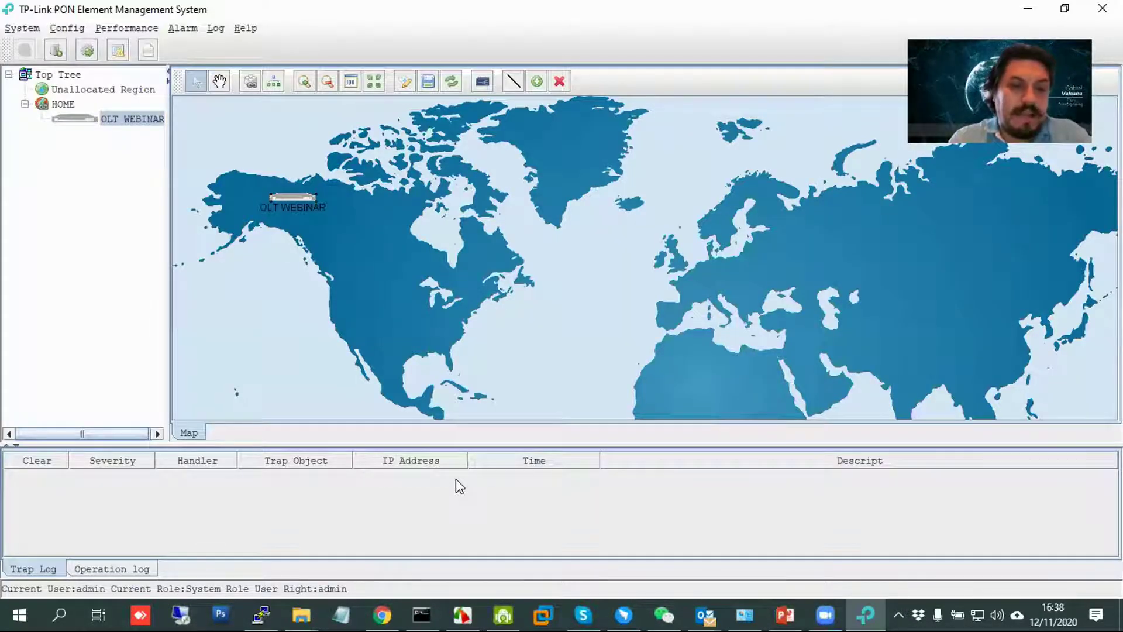
Set the OLT's SNMP read community string with snmp-agent community read.
key("alt+Tab")
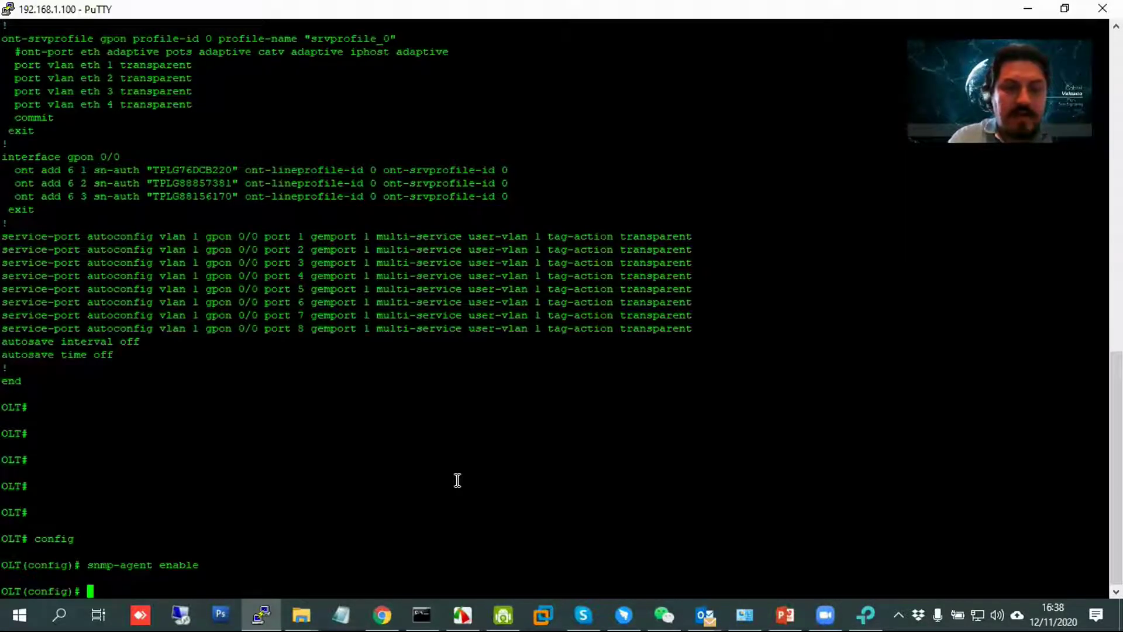
type("snmp-agent co")
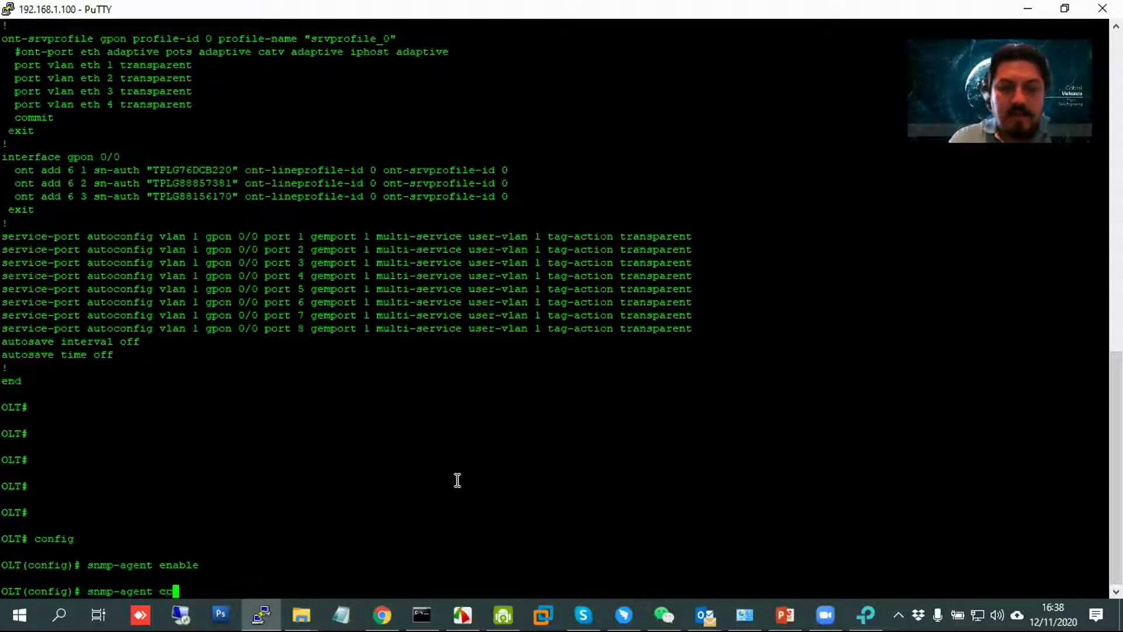
type("mmunity read ")
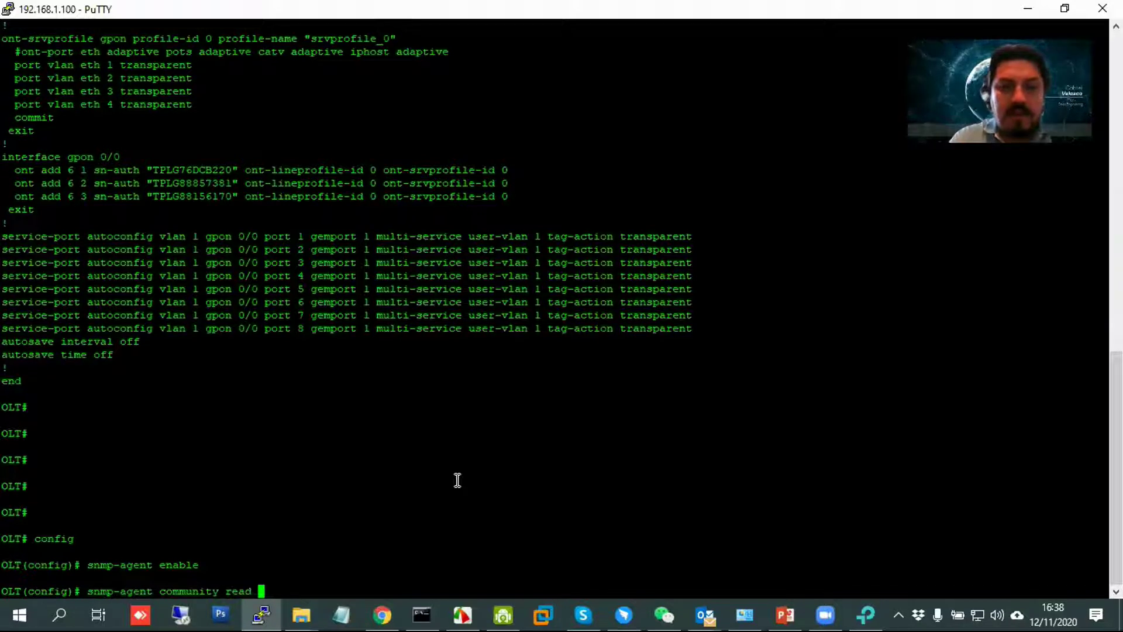
type("**")
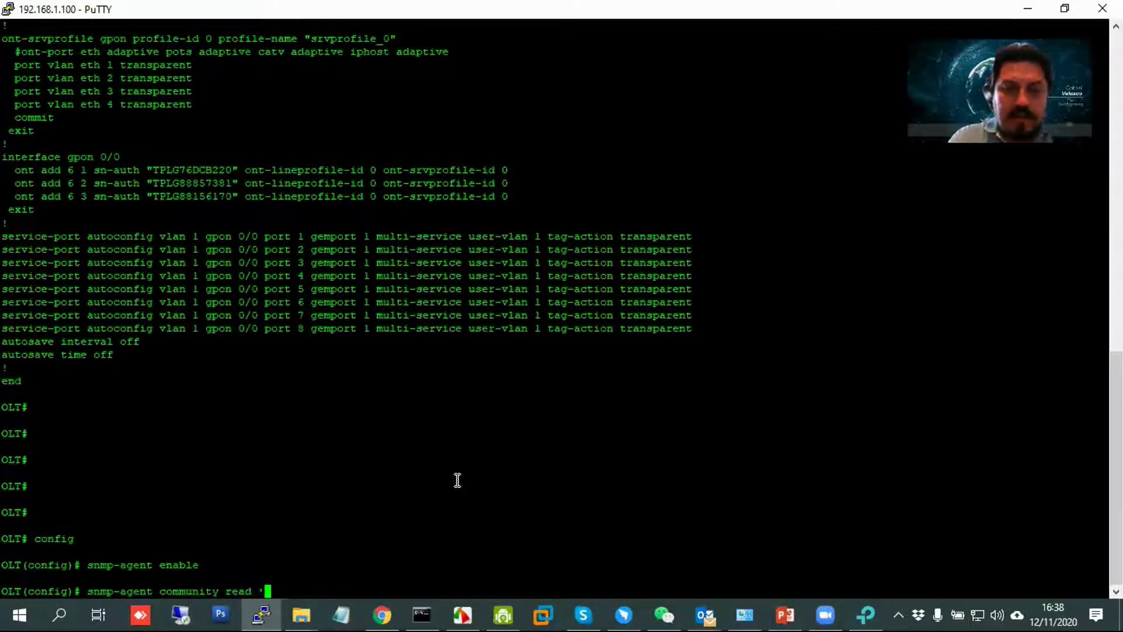
type("****")
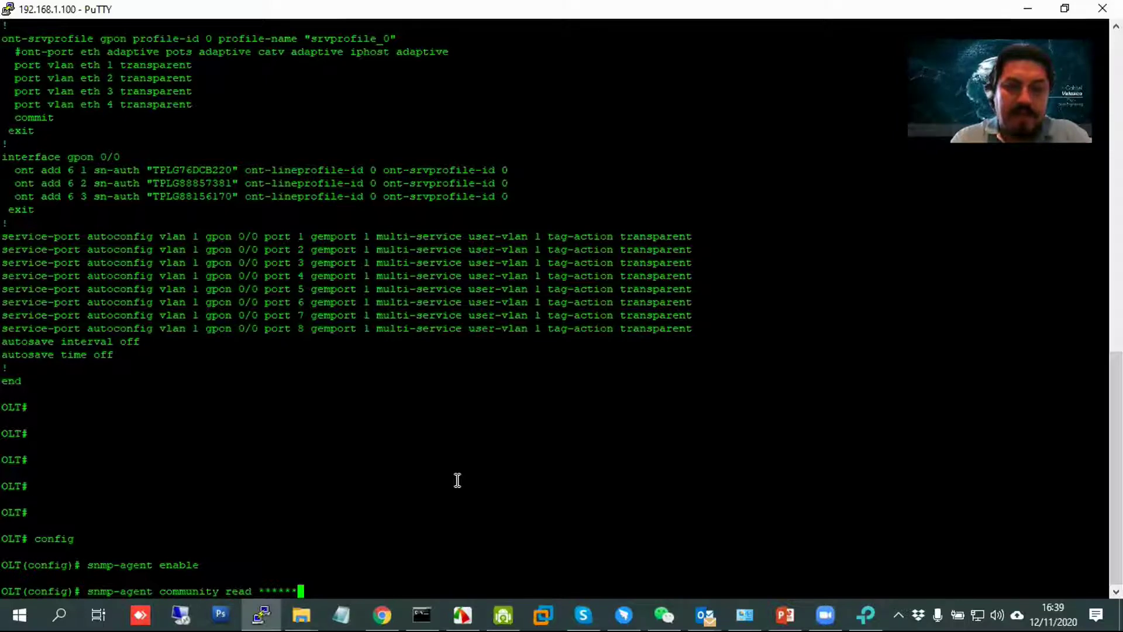
key("Return")
key("alt+Tab")
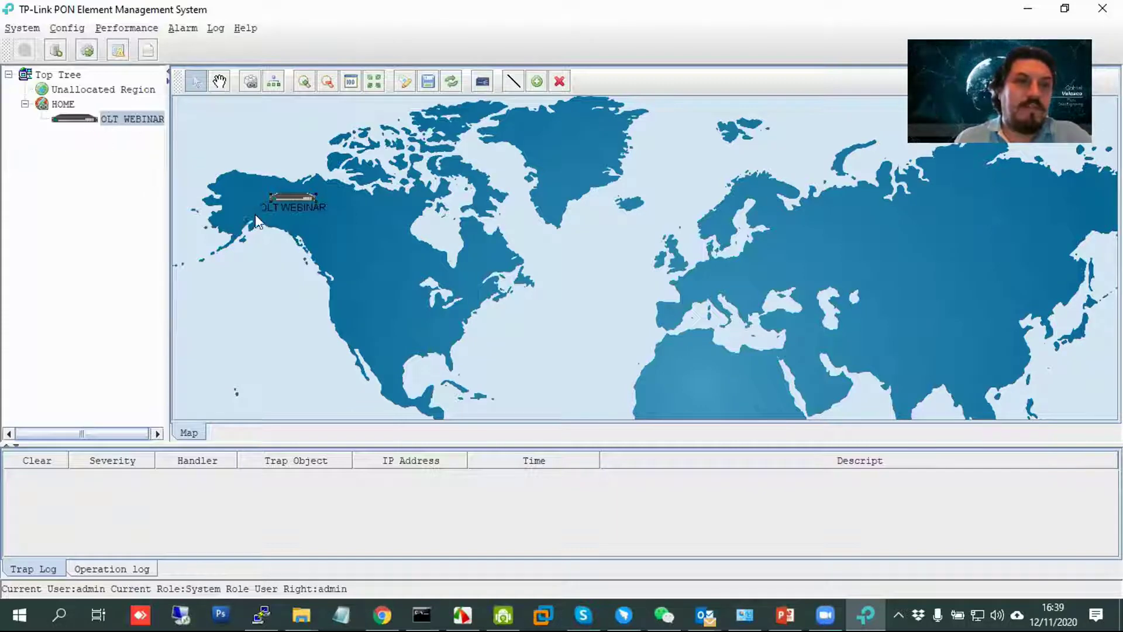
Open and close the OLT WEBINAR device information and Switch Cont card management windows.
double_click(83, 118)
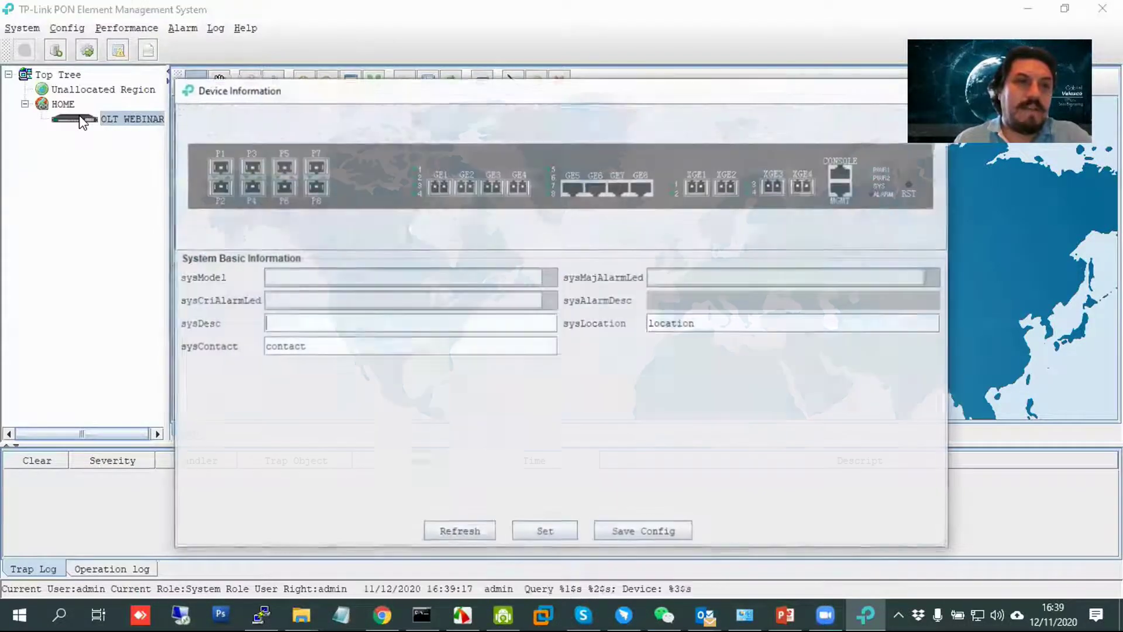
left_click(184, 93)
left_click(211, 214)
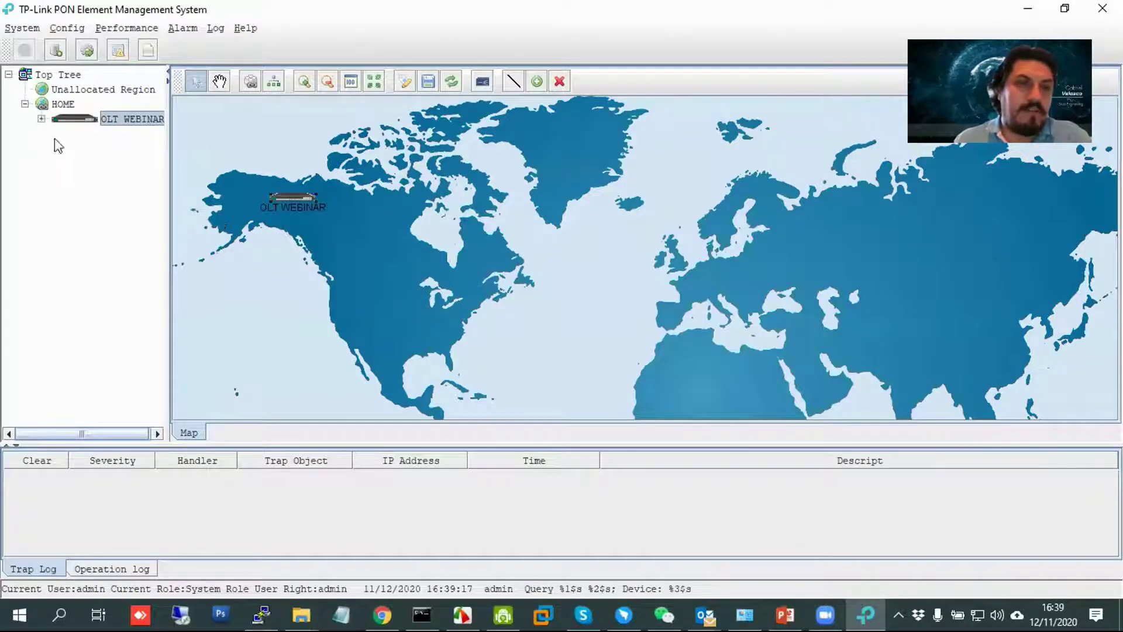
left_click(41, 119)
left_click(128, 139)
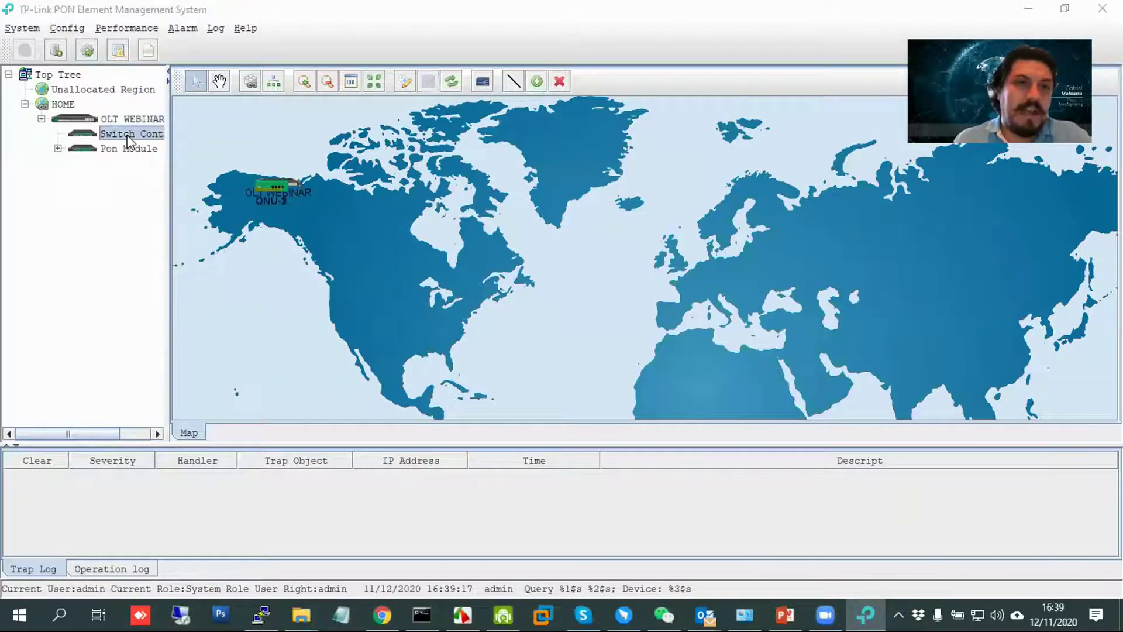
double_click(129, 139)
left_click(88, 32)
left_click(111, 157)
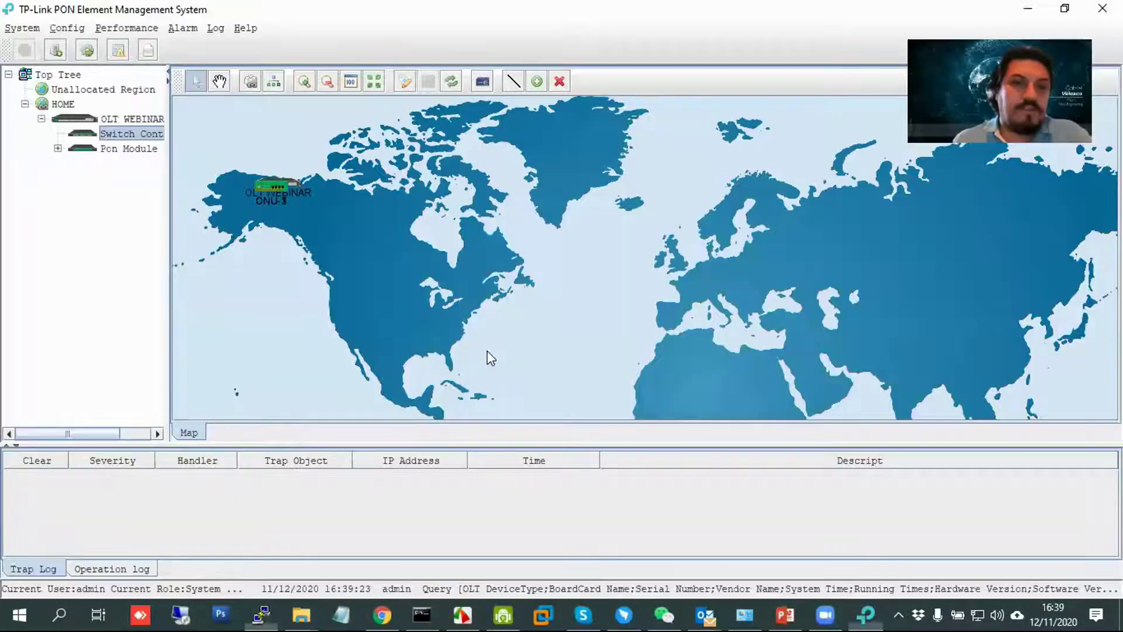
In the Switch Cont card's Vlan List, add VLAN ID 10 and refresh the list.
double_click(122, 134)
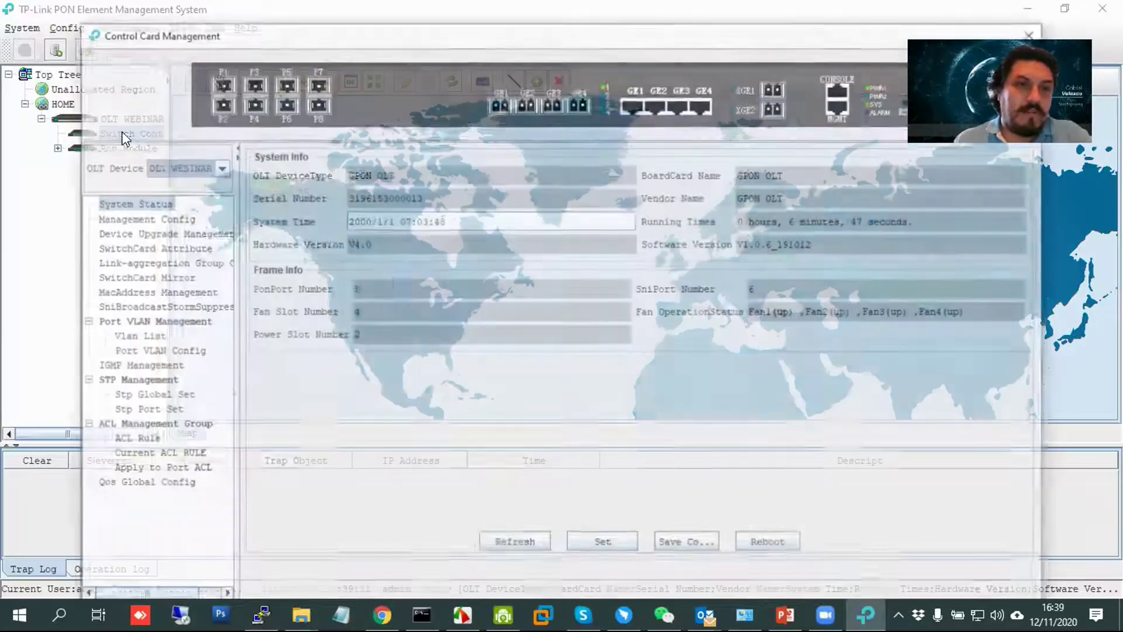
left_click(145, 338)
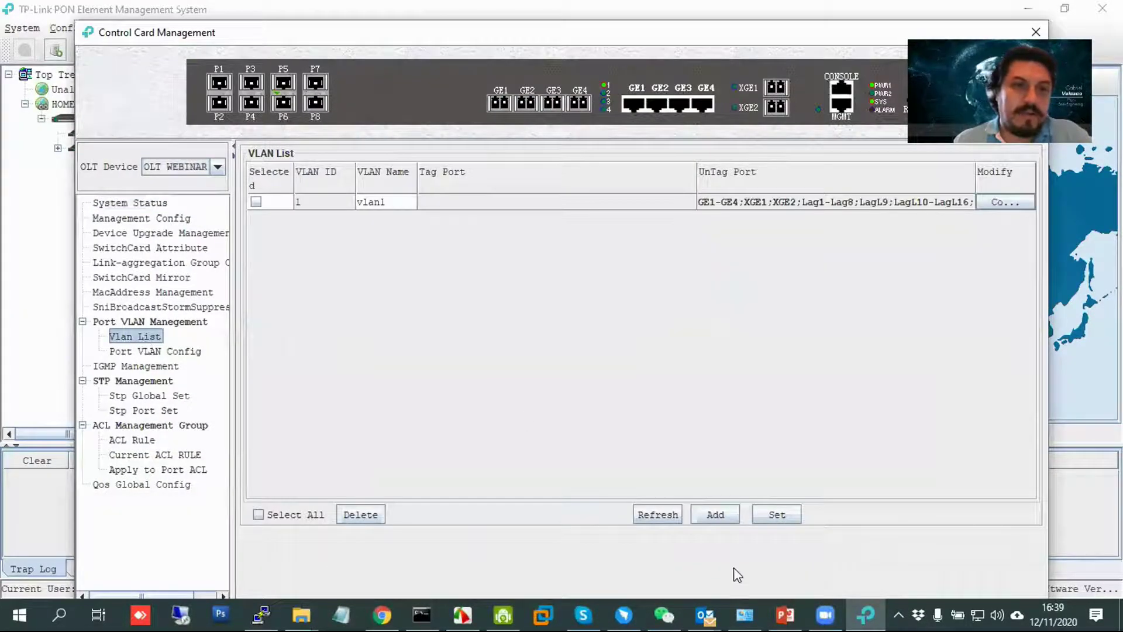
left_click(714, 515)
left_click(583, 304)
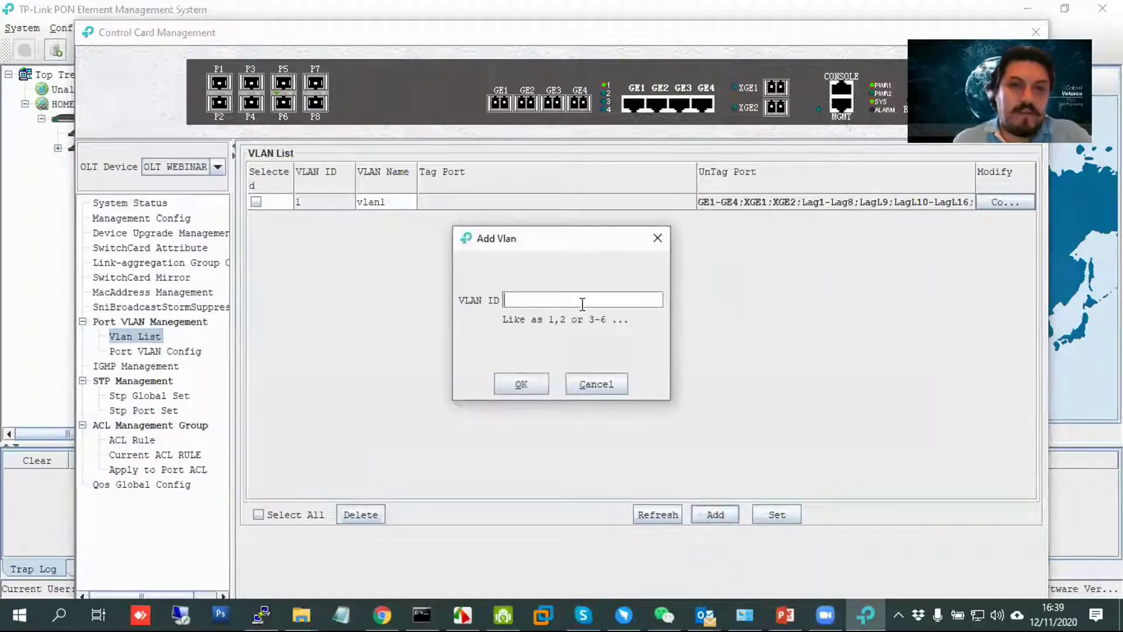
left_click(520, 384)
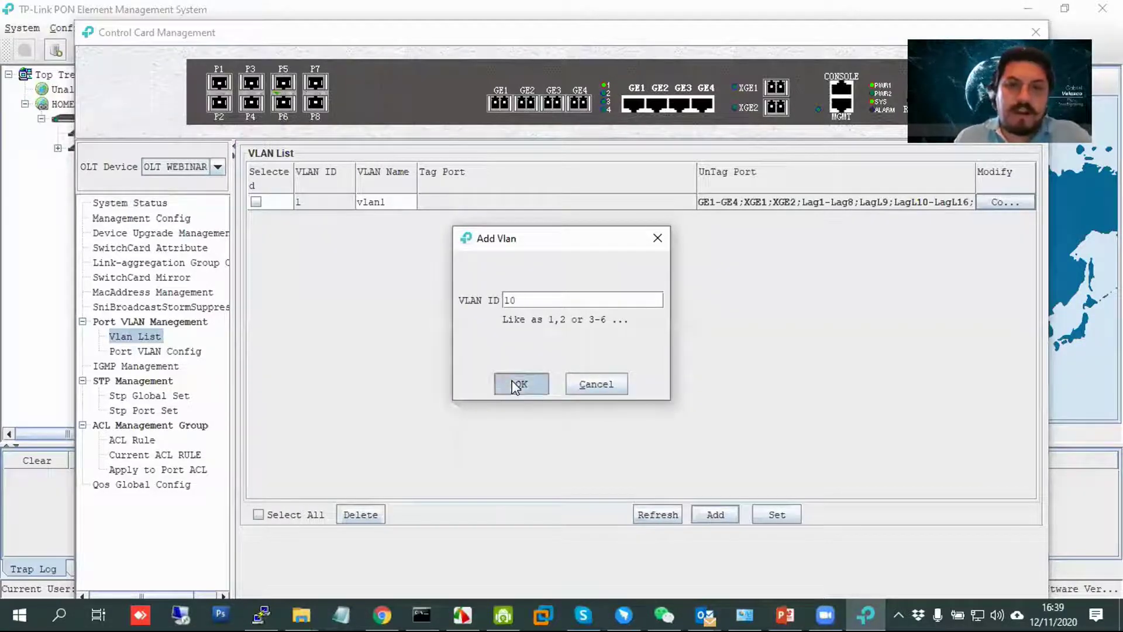
left_click(652, 514)
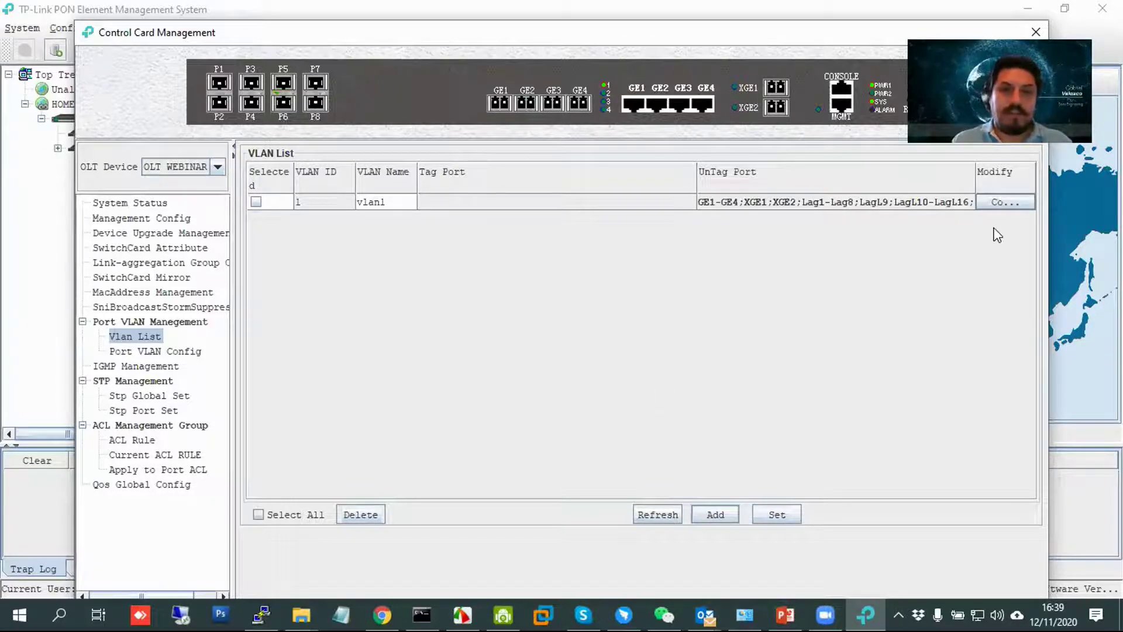
Type the snmp-agent community write command with its string into the OLT's PuTTY session.
left_click(268, 614)
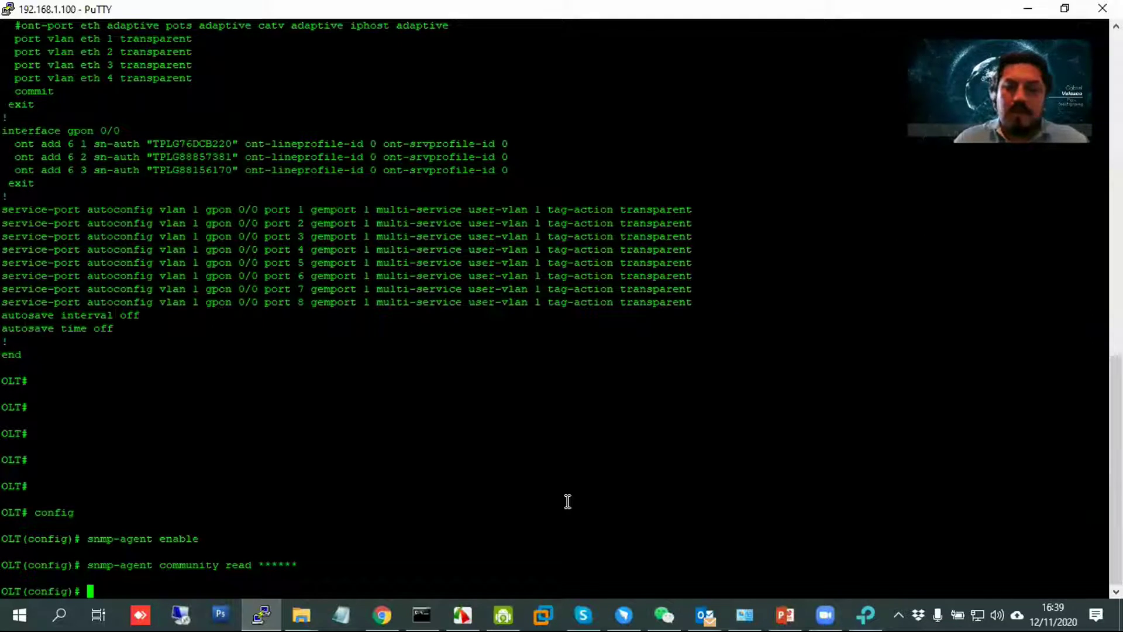
type("snmp-agent ")
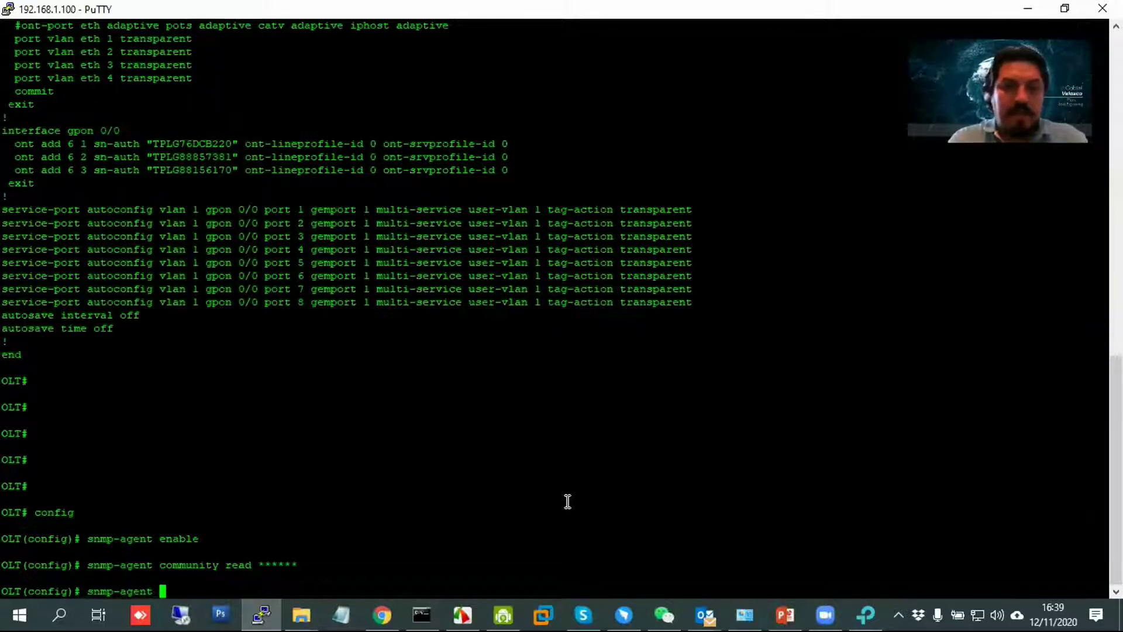
type("community ")
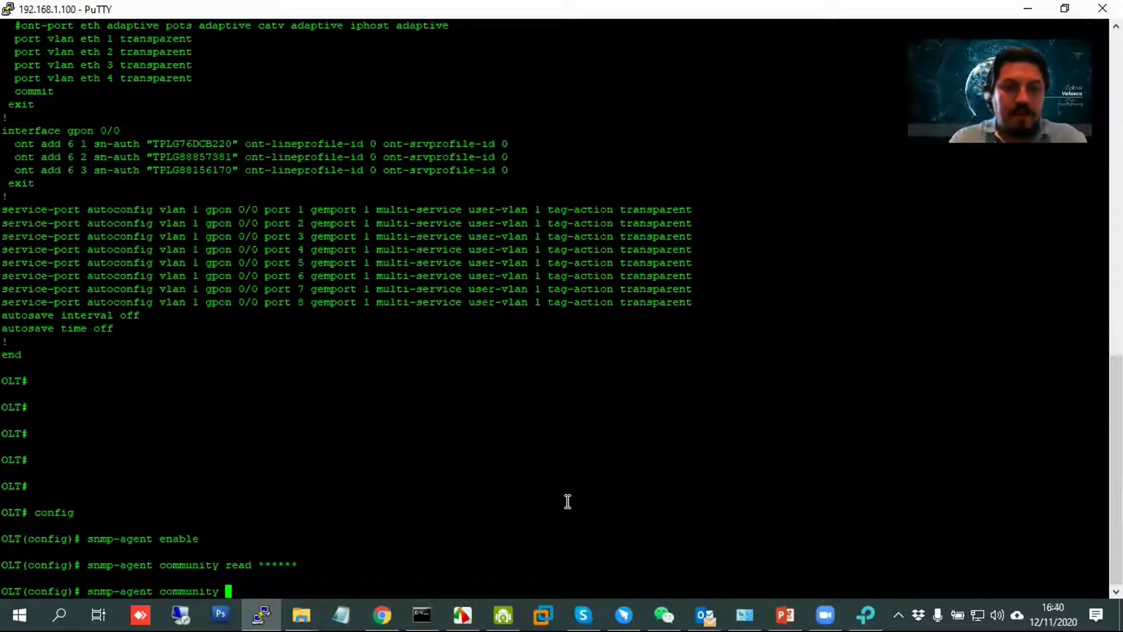
type("write ")
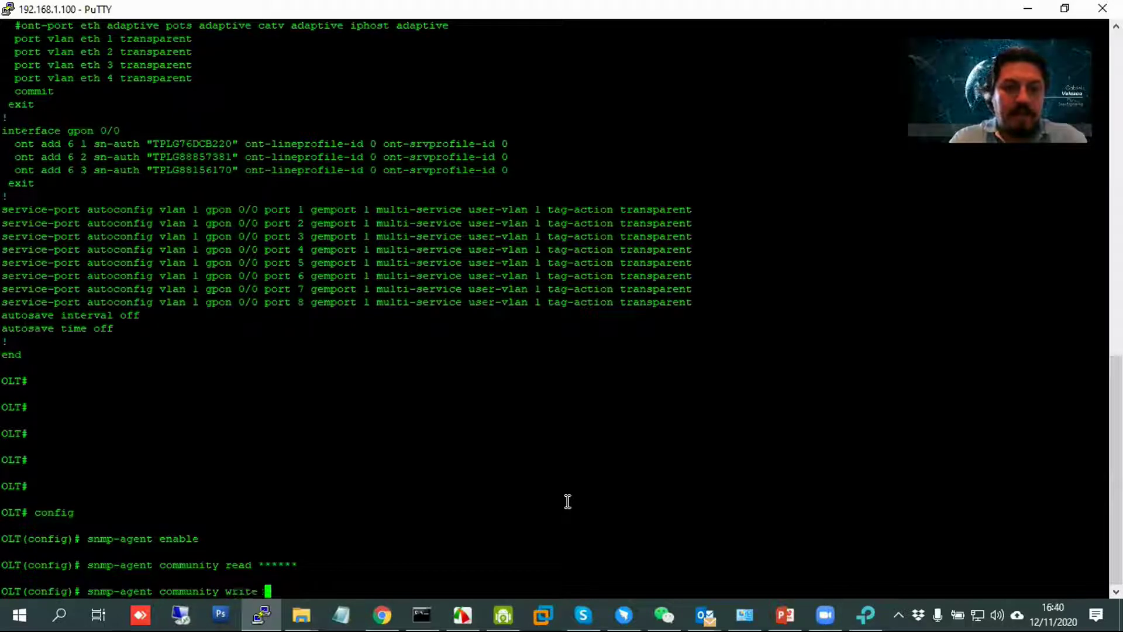
type("******")
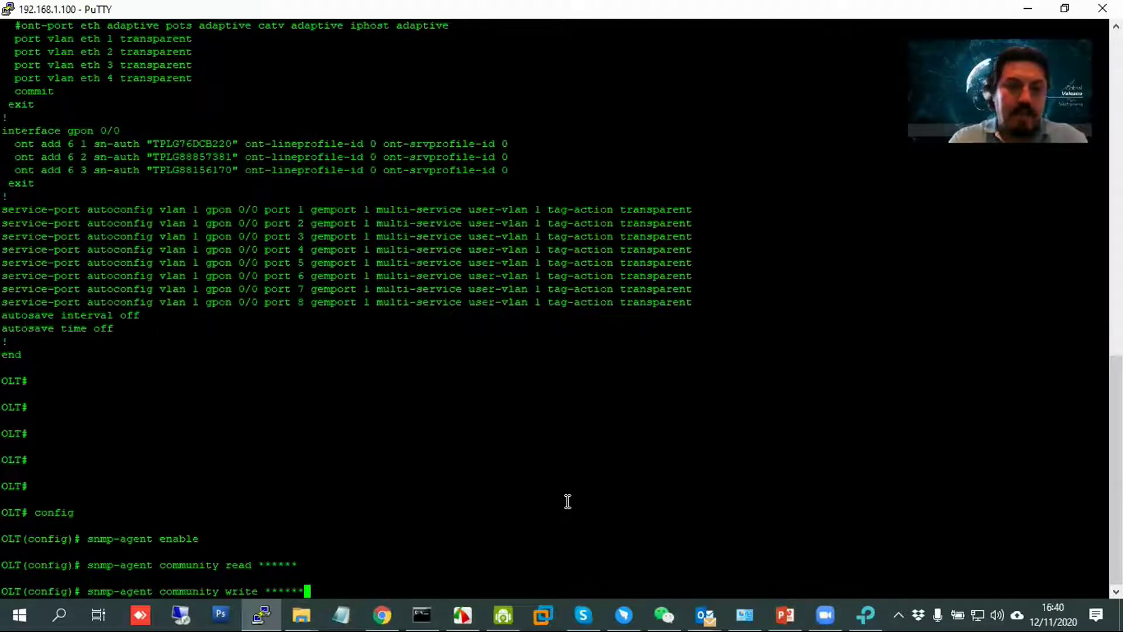
left_click(866, 615)
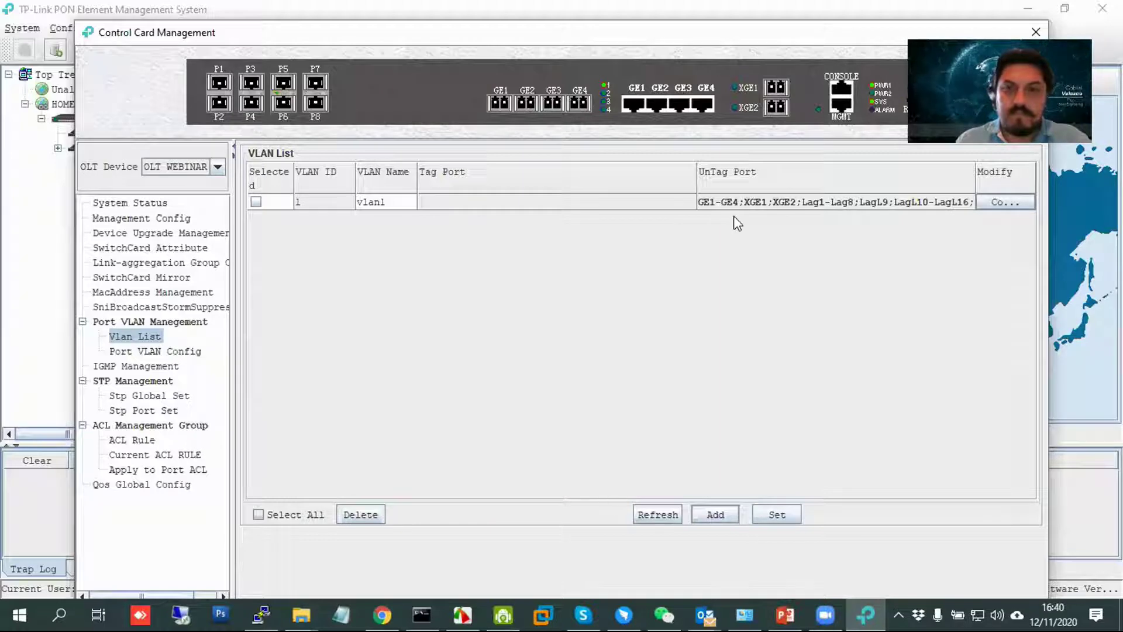
Dismiss the VLAN-add failure, close Control Card Management, and submit the write community command in PuTTY.
left_click_drag(889, 34, 907, 190)
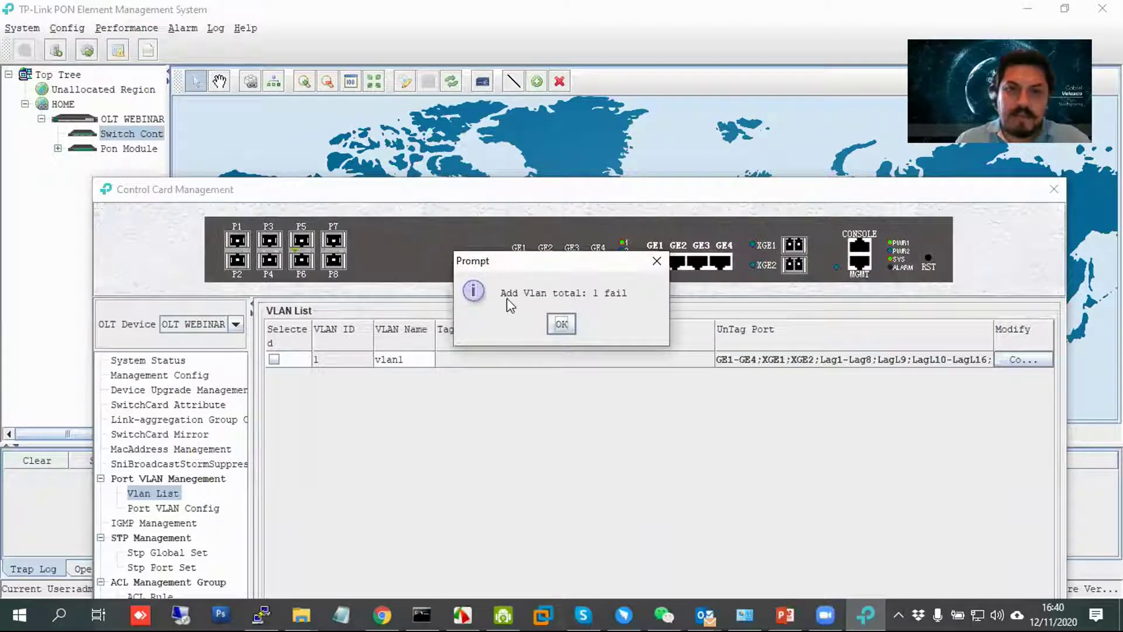
left_click(562, 324)
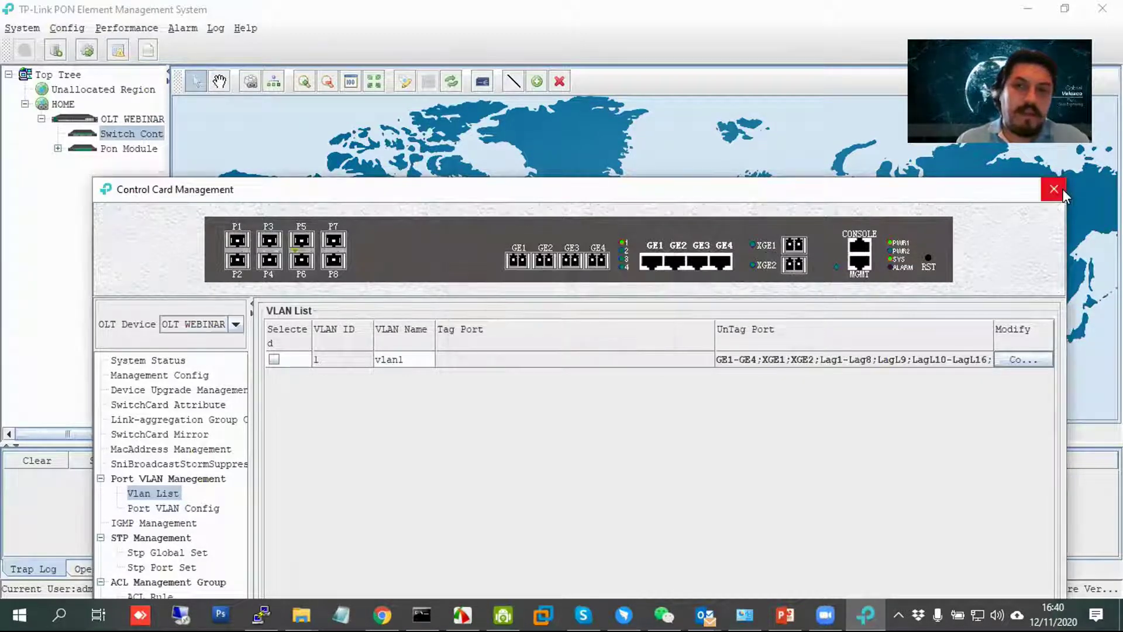
left_click(1054, 188)
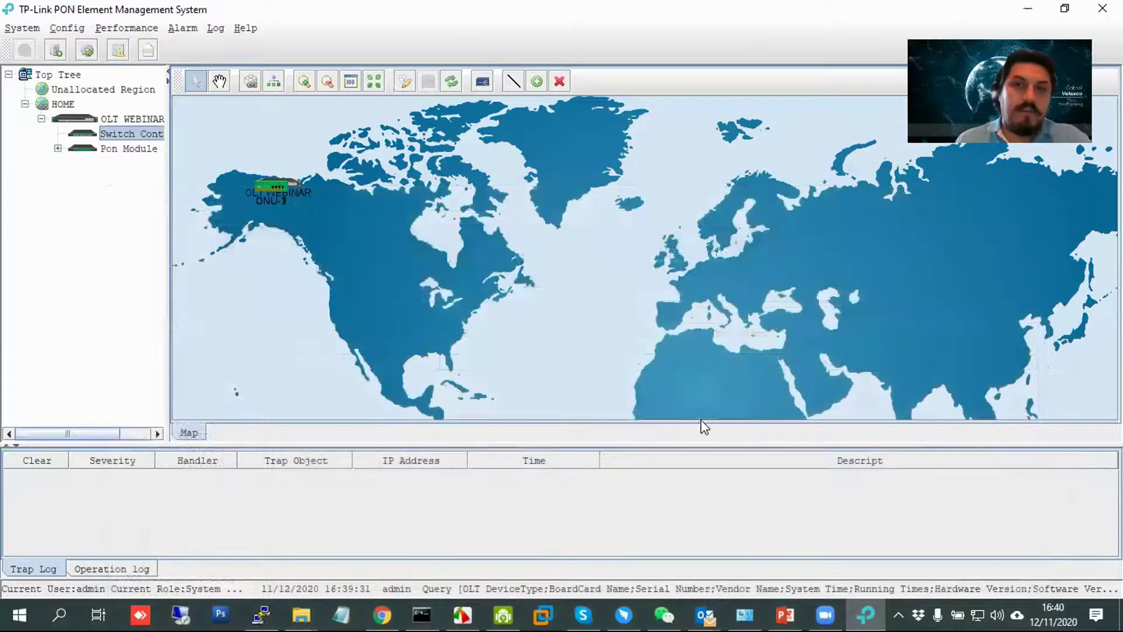
left_click(1031, 8)
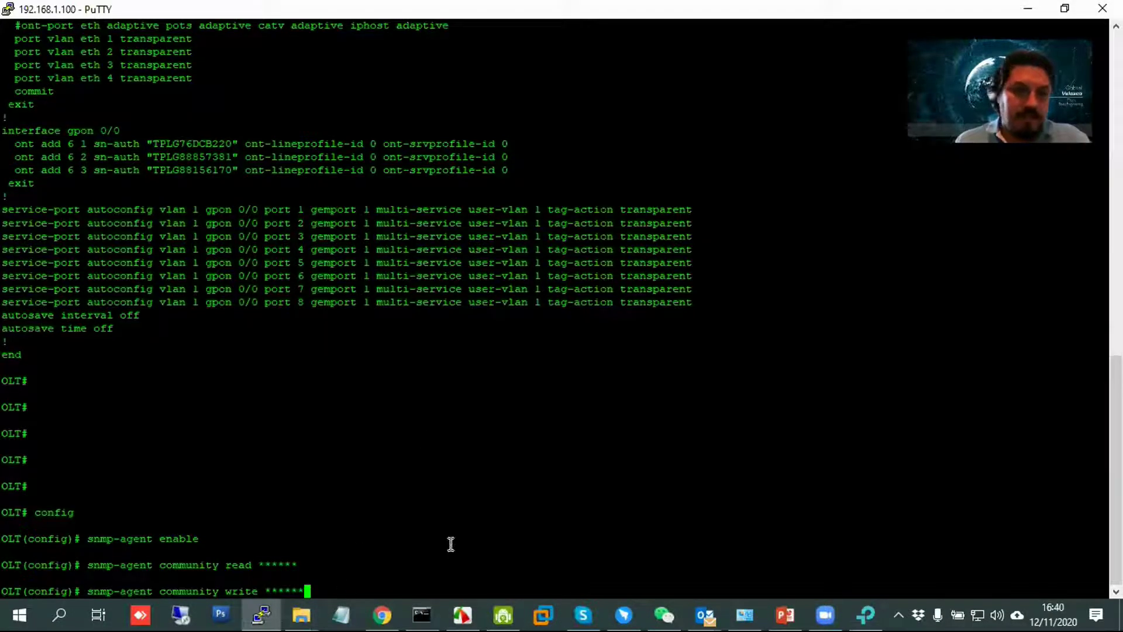
key("Return")
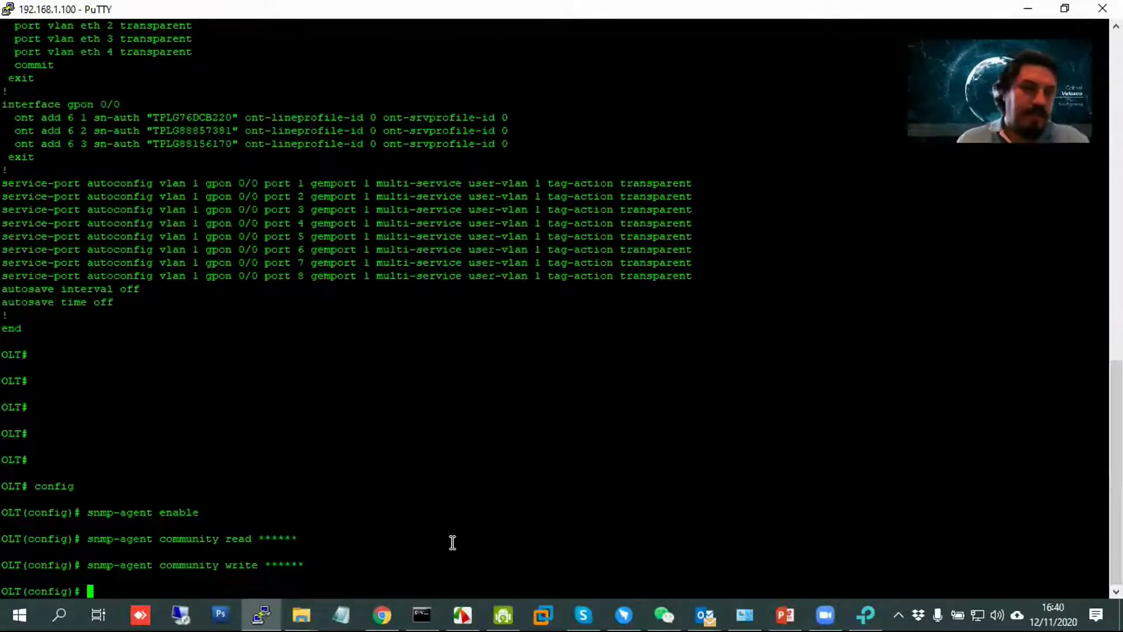
key("alt+Tab")
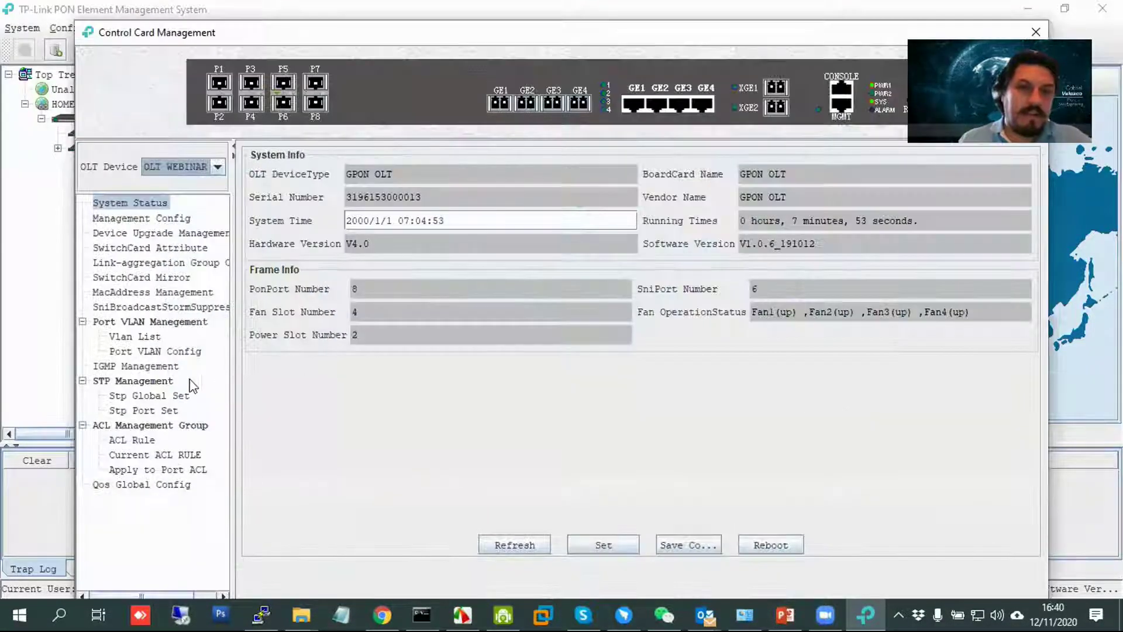
Submit VLAN ID 10 through the Vlan List's Add dialog.
left_click(144, 337)
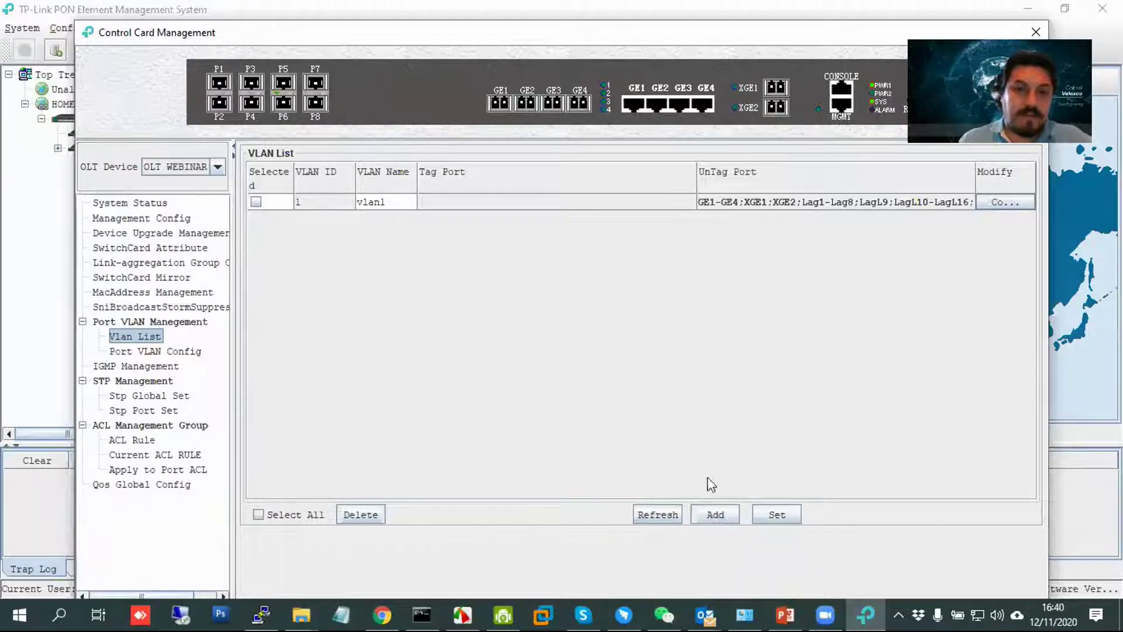
left_click(723, 519)
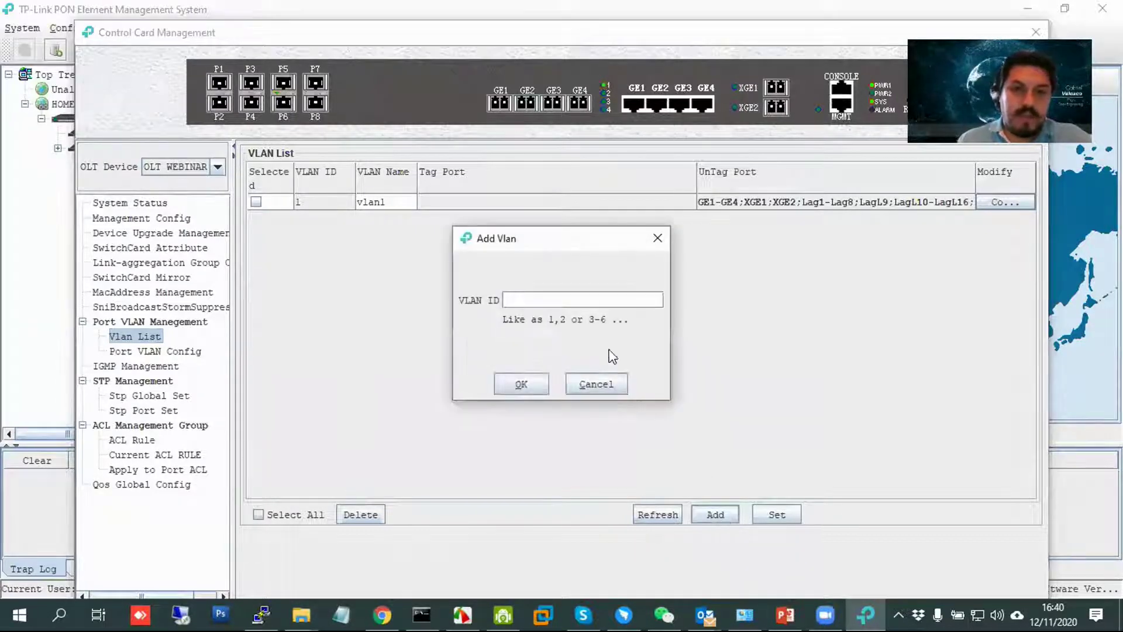
type("100")
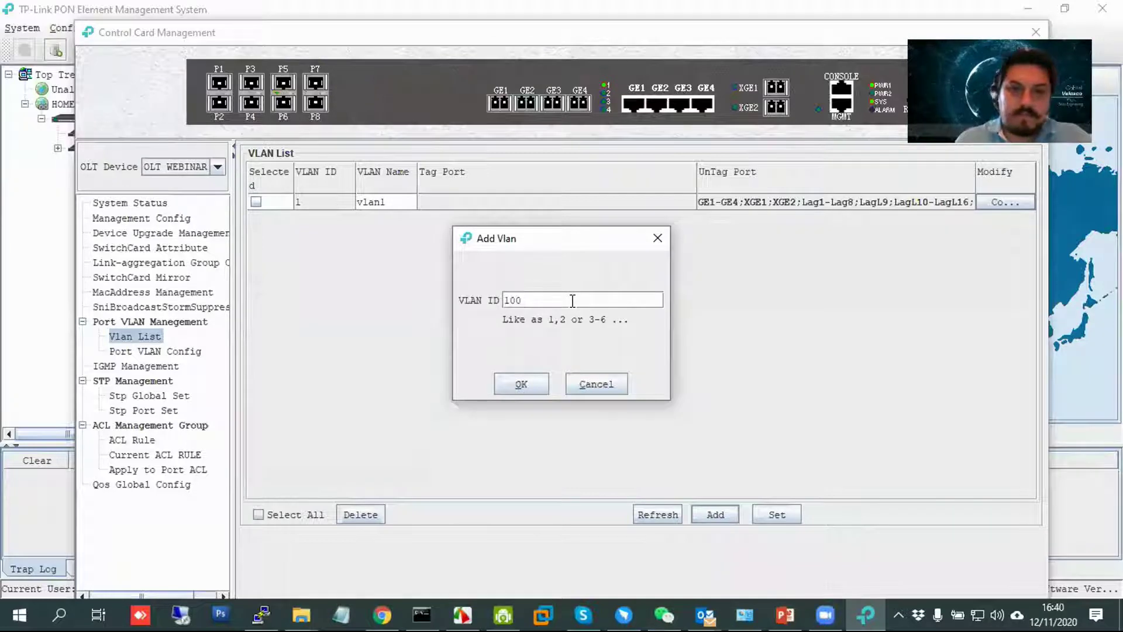
left_click(537, 385)
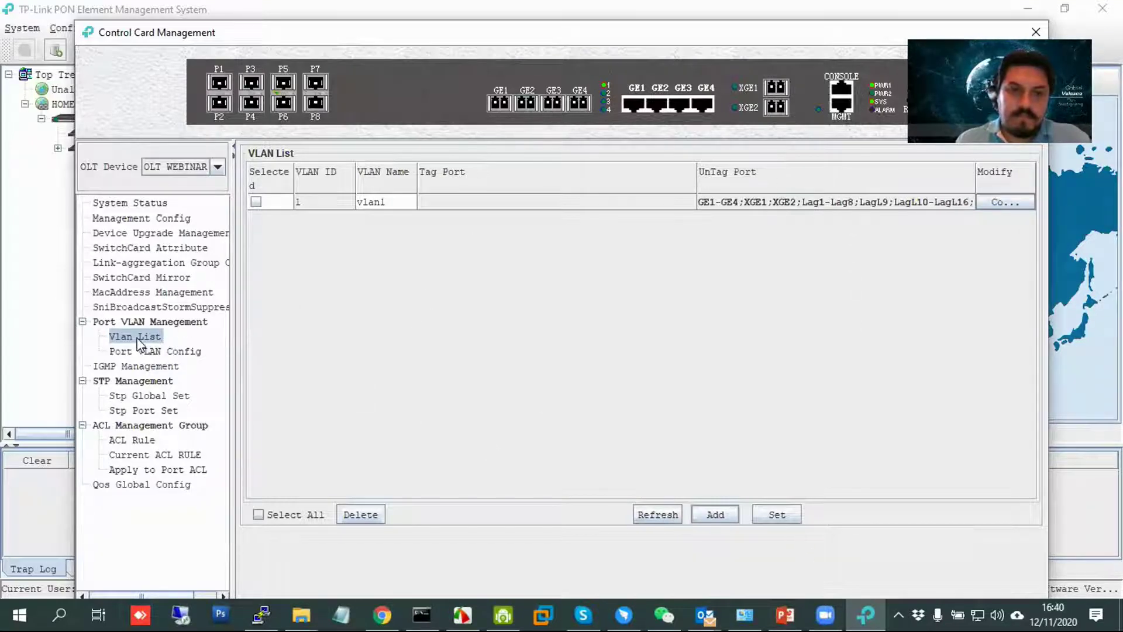
Type snmp-agent community write with a new community string at the OLT config prompt.
key("alt+Tab")
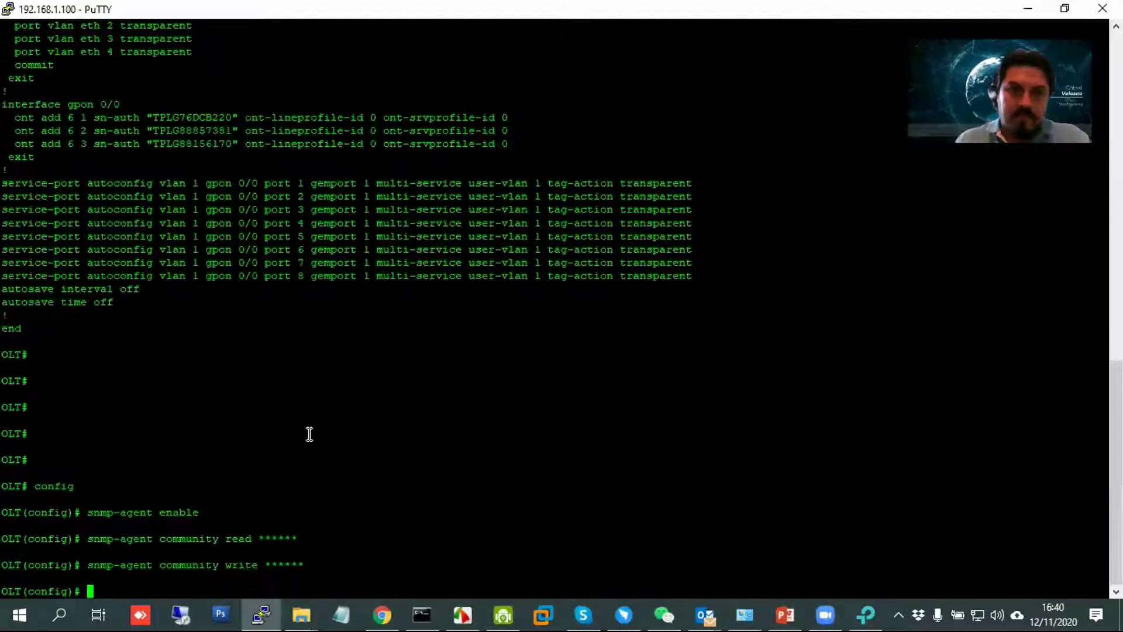
key("Return")
key("Return")
key("Return")
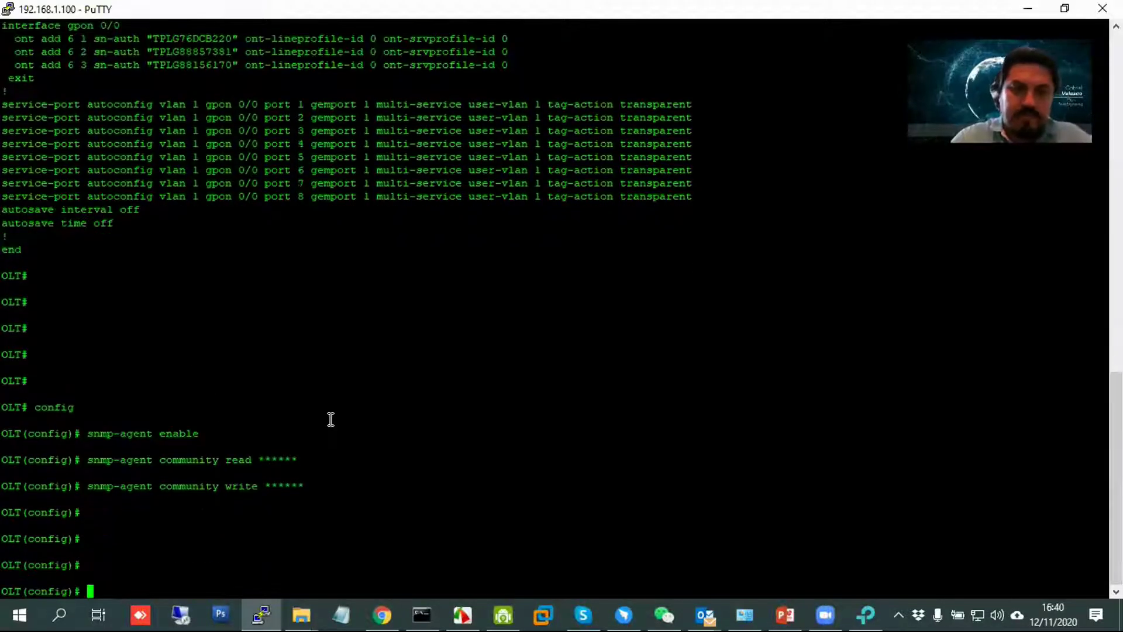
type("s")
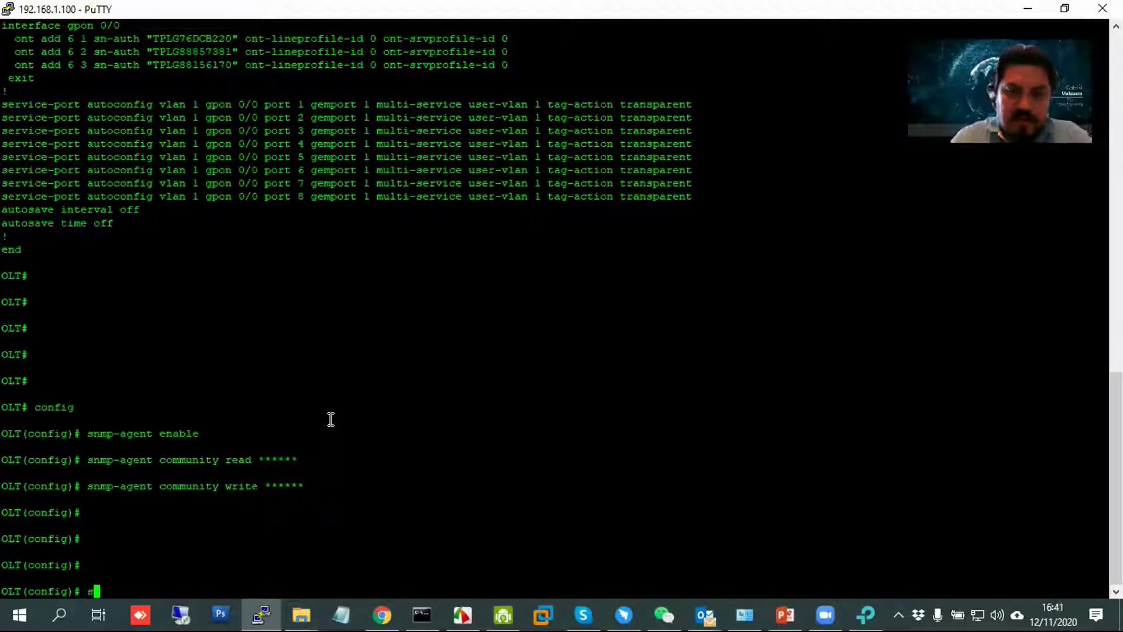
type("nmp-agent co")
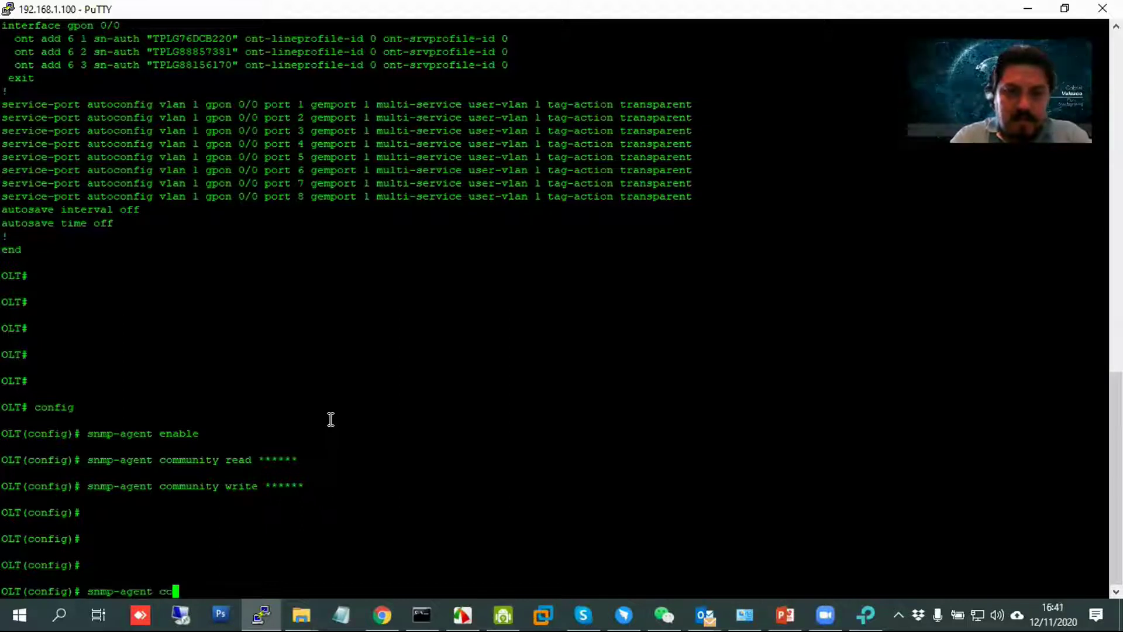
type("mmunity write *******")
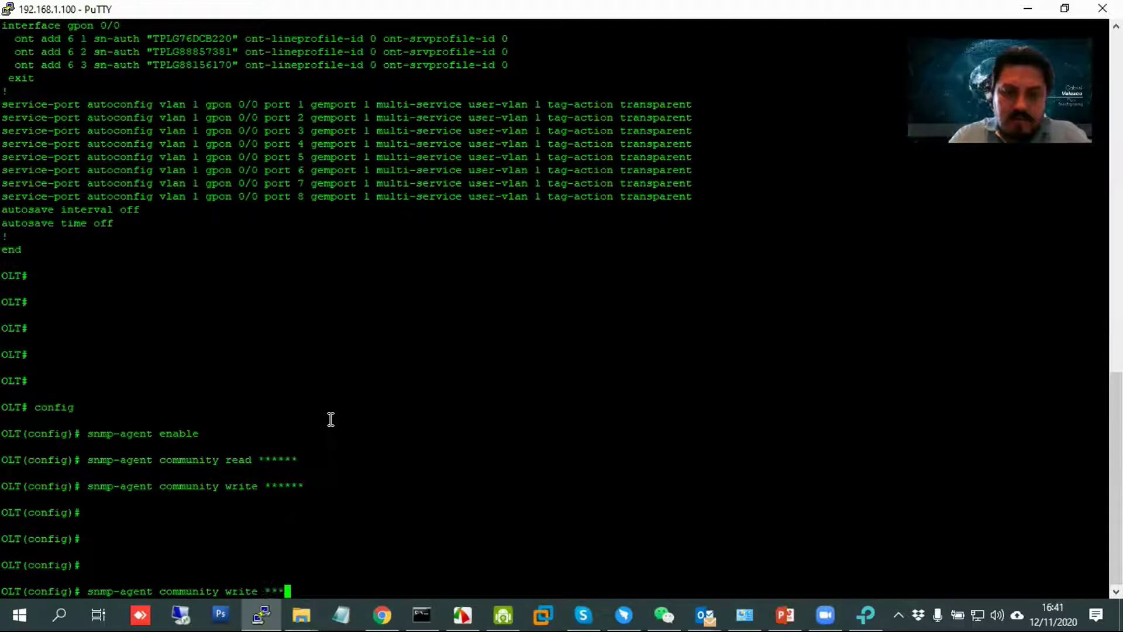
Submit the new write community command and review the read/write community lines in PuTTY.
key("Return")
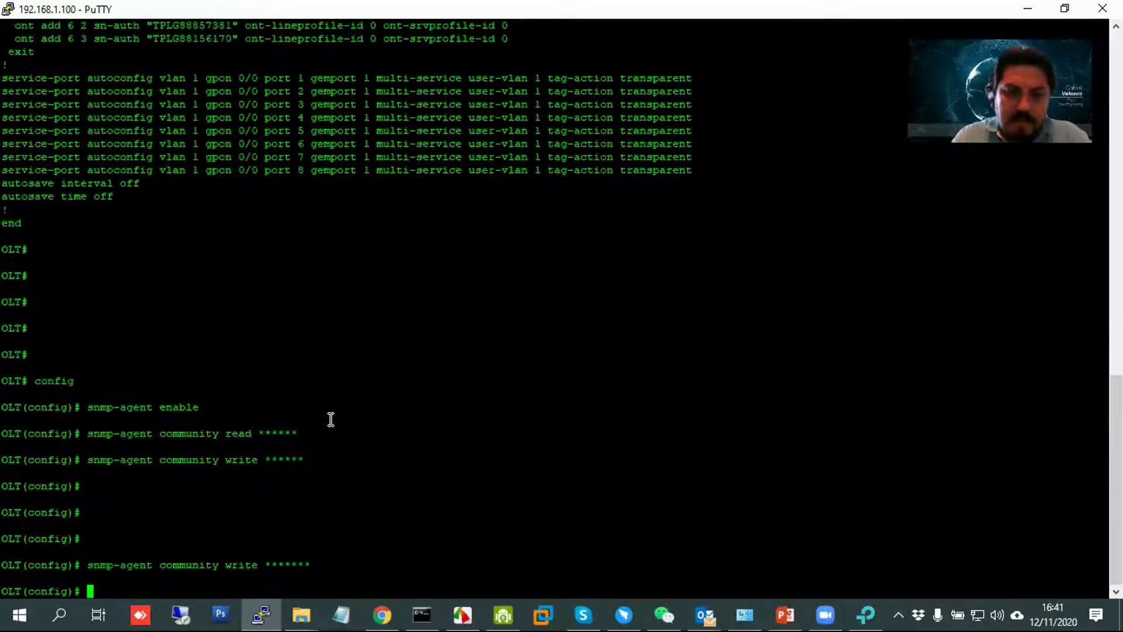
key("alt+Tab")
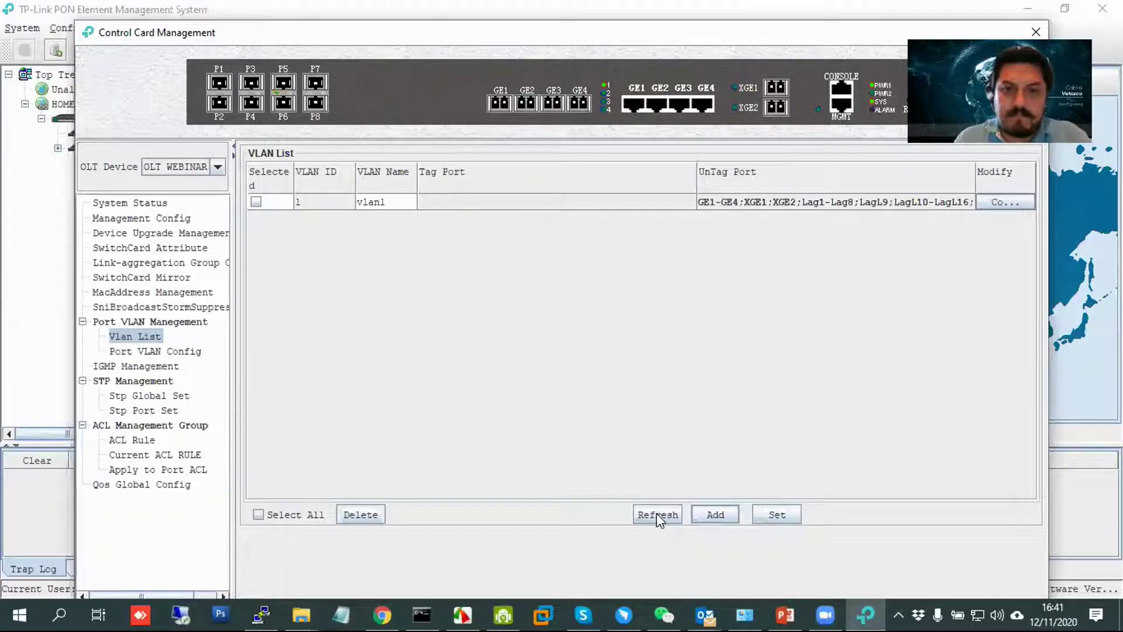
left_click(89, 32)
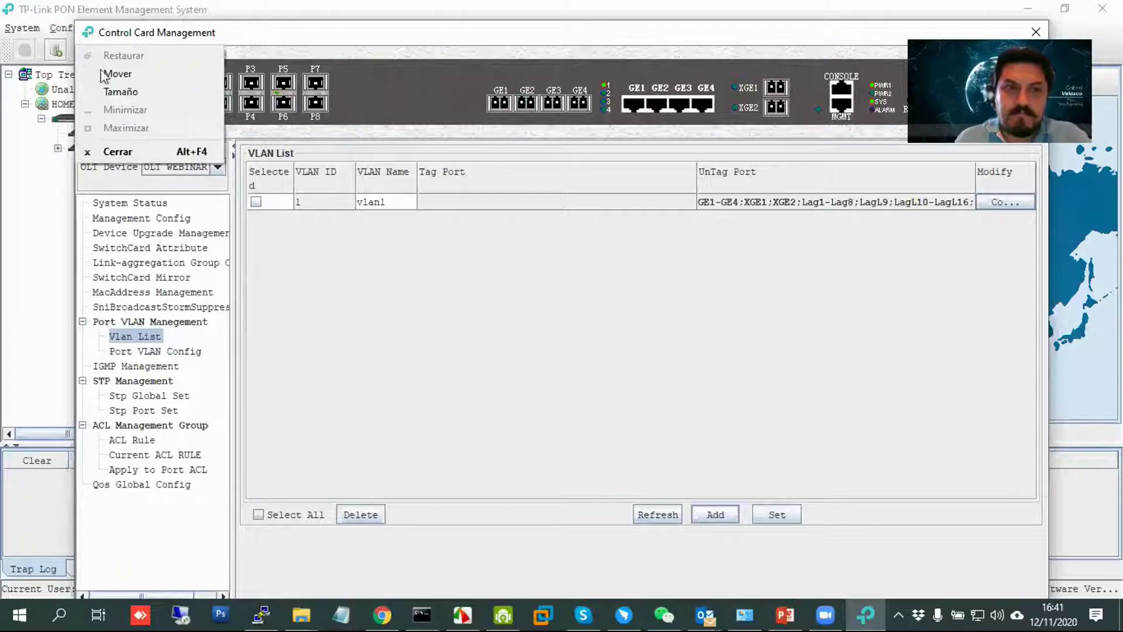
key("alt+Tab")
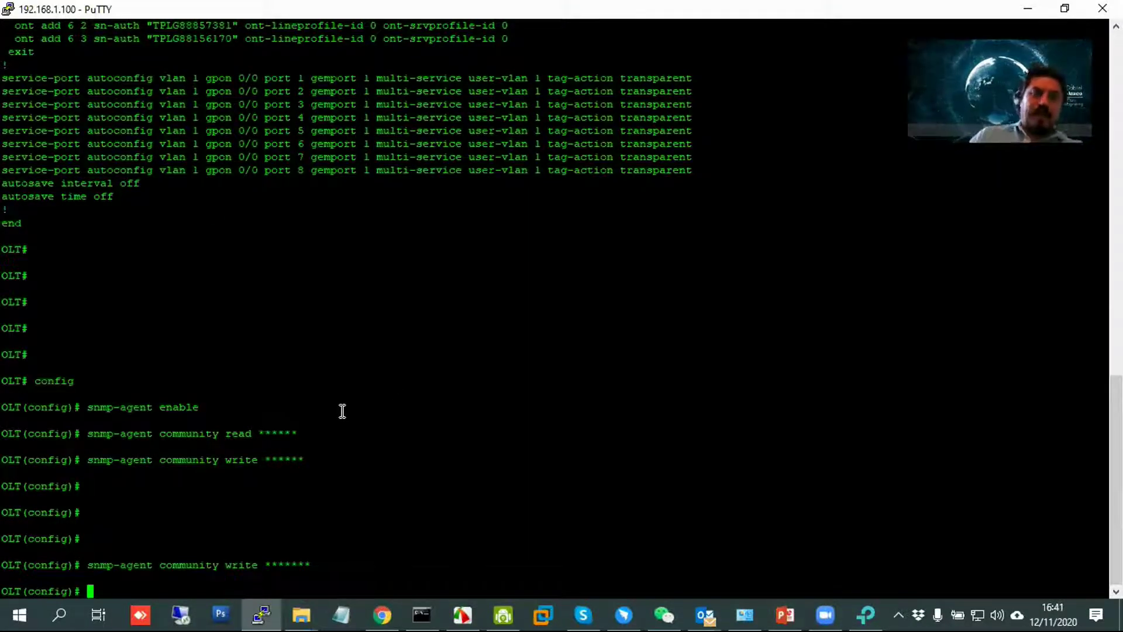
left_click_drag(328, 567, 100, 563)
left_click_drag(321, 463, 8, 432)
left_click(281, 439)
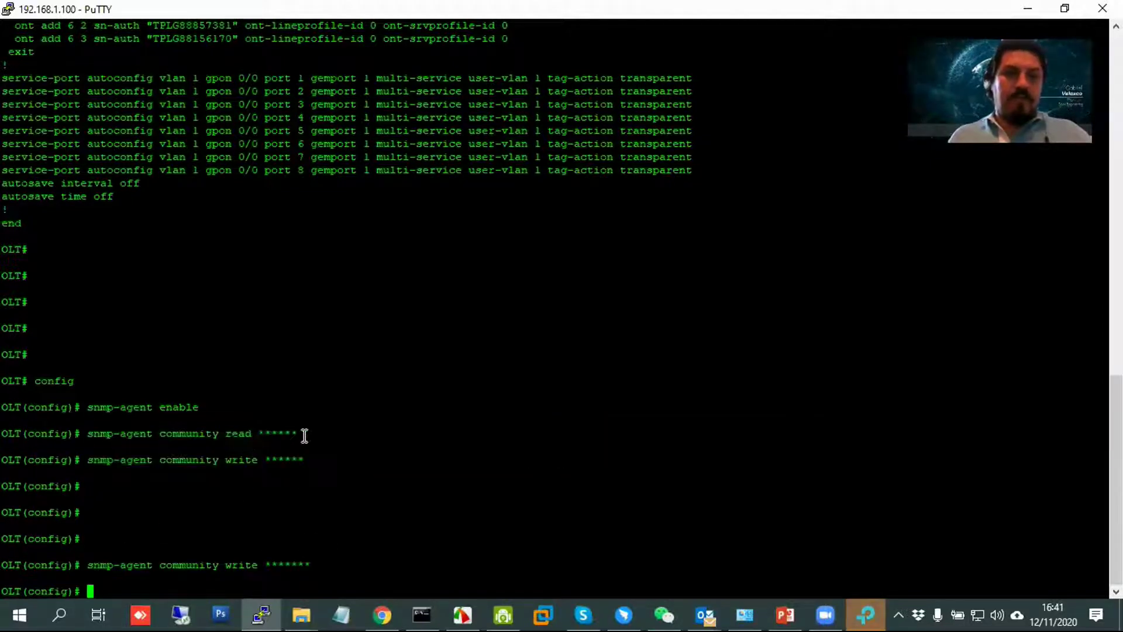
left_click_drag(318, 449, 484, 465)
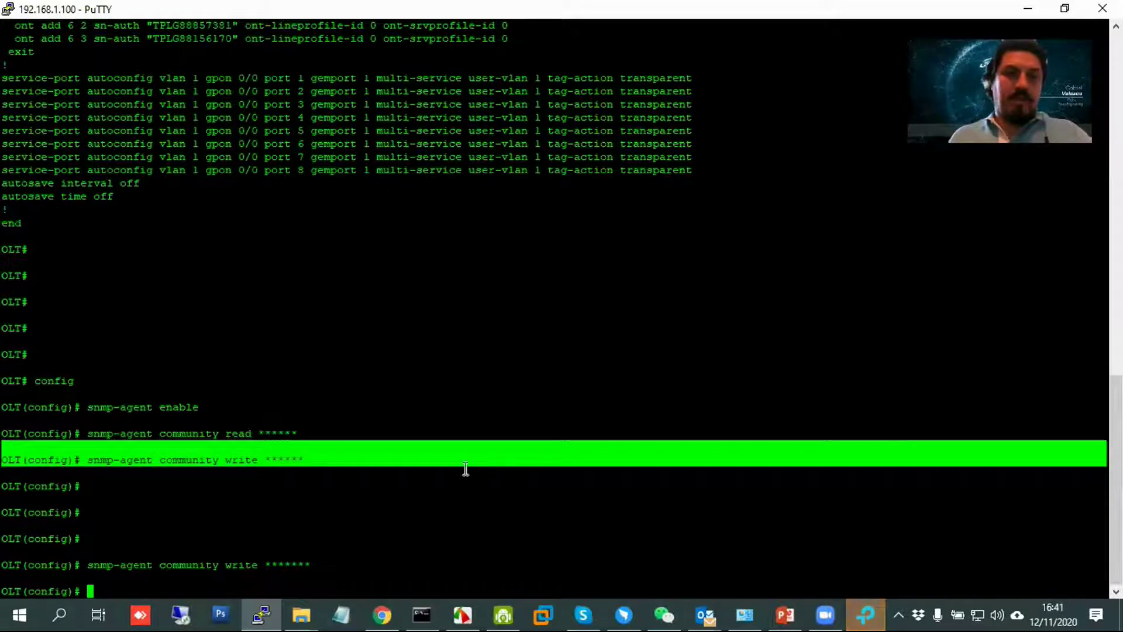
Acknowledge the VLAN 10 add failure and close Control Card Management.
key("alt+Tab")
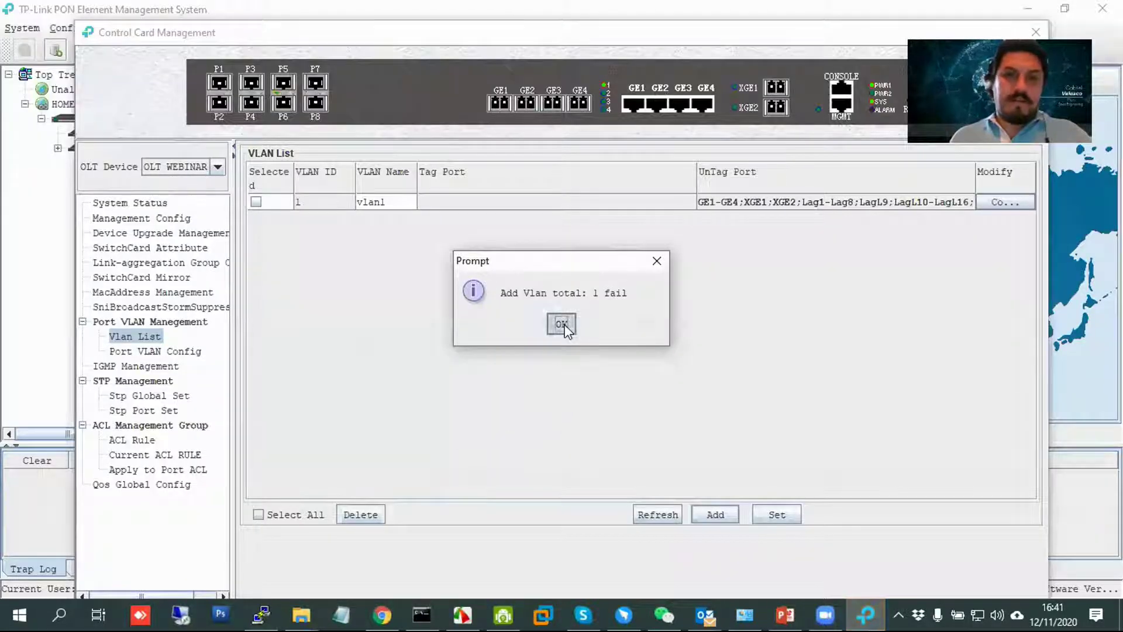
left_click(561, 323)
double_click(90, 34)
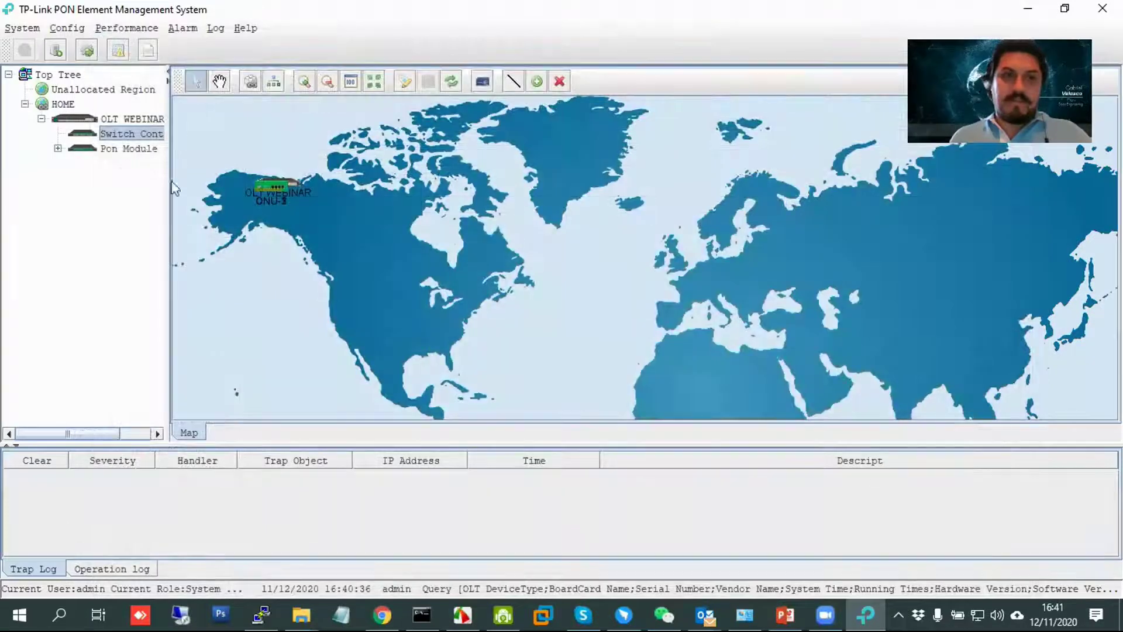
Place OLT WEBINAR on Greenland, ONU-1 over the western US, ONU-2 mid-Atlantic, ONU-3 over Scandinavia.
left_click_drag(273, 186, 365, 254)
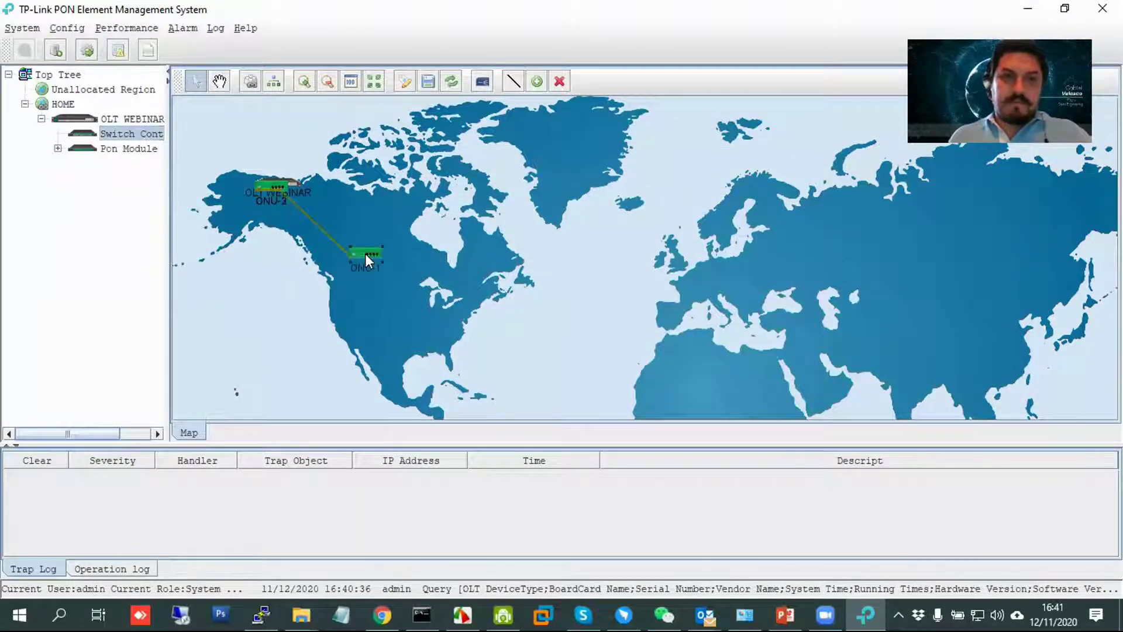
left_click_drag(289, 186, 587, 233)
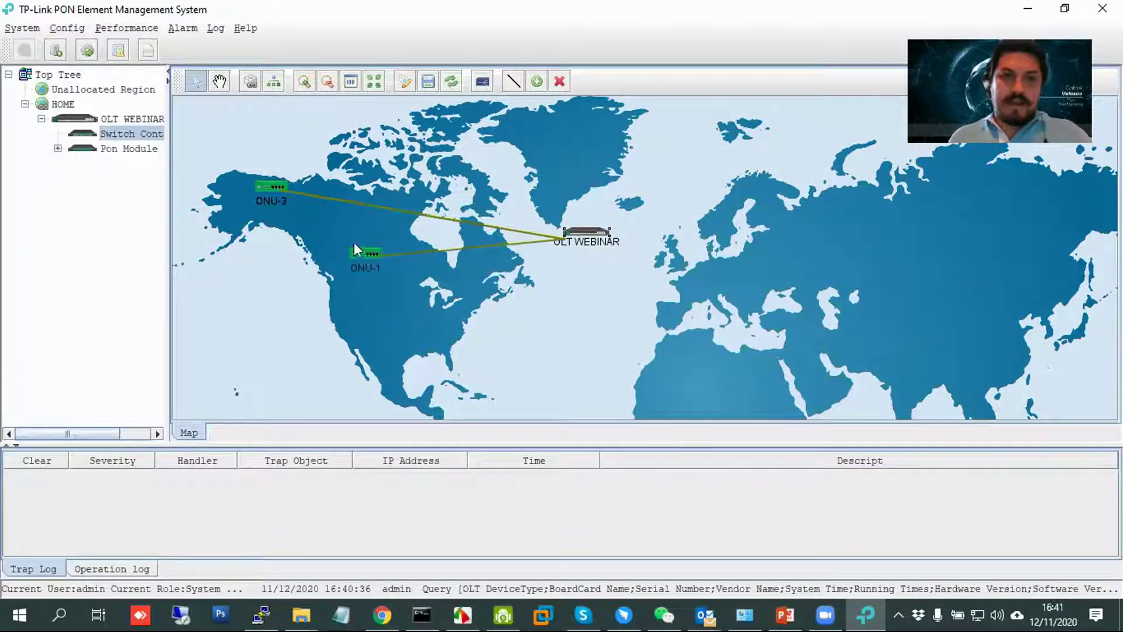
left_click_drag(275, 187, 273, 359)
left_click_drag(585, 232, 560, 153)
left_click_drag(268, 187, 794, 268)
left_click_drag(275, 358, 726, 157)
left_click_drag(553, 328, 367, 285)
left_click_drag(794, 268, 565, 335)
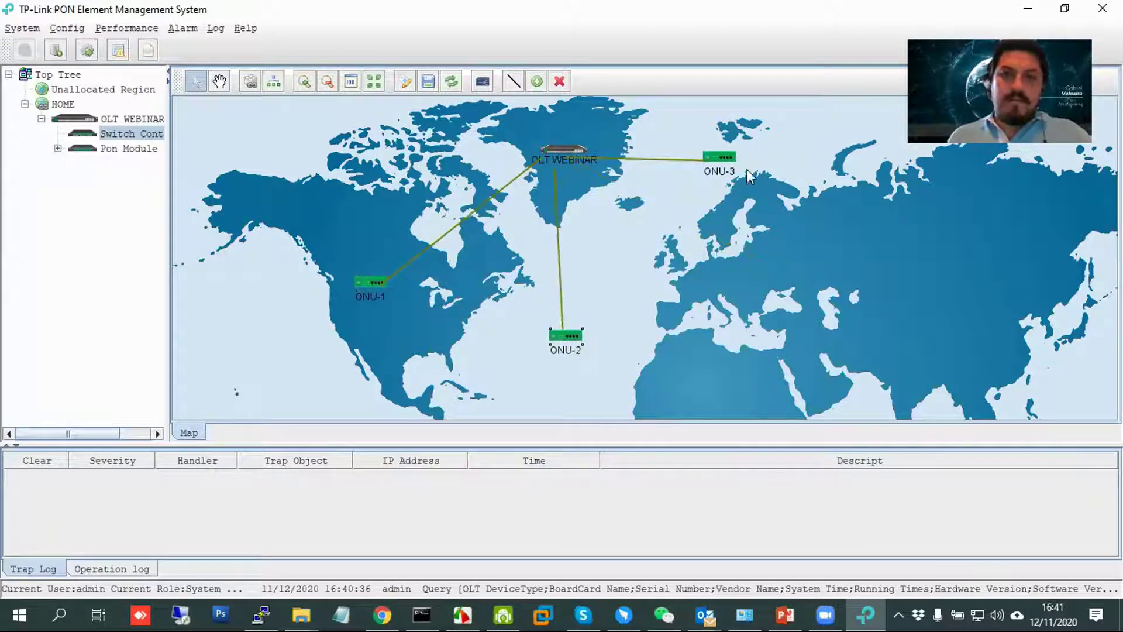
left_click_drag(726, 169, 696, 219)
Begin typing an 'ont auto' command in PuTTY, remove the stray character, then return to the EMS.
key("alt+Tab")
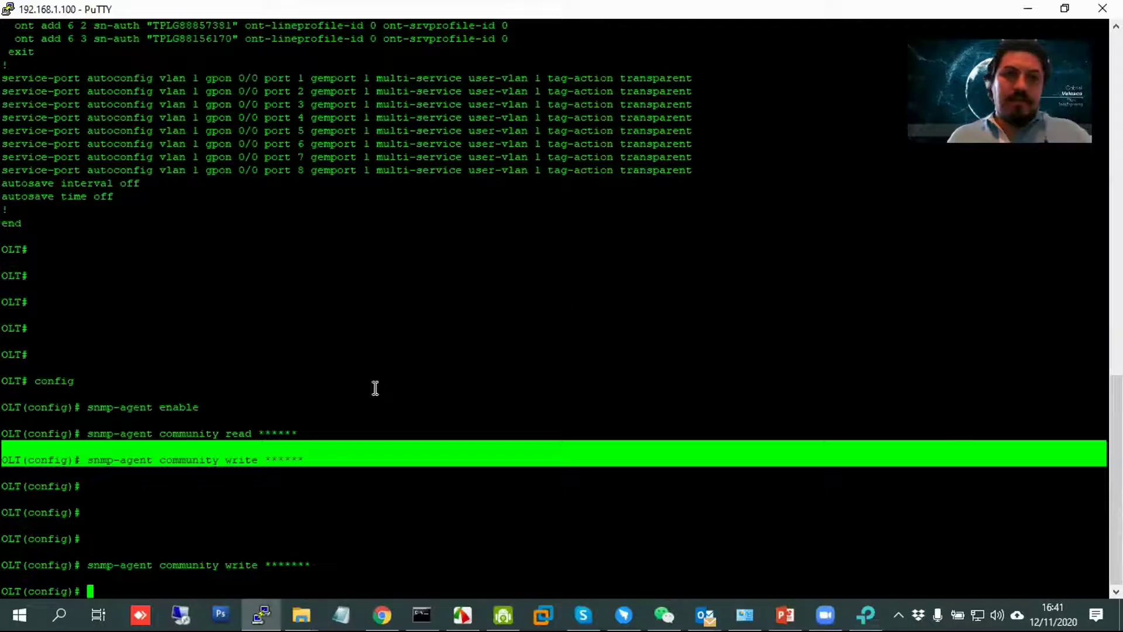
key("Return")
key("Return")
key("Return")
key("Return")
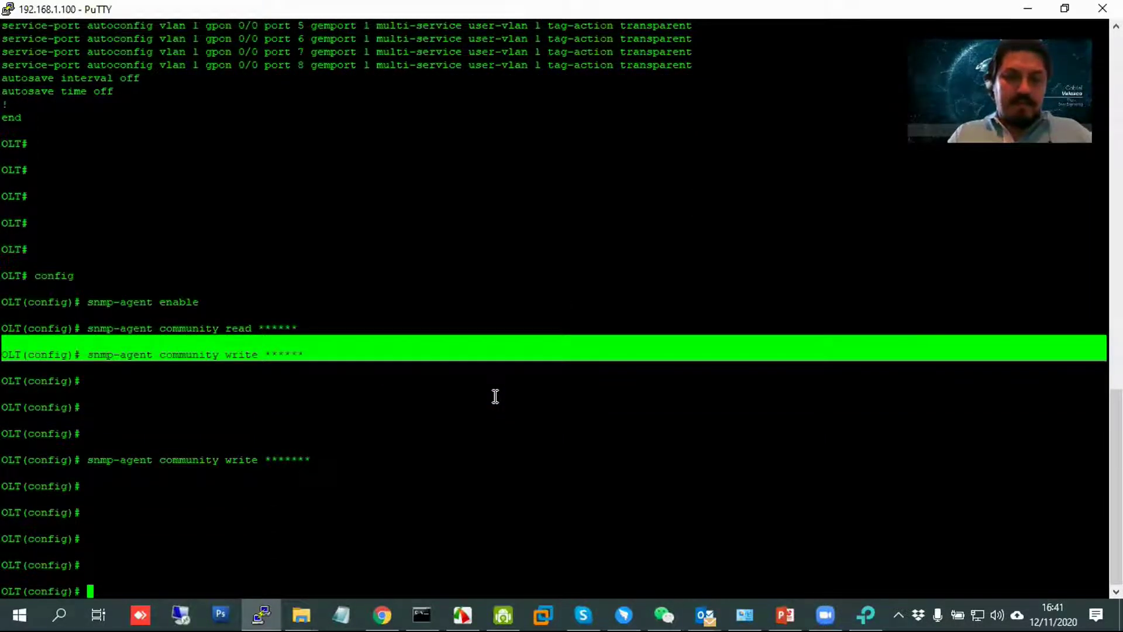
type("ont")
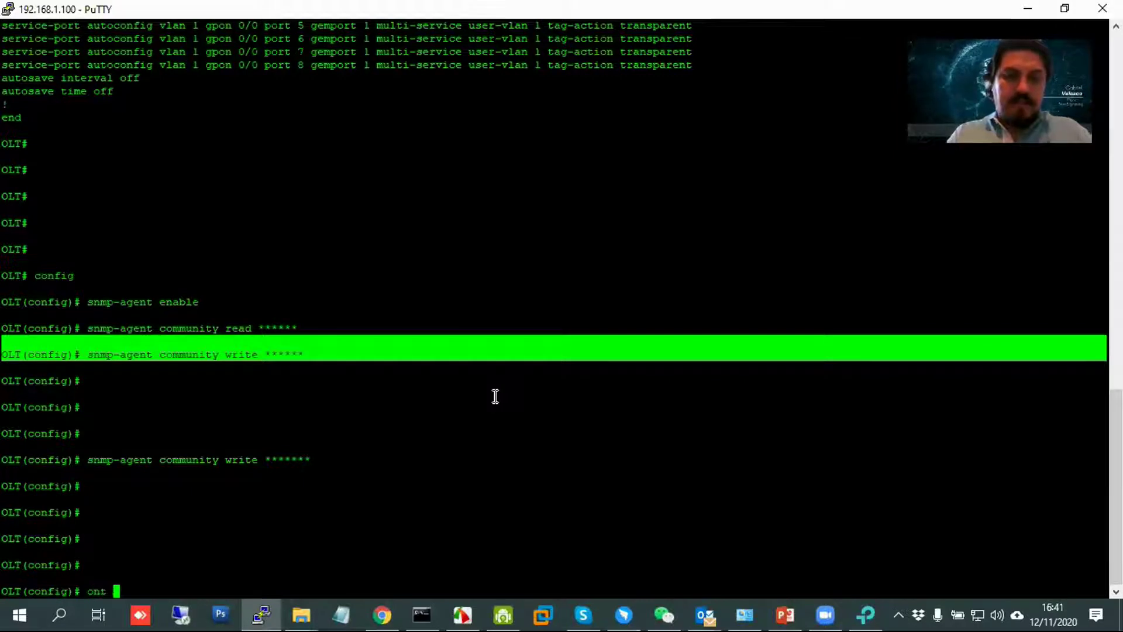
type(" auto")
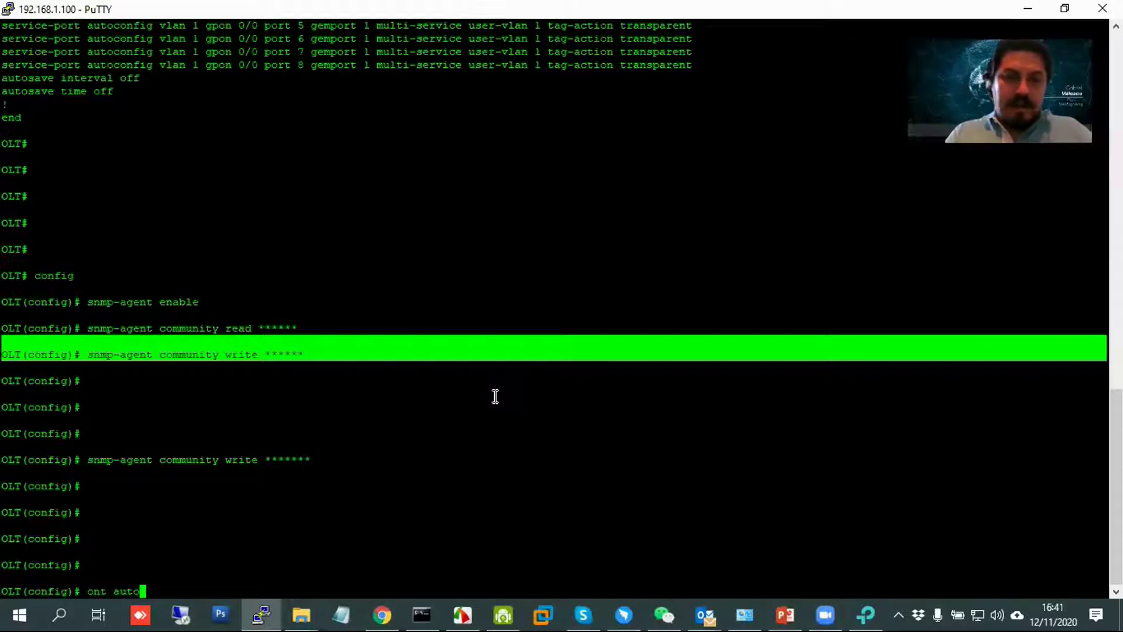
type("a")
key("BackSpace")
key("BackSpace")
key("BackSpace")
key("BackSpace")
key("BackSpace")
key("BackSpace")
key("BackSpace")
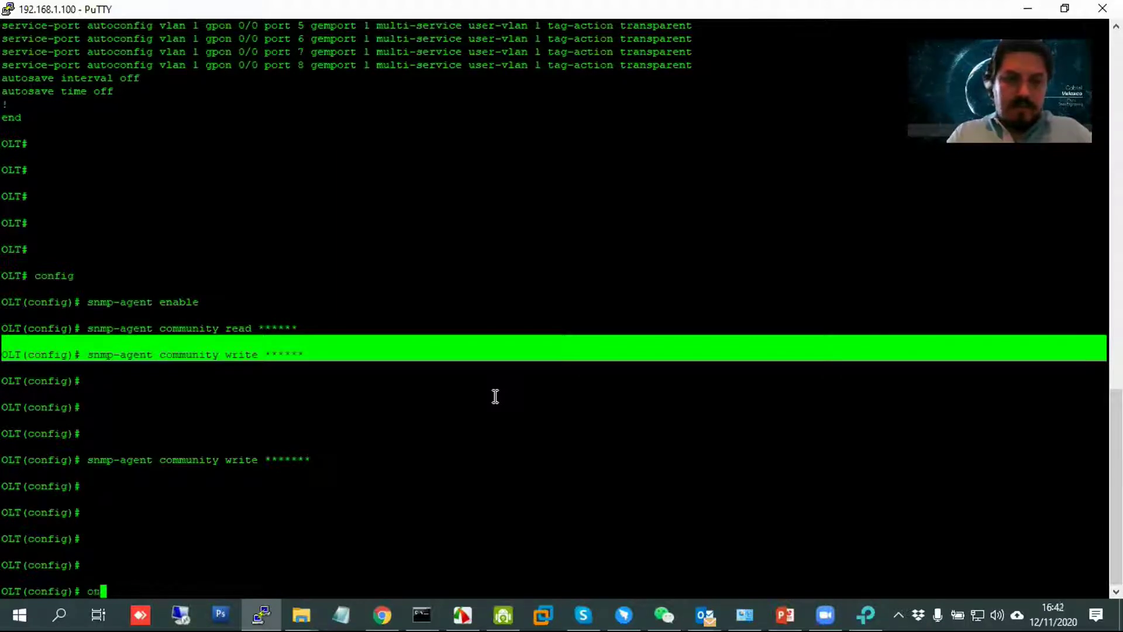
left_click(865, 614)
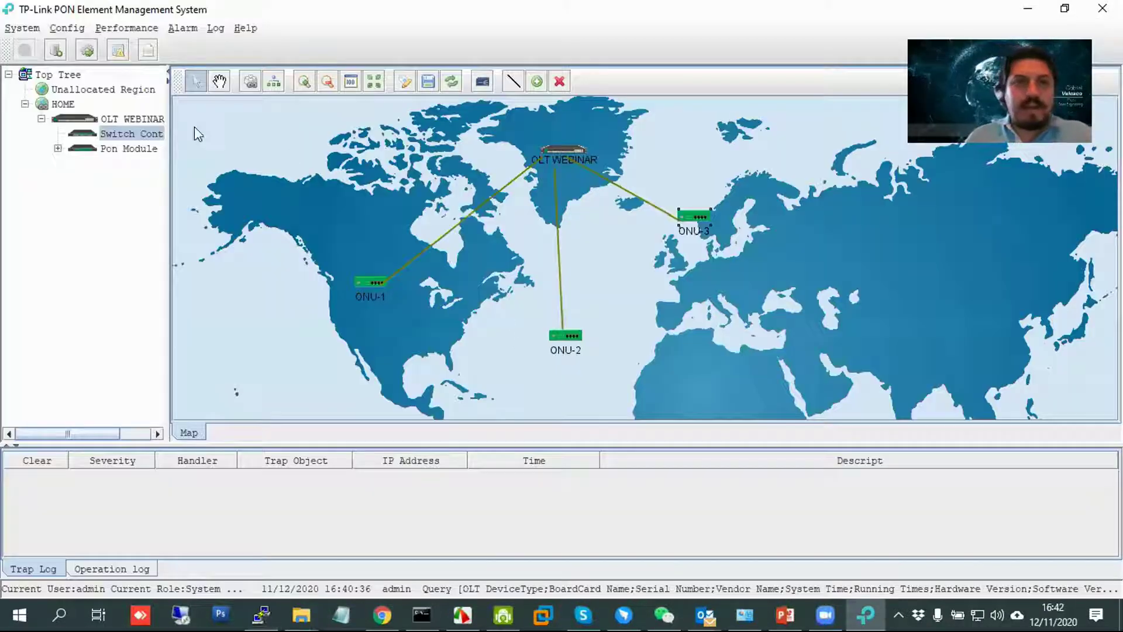
Expand Pon Module and Port-6 to list ONU-1, ONU-2 and ONU-3, widening the tree for full names.
left_click(57, 148)
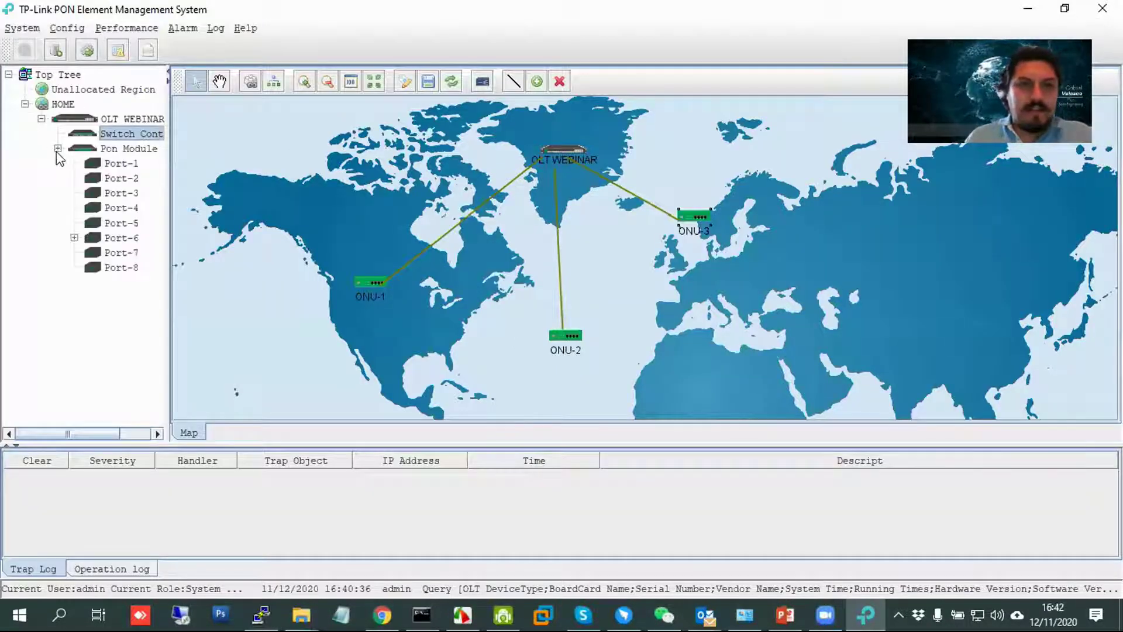
left_click(74, 238)
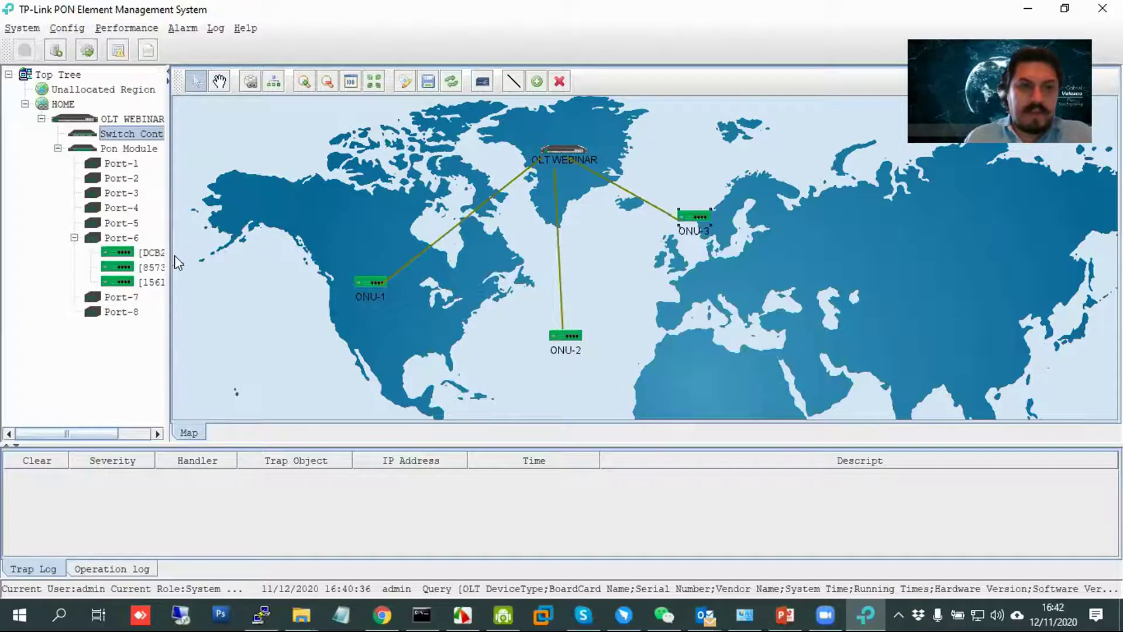
left_click_drag(169, 255, 293, 265)
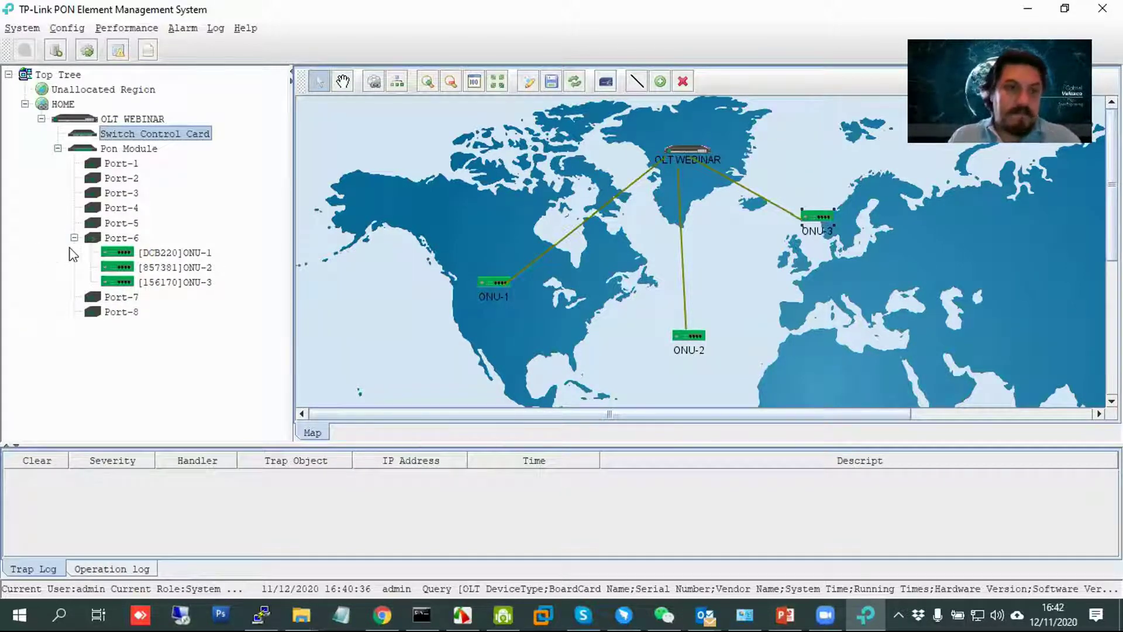
Open Pon Card Management, view its ONU Auth List page, then close the window.
double_click(140, 150)
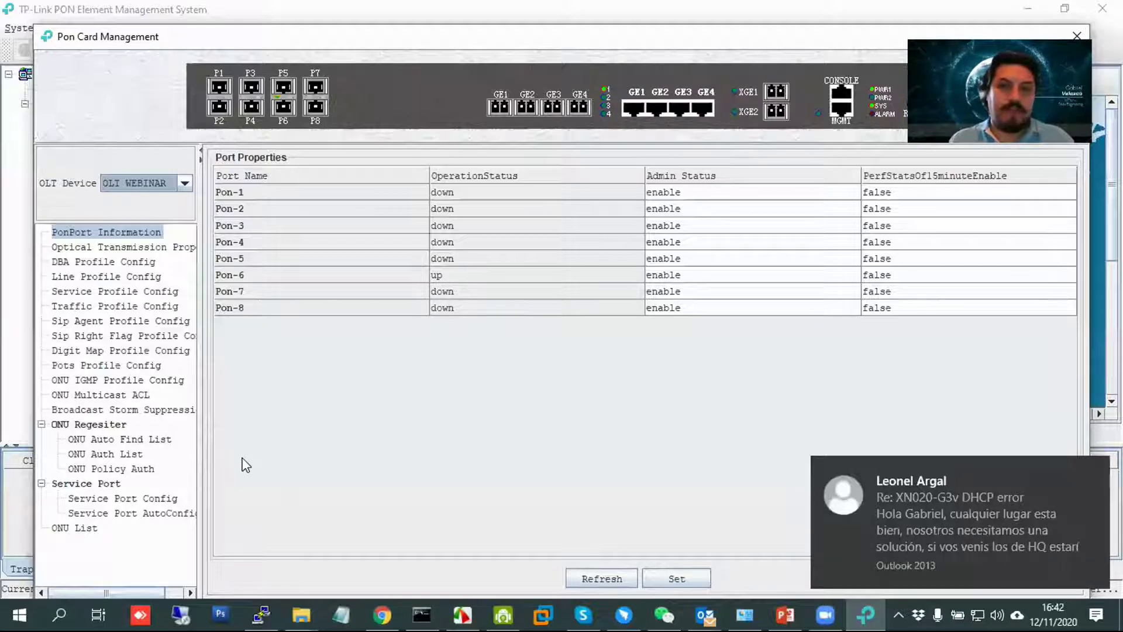
left_click(1083, 472)
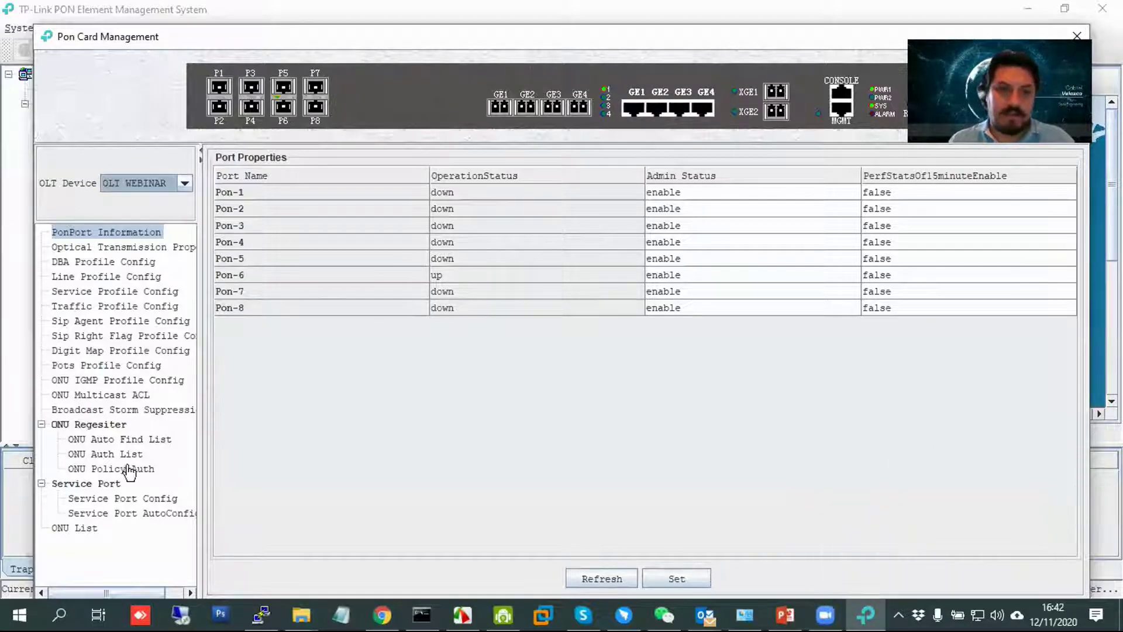
left_click(106, 455)
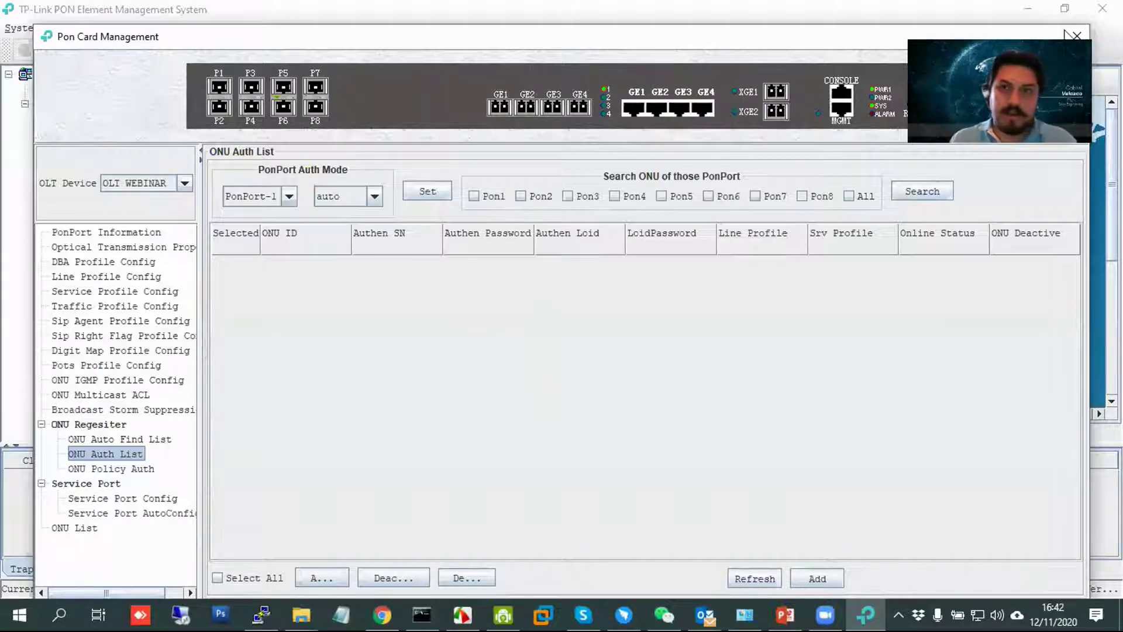
left_click(1076, 36)
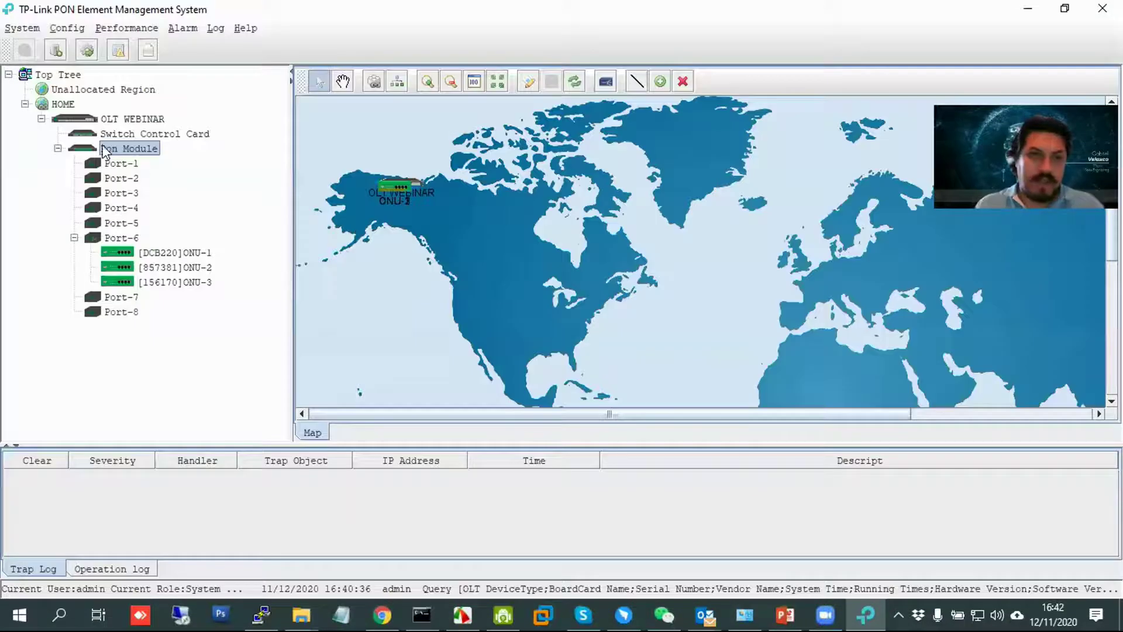
Collapse and re-expand OLT WEBINAR, then reopen Pon Card Management from Pon Module.
left_click(57, 148)
left_click(40, 119)
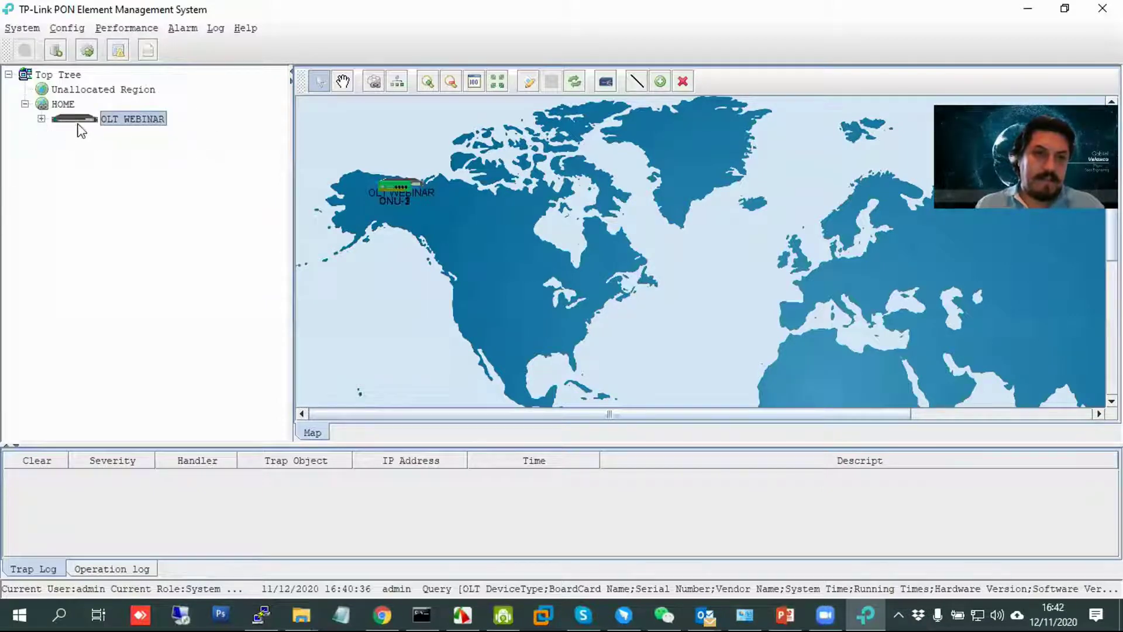
left_click(41, 120)
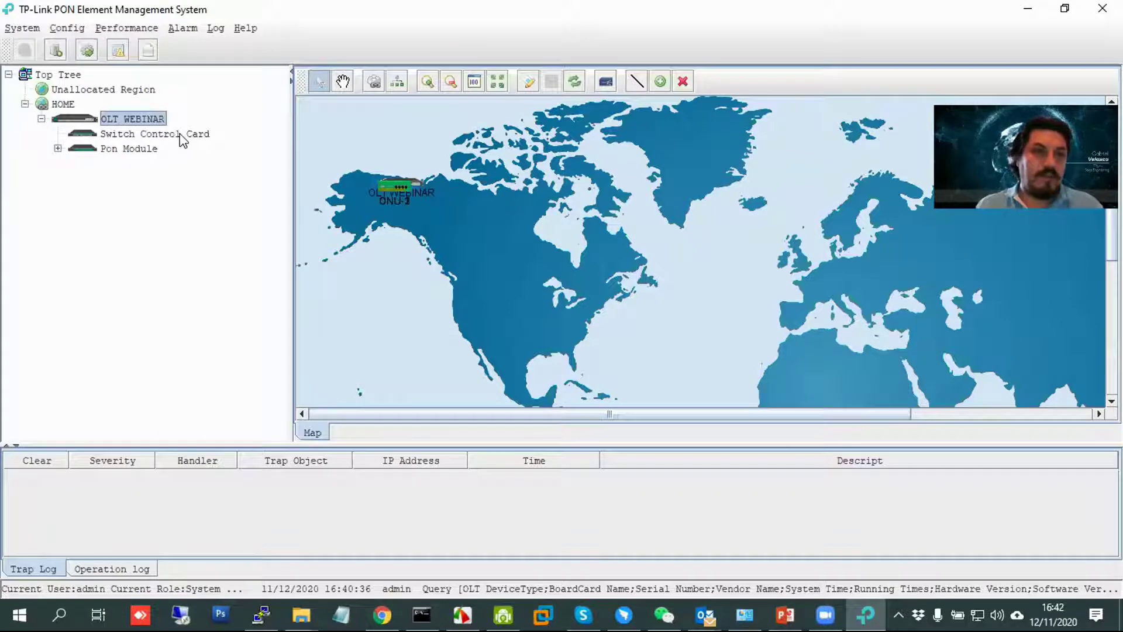
double_click(88, 150)
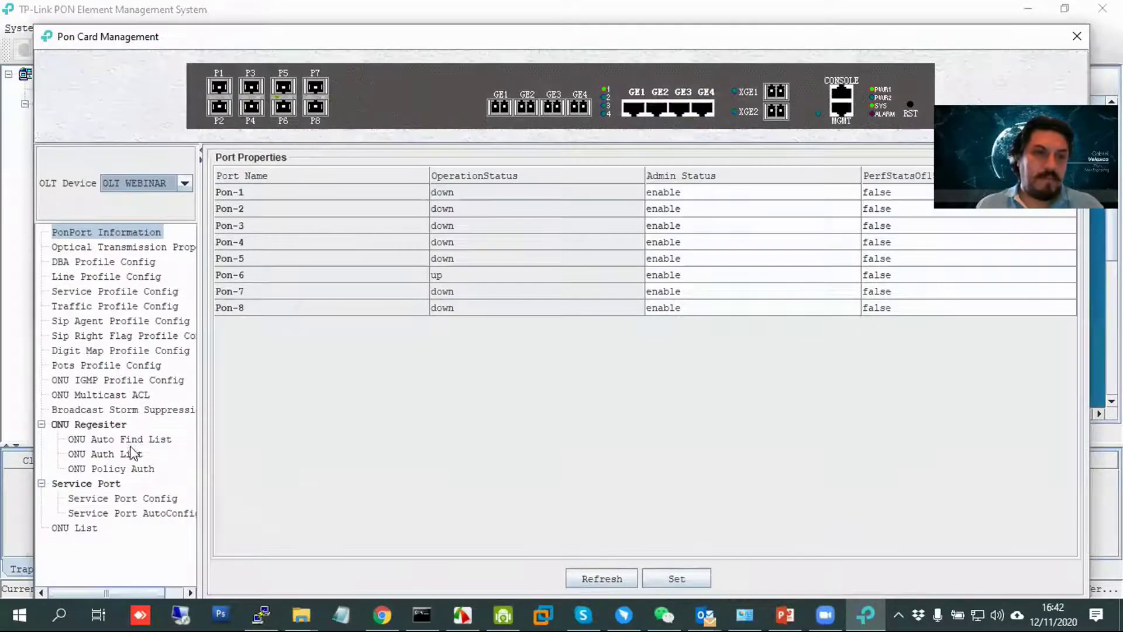
In ONU Auth List, set PonPort-6 authentication mode to manual.
left_click(134, 454)
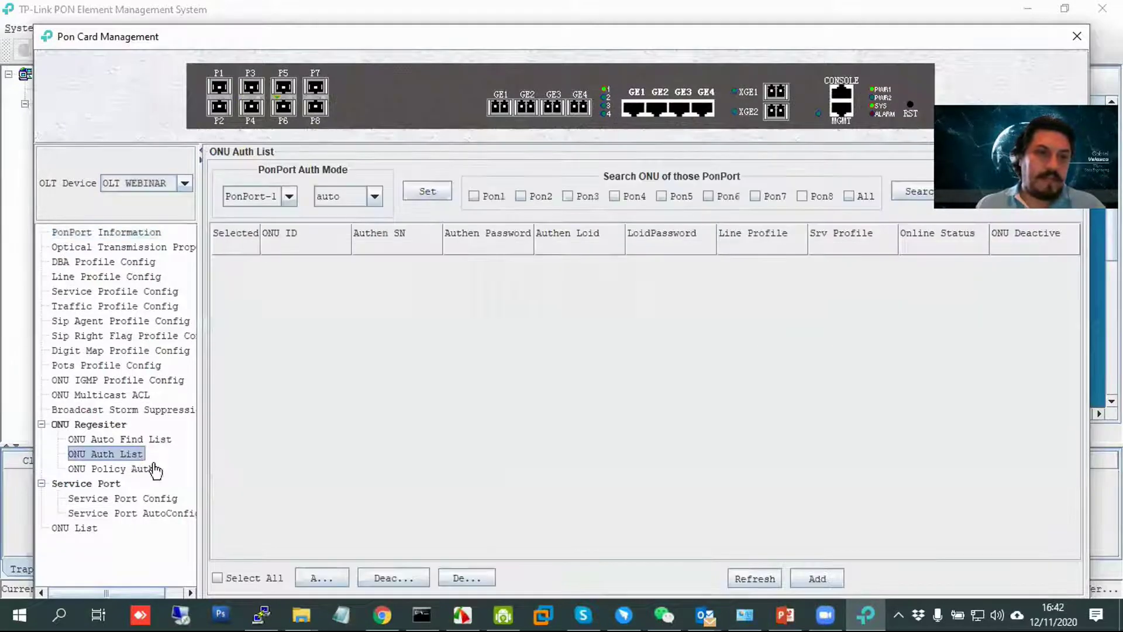
left_click(287, 198)
left_click(275, 297)
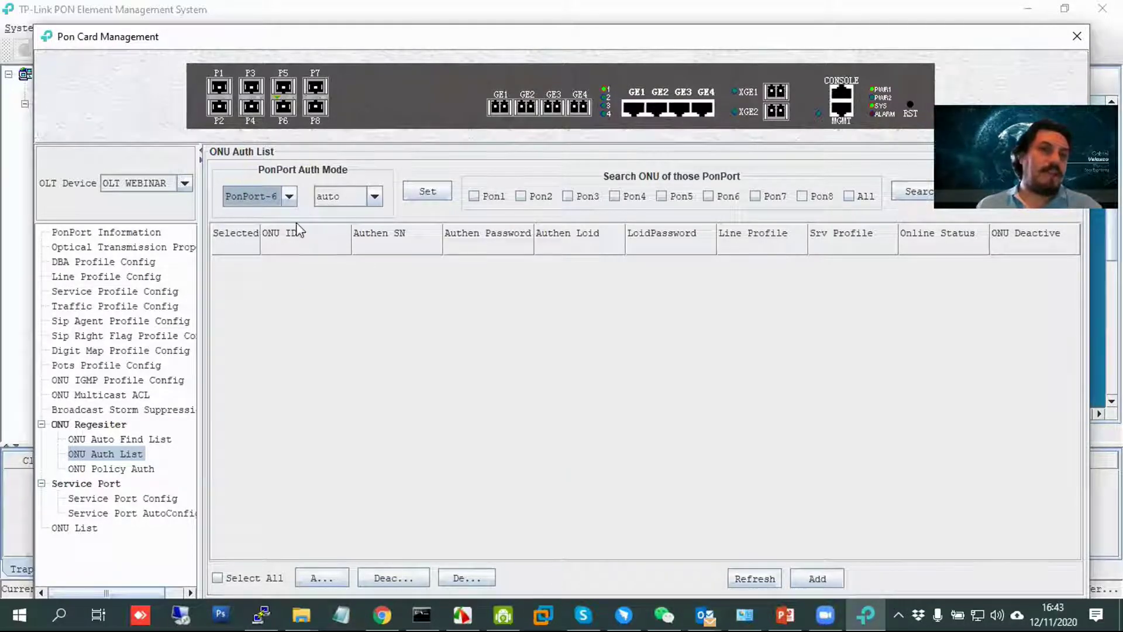
left_click(345, 202)
left_click(349, 214)
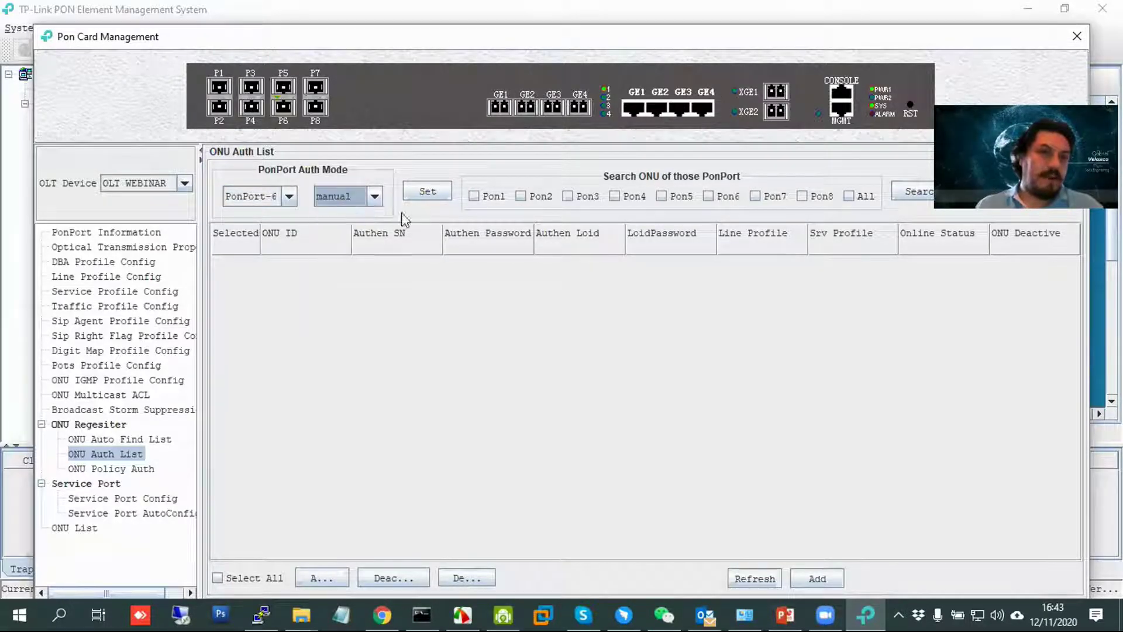
left_click(422, 193)
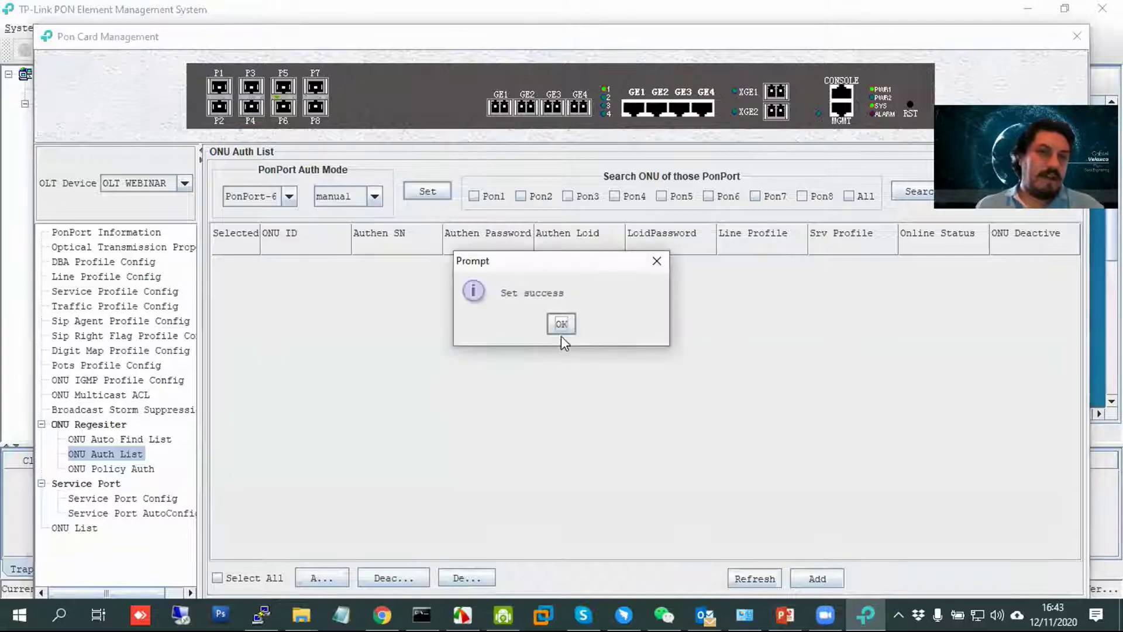
left_click(561, 324)
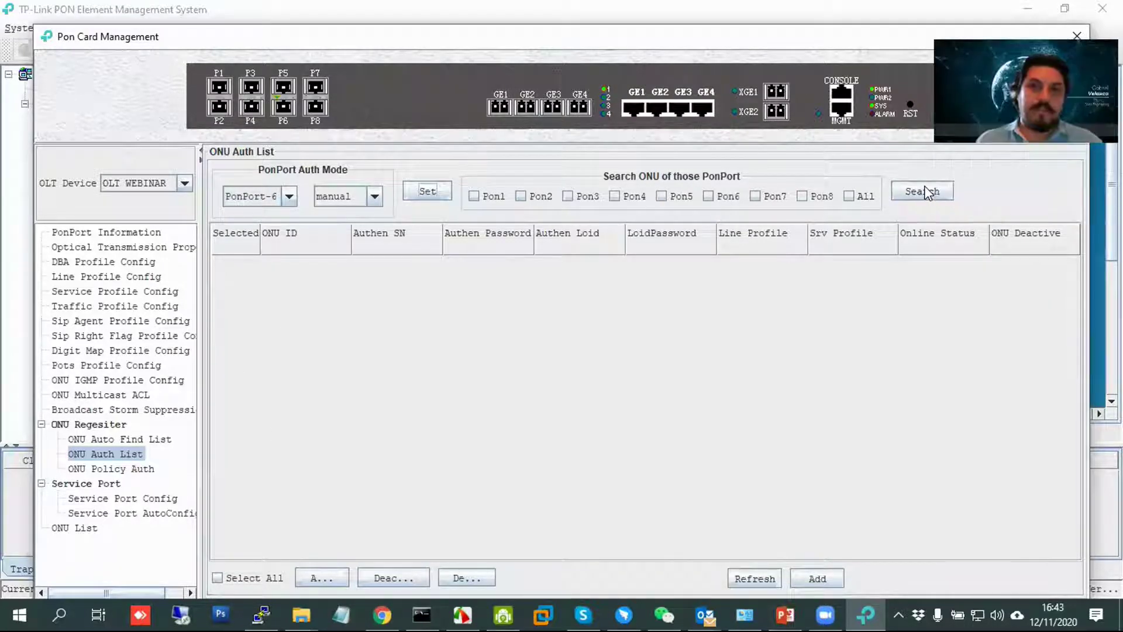
Search Pon6's registered ONUs and delete all three of them.
left_click(708, 196)
left_click(943, 195)
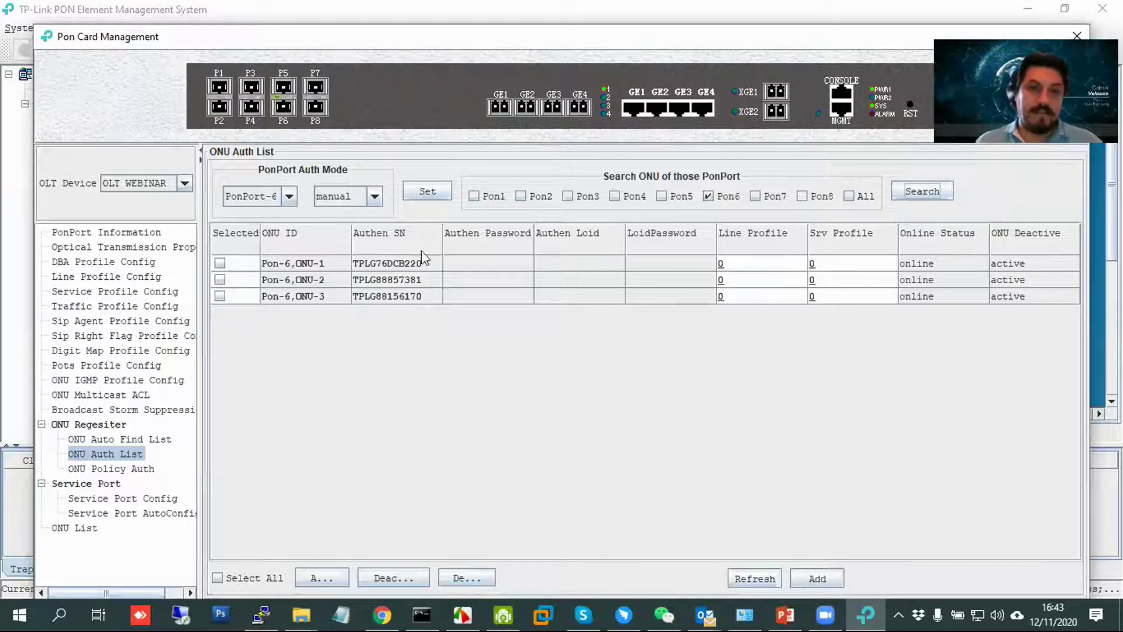
left_click(257, 578)
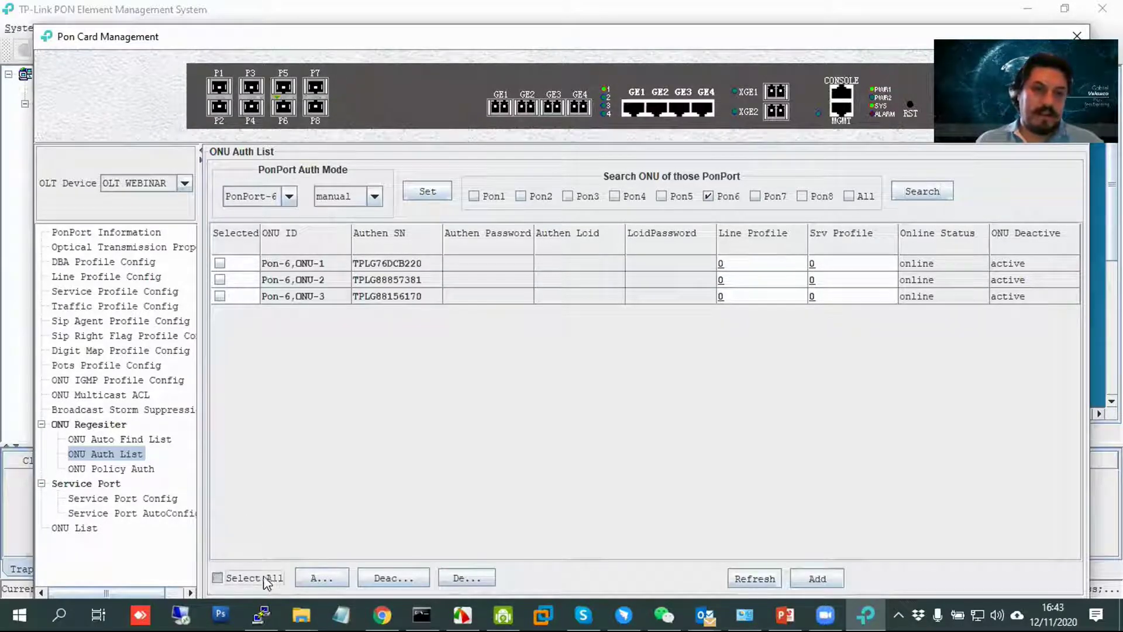
left_click(471, 581)
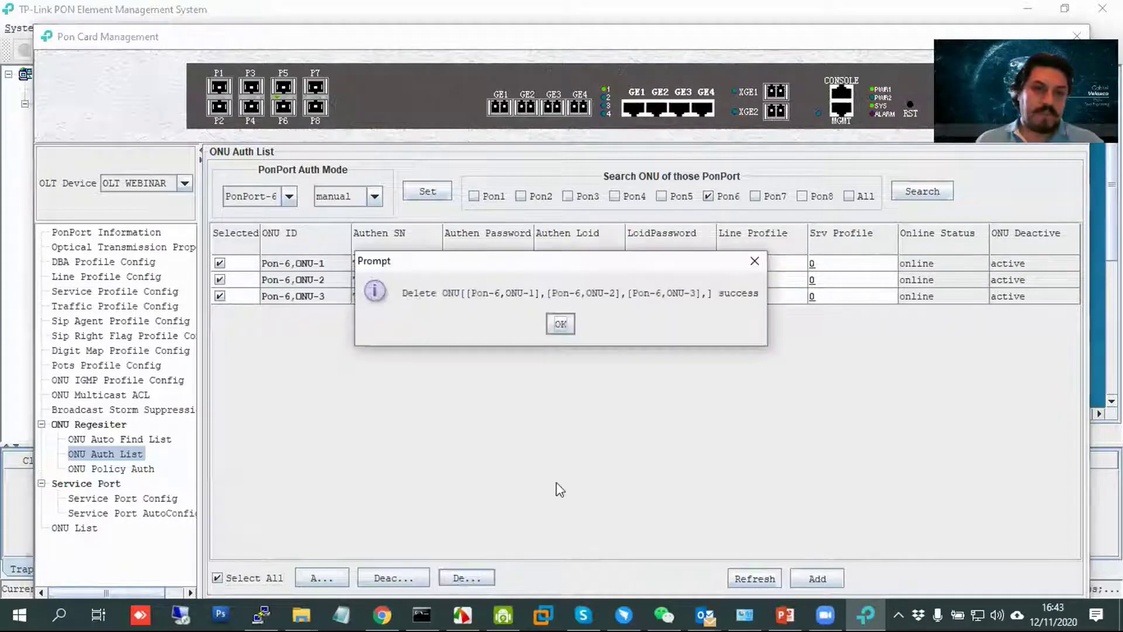
left_click(561, 325)
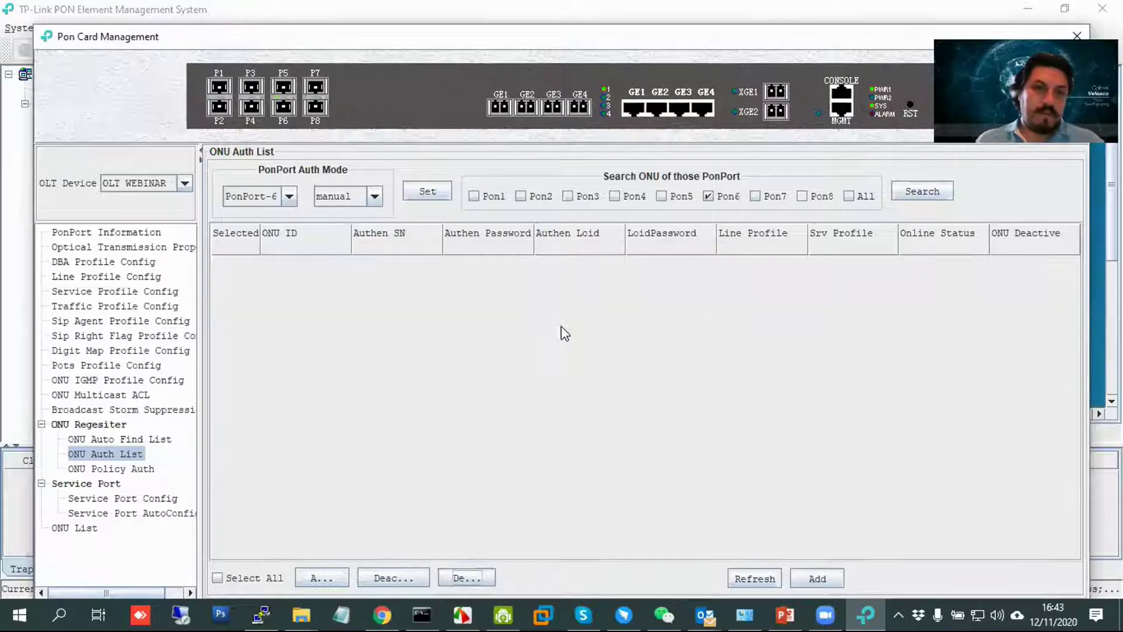
In ONU Auto Find List with Pon6 ticked, enable auto-find on PonPort-6.
left_click(153, 439)
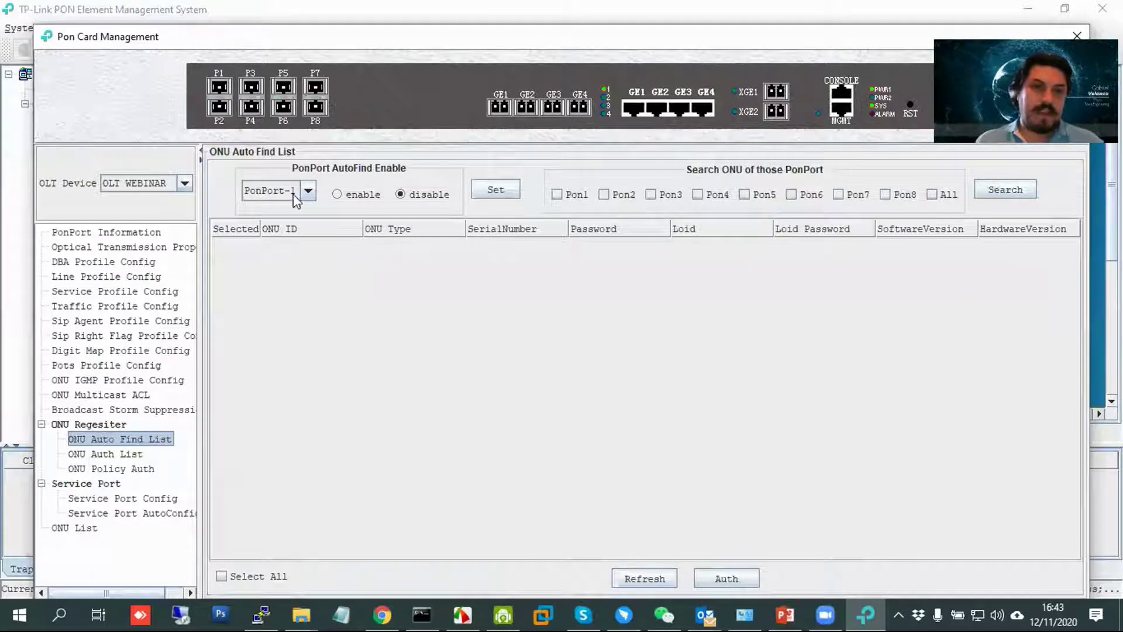
left_click(806, 195)
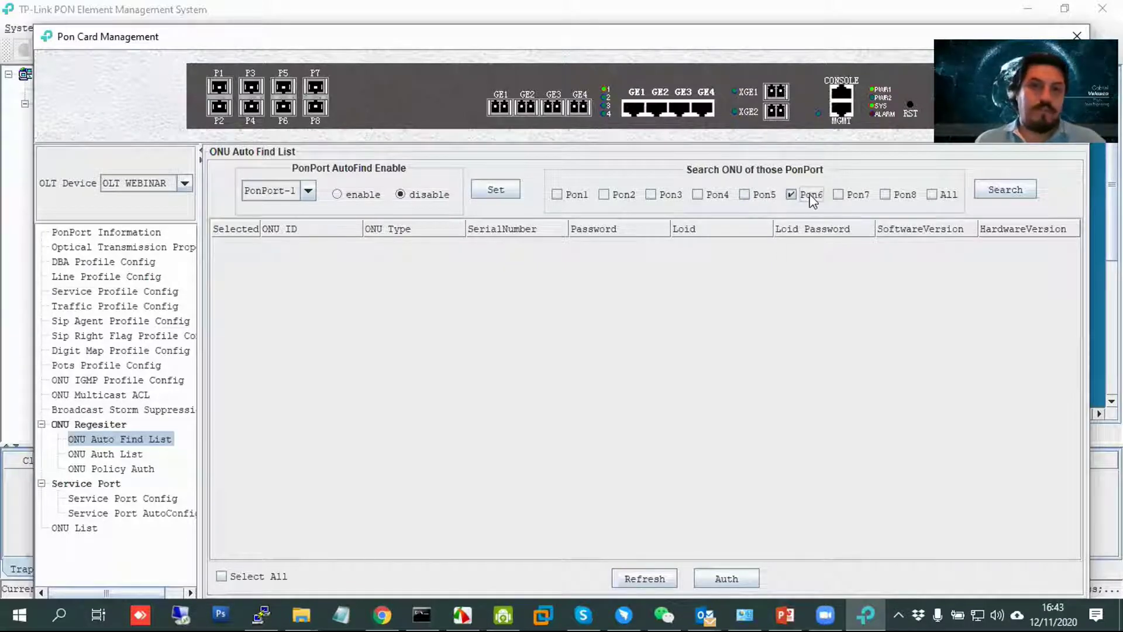
left_click(988, 187)
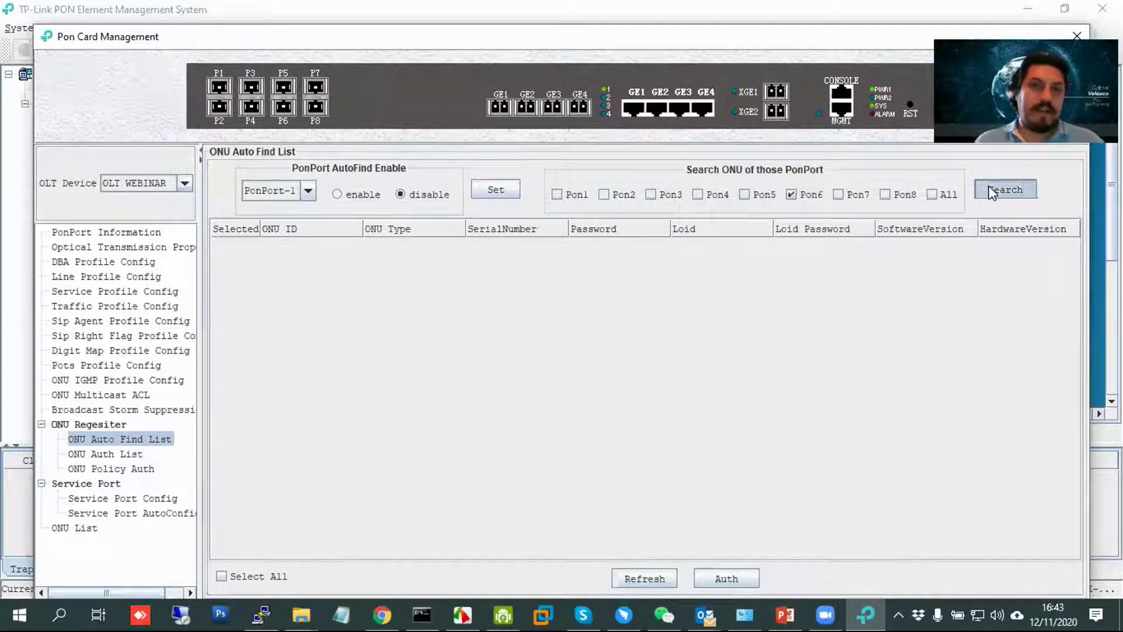
left_click(308, 190)
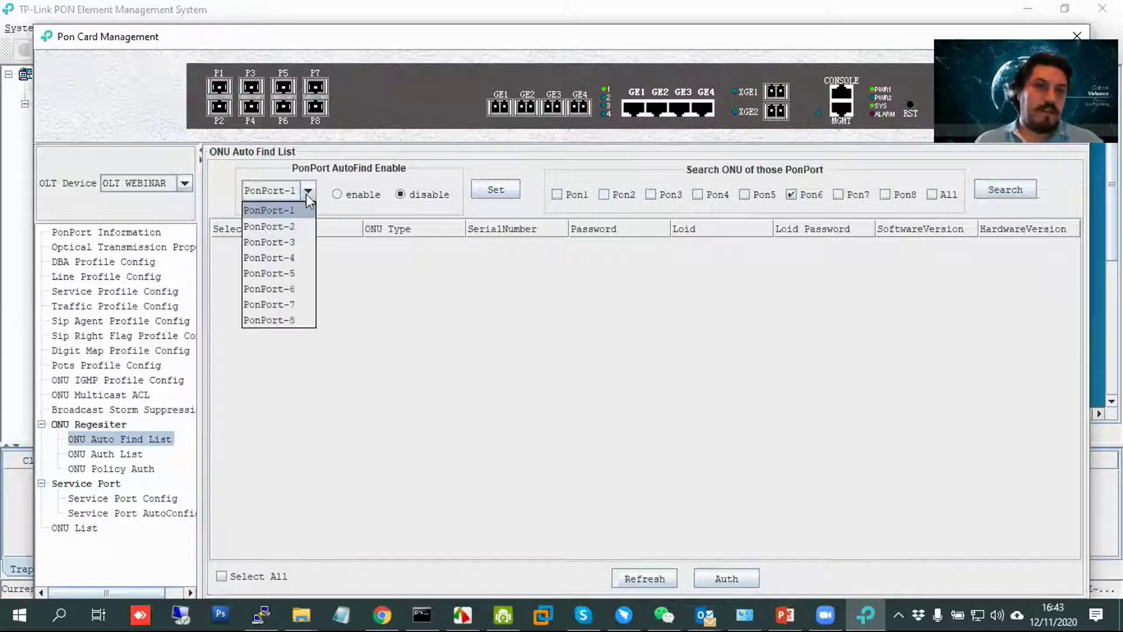
left_click(303, 289)
left_click(357, 196)
left_click(495, 190)
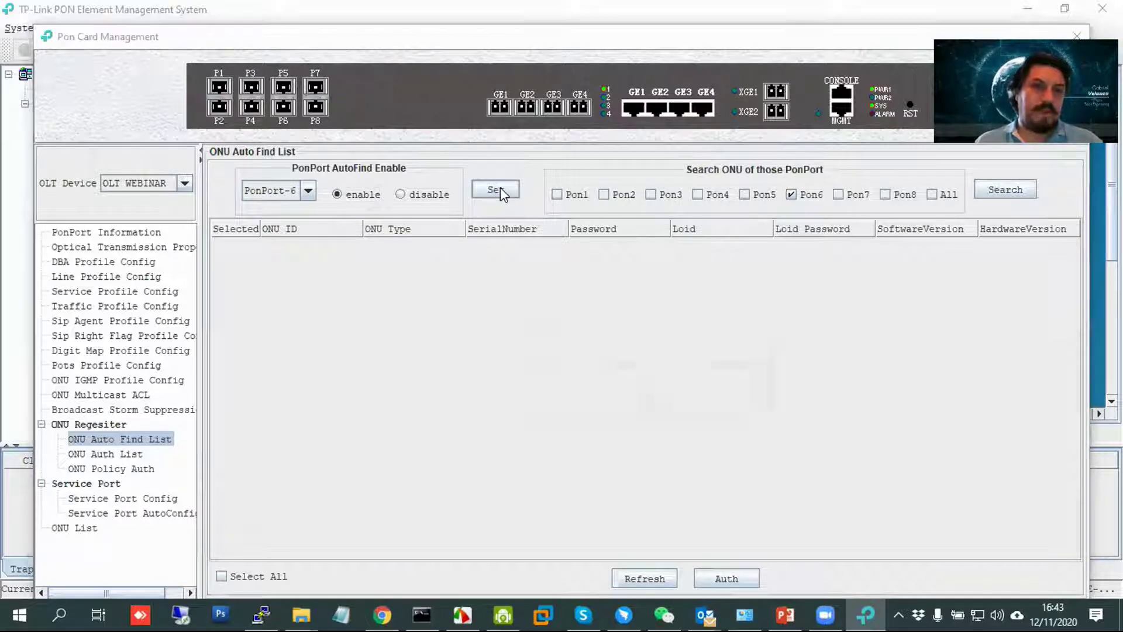
left_click(647, 398)
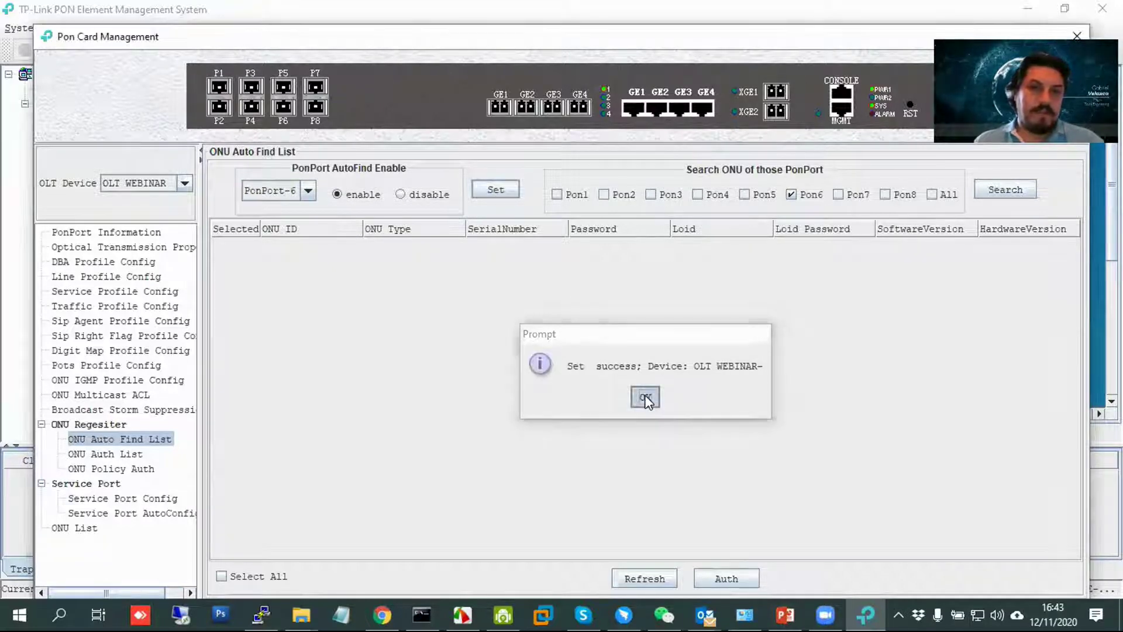
Re-apply auto-find and search for found ONUs, then search the ONU Auth List for Pon6.
left_click(1016, 192)
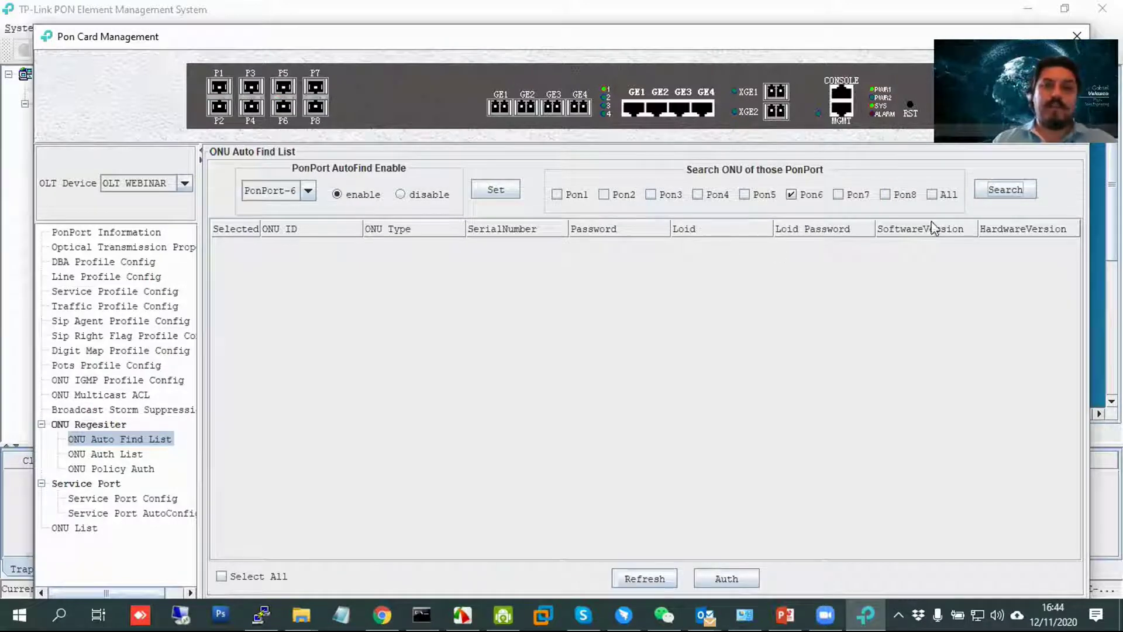
left_click(1009, 188)
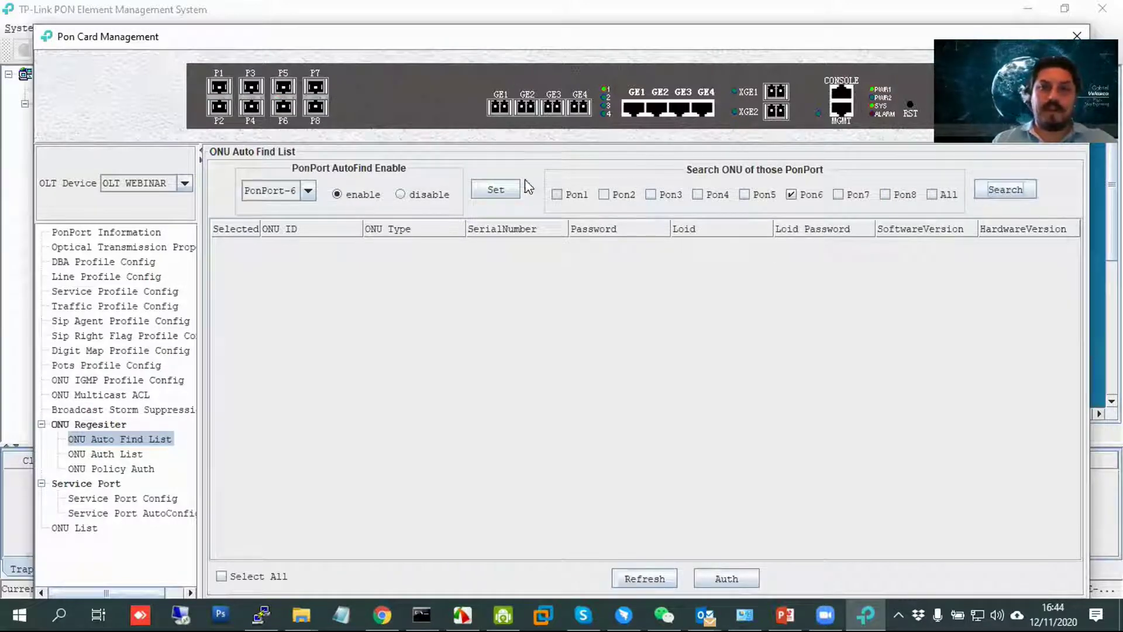
left_click(505, 193)
left_click(1006, 190)
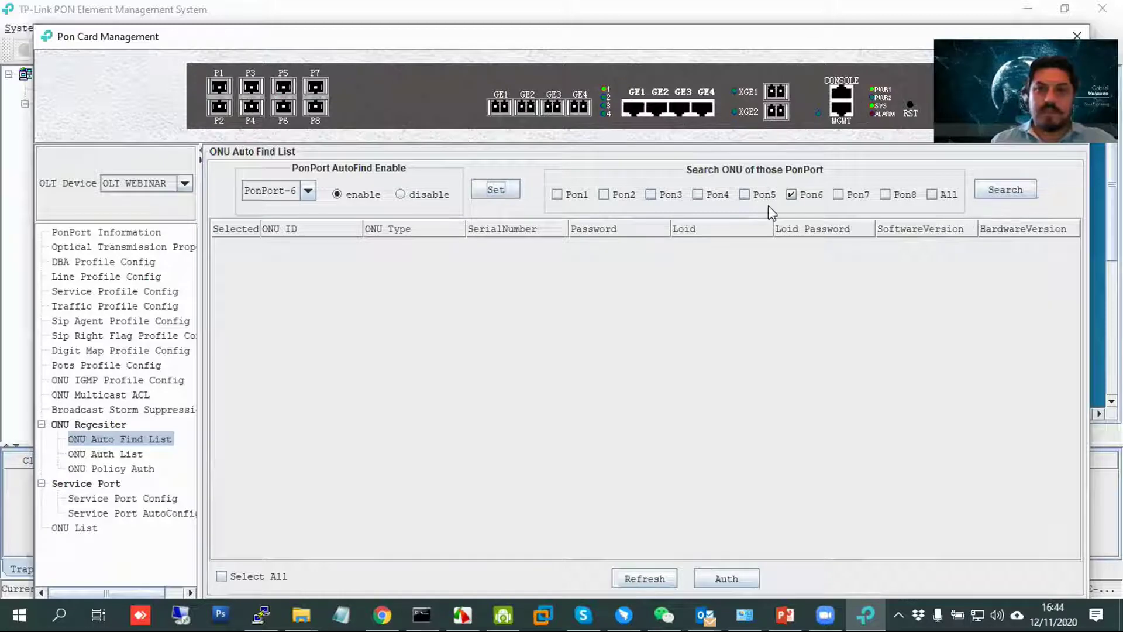
left_click(102, 454)
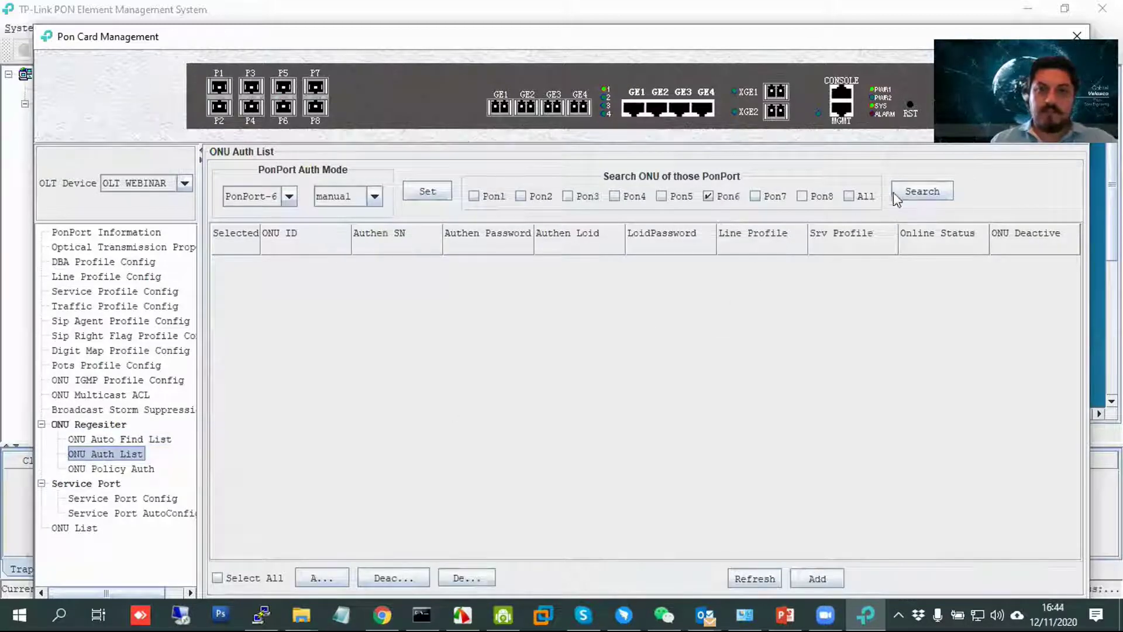
left_click(923, 194)
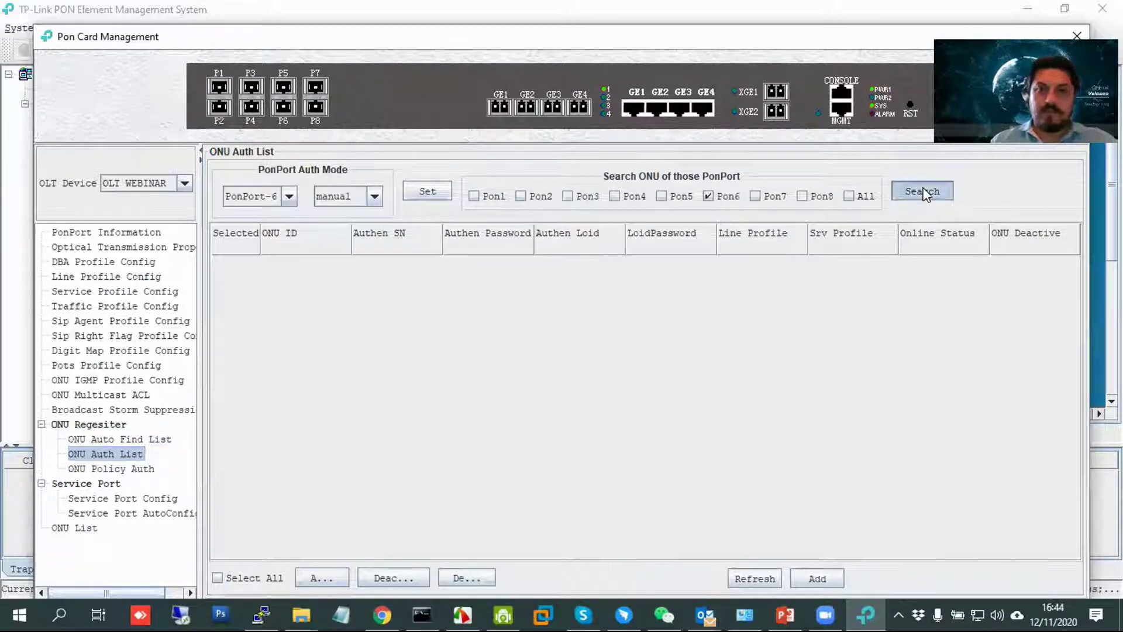
Open the ONU Auto Find List to see ONU-1, ONU-2 and ONU-3 discovered on Pon6.
left_click(108, 439)
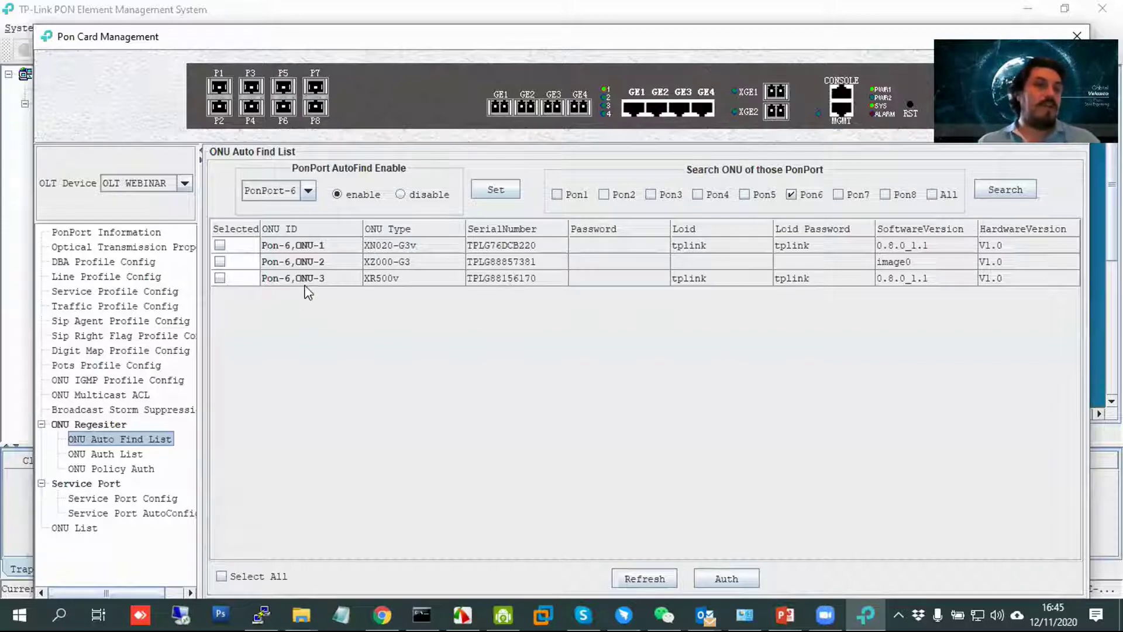
Select the discovered ONU-3, check the ONU Auth List is still empty, then close Pon Card Management.
left_click(502, 280)
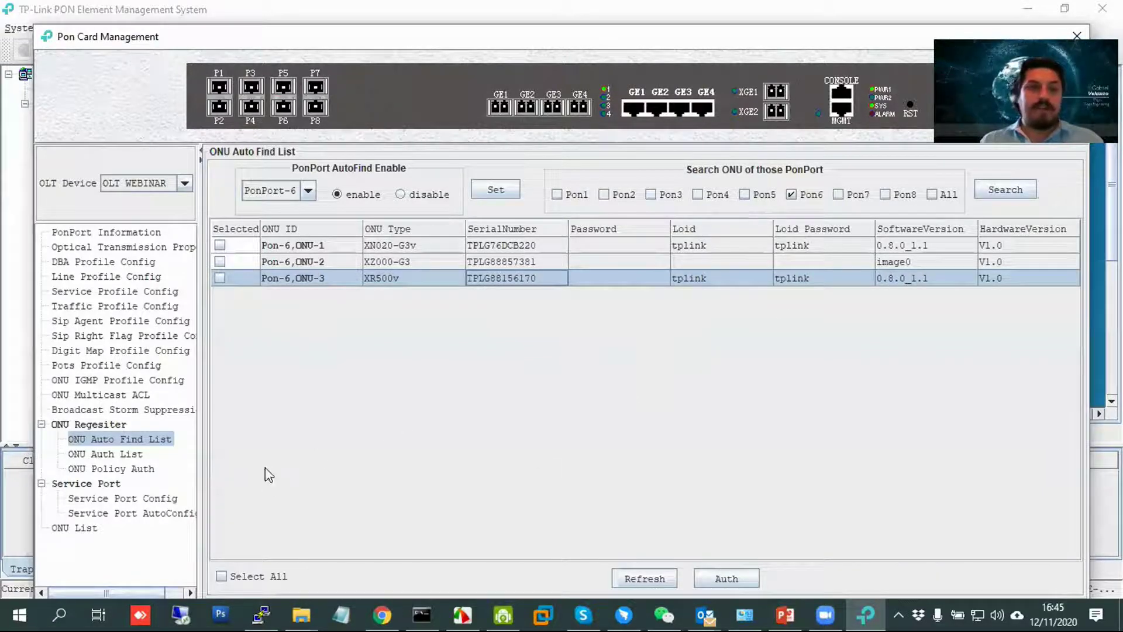
left_click(128, 455)
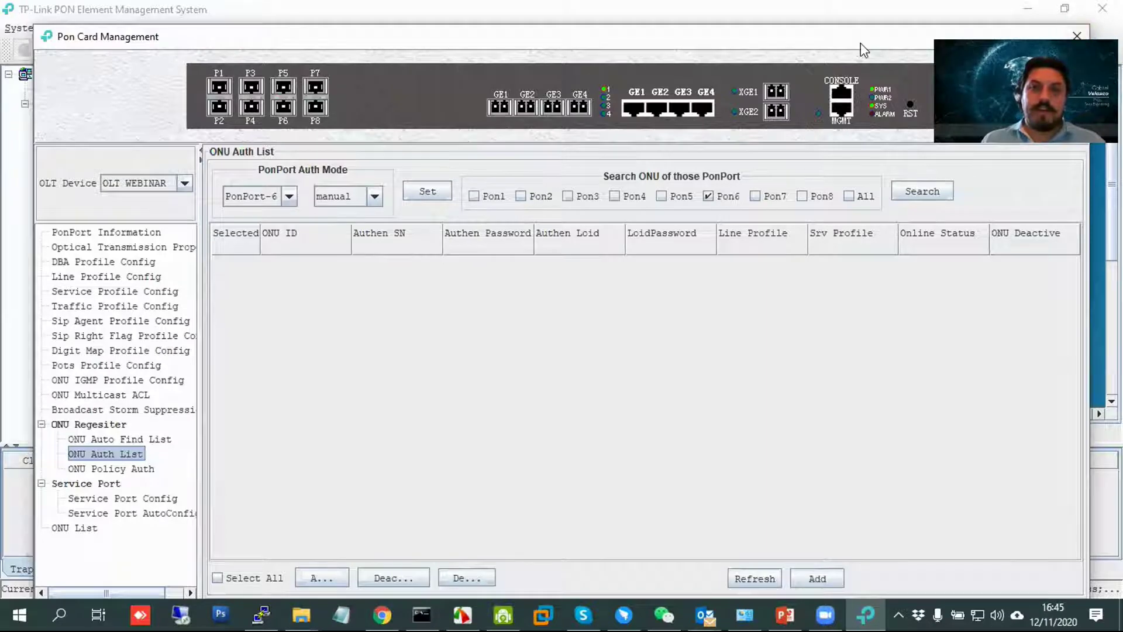
left_click(1077, 36)
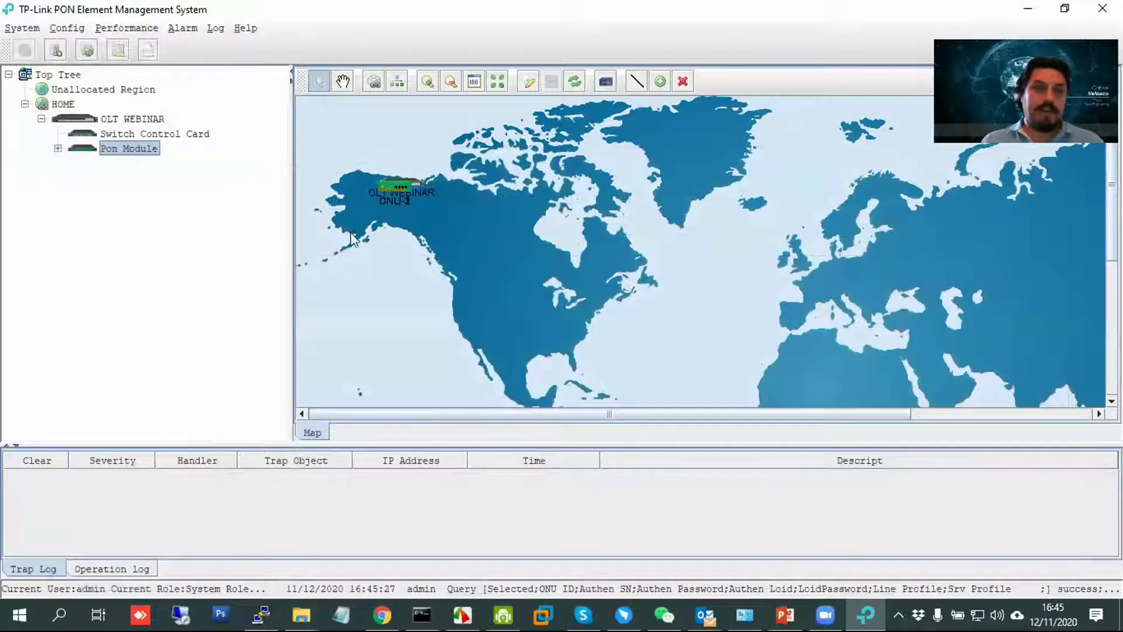
Browse the Pon Module ports and move the OLT WEBINAR icon up above Alaska on the map.
left_click(408, 190)
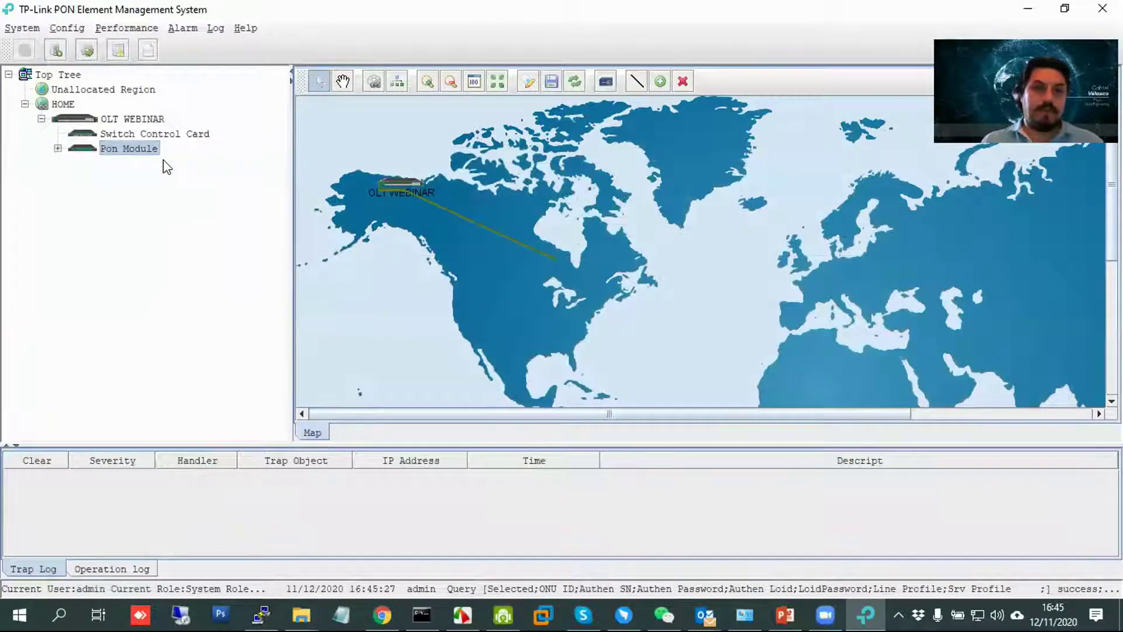
left_click(57, 148)
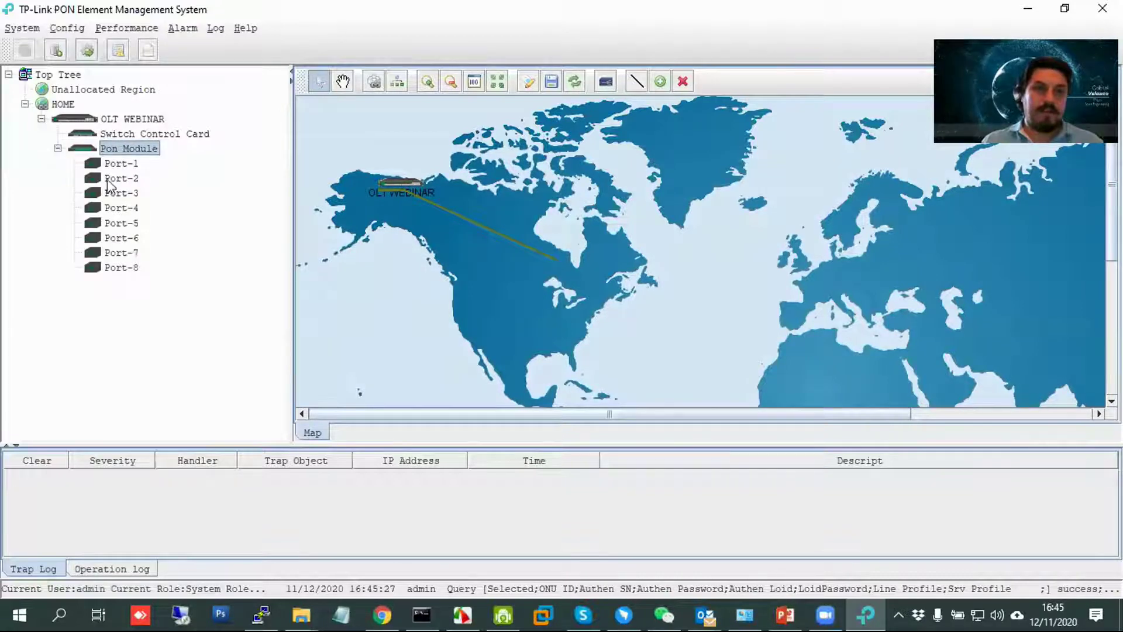
left_click(419, 247)
left_click_drag(408, 182, 408, 126)
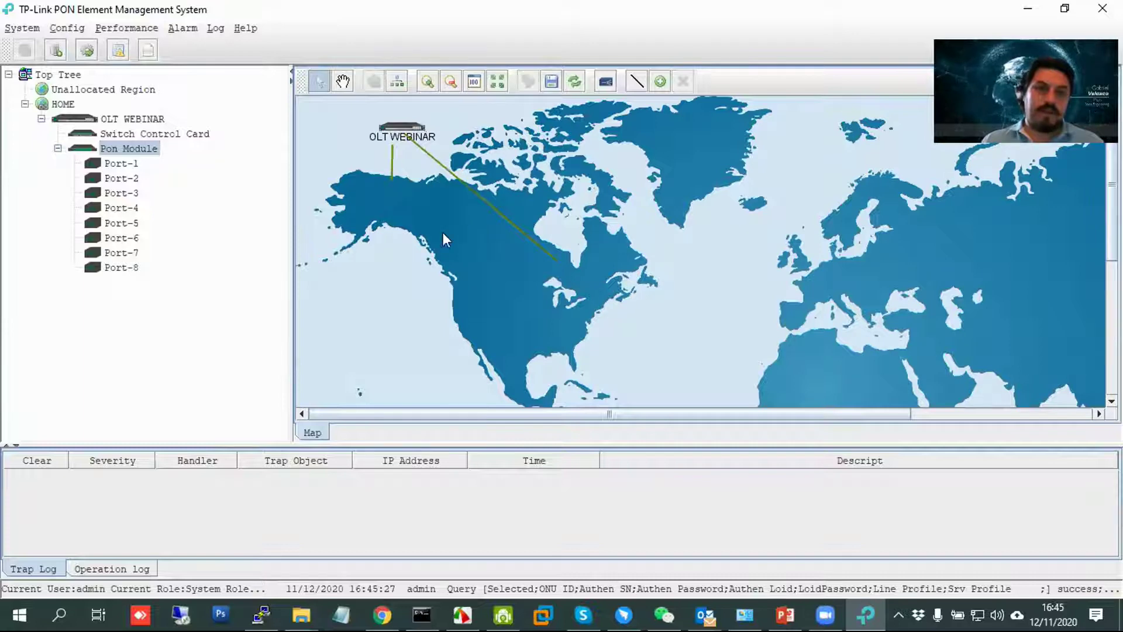
left_click(132, 134)
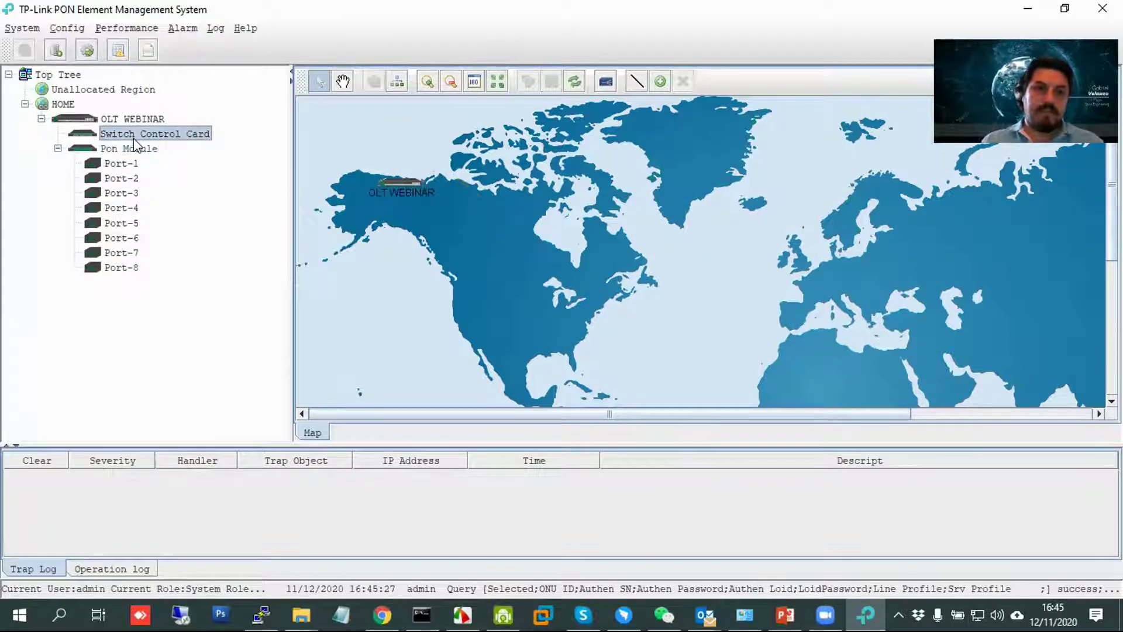
left_click(130, 120)
left_click(57, 148)
left_click(58, 148)
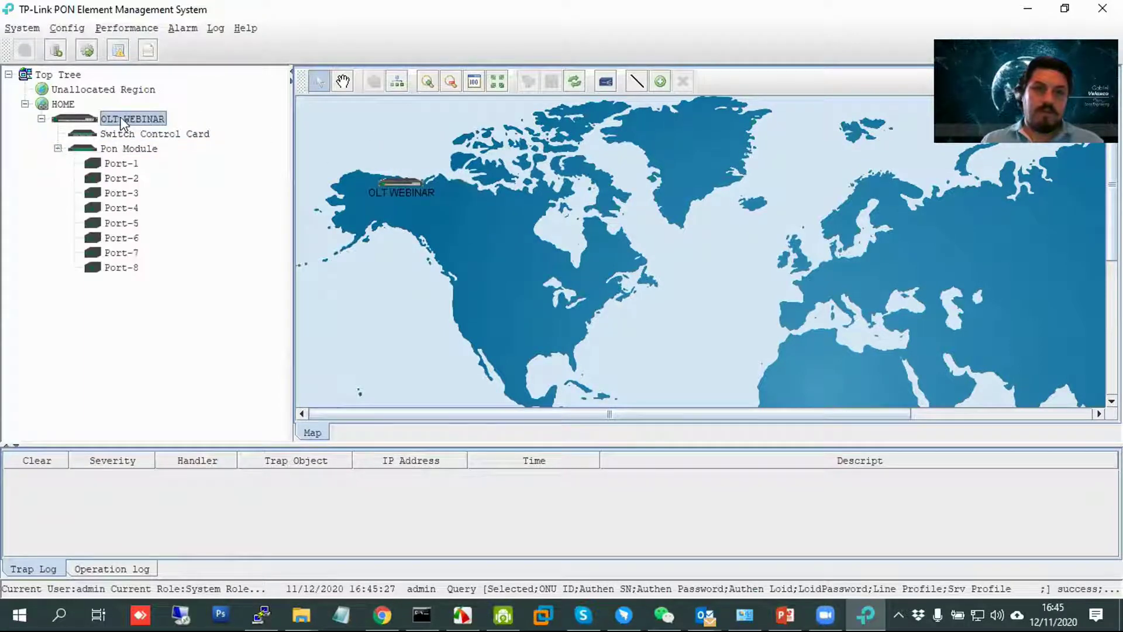
left_click(131, 222)
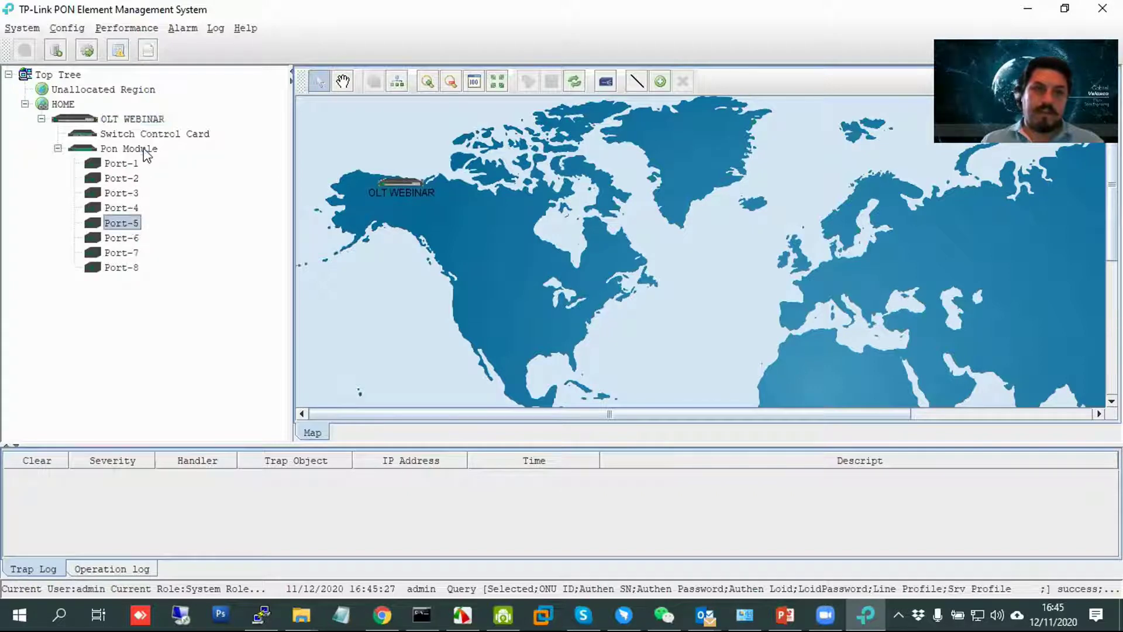
left_click(146, 149)
left_click_drag(397, 184, 393, 137)
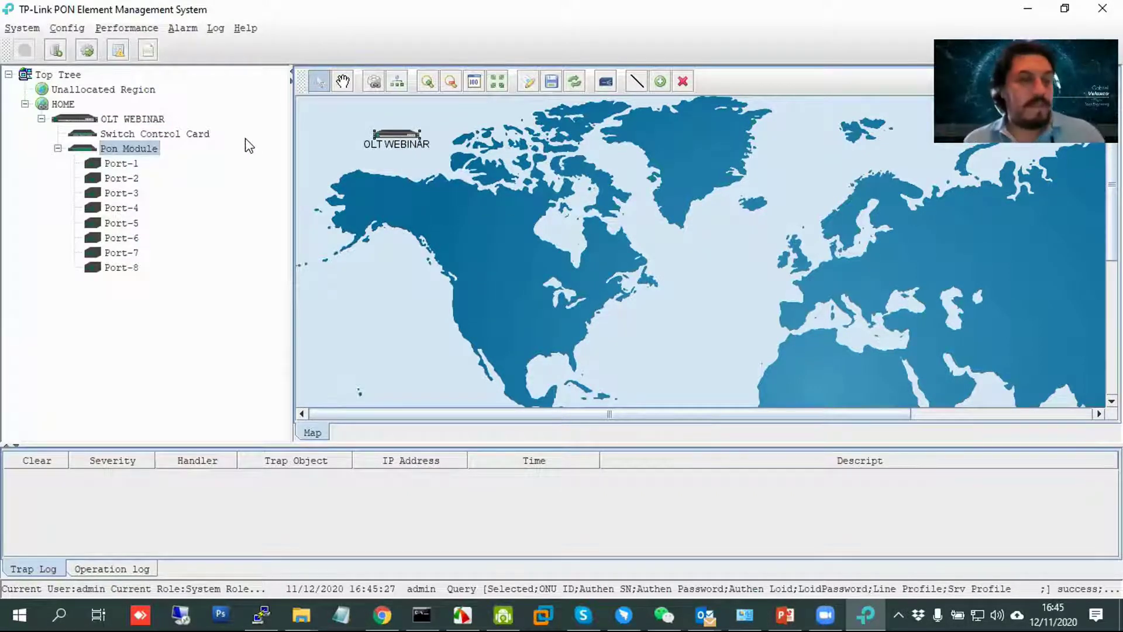
Confirm OLT WEBINAR's properties show IP 192.168.1.100, cancelling without changes.
right_click(138, 119)
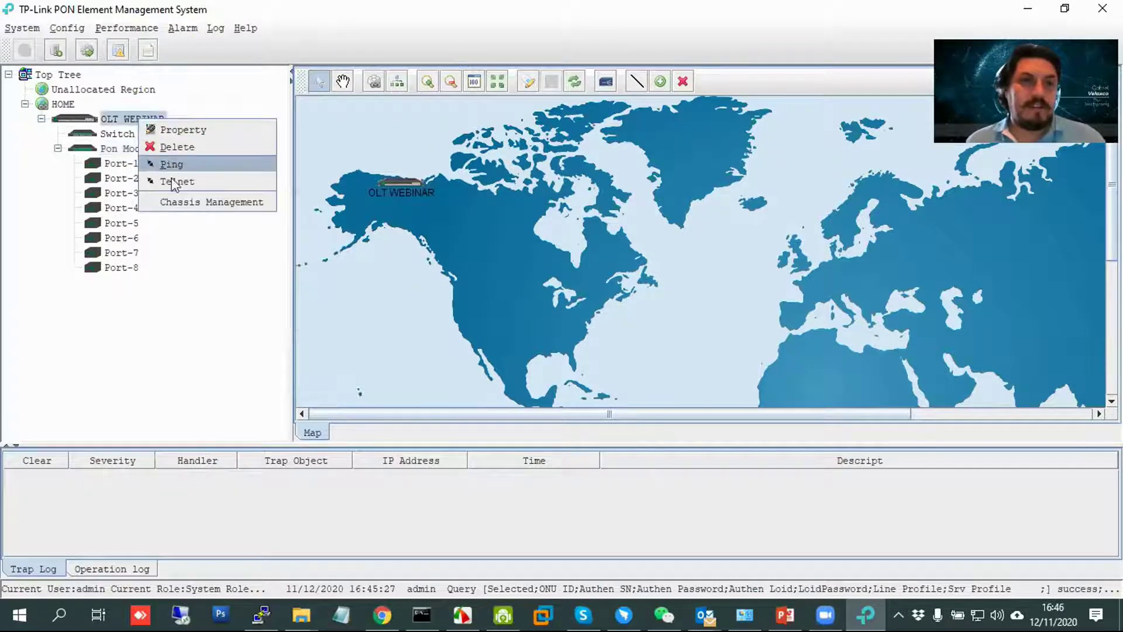
left_click(188, 128)
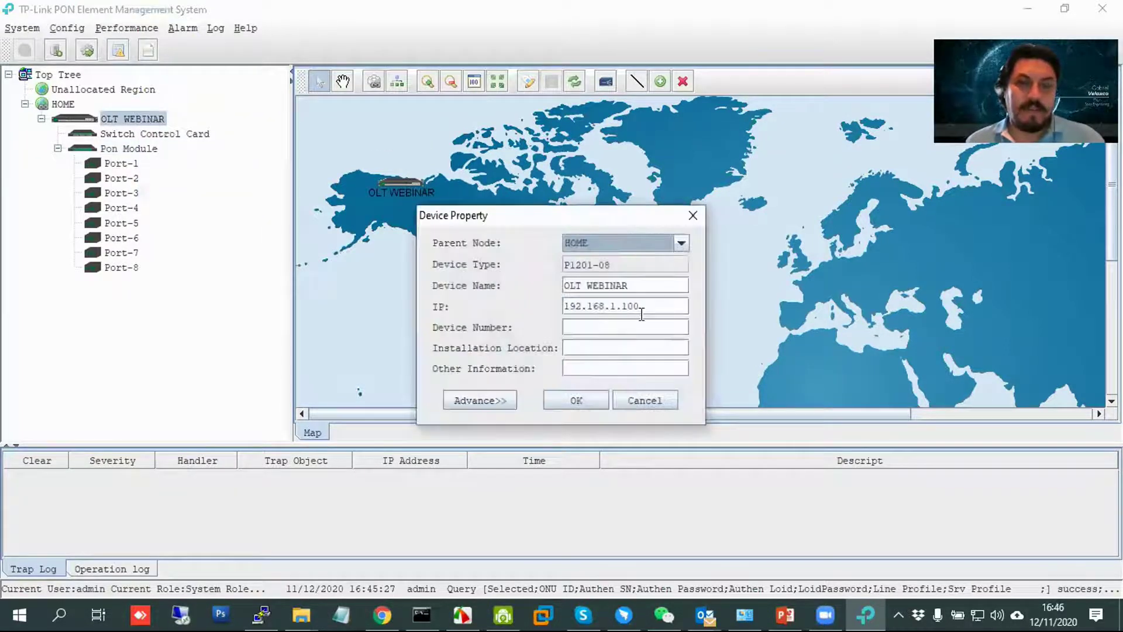
left_click(641, 408)
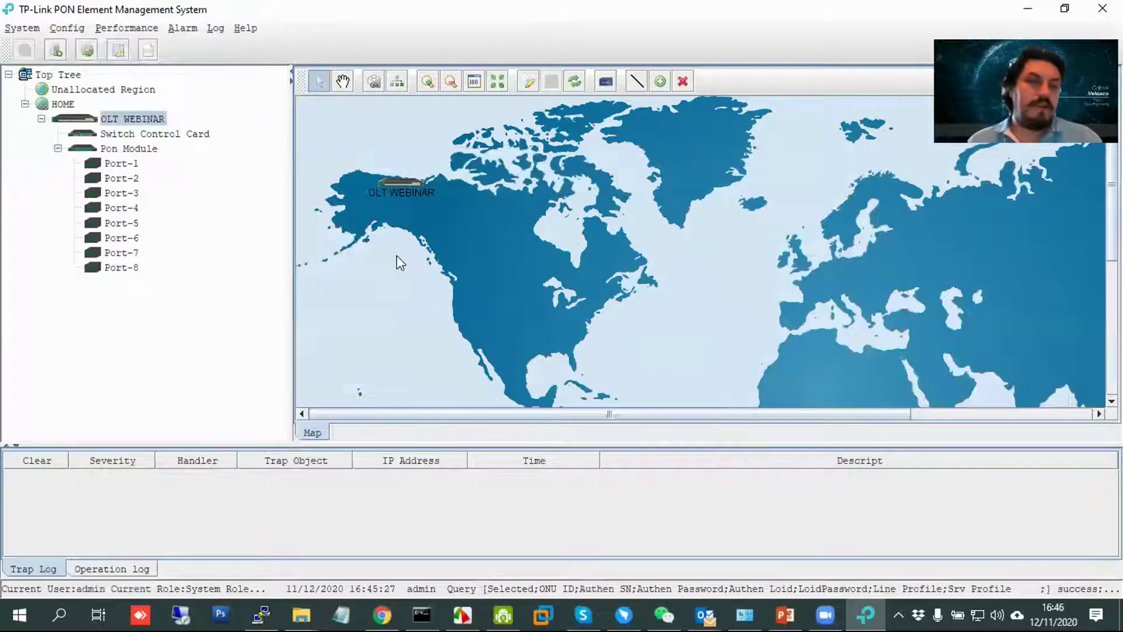
left_click(422, 613)
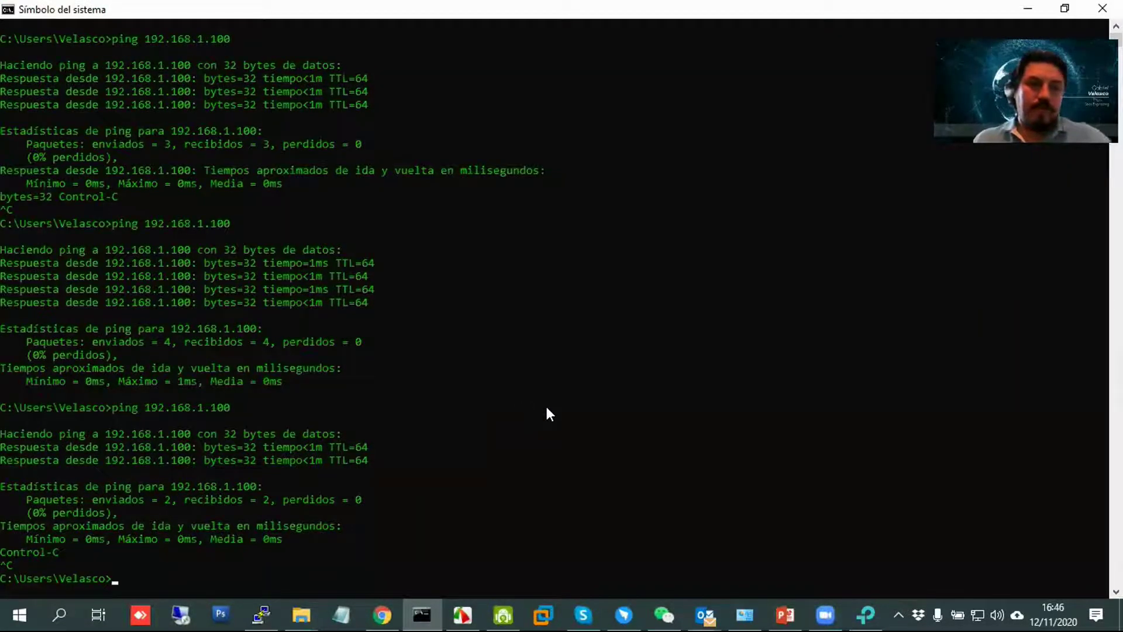
Run ipconfig, locate the Ethernet IPv4 address 172.16.0.123, and return to the EMS.
type("ip")
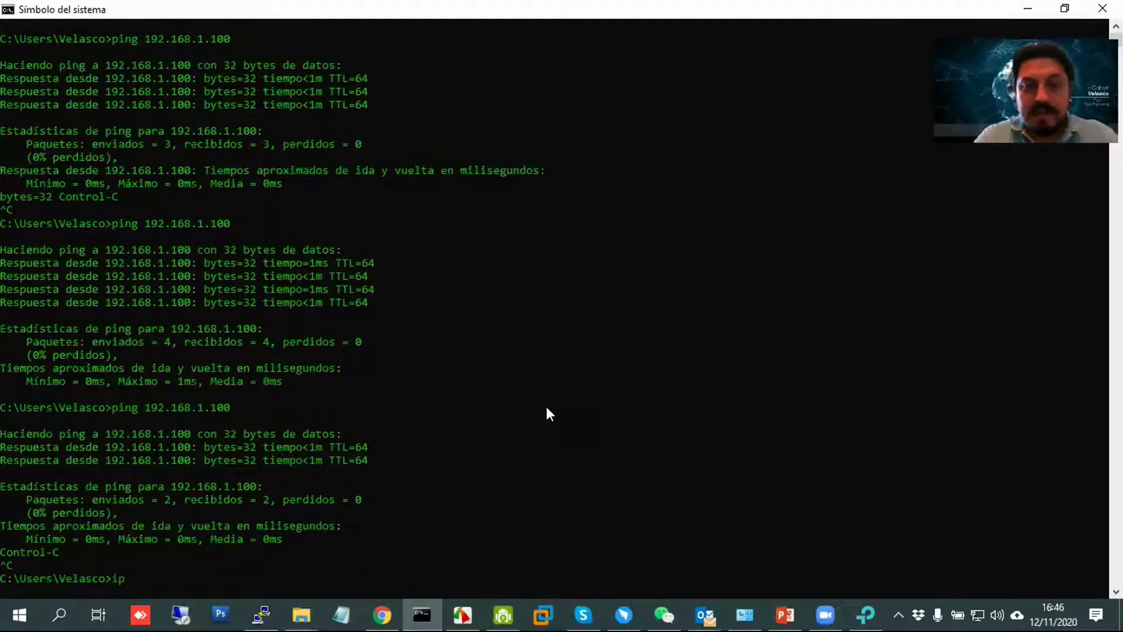
type("config")
key("Return")
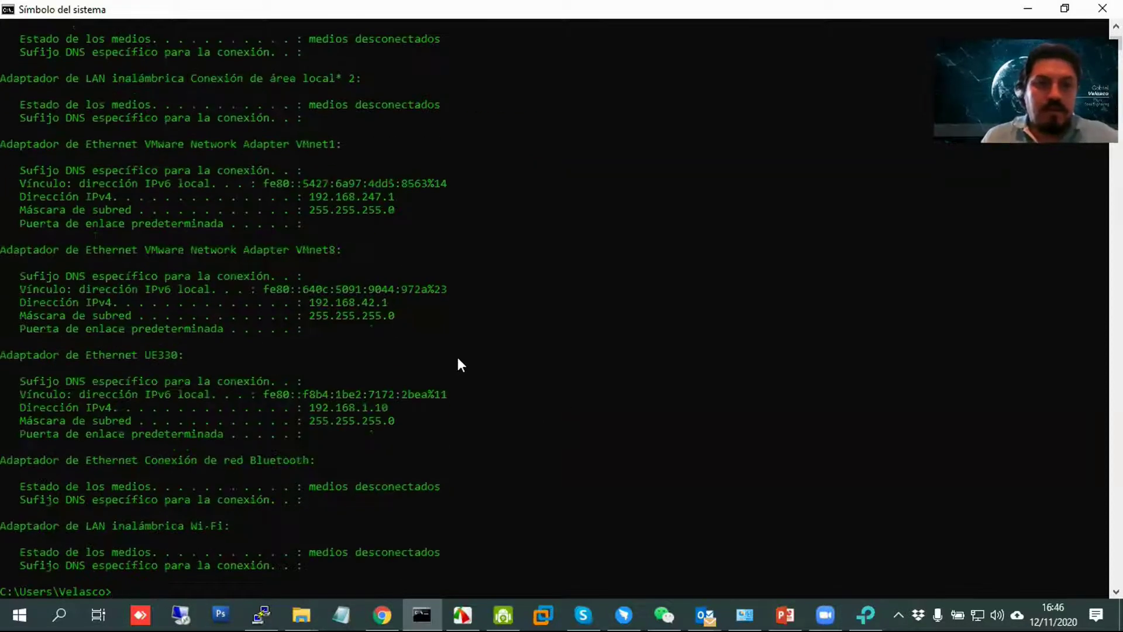
scroll(443, 381, "up", 6)
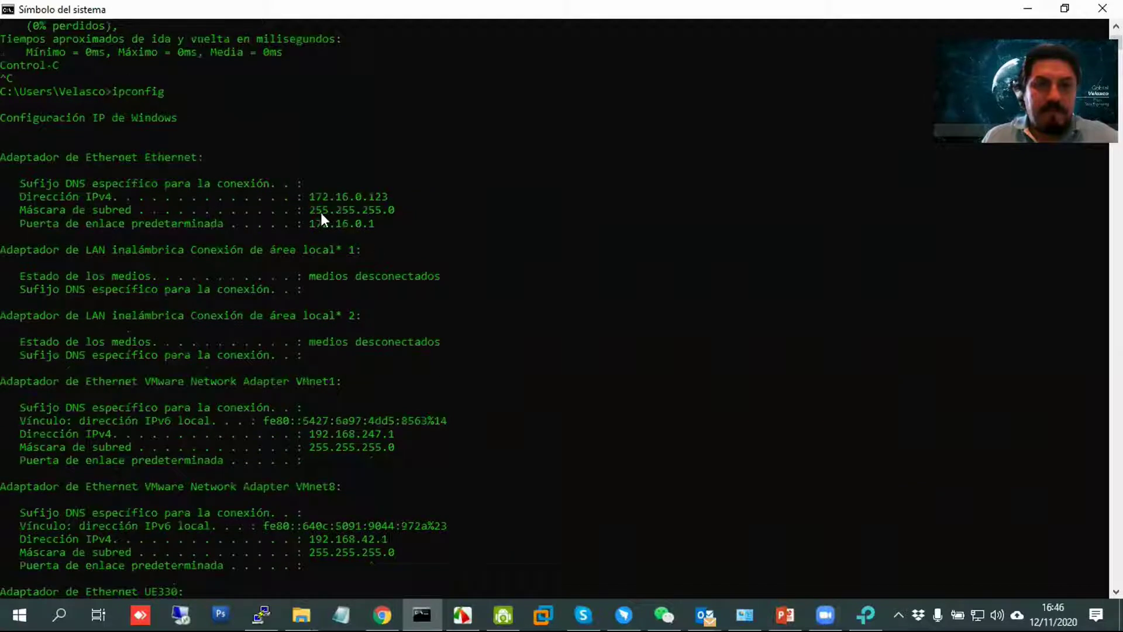
left_click_drag(304, 197, 404, 195)
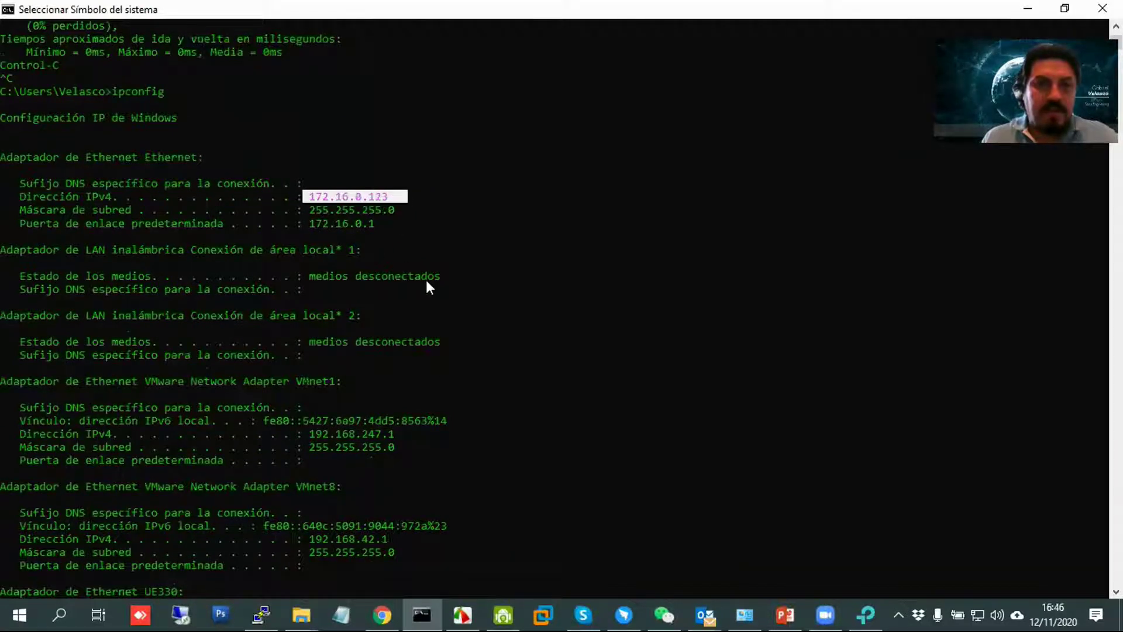
left_click(503, 222)
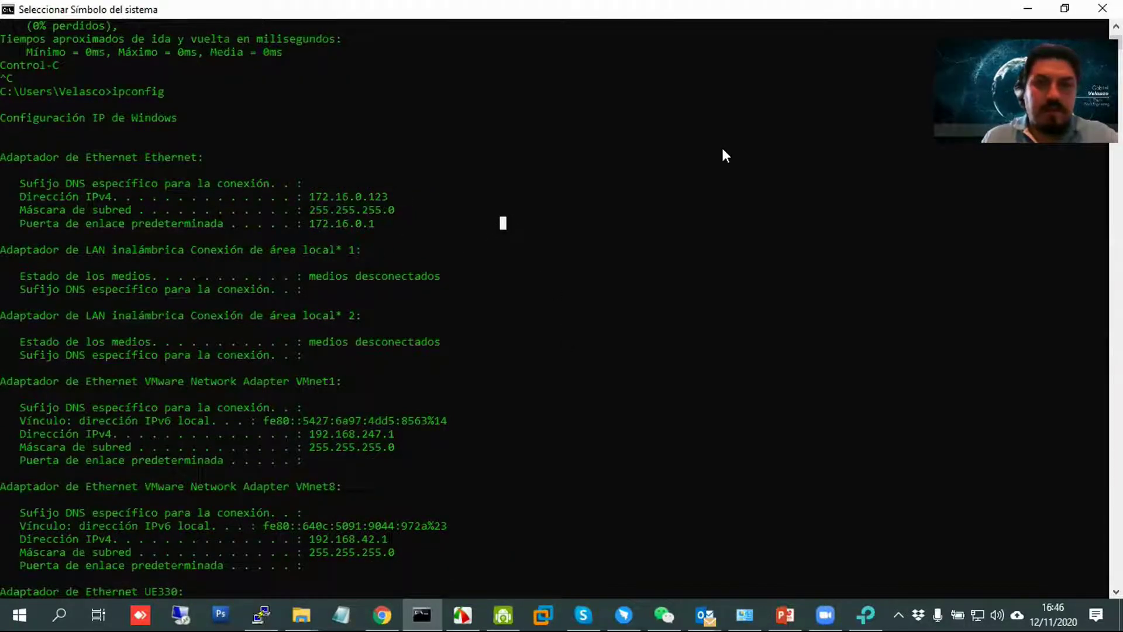
key("alt+Tab")
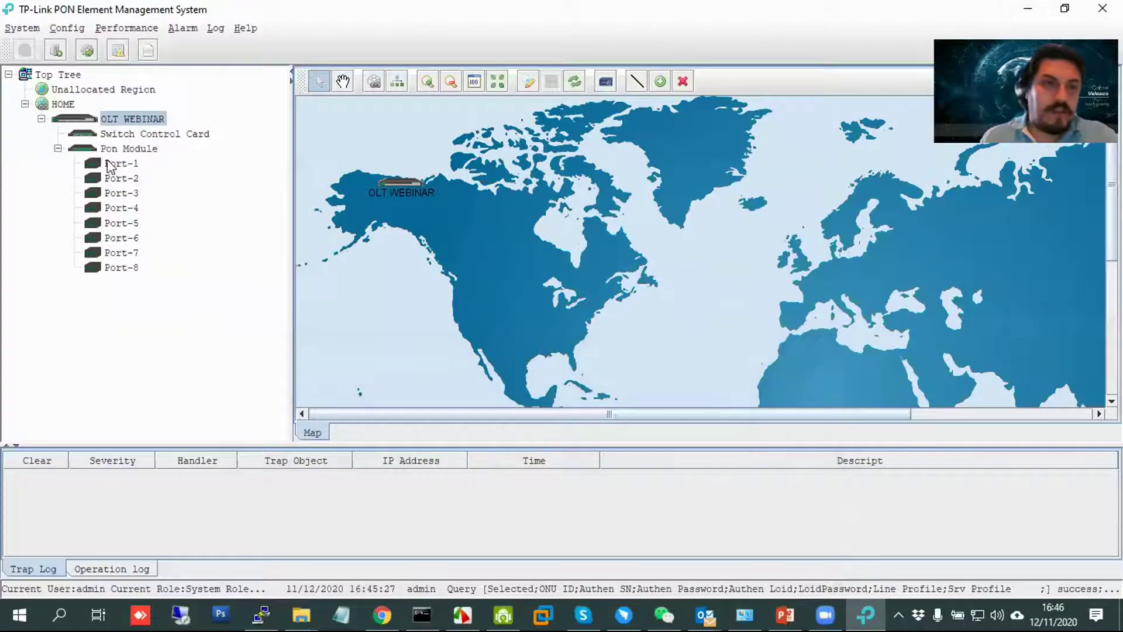
double_click(129, 134)
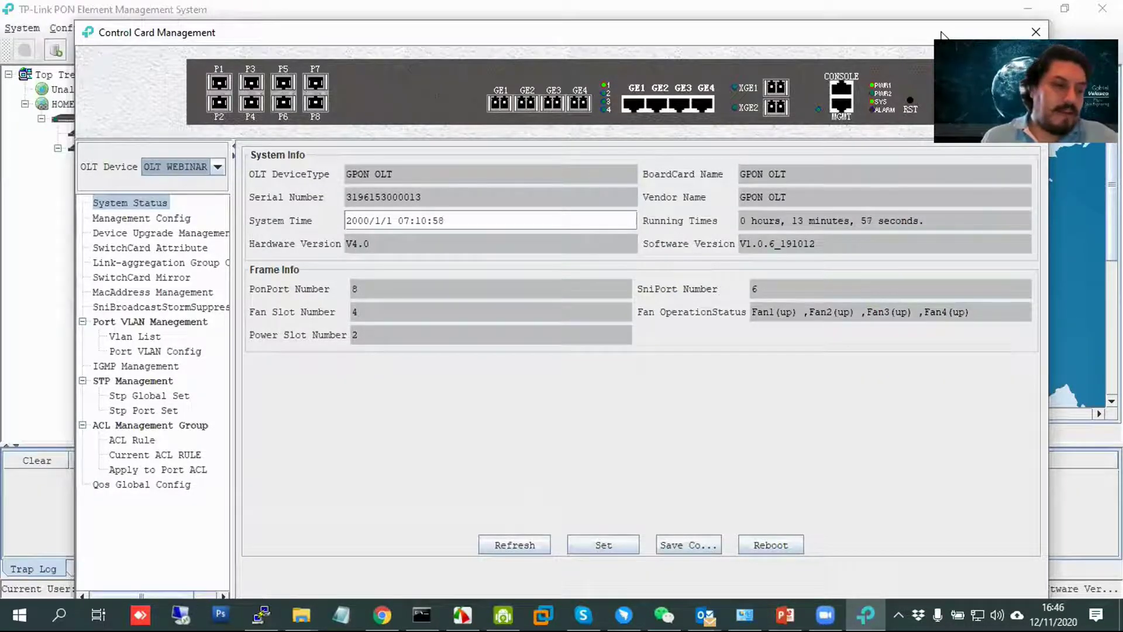
left_click(1036, 32)
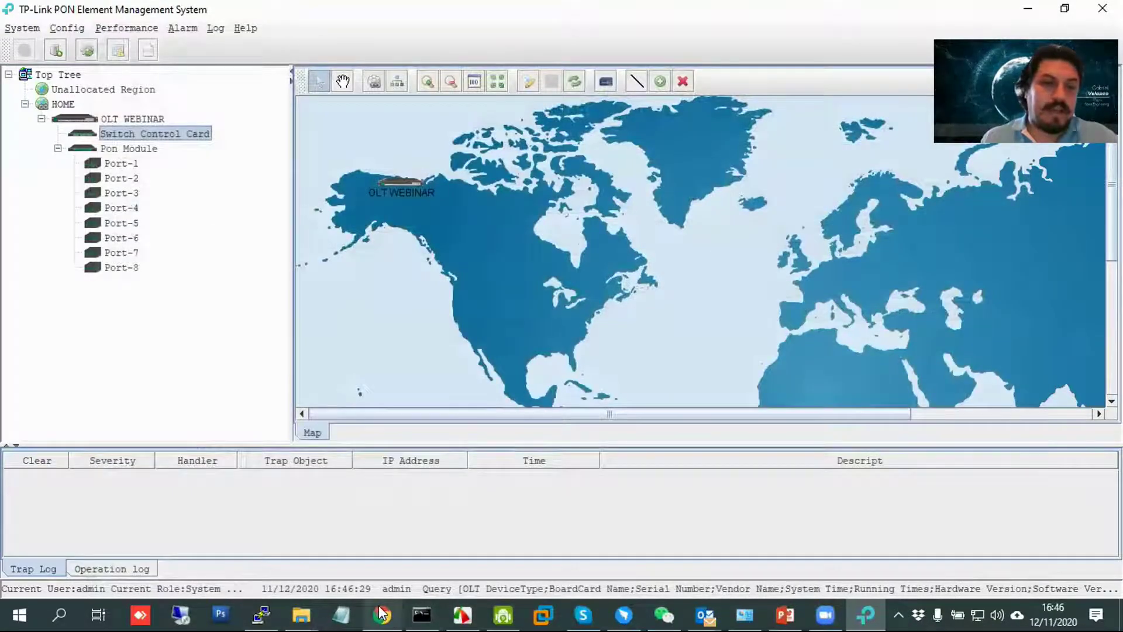
mouse_move(381, 614)
left_click(383, 527)
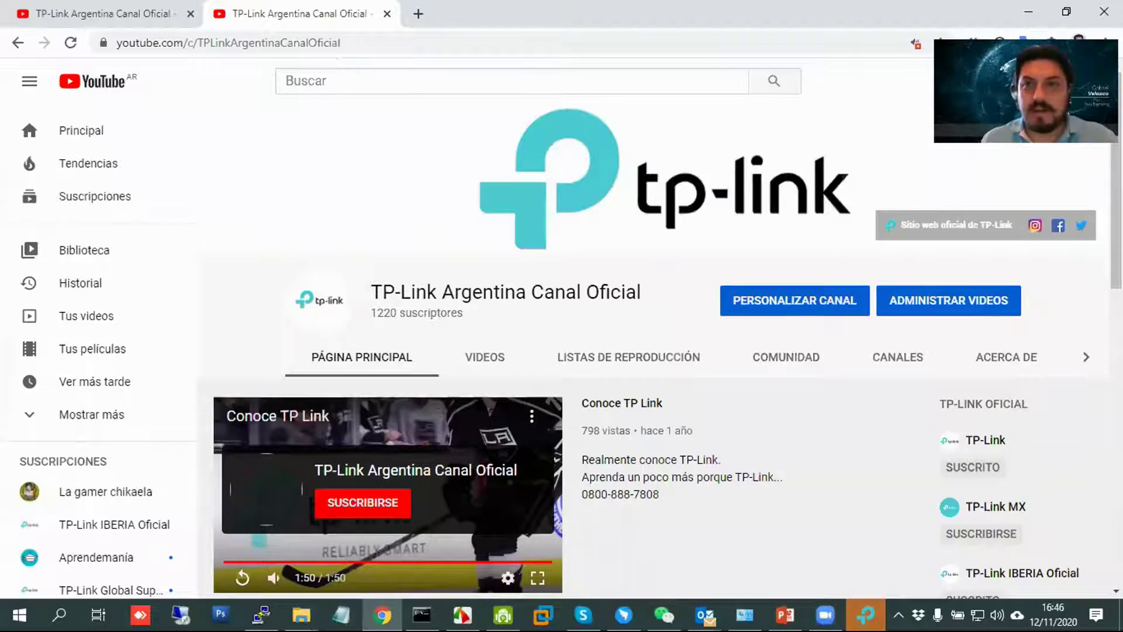
double_click(963, 12)
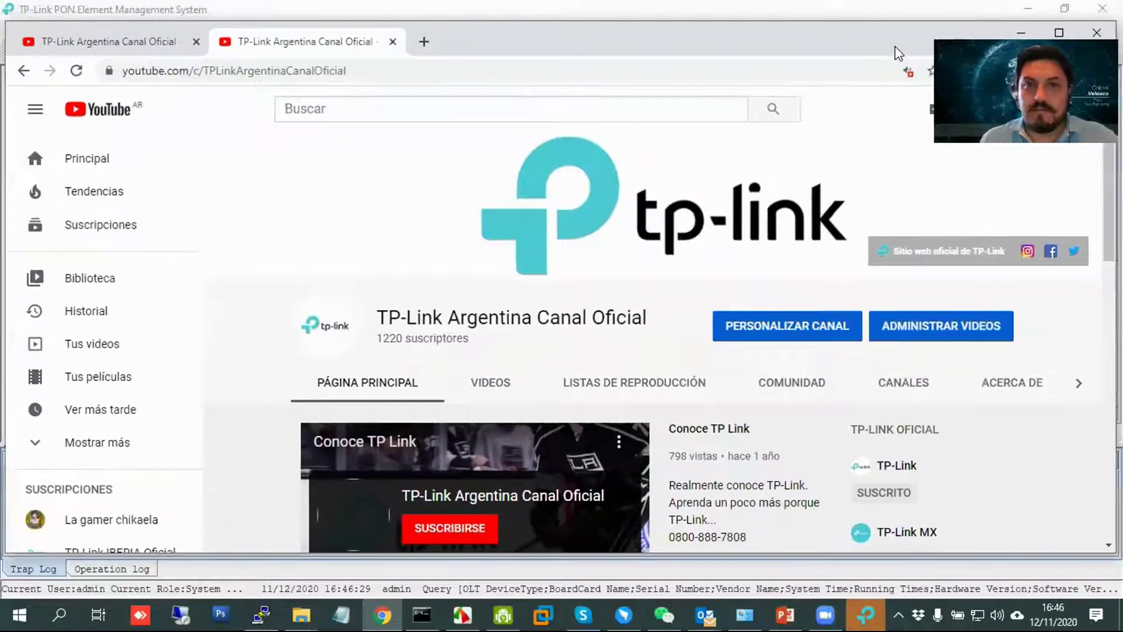
left_click_drag(895, 44, 870, 58)
left_click(1013, 42)
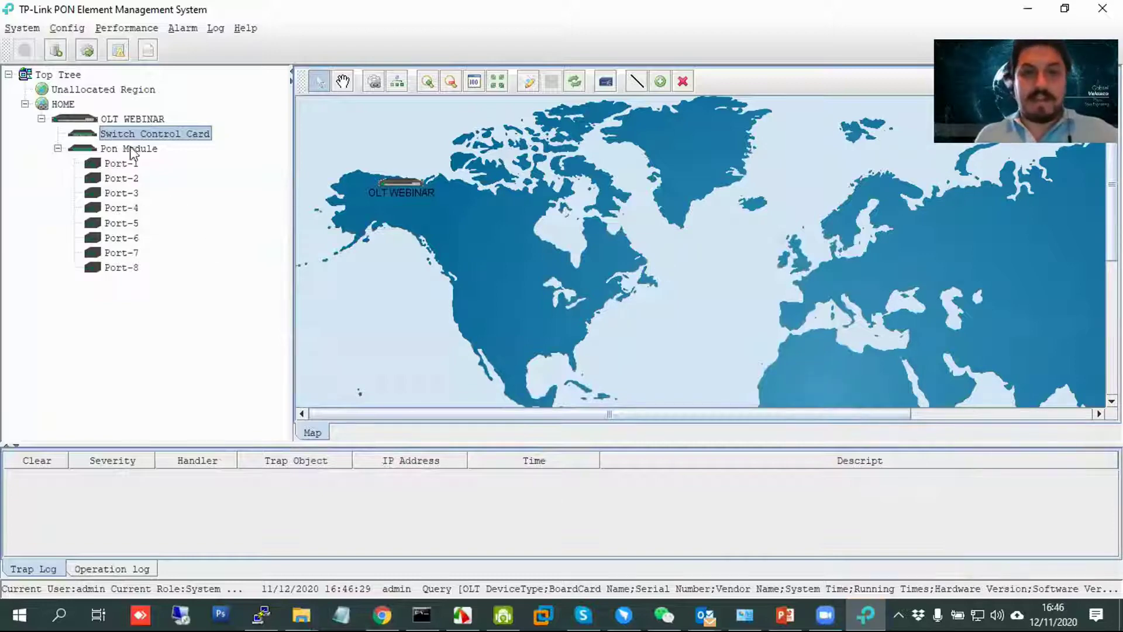
Open the switch control card's VLAN list and add VLAN 100.
double_click(115, 132)
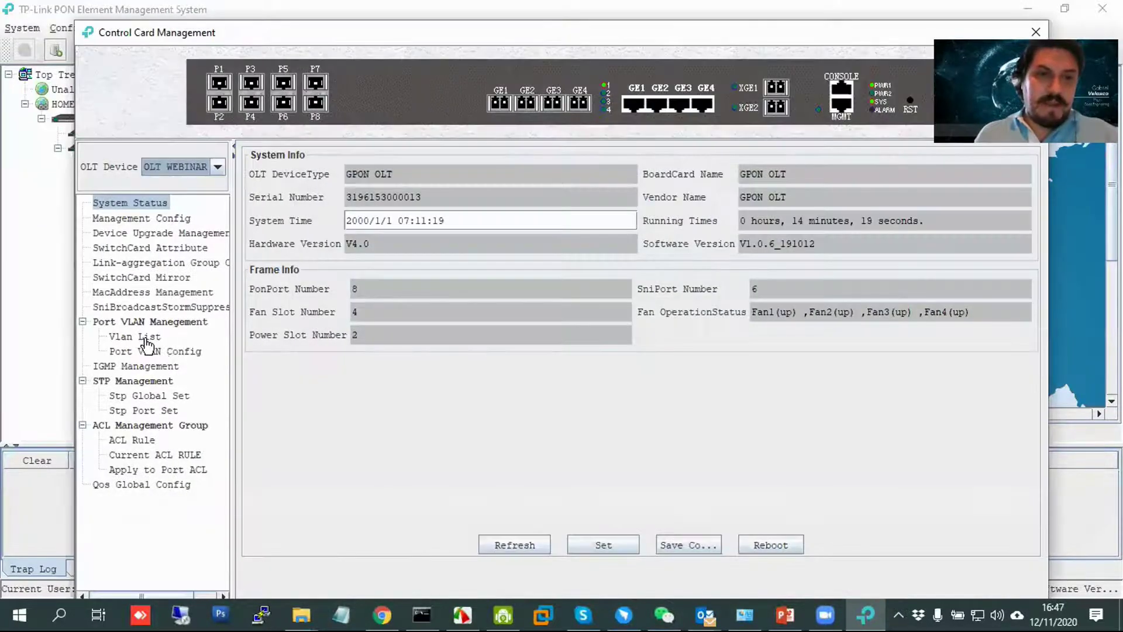
left_click(147, 338)
left_click(655, 512)
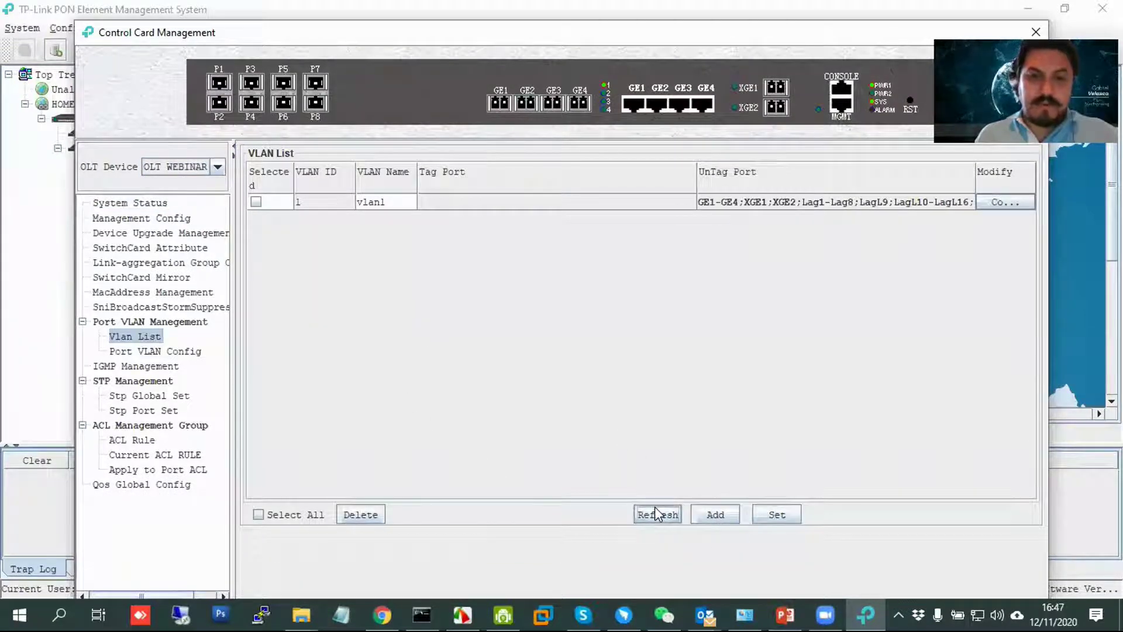
left_click(725, 517)
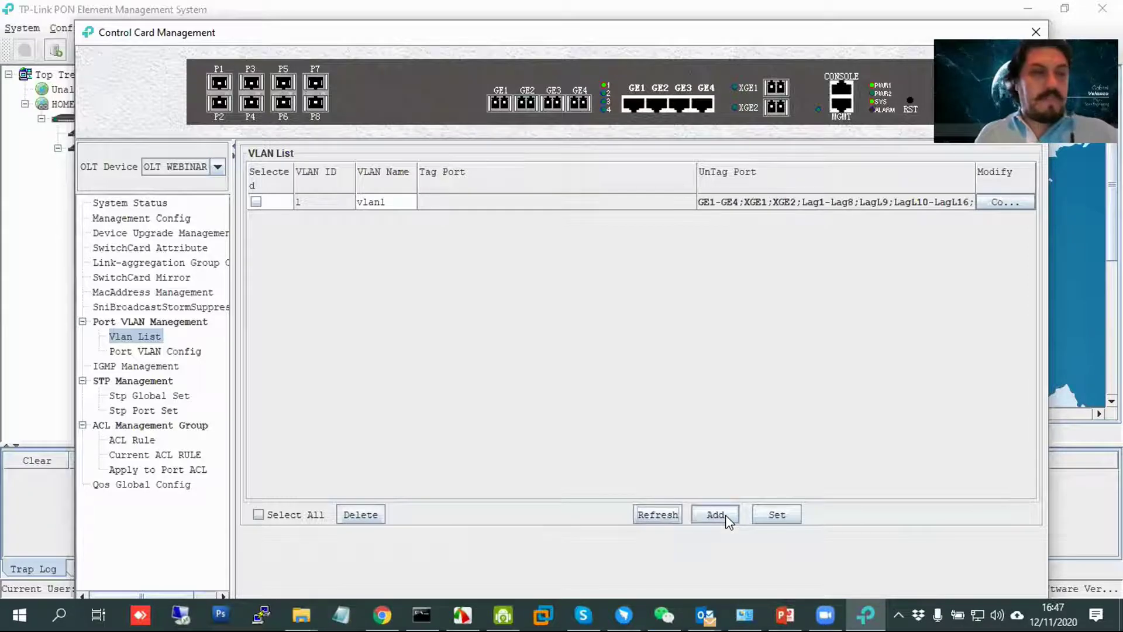
left_click(720, 519)
left_click(569, 297)
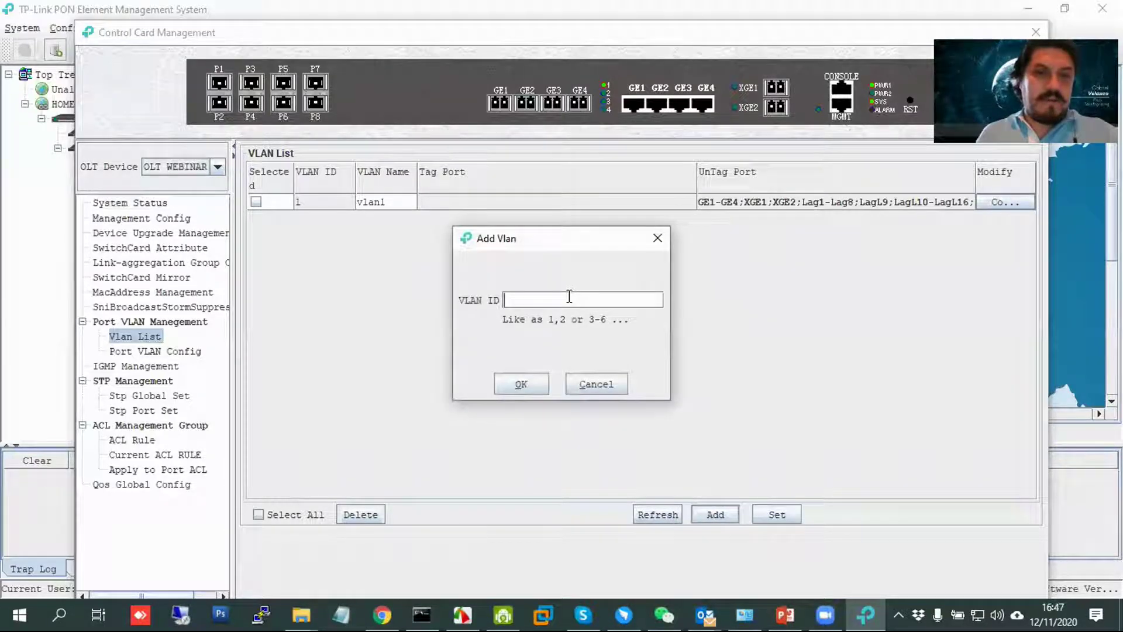
left_click(535, 386)
left_click(561, 325)
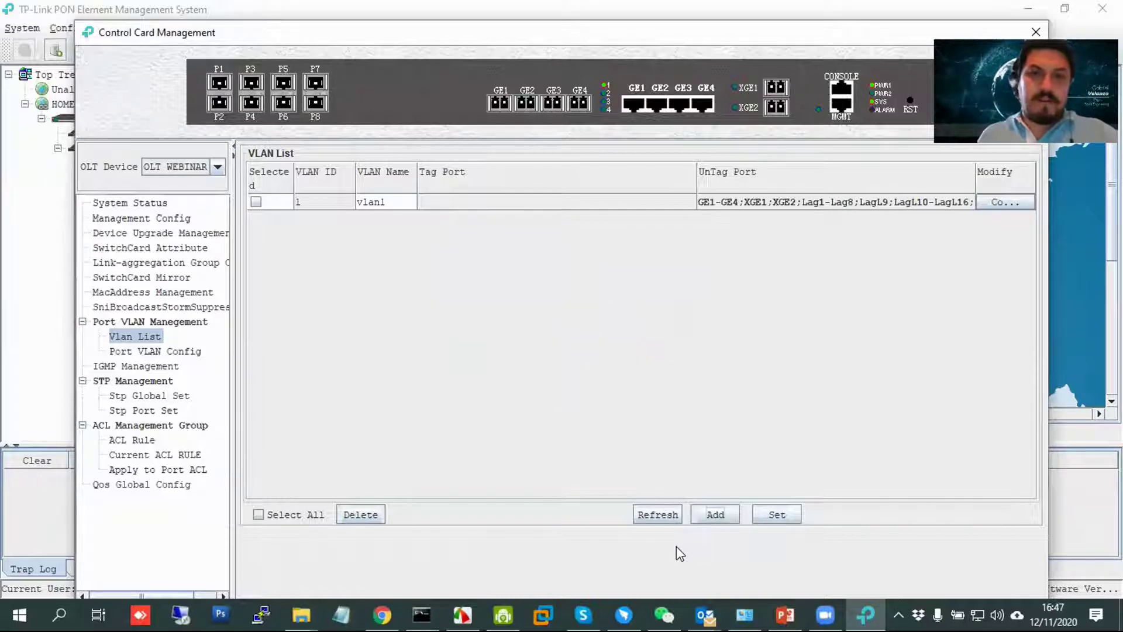
left_click(669, 514)
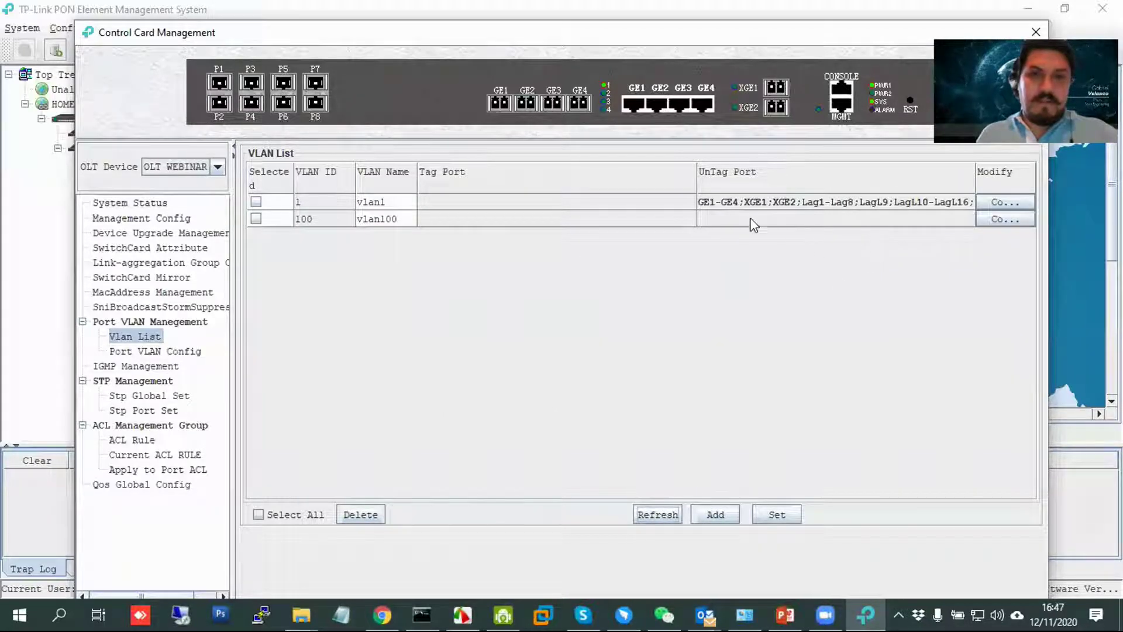
Set GE1 as an untagged member port of vlan100.
left_click(731, 219)
left_click(997, 220)
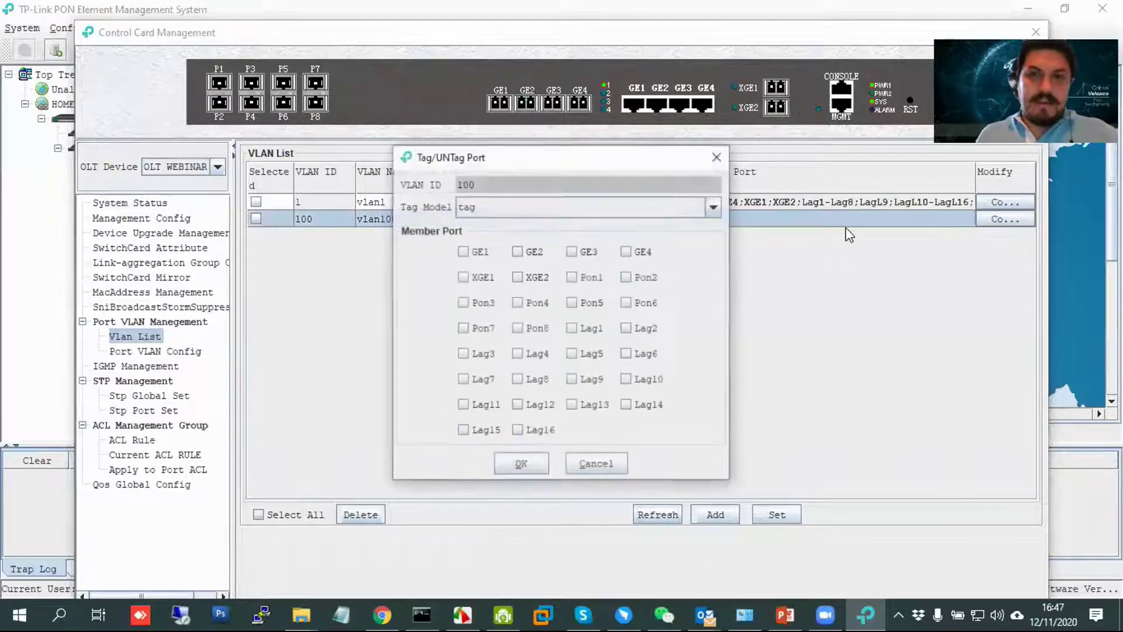
left_click(647, 205)
left_click(623, 242)
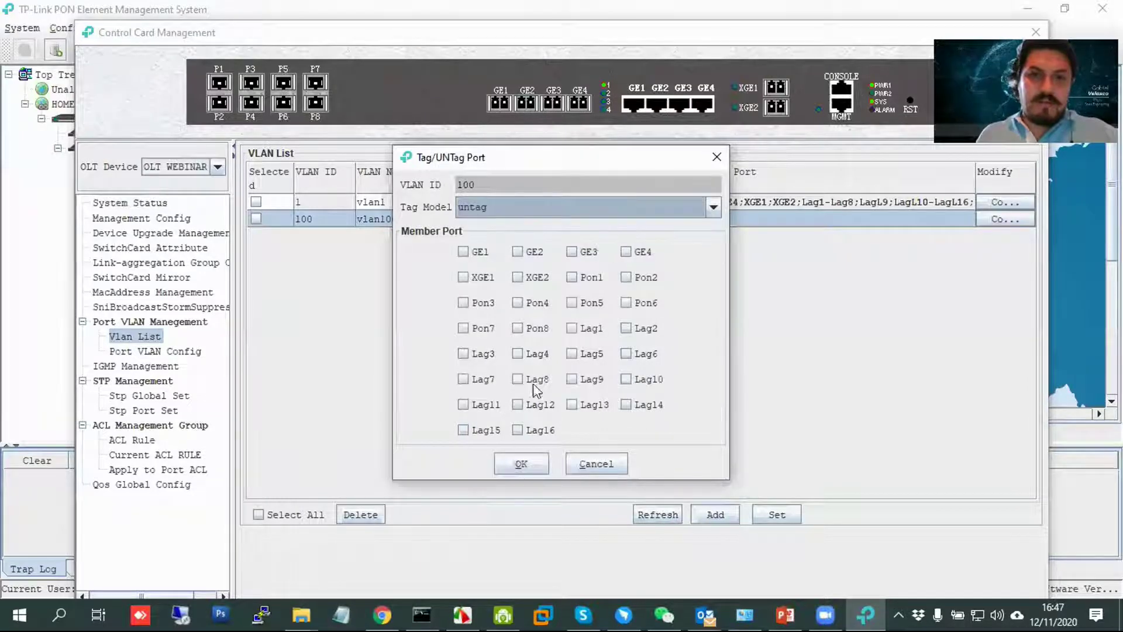
left_click(463, 251)
left_click(530, 471)
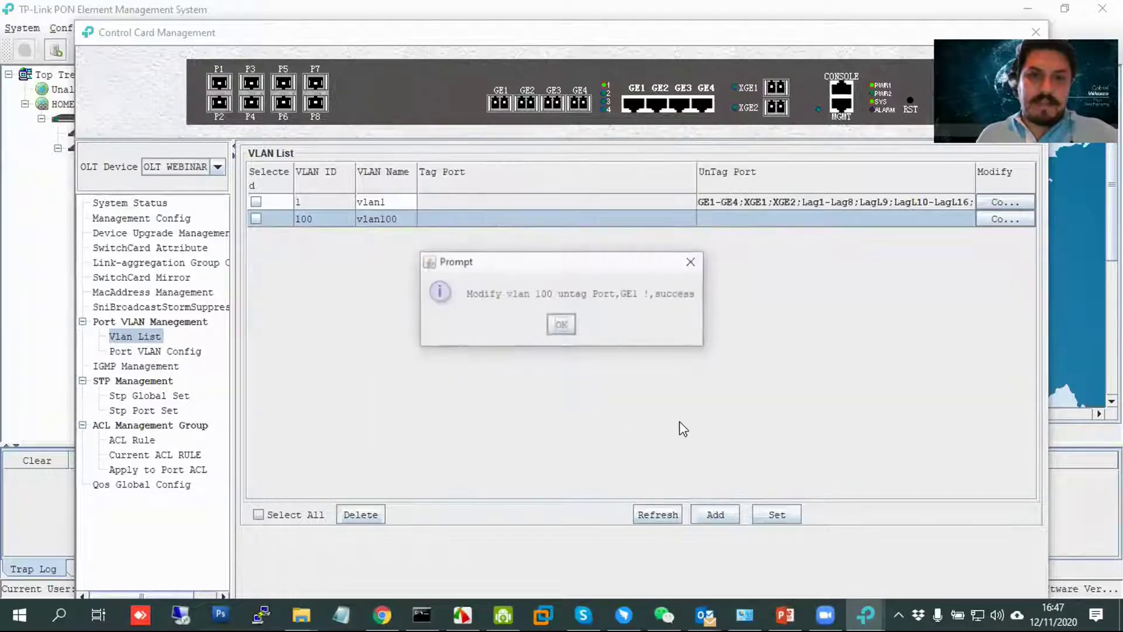
left_click(570, 326)
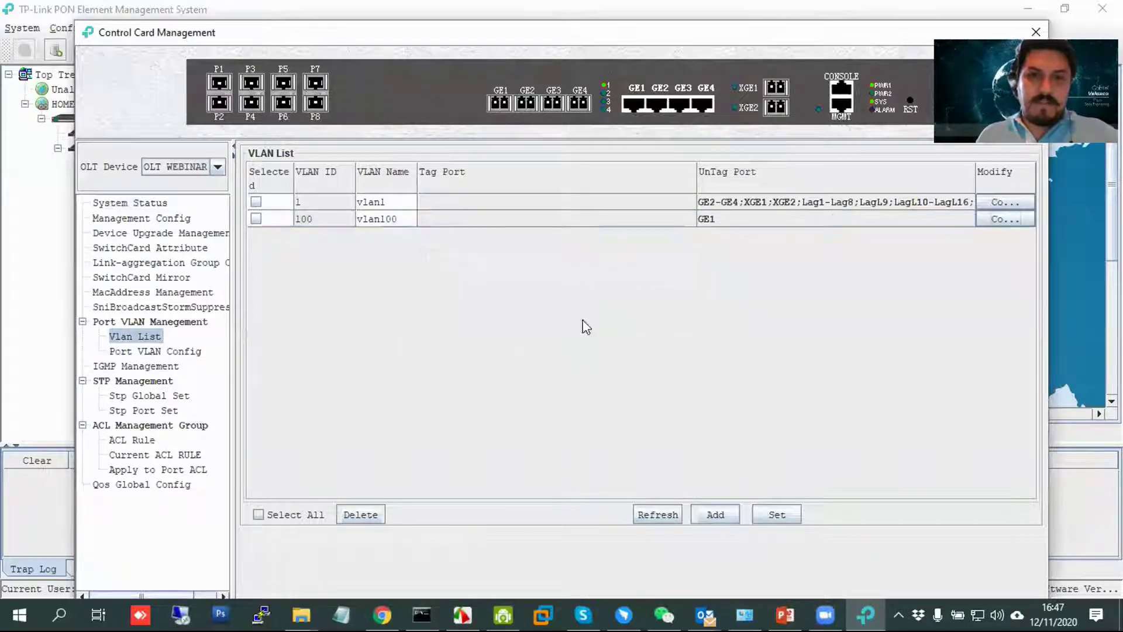
Create VLANs 10 and 20, then refresh the VLAN list.
left_click(718, 514)
type("10")
left_click(520, 383)
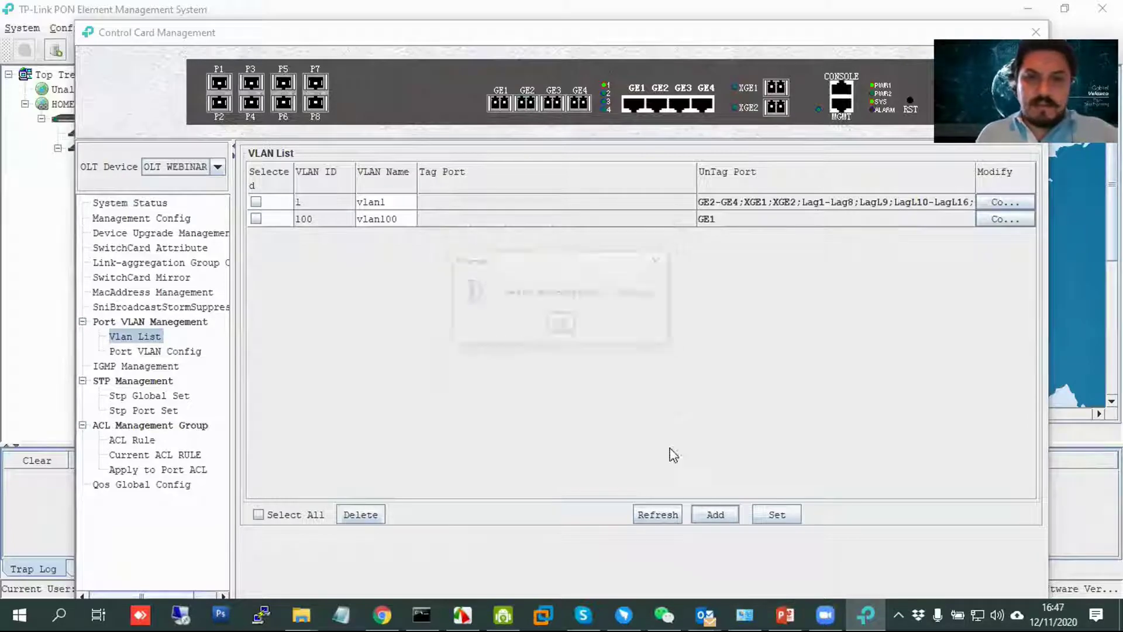
left_click(563, 325)
left_click(714, 515)
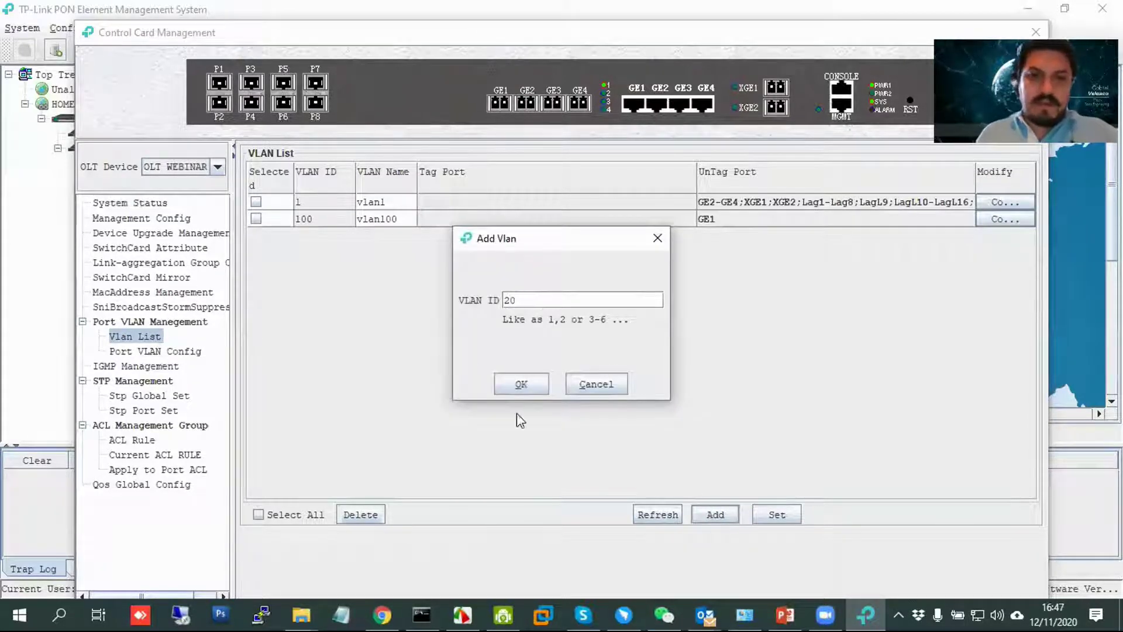
left_click(534, 387)
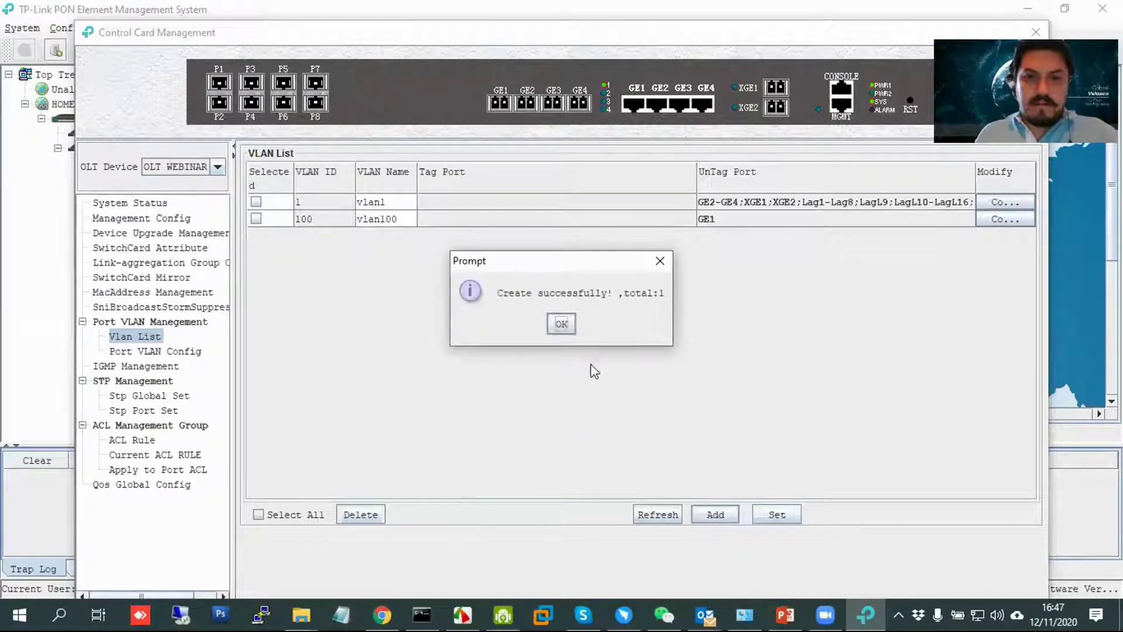
left_click(560, 325)
left_click(714, 514)
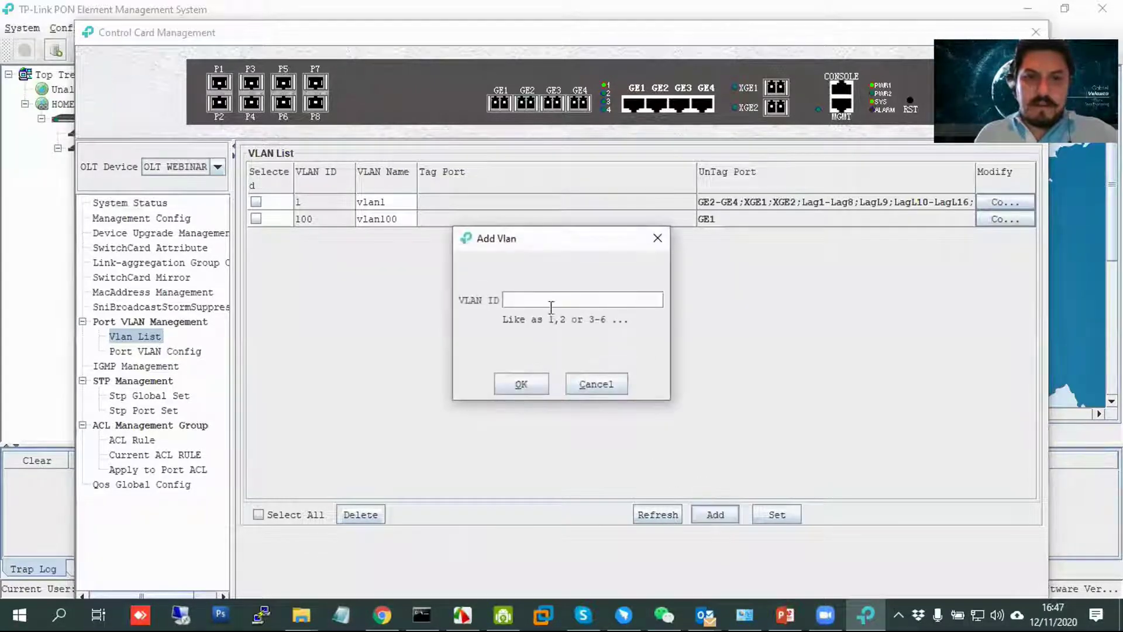
type("20")
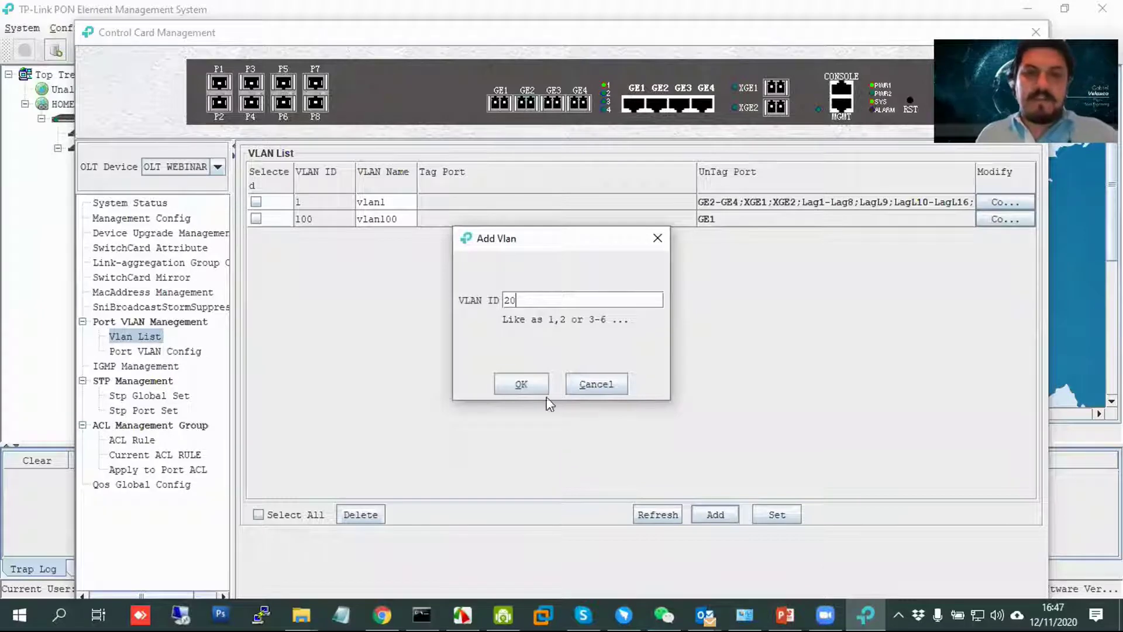
left_click(531, 384)
left_click(563, 323)
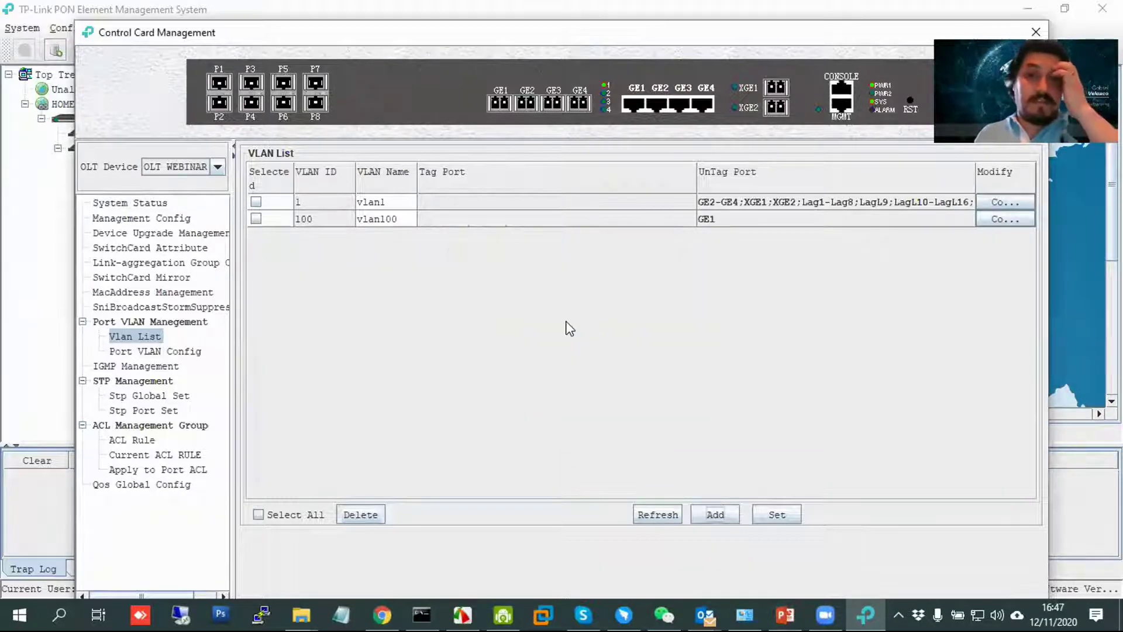
left_click(664, 516)
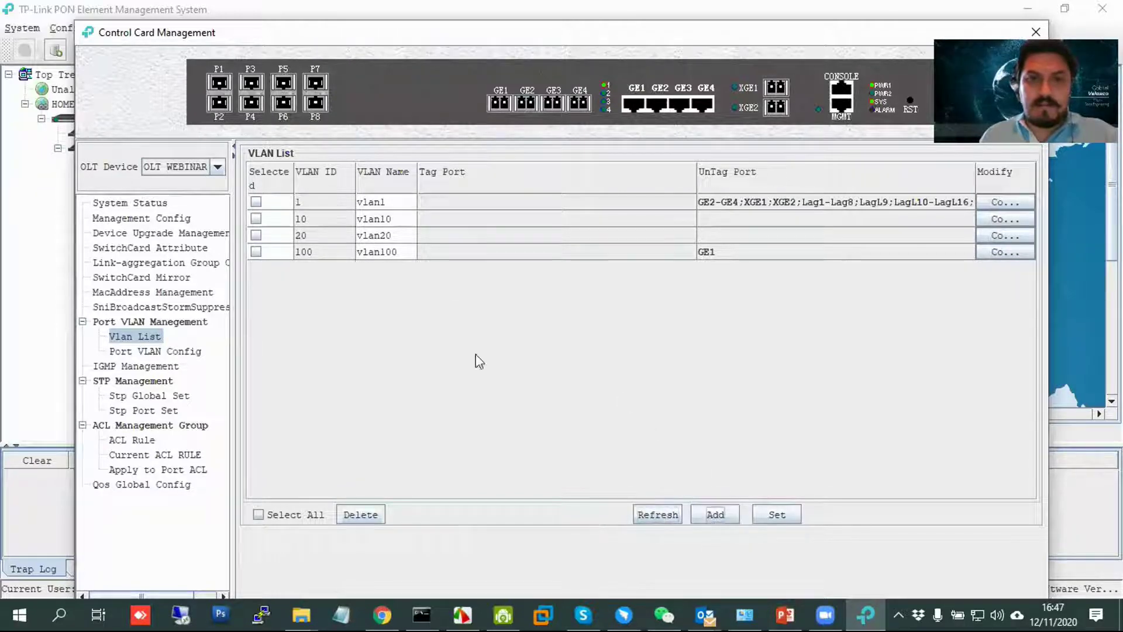
Create VLAN 30 and refresh the list to show vlan30.
left_click(725, 513)
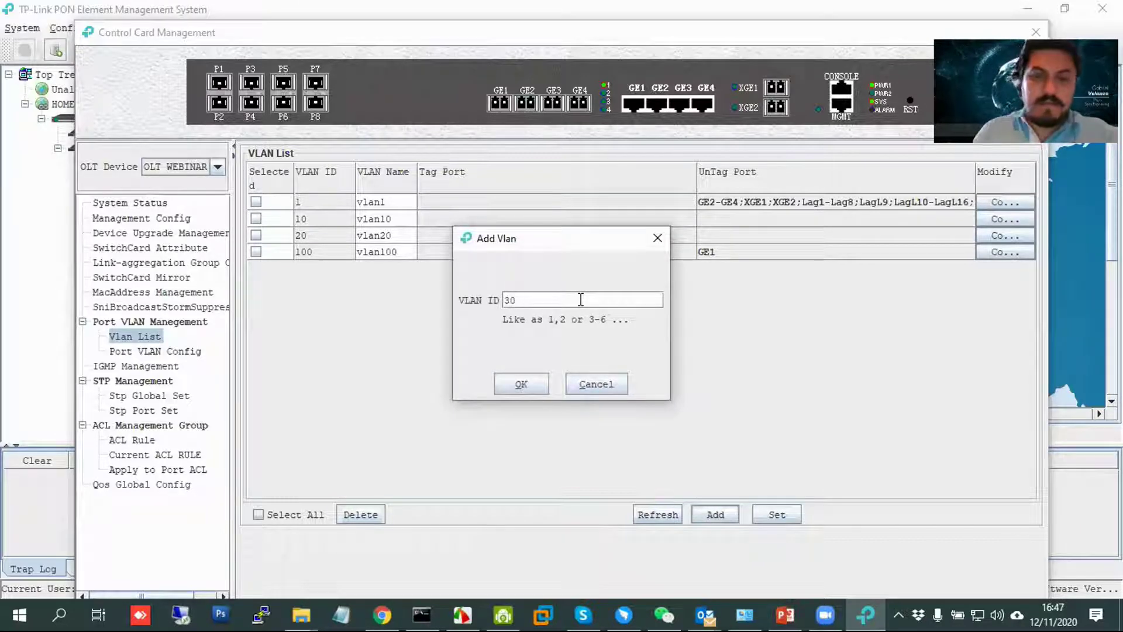
left_click(522, 383)
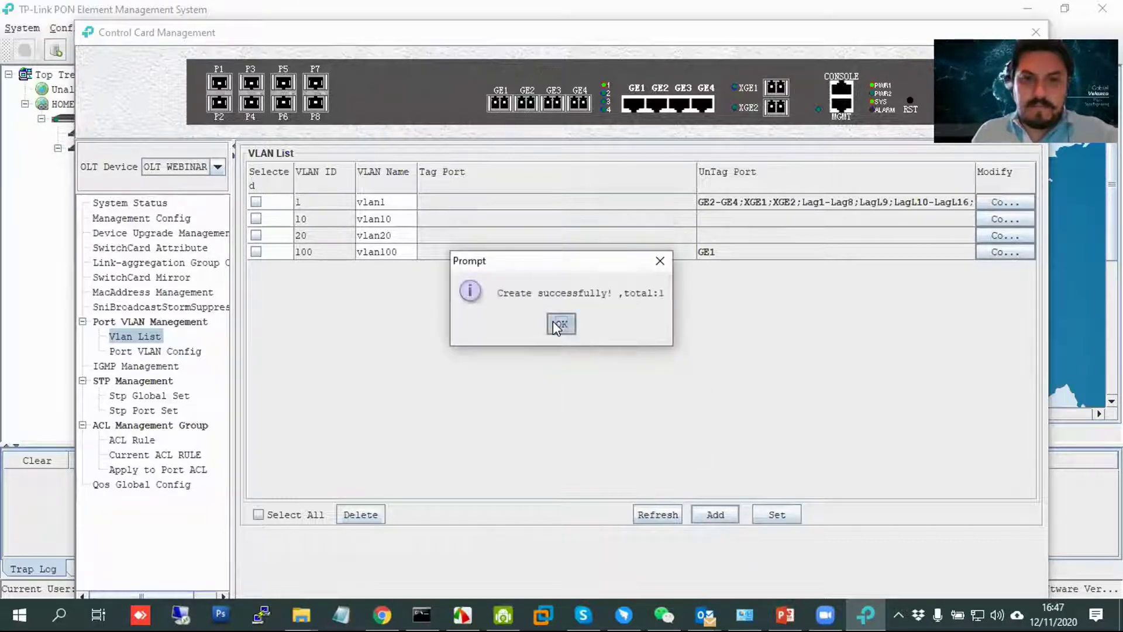
left_click(558, 325)
left_click(666, 510)
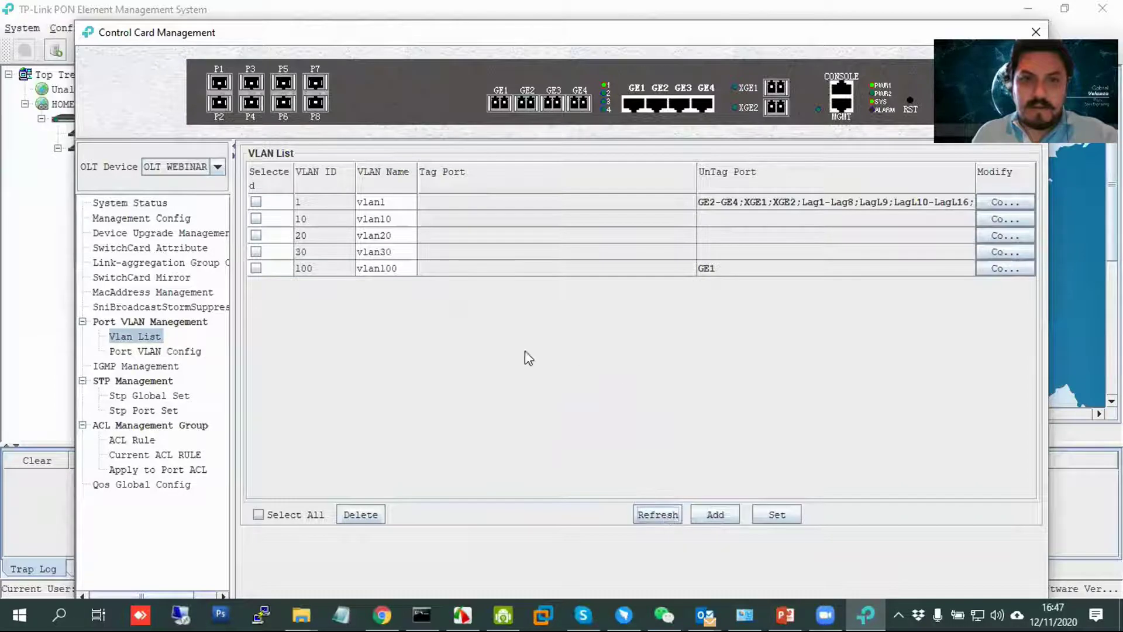
left_click(988, 219)
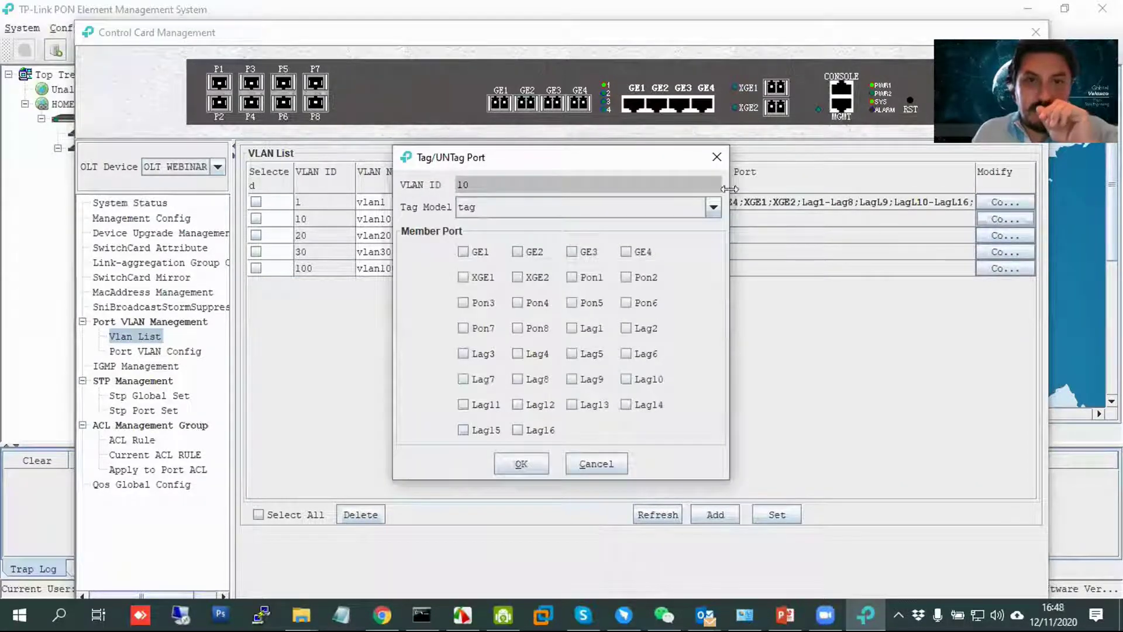
left_click(716, 157)
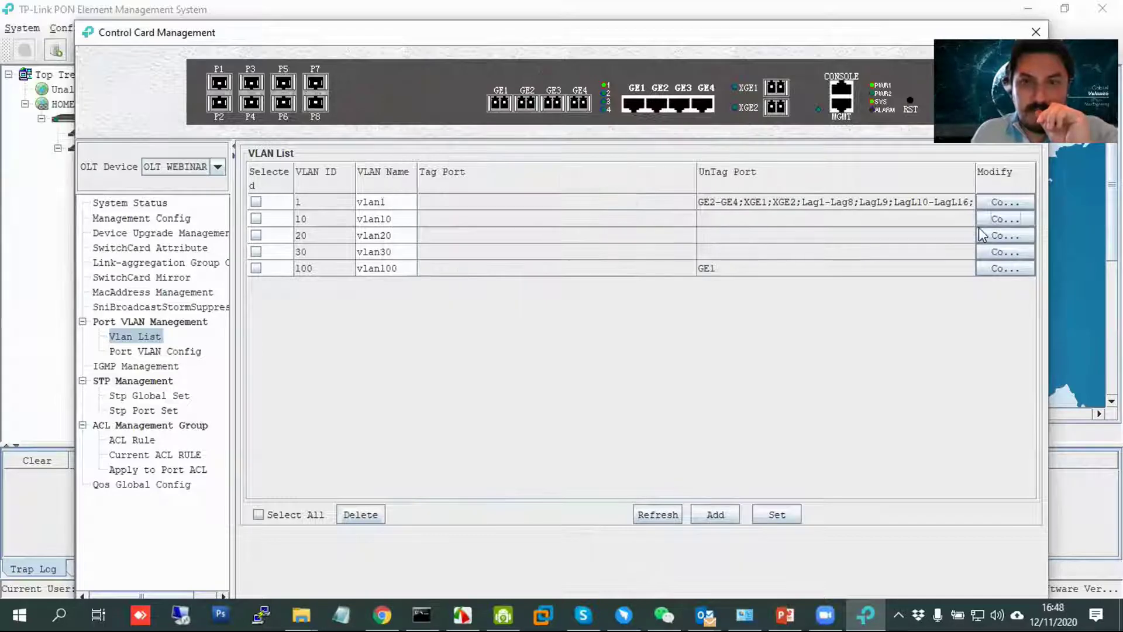
left_click(996, 220)
left_click(483, 259)
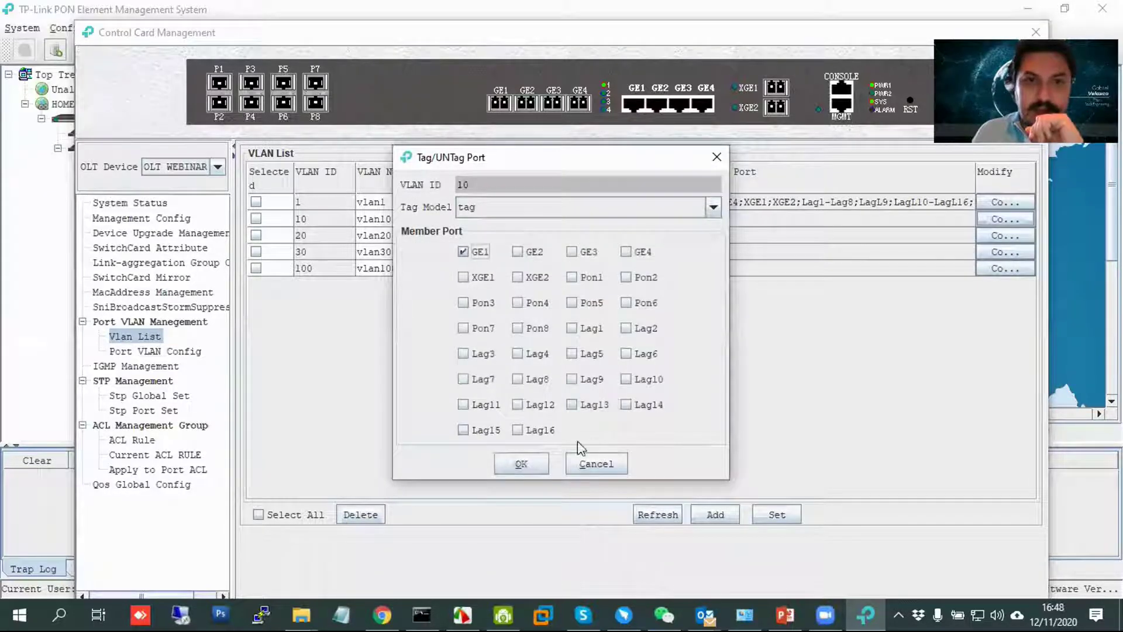
left_click(525, 465)
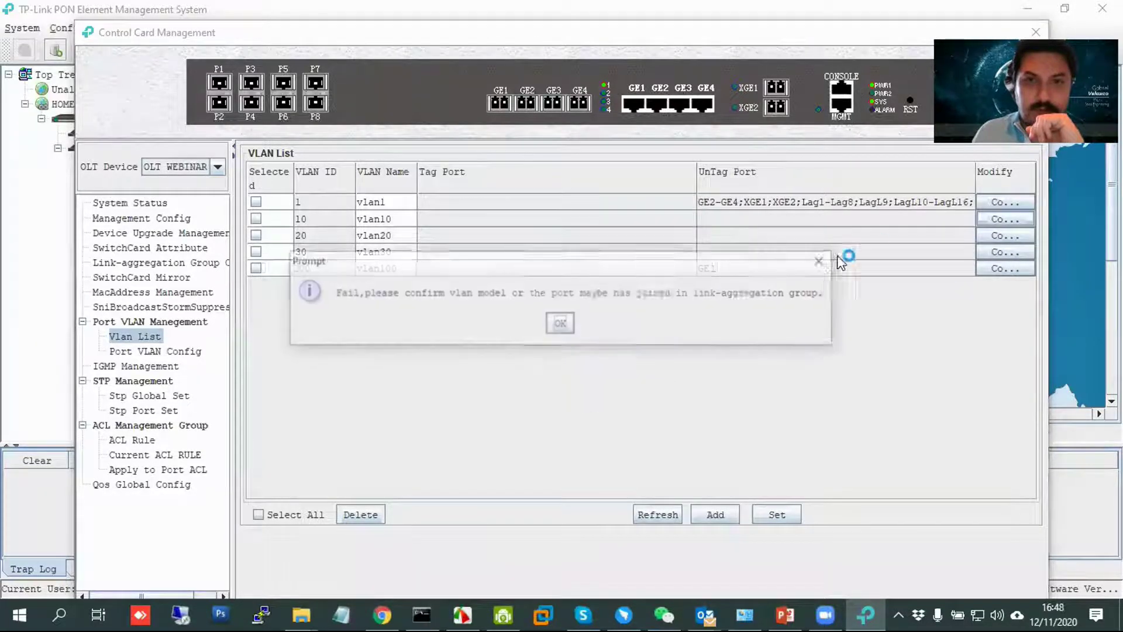
left_click(561, 323)
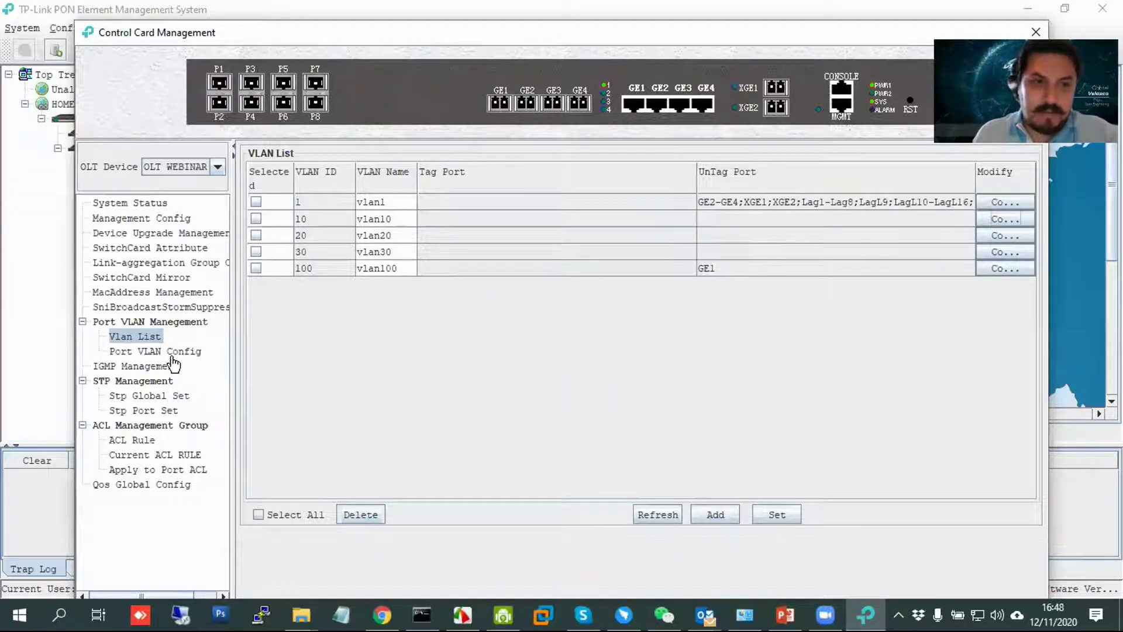
left_click(1014, 219)
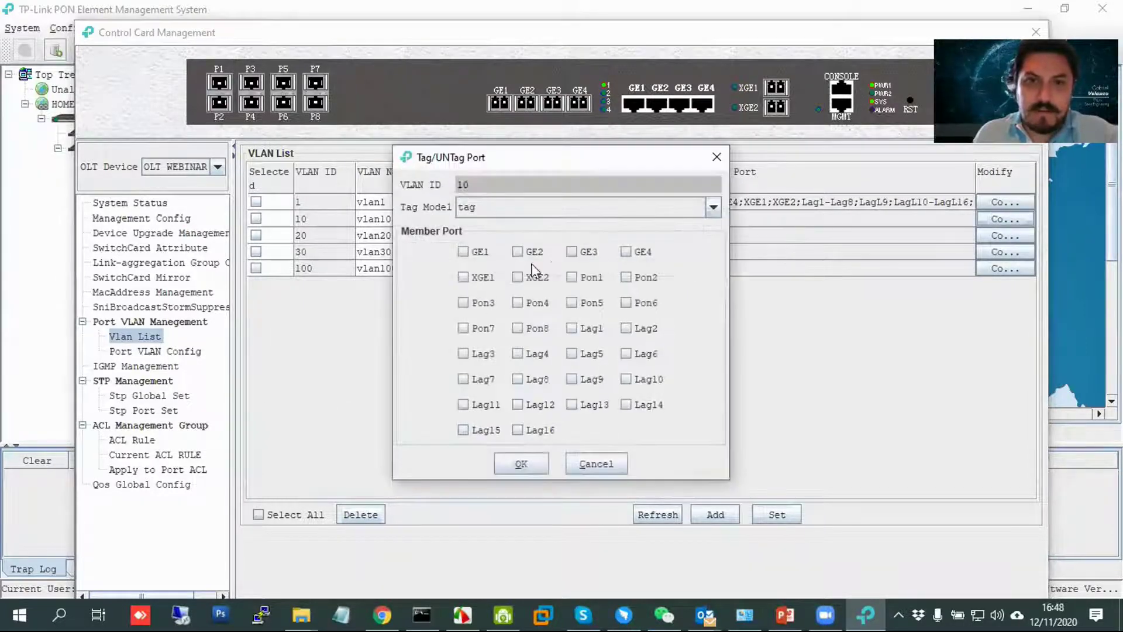
left_click(524, 462)
left_click(560, 331)
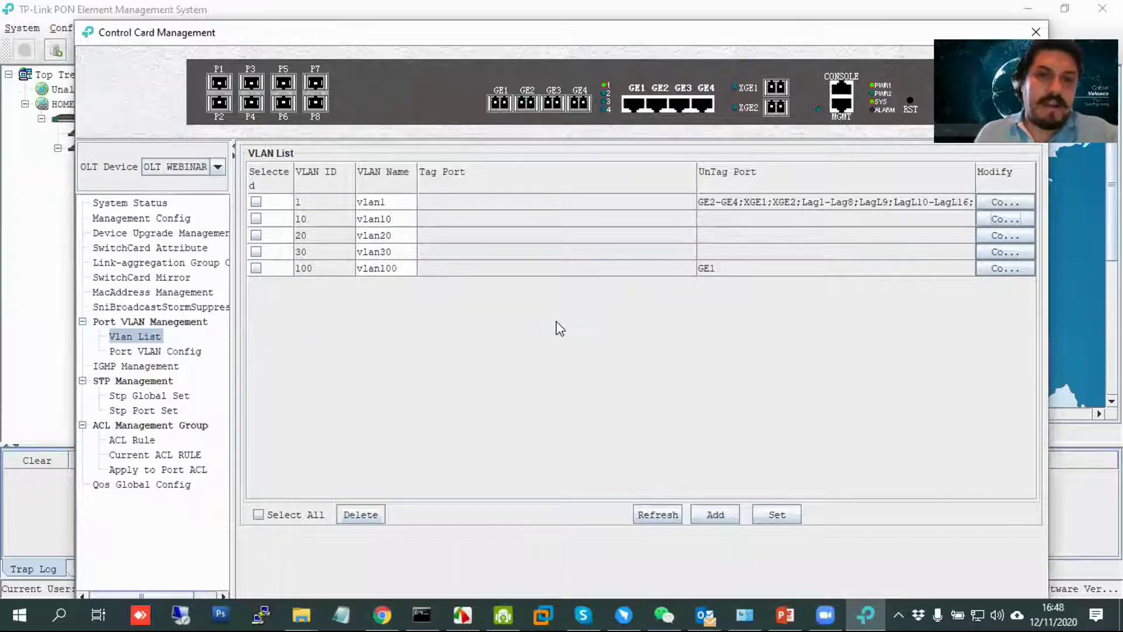
In Port VLAN Config, set GE1 to trunk mode with PVid 1, apply it, and return to the VLAN list.
left_click(175, 356)
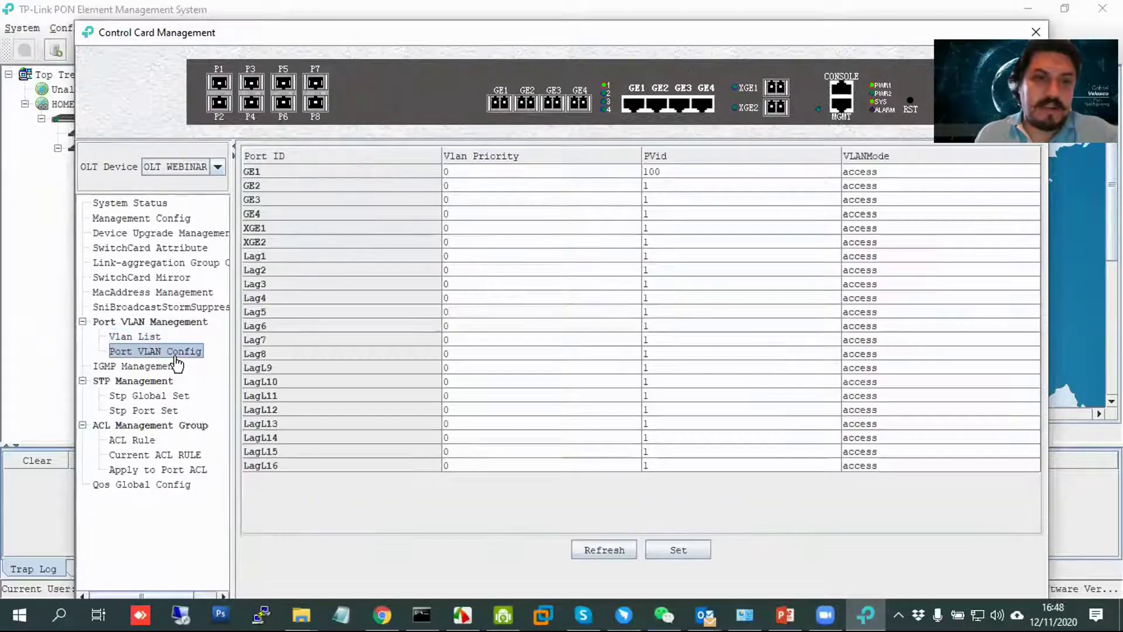
left_click(901, 176)
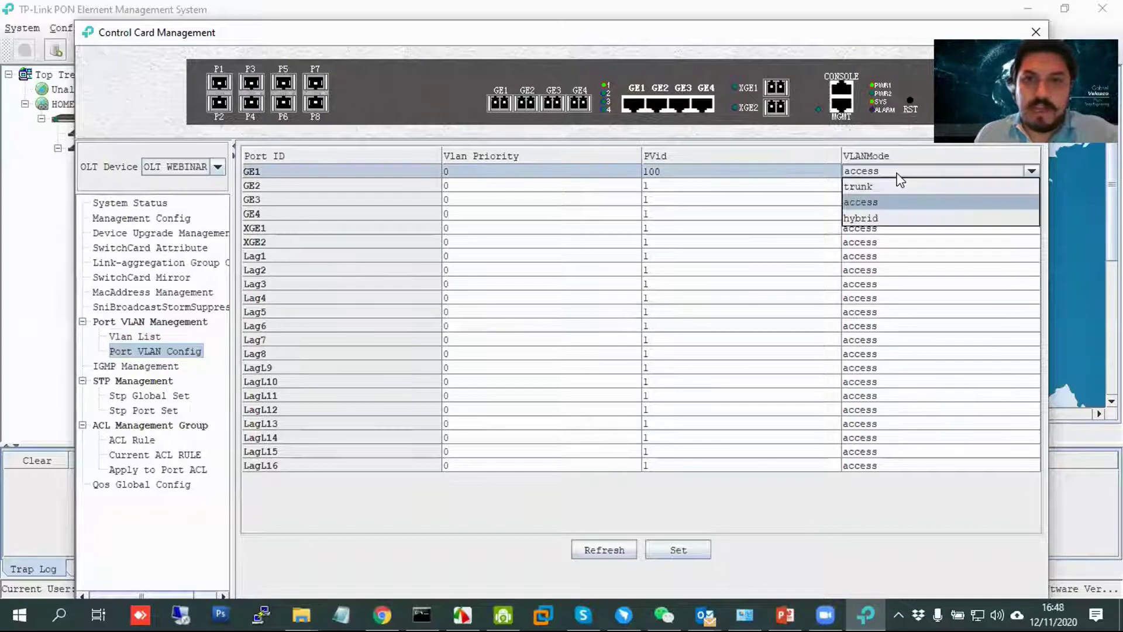
left_click(891, 186)
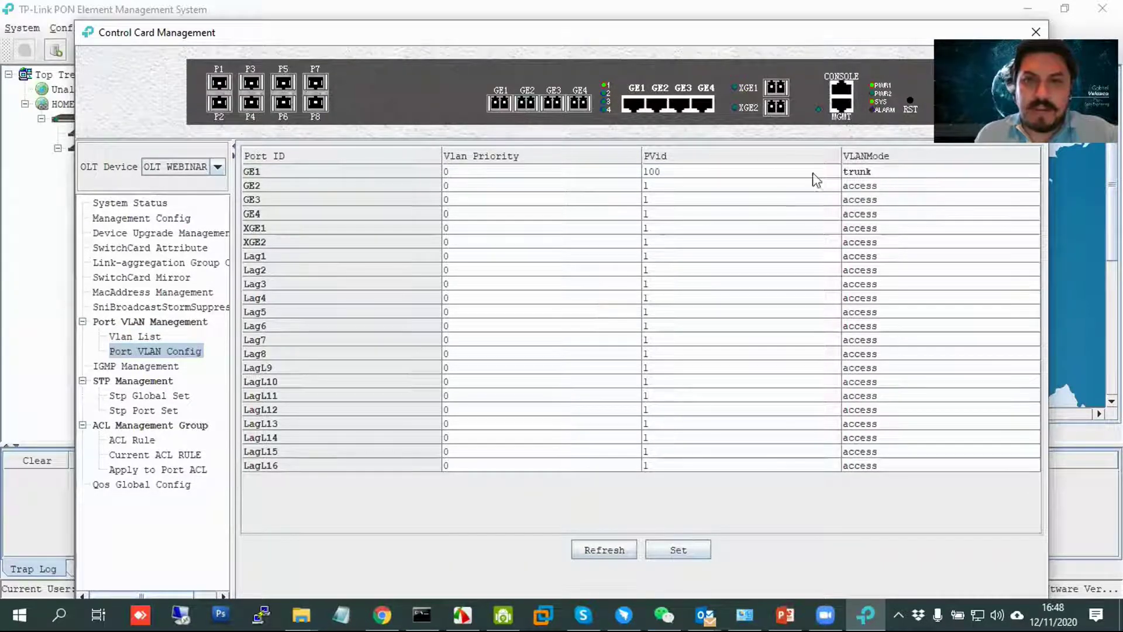
left_click(710, 170)
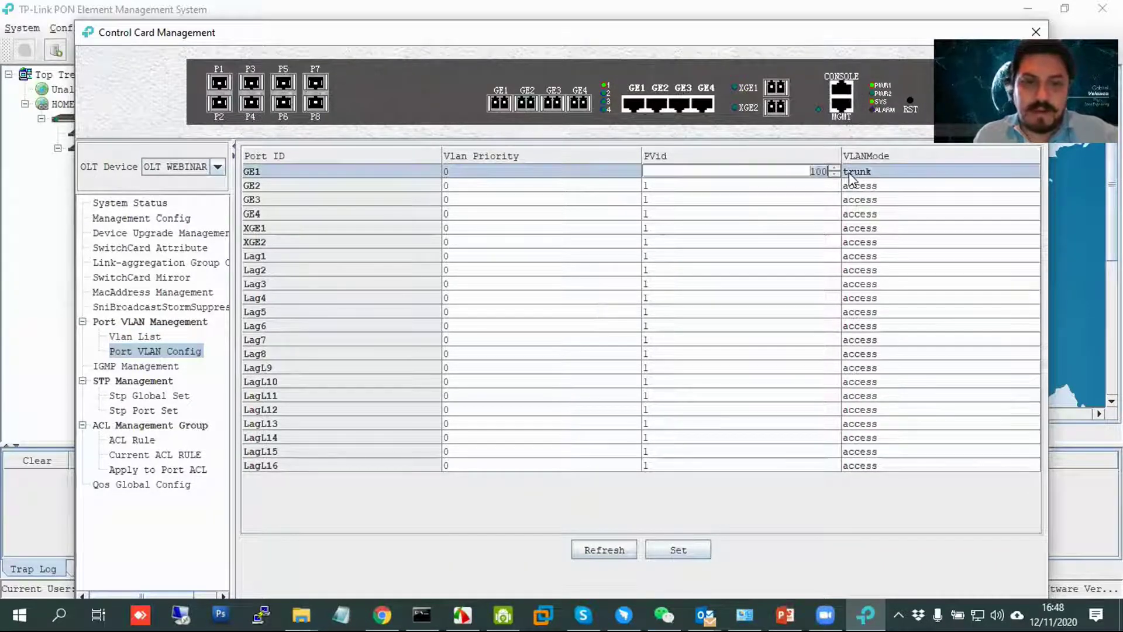
left_click(674, 552)
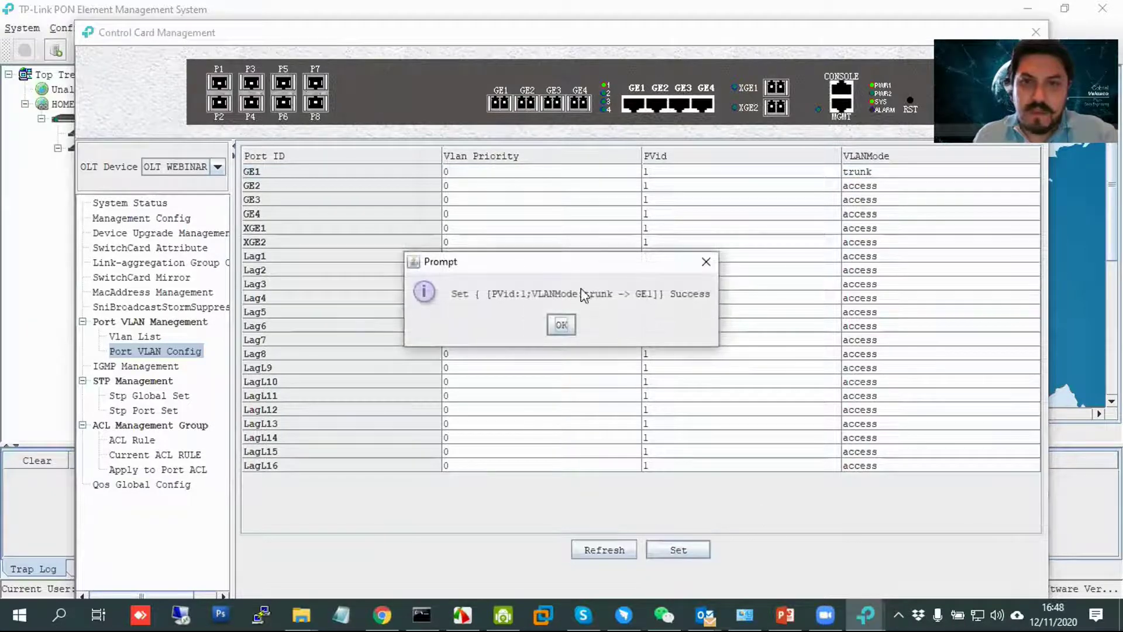
left_click(561, 324)
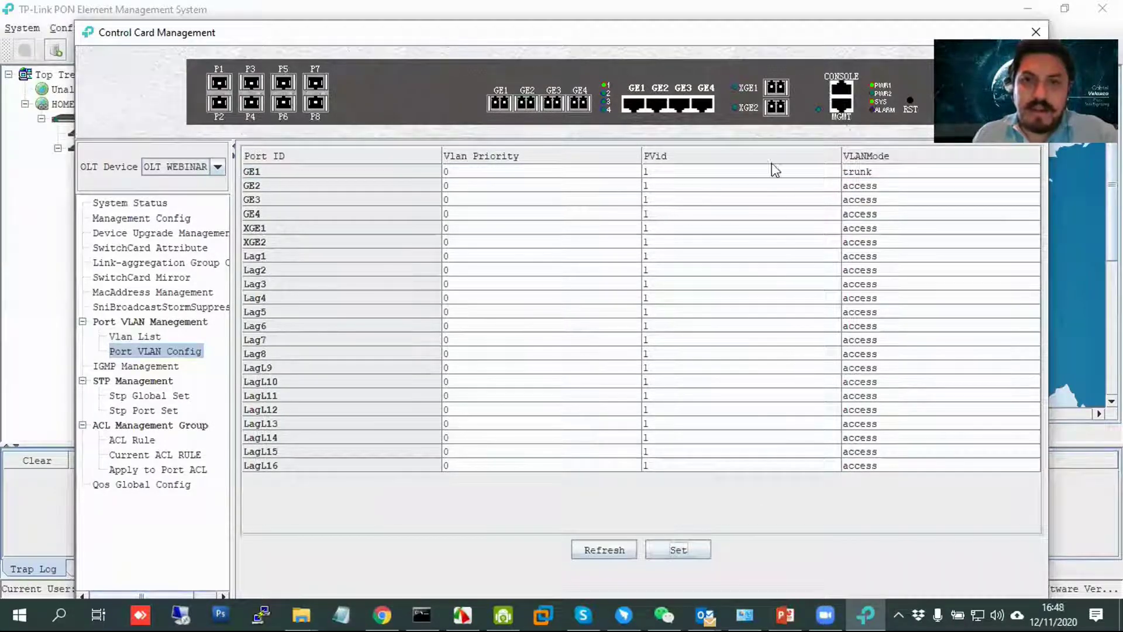
left_click(140, 339)
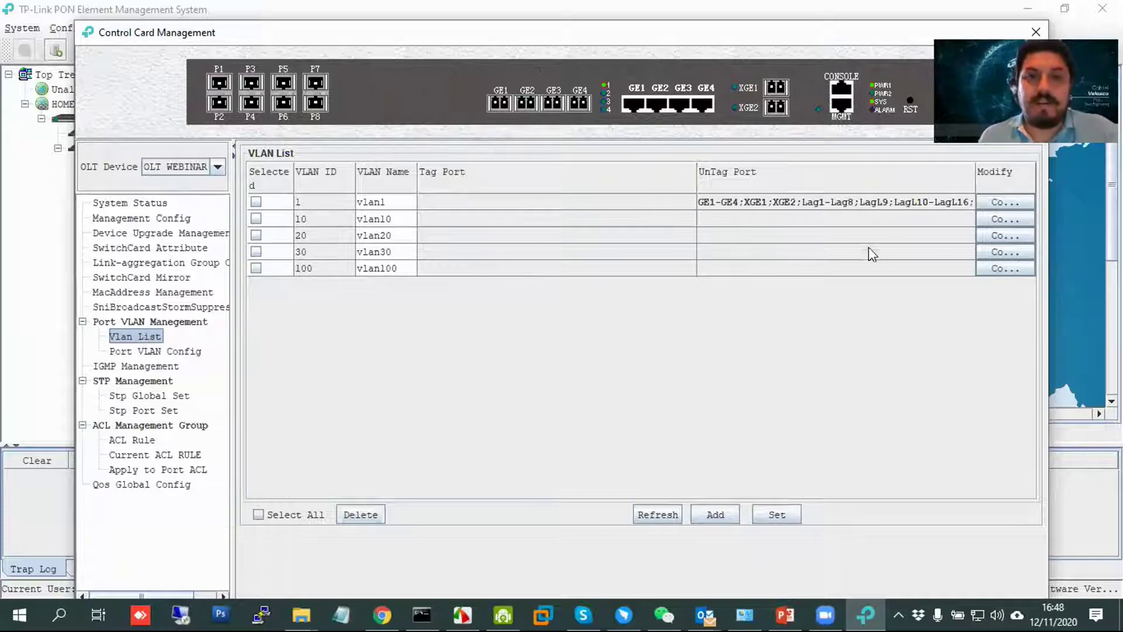
Add GE1 as an untagged member port of VLAN 100.
left_click(1001, 271)
left_click(493, 206)
left_click(493, 243)
left_click(464, 252)
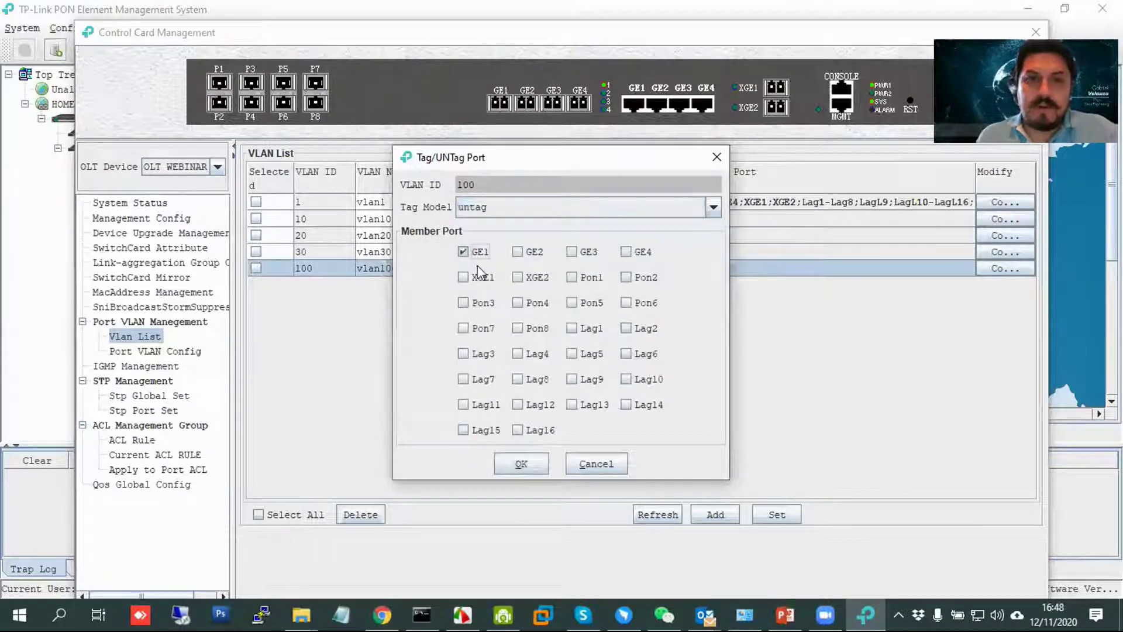
left_click(519, 464)
left_click(560, 324)
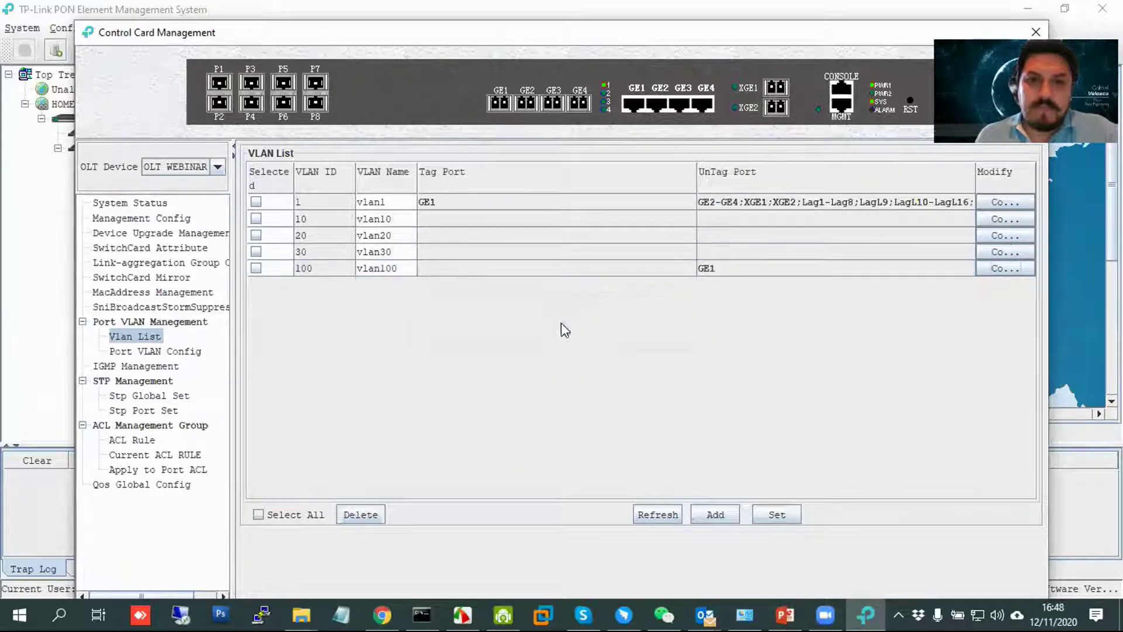
Leave VLAN 10's port tagging unchanged and display the OLT's management IP settings.
left_click(1014, 221)
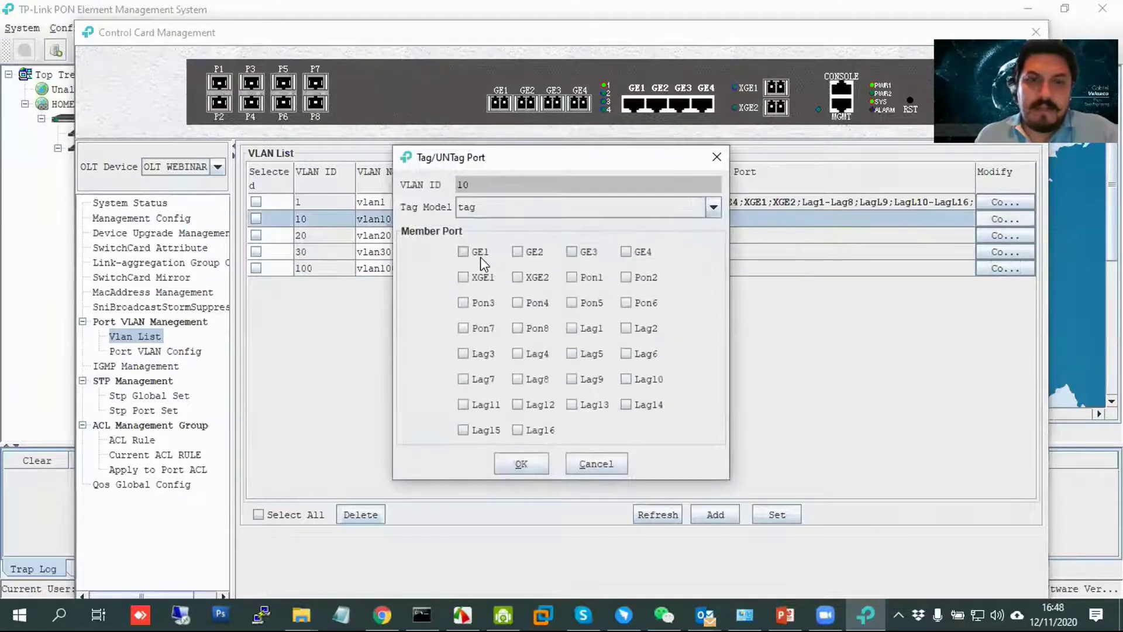
left_click(716, 157)
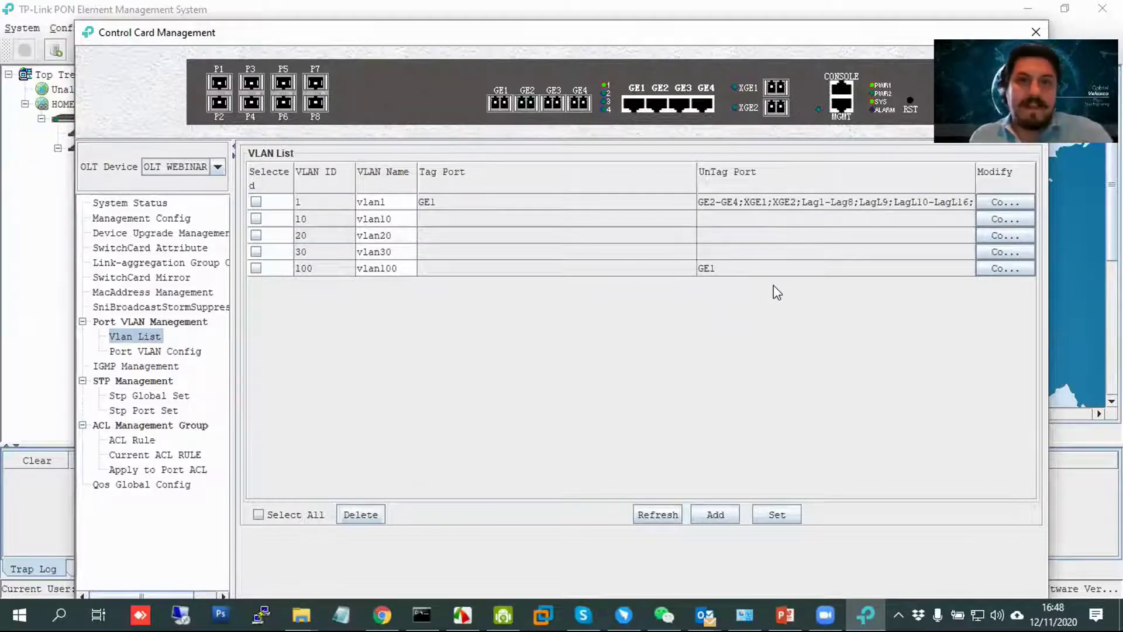
left_click(176, 219)
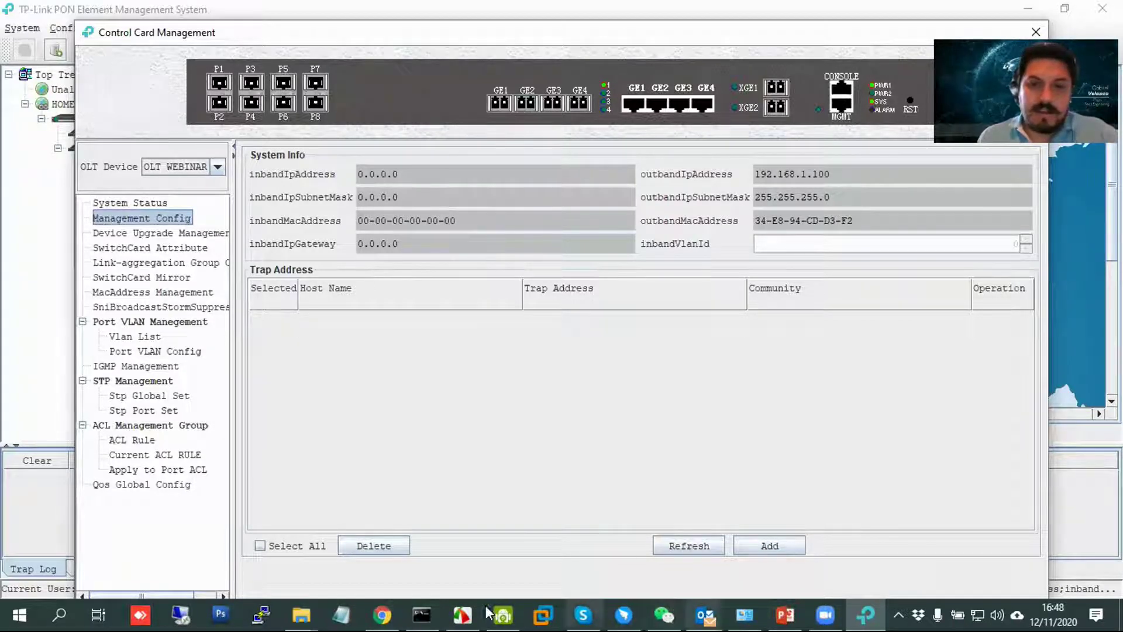
Connect to the OLT through the saved OLT Default PuTTY session and log in.
left_click(261, 614)
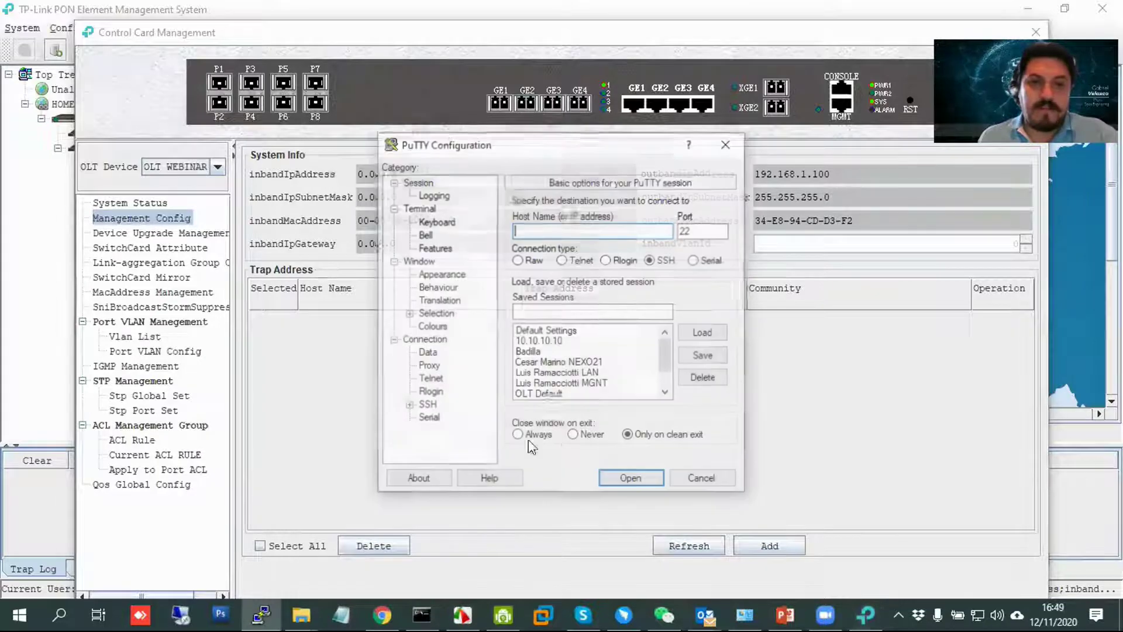
double_click(563, 395)
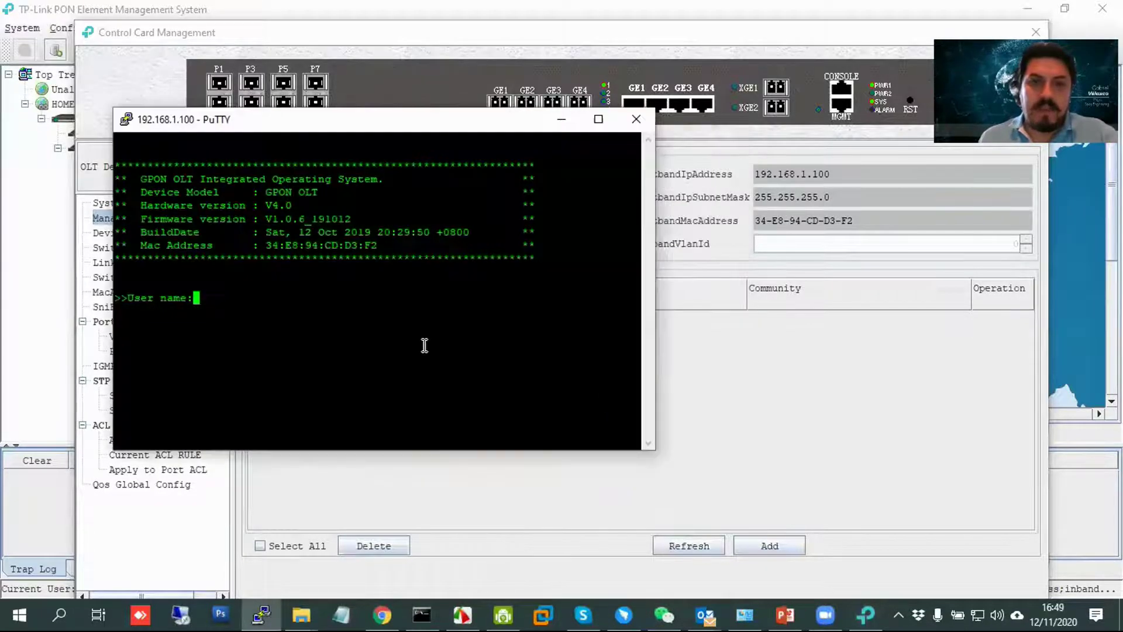
type("root")
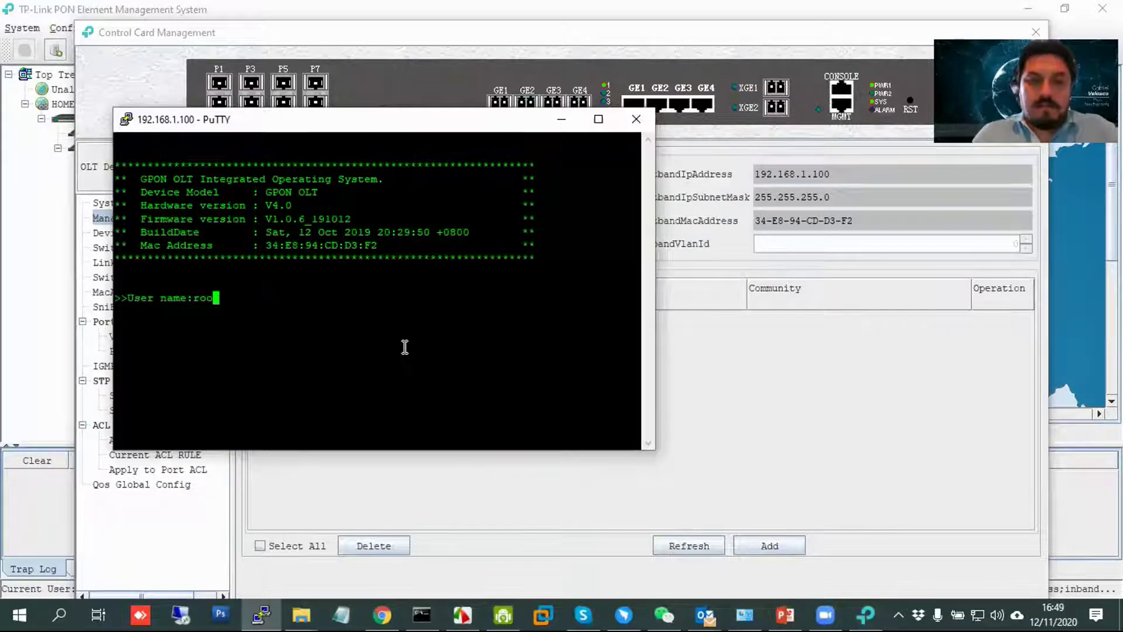
key("Return")
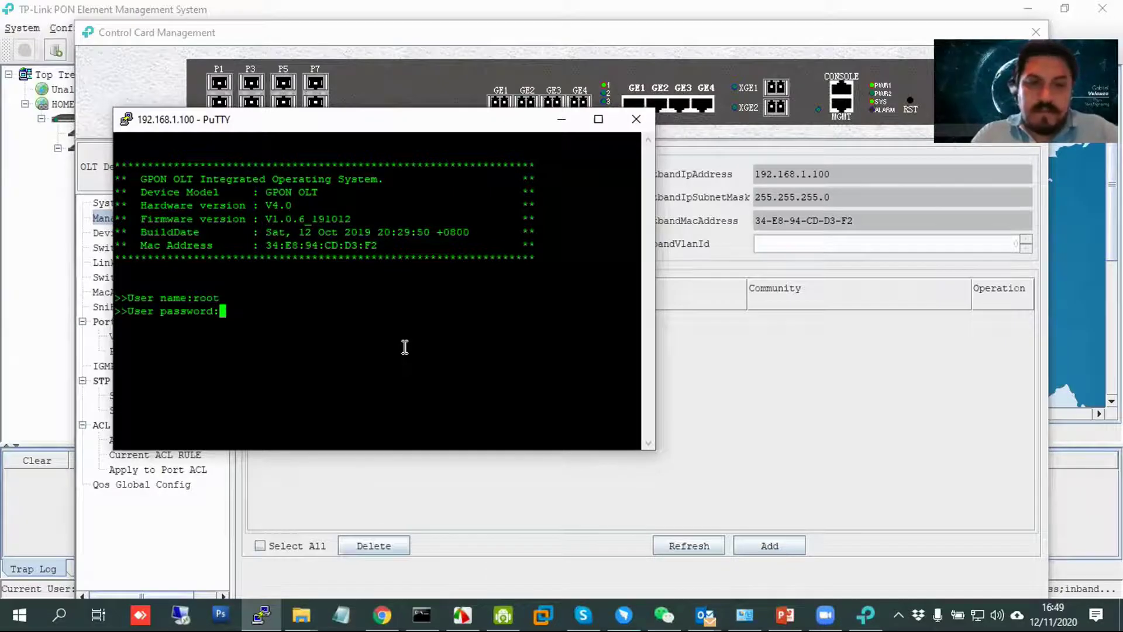
key("Return")
Run enable, config and interface vlanif 100, then maximize the terminal window.
type("enable")
key("Return")
type("config")
key("Return")
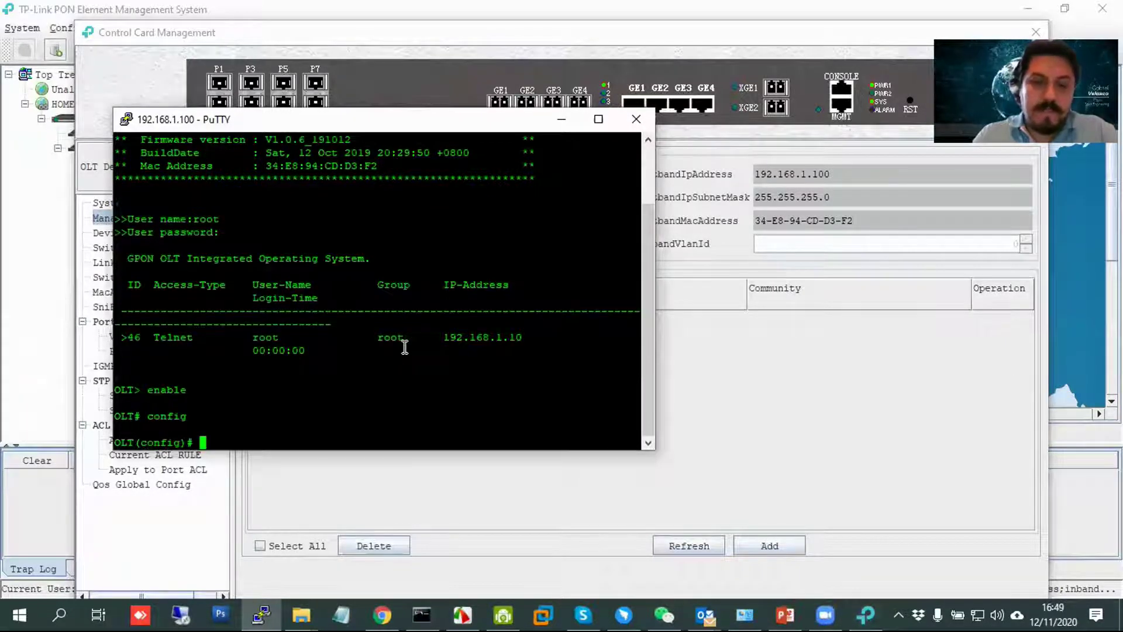
type("interface ")
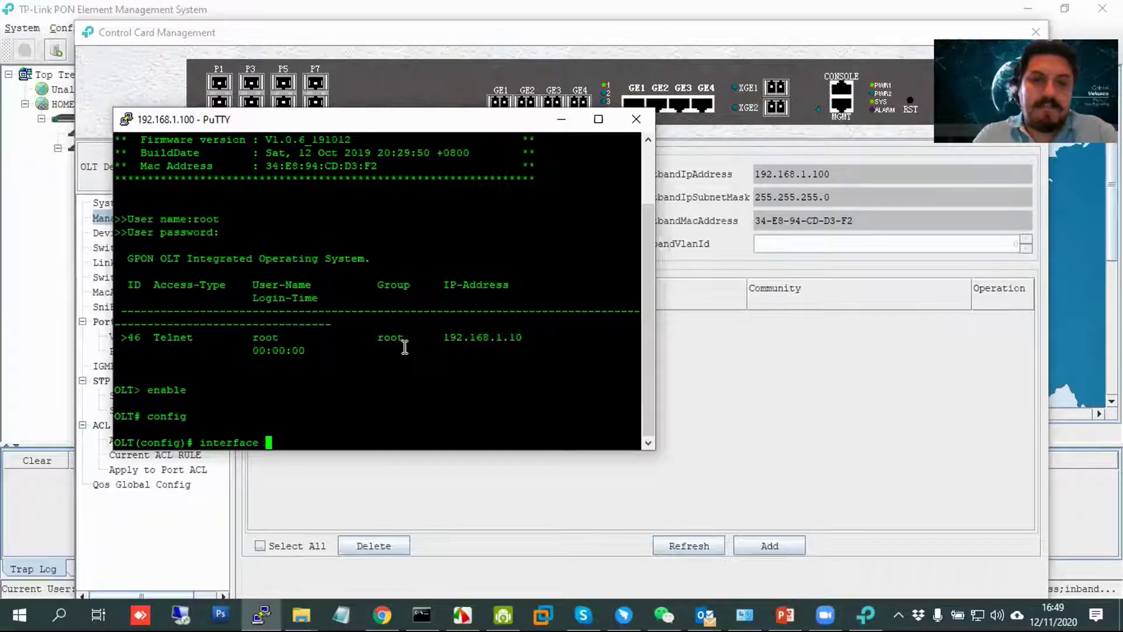
type("vlanif 100")
key("Return")
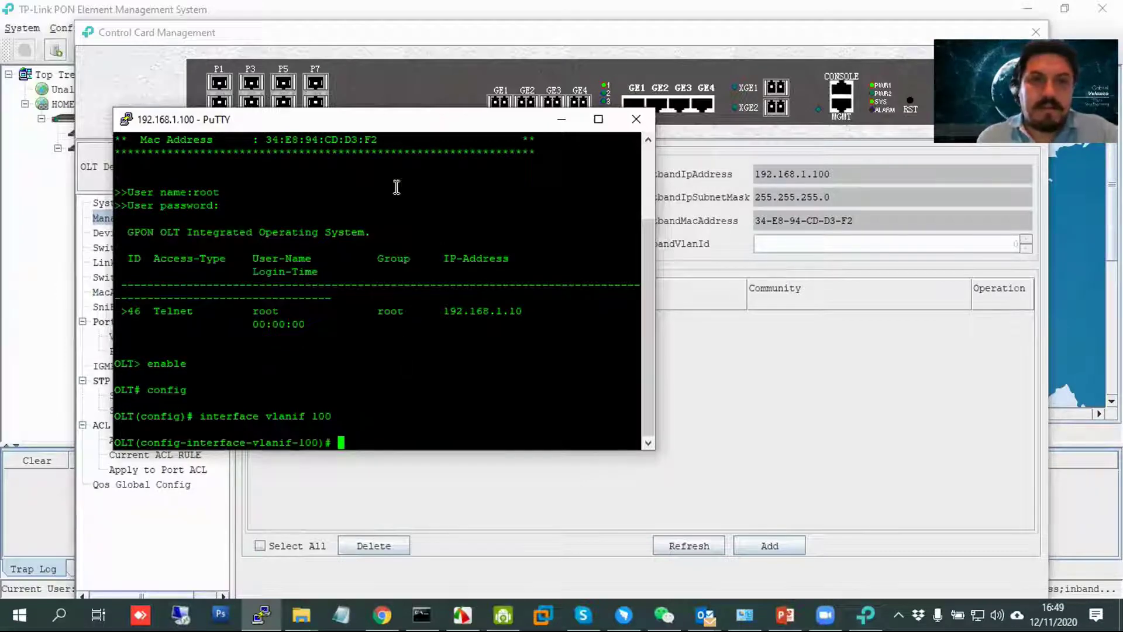
double_click(364, 120)
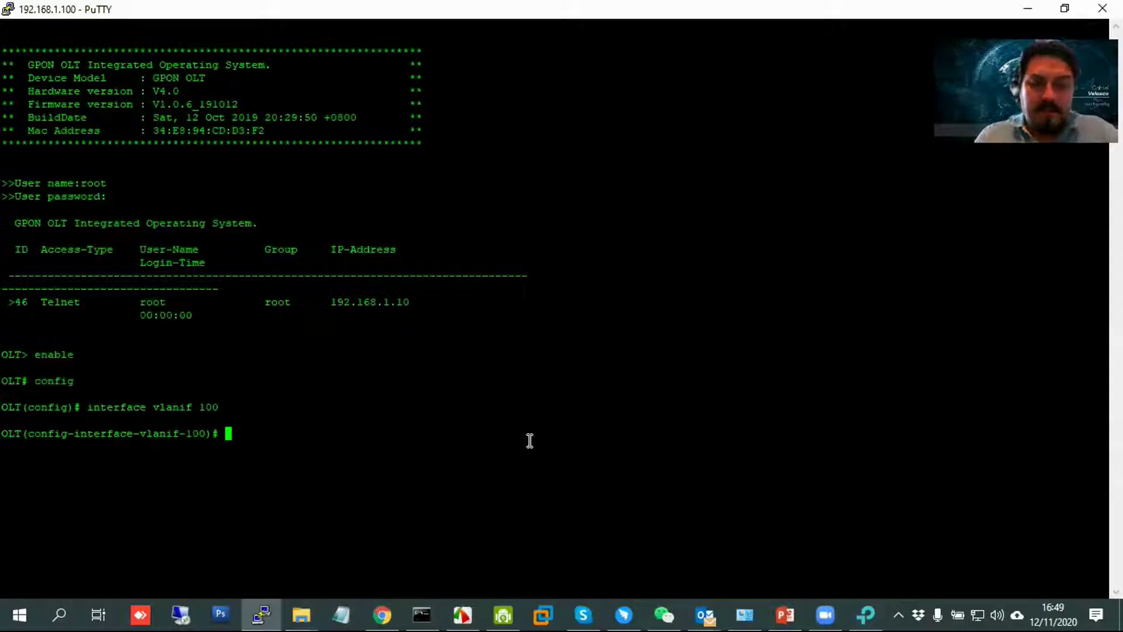
Enable dhcp-client on vlanif 100 and exit the interface configuration.
type("ip")
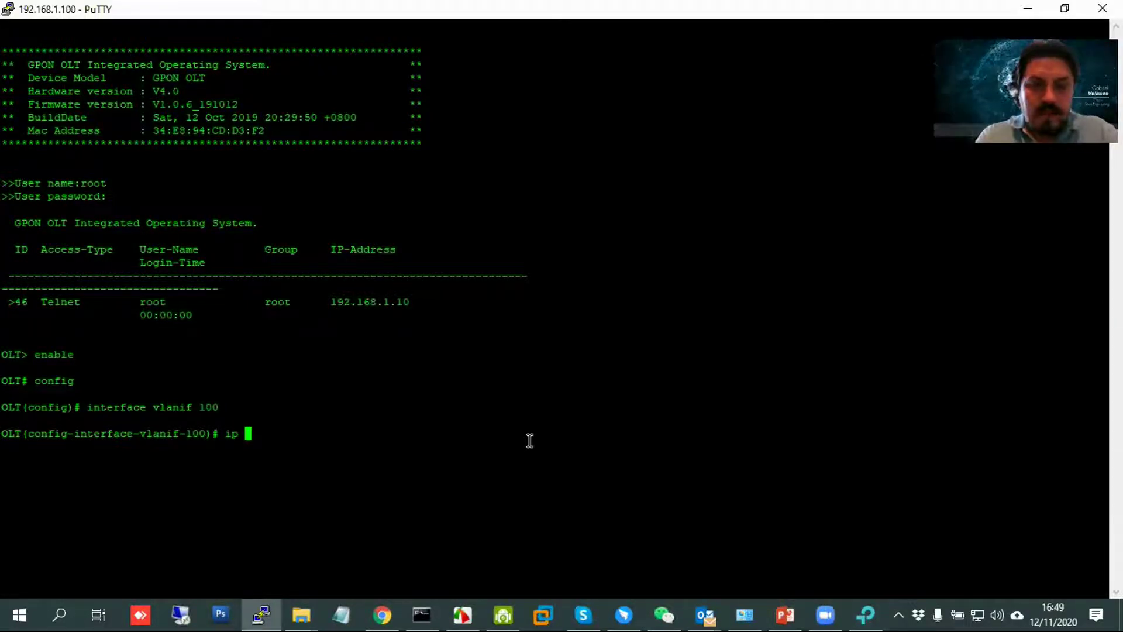
key("BackSpace")
key("BackSpace")
key("BackSpace")
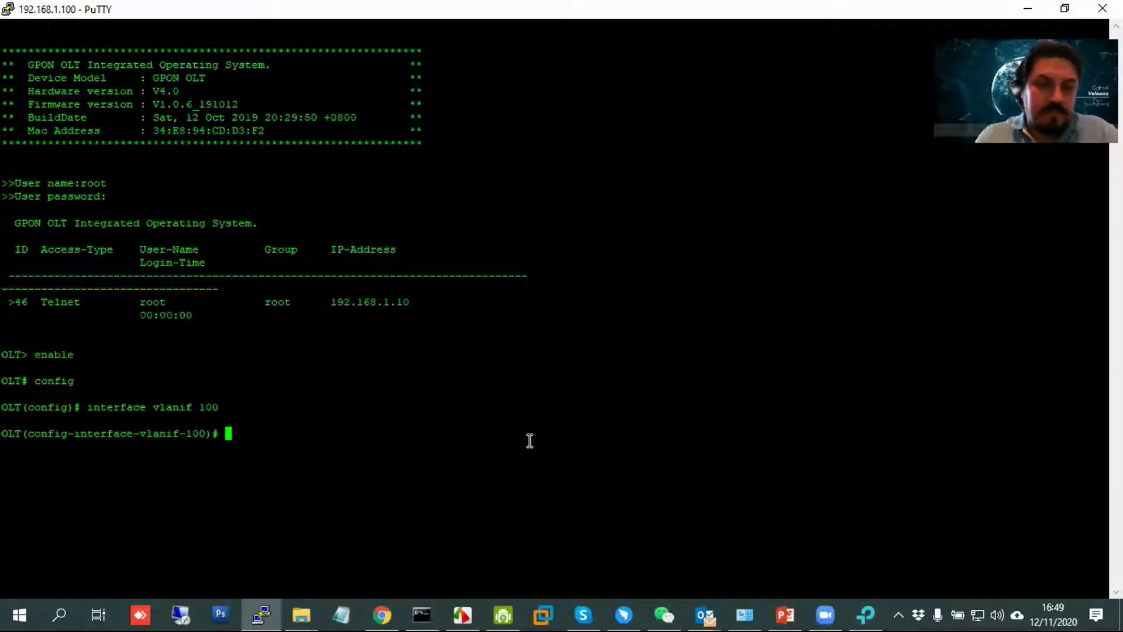
type("dc")
key("BackSpace")
key("BackSpace")
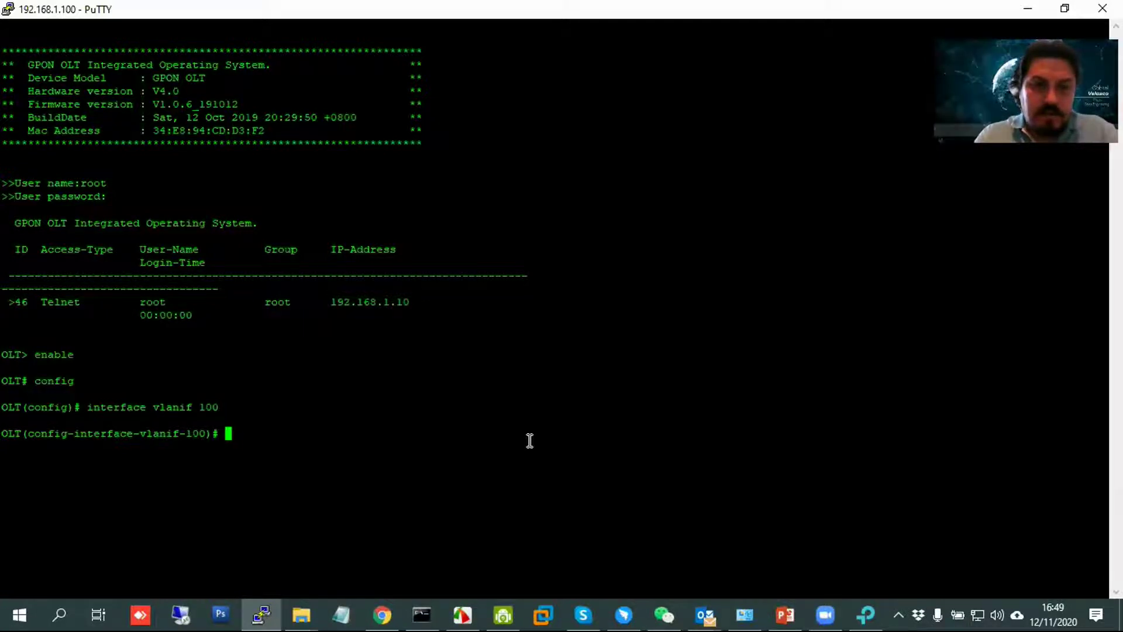
type("?")
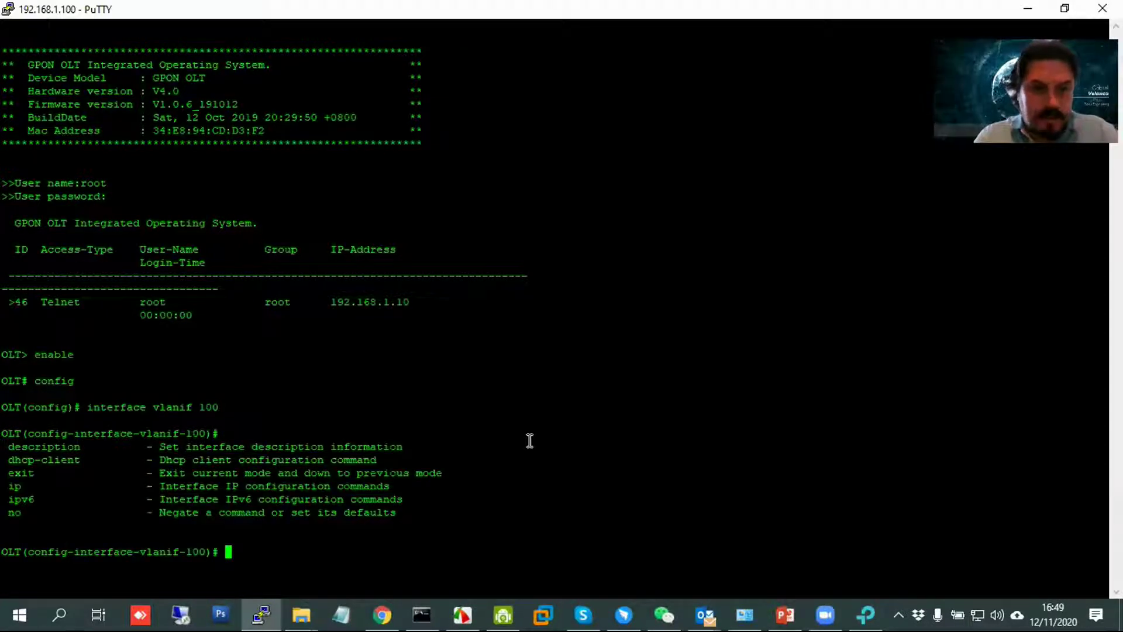
type("dhc")
key("Tab")
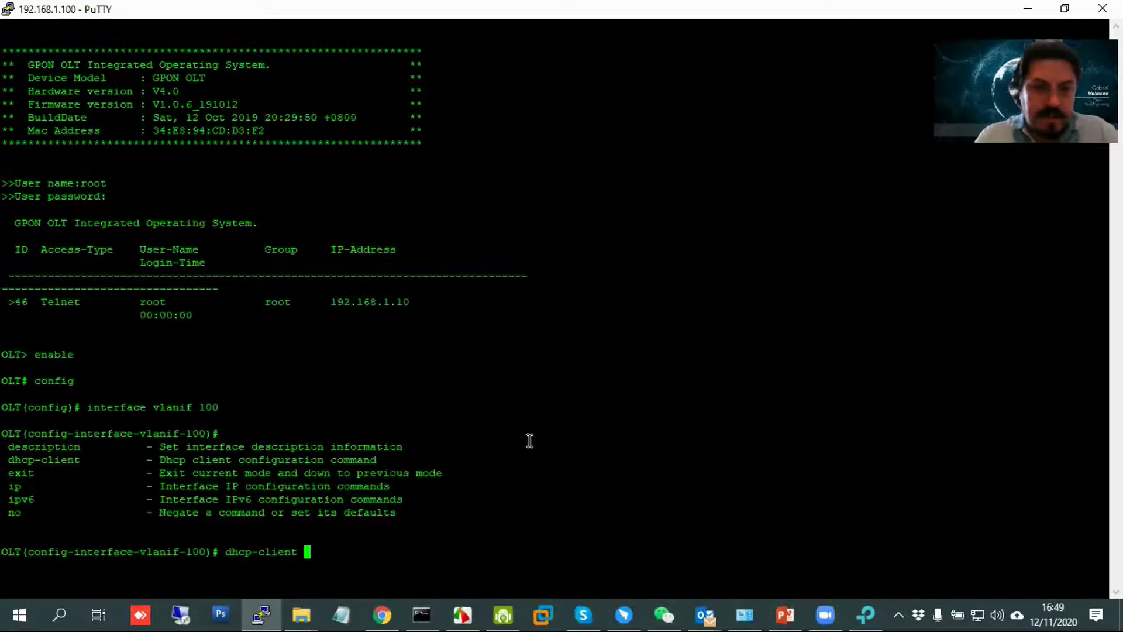
type("enable")
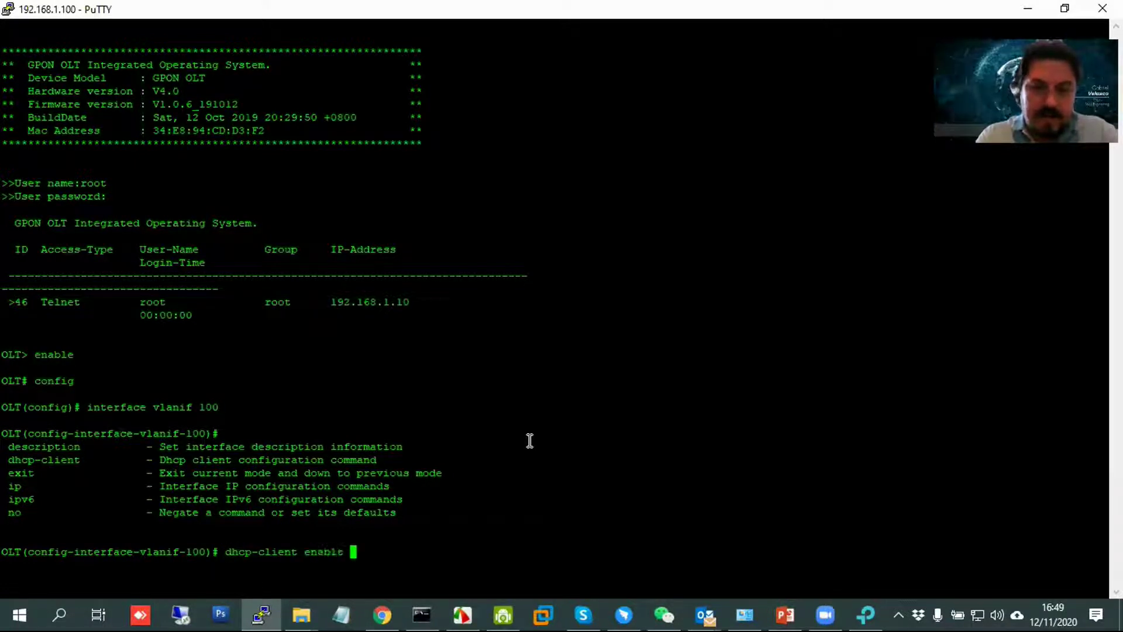
key("Return")
type("exit")
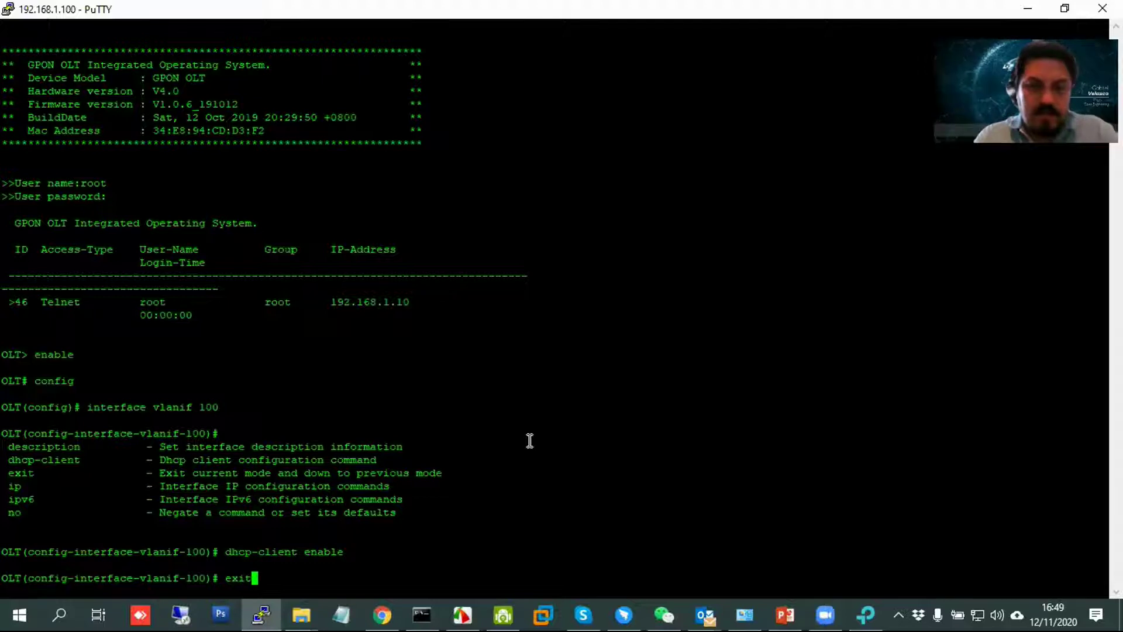
key("Return")
Confirm with show interface vlanif 100 that it obtained 172.16.0.167, then save the configuration.
type("show ")
type("s")
type("n")
key("Tab")
type("v")
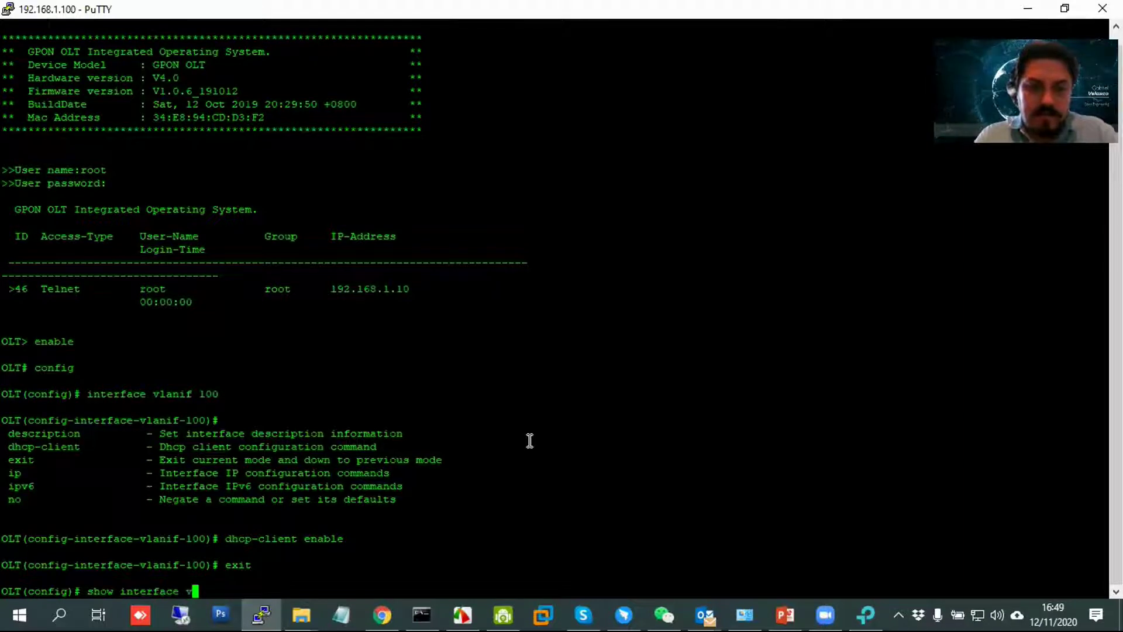
type("lanif 100")
key("Return")
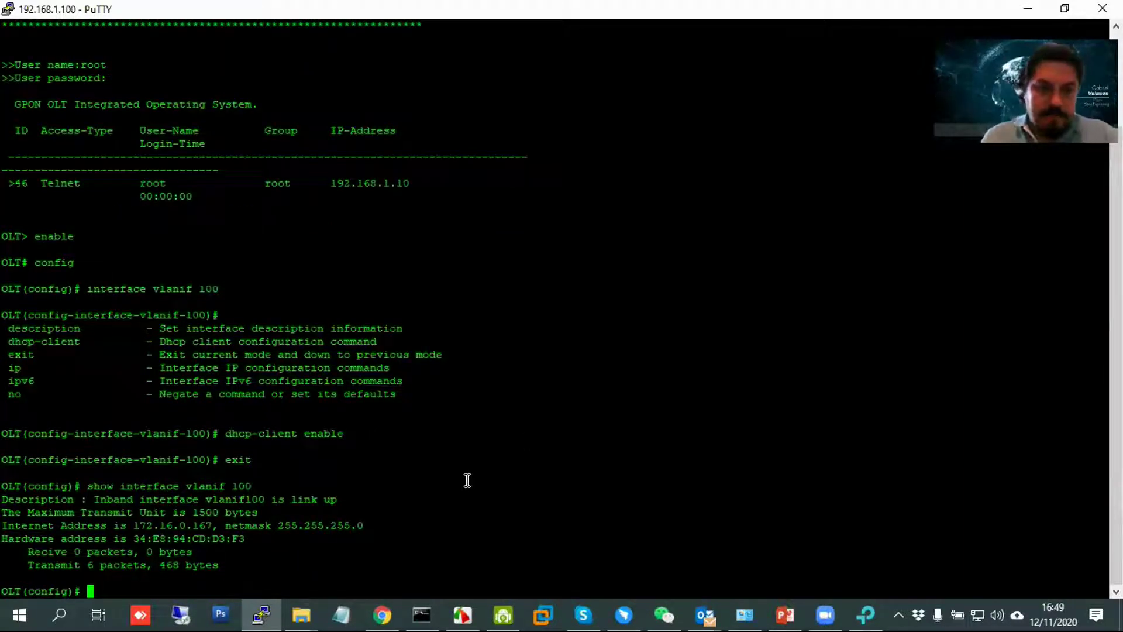
left_click_drag(131, 528, 217, 526)
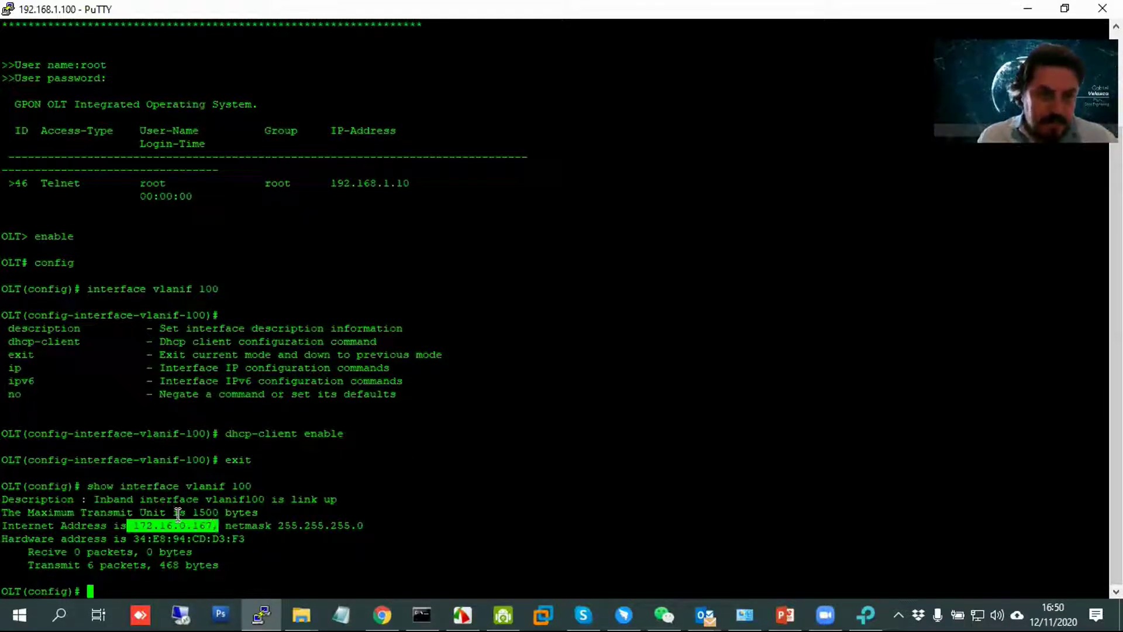
left_click(256, 557)
type("ssve")
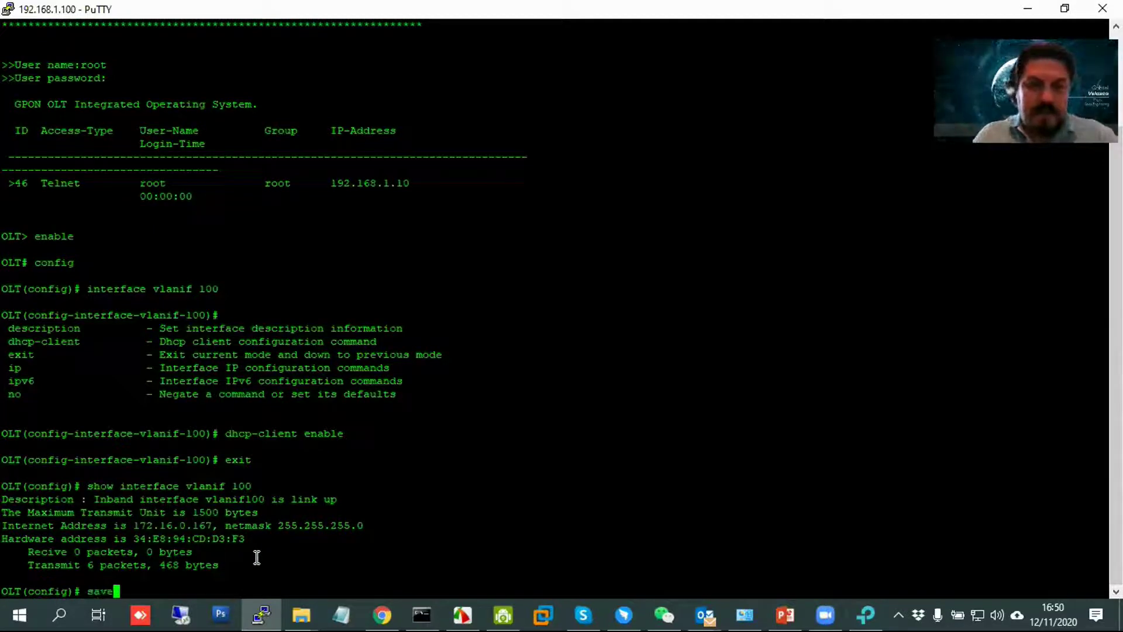
key("Return")
left_click(865, 614)
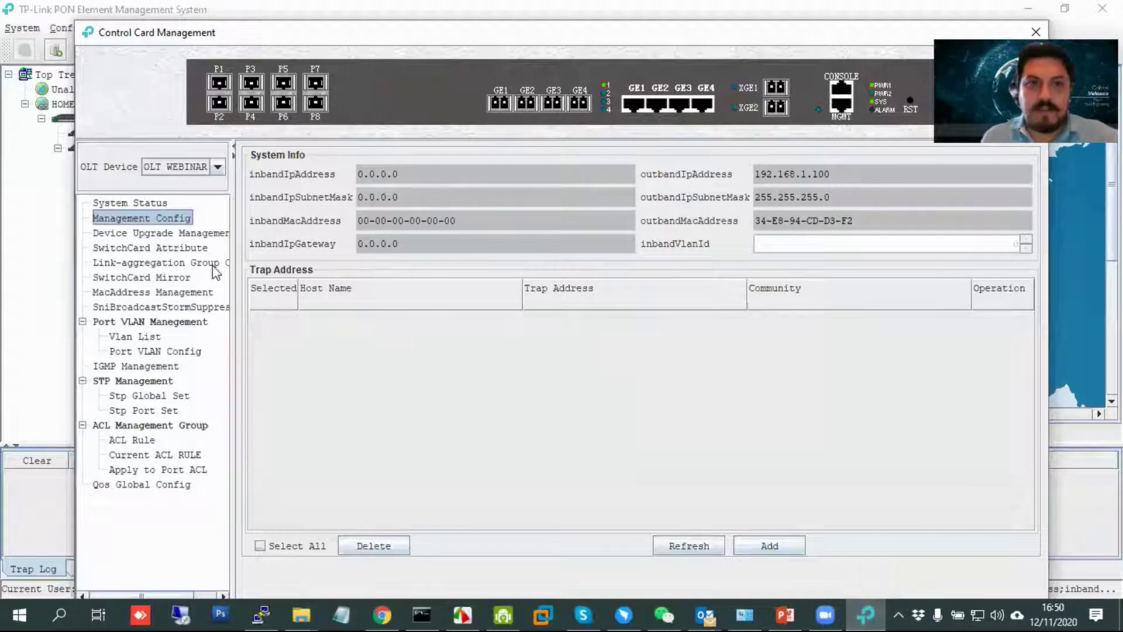
left_click(140, 205)
left_click(142, 218)
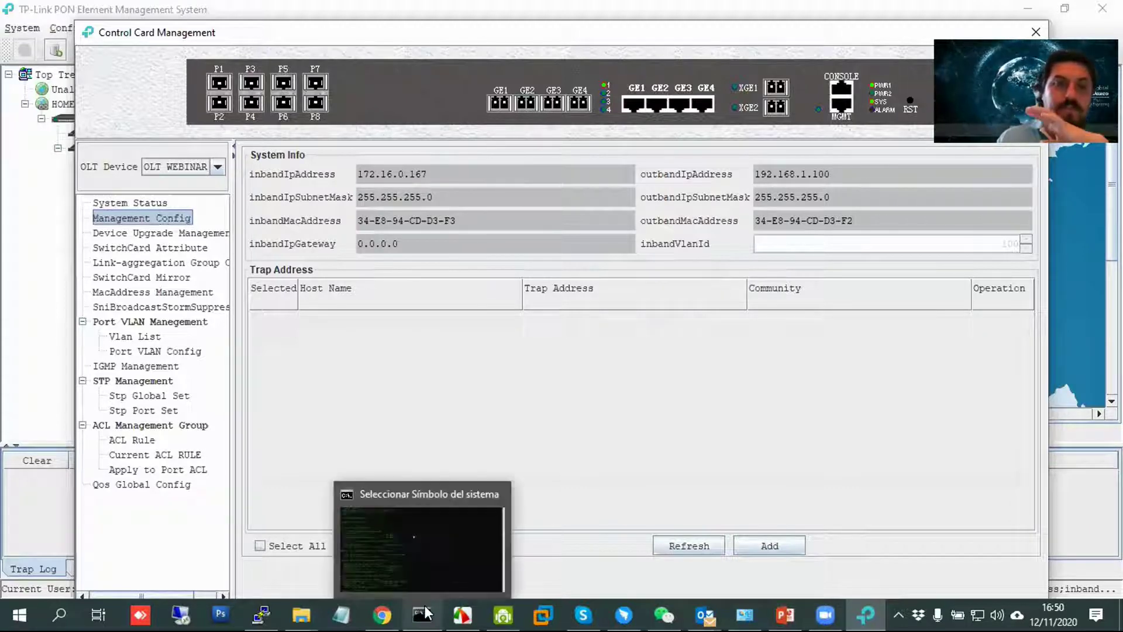
left_click(264, 611)
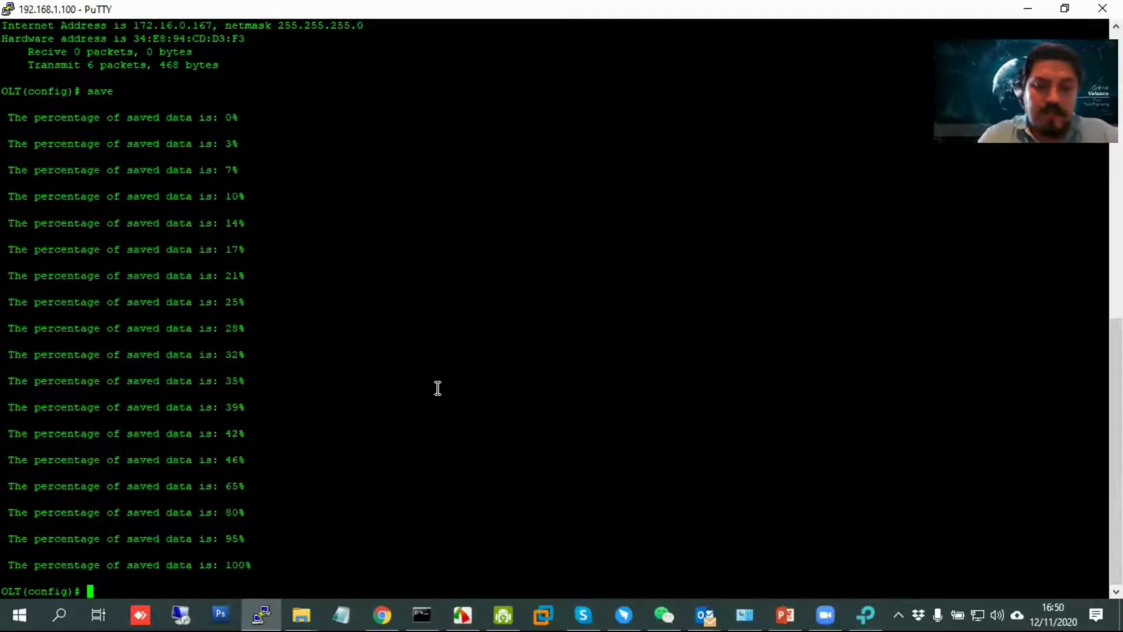
Add the default route via gateway 172.16.0.1, then exit and save the OLT configuration.
type("ip route-default ")
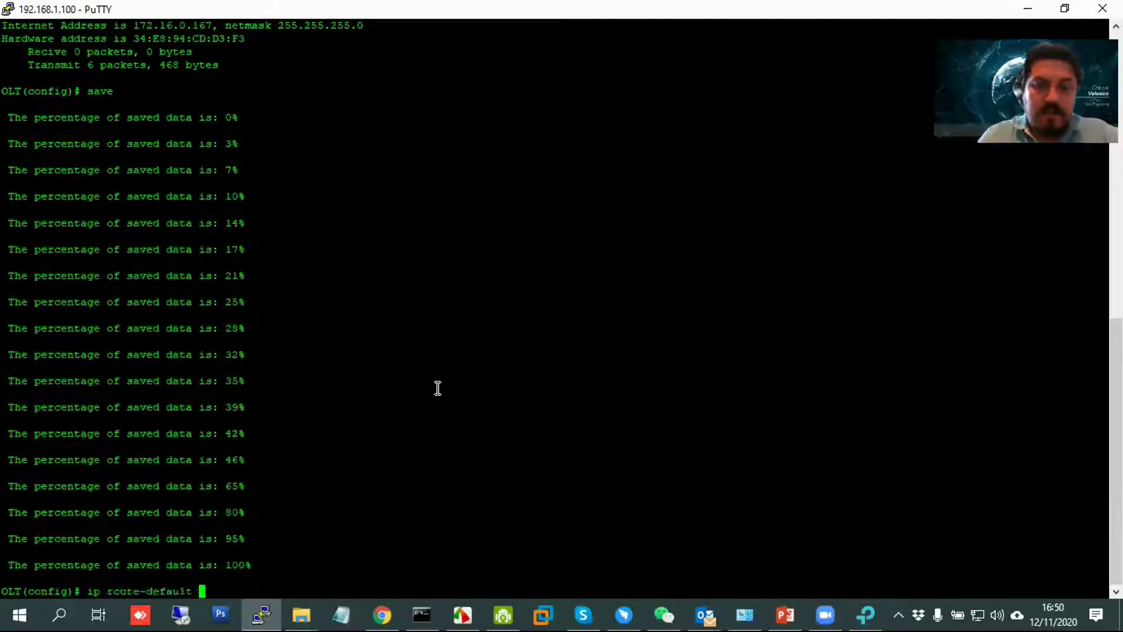
type("gateway")
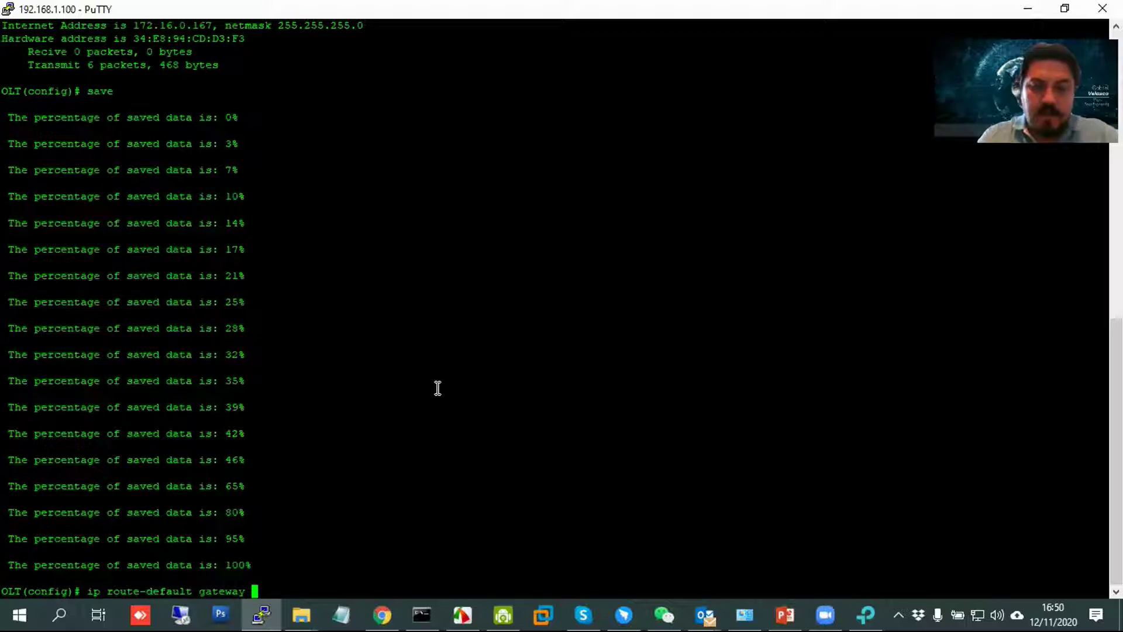
key("question")
type("172.16.0.1")
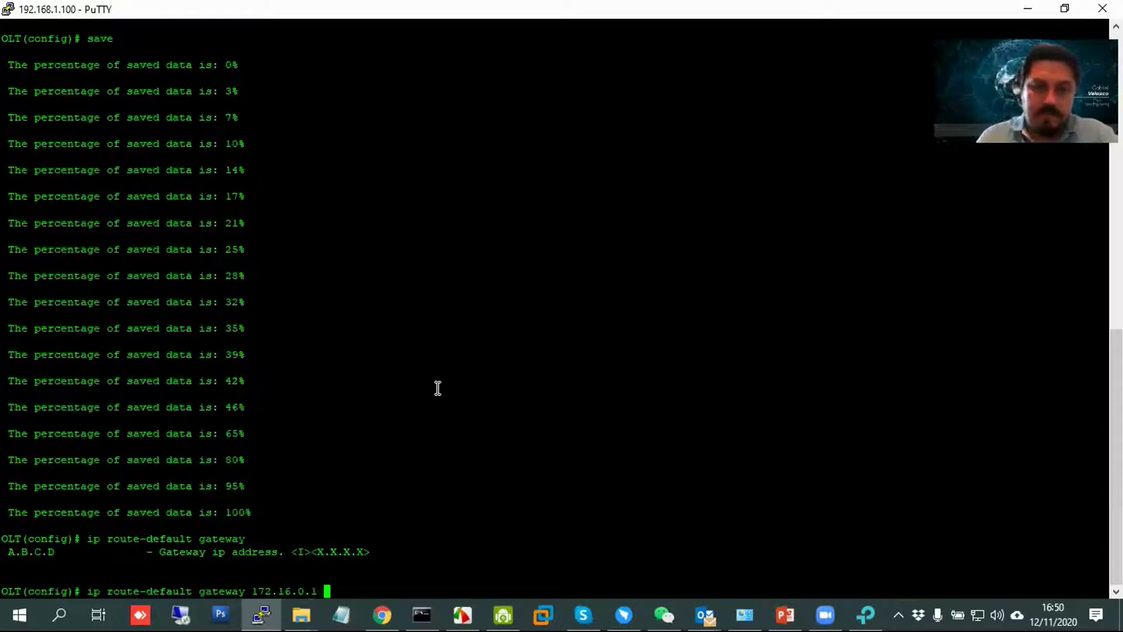
key("question")
key("Return")
type("exit")
key("Return")
type("save")
key("Return")
key("alt+Tab")
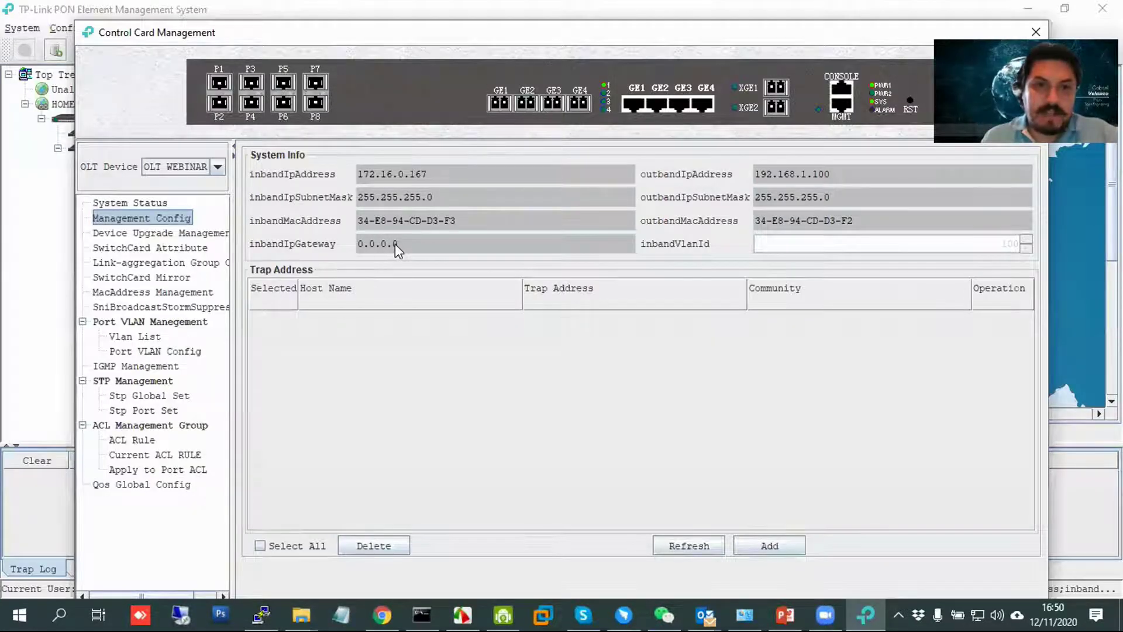
Refresh Management Config via System Status so it shows gateway 172.16.0.1, then return to PuTTY.
left_click(160, 203)
left_click(167, 217)
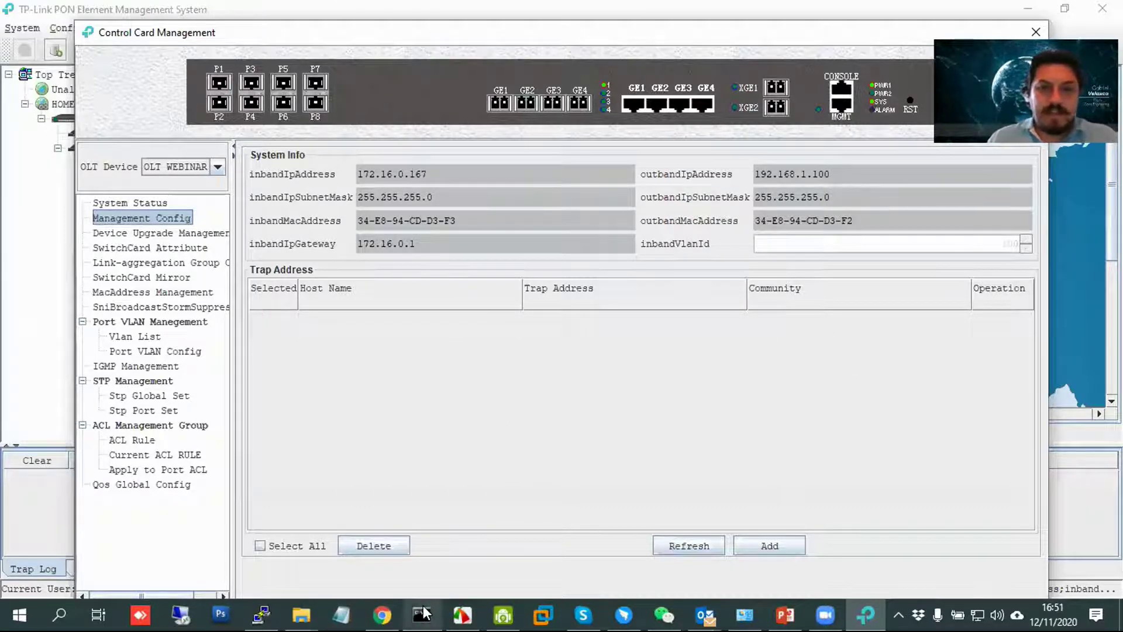
left_click(261, 614)
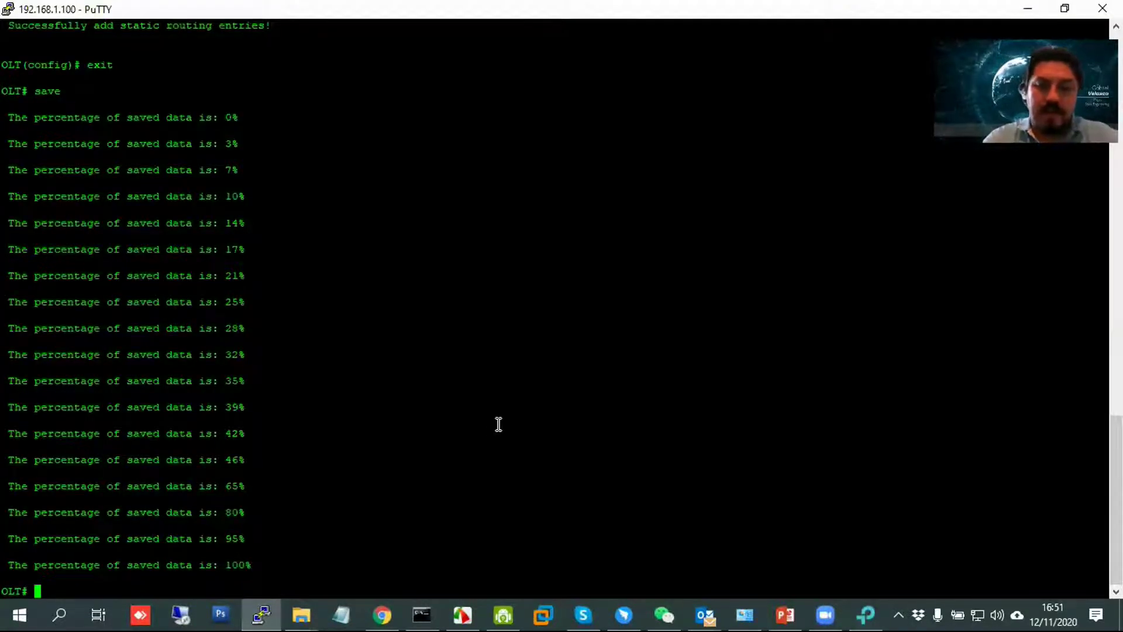
Ping gateway 172.16.0.1 from the OLT, stopping after two replies with 0% loss.
type("p")
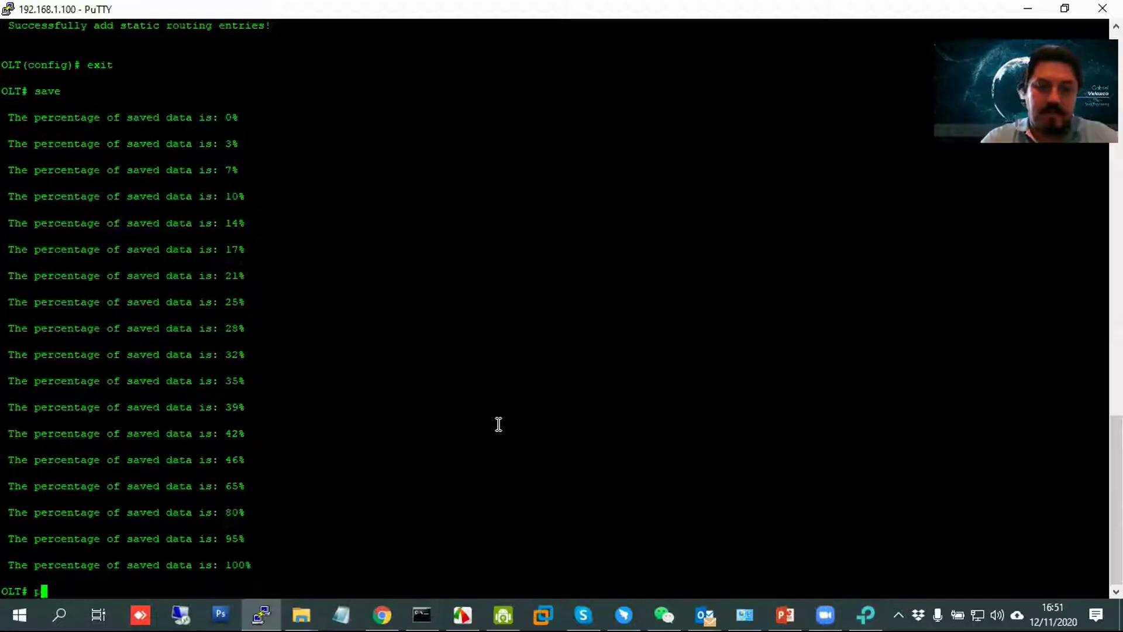
type("ing 1")
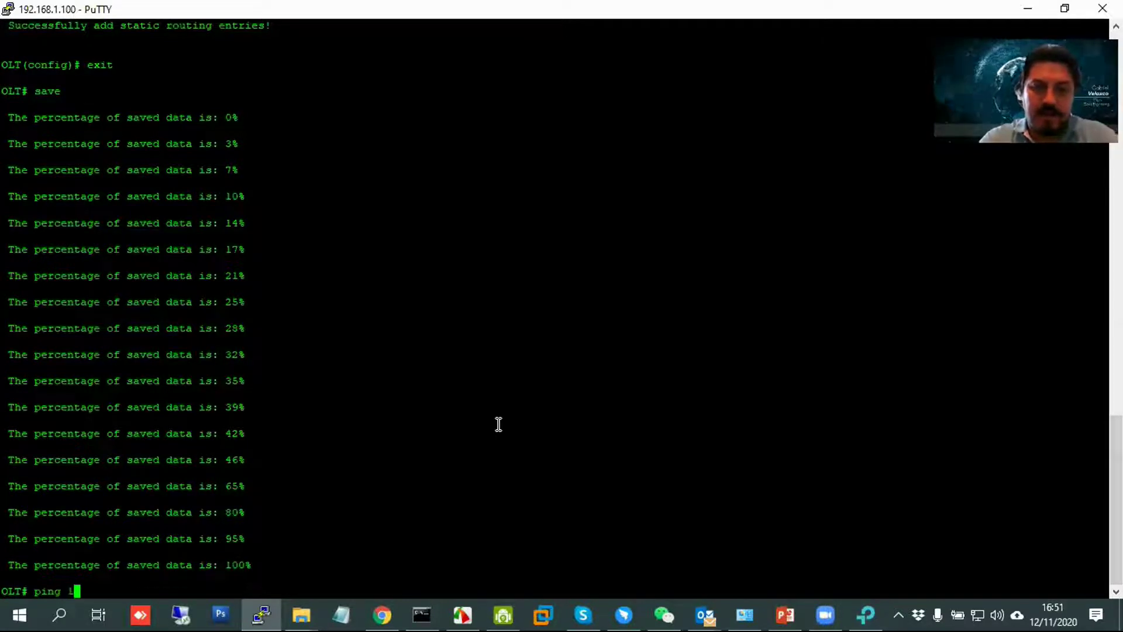
type("72.1")
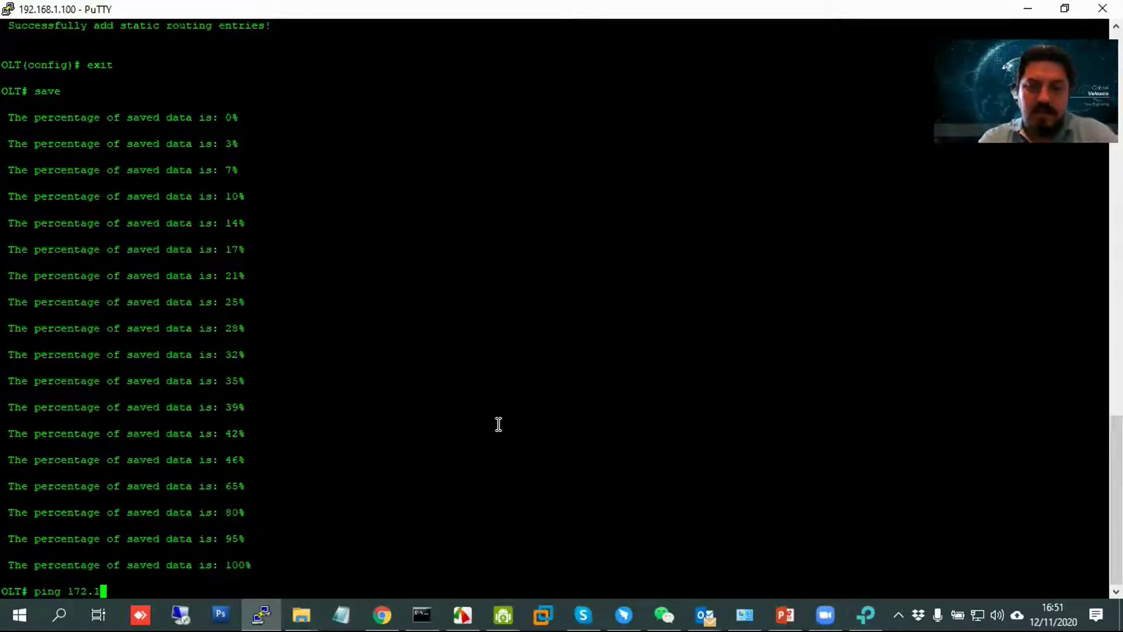
type("6.0.1")
key("Return")
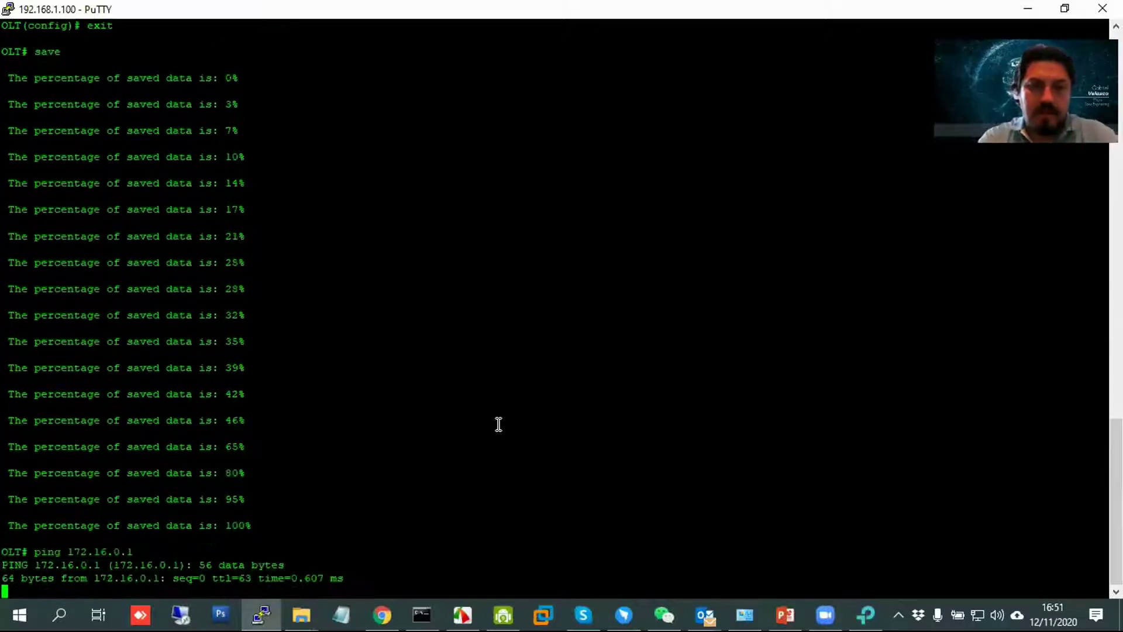
key("ctrl+c")
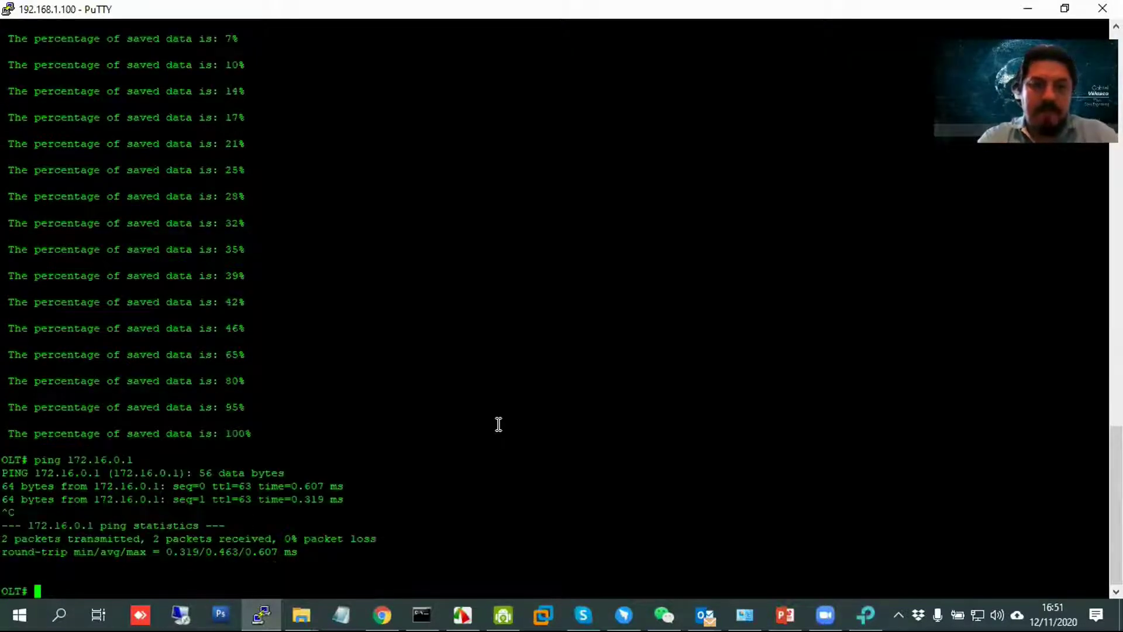
key("alt+Tab")
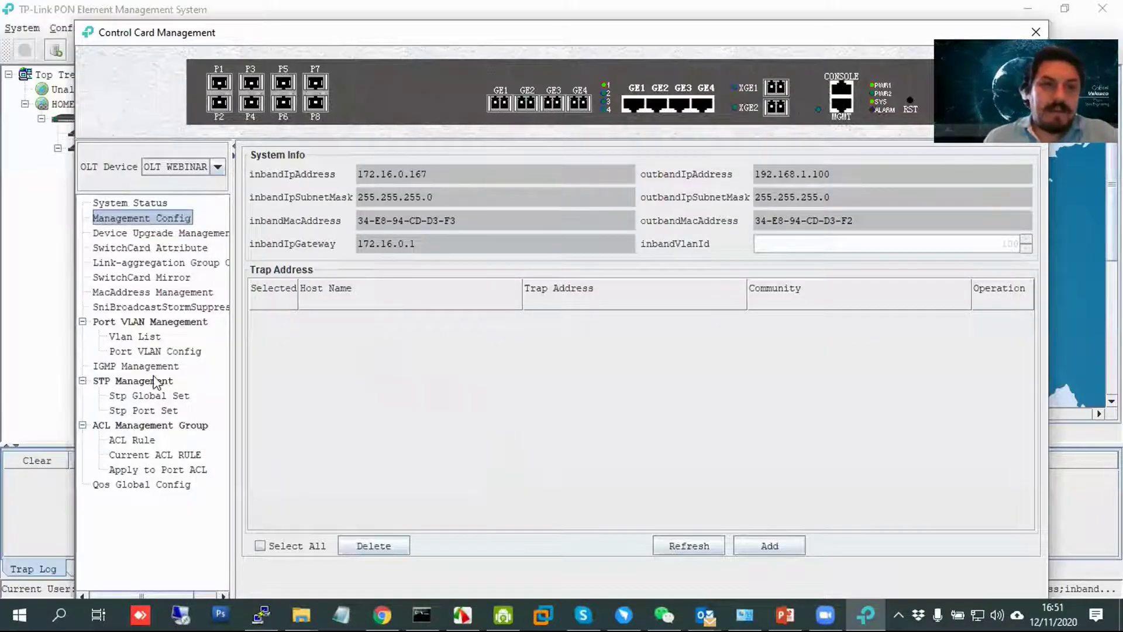
In Port VLAN Management's Vlan List, add GE1 as a tagged port of VLAN 10.
left_click(150, 350)
left_click(150, 339)
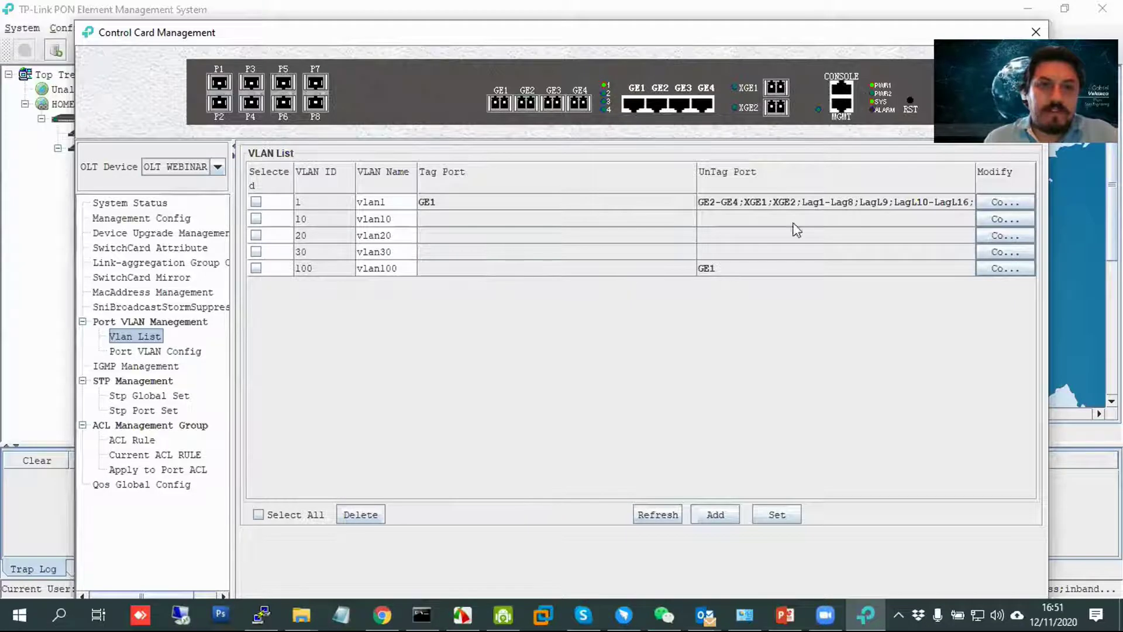
left_click(995, 221)
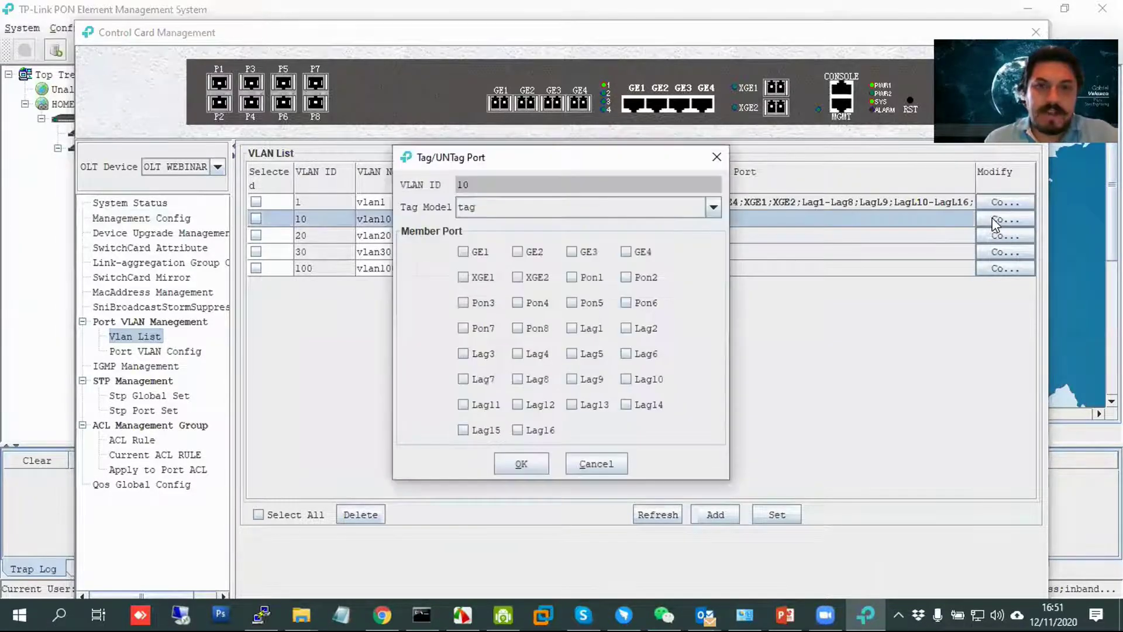
left_click(473, 254)
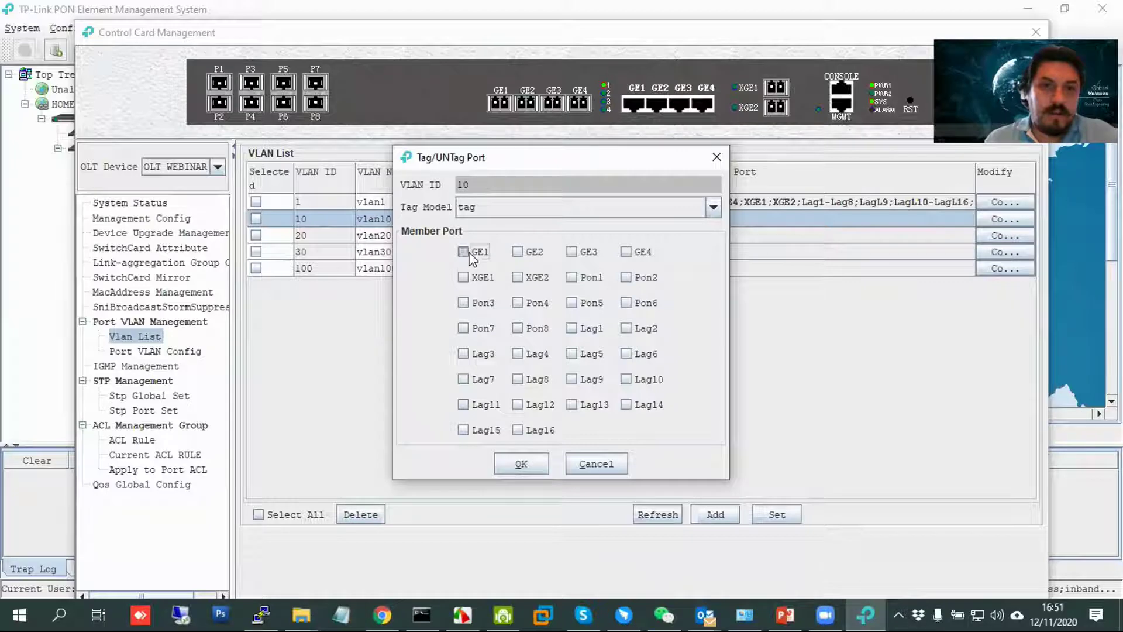
left_click(521, 465)
left_click(562, 325)
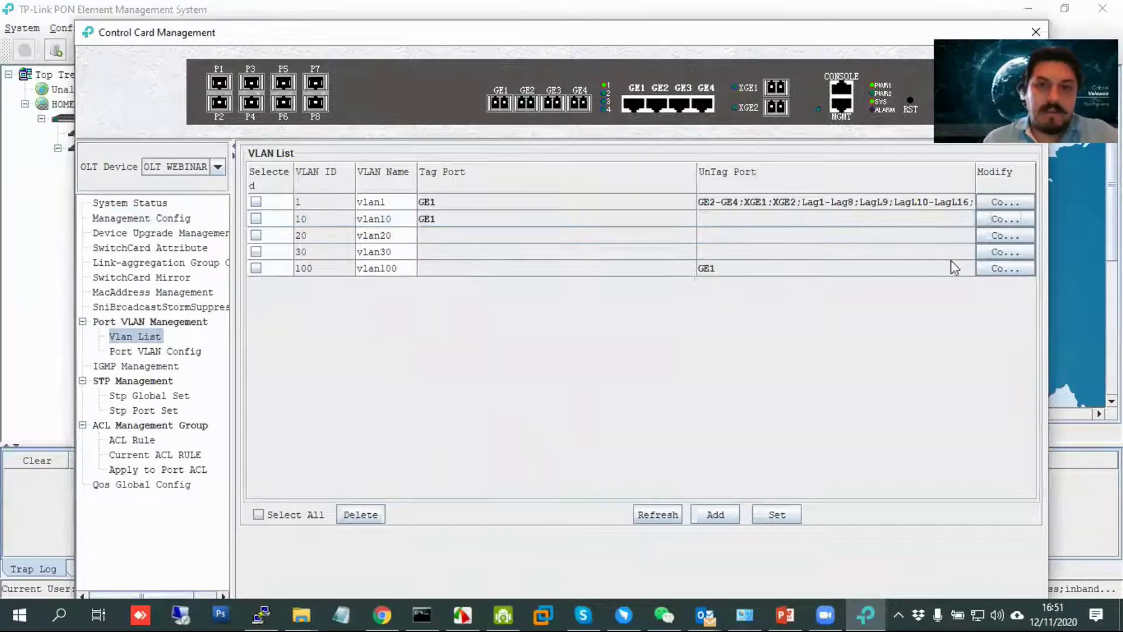
Add GE1 as a tagged port of VLANs 20 and 30.
left_click(987, 235)
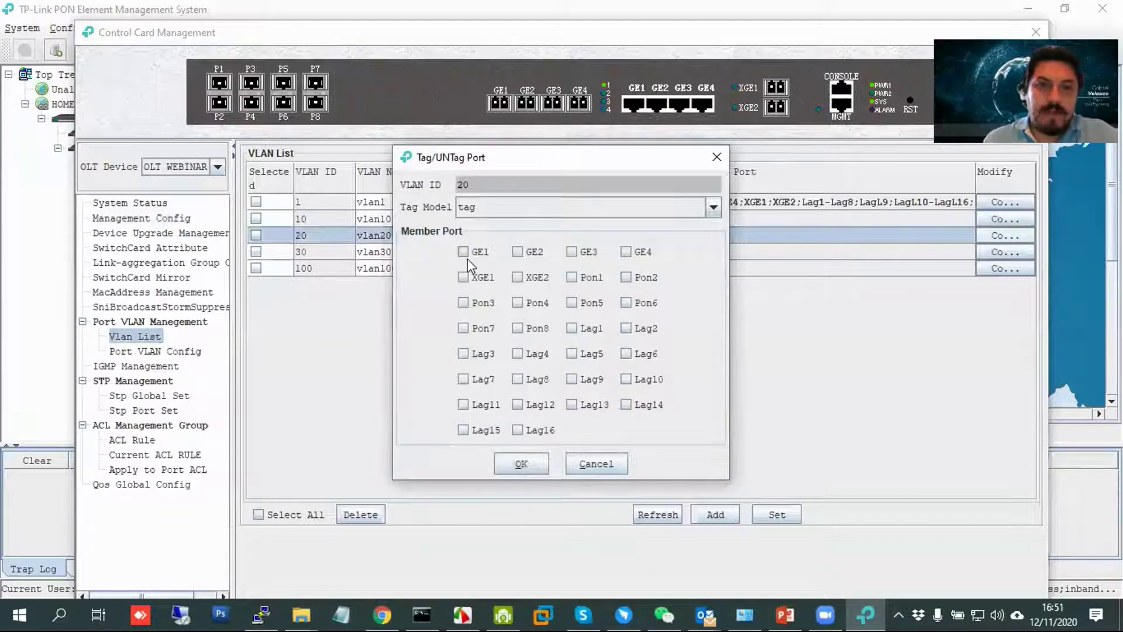
left_click(463, 253)
left_click(541, 465)
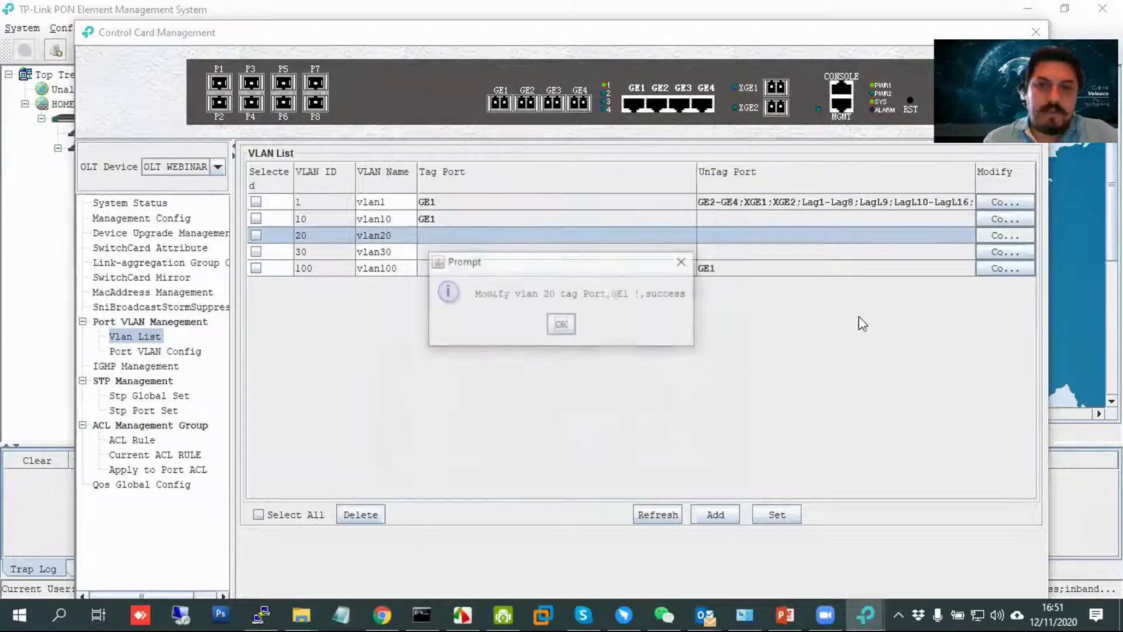
left_click(561, 324)
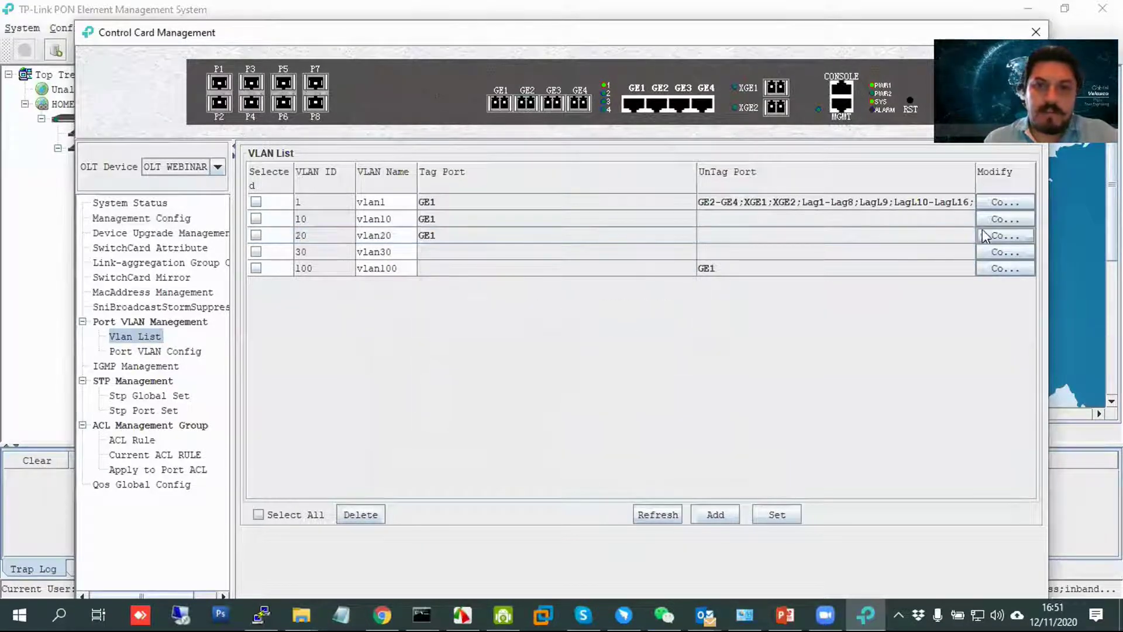
left_click(998, 251)
left_click(463, 252)
left_click(543, 462)
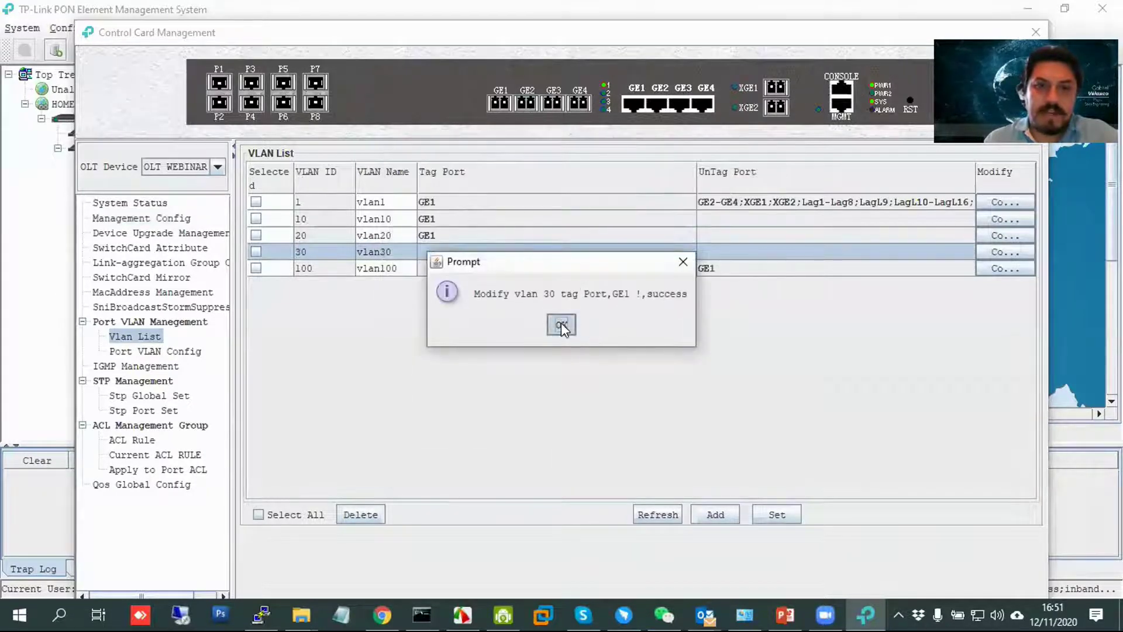
left_click(561, 325)
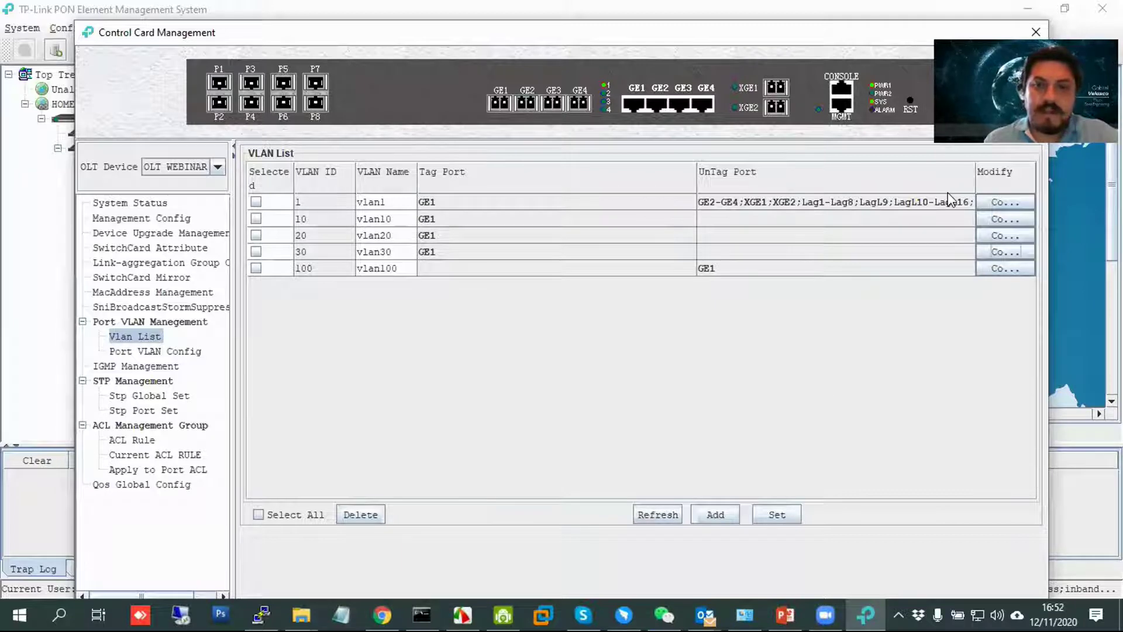
left_click(261, 614)
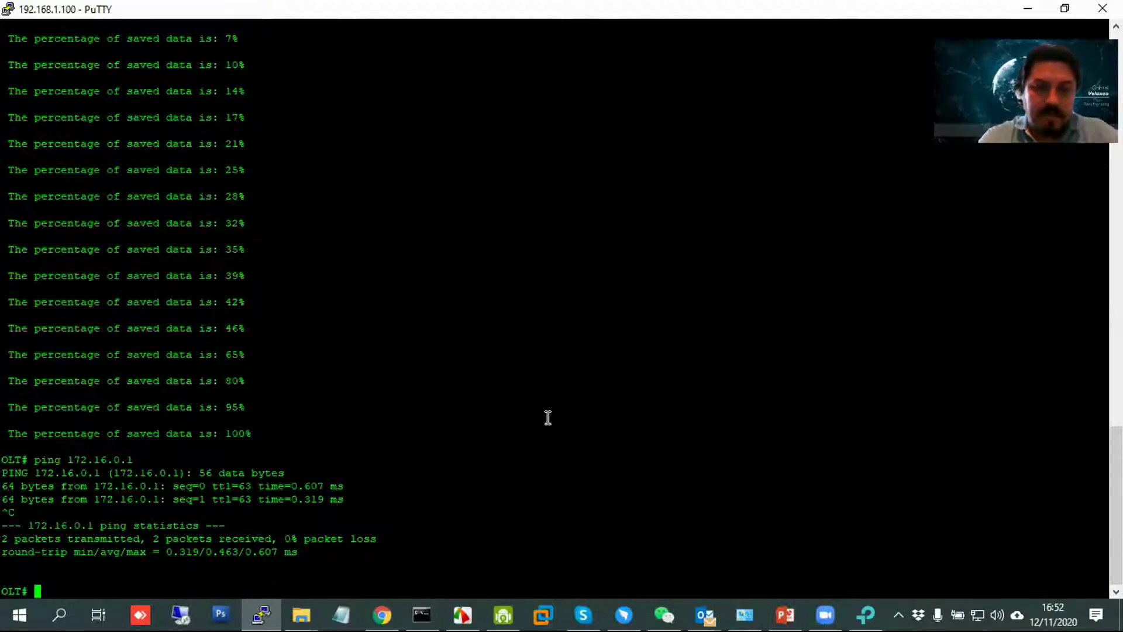
Enter the OLT's global configuration mode and type interface vlanif 10 at the new prompt.
type("int")
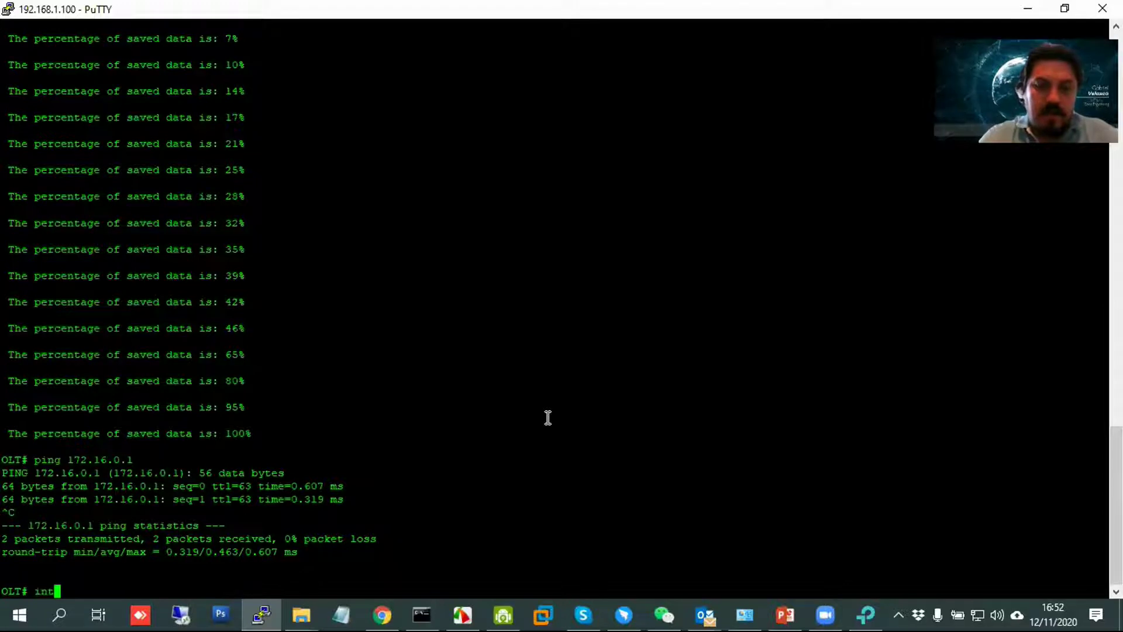
key("BackSpace")
key("BackSpace")
key("BackSpace")
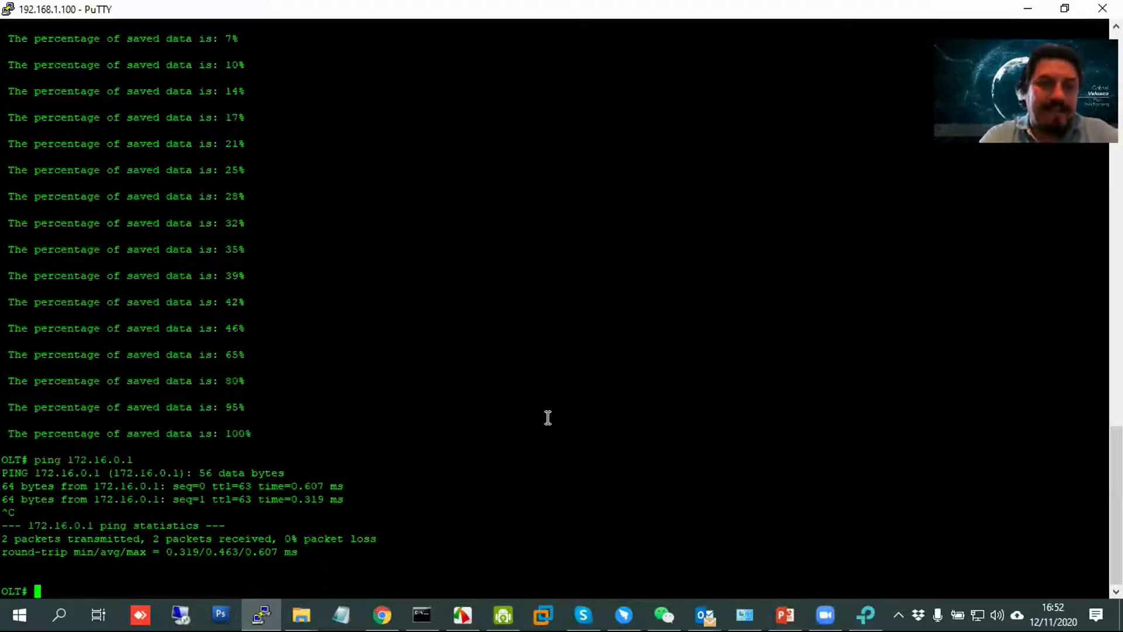
type("config")
key("Return")
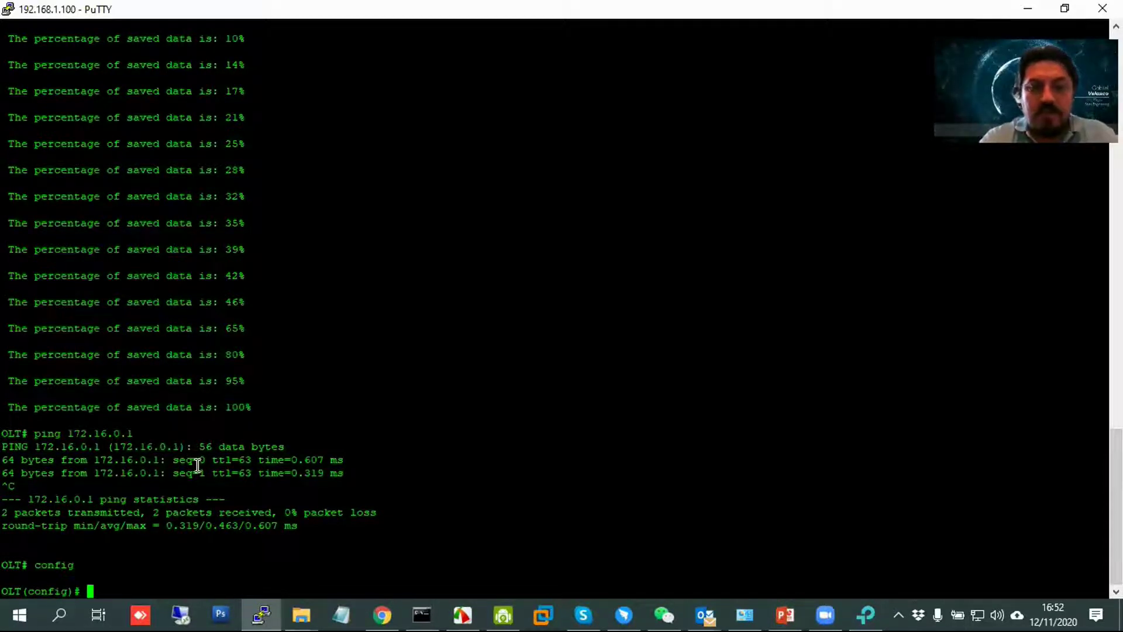
type("interface ")
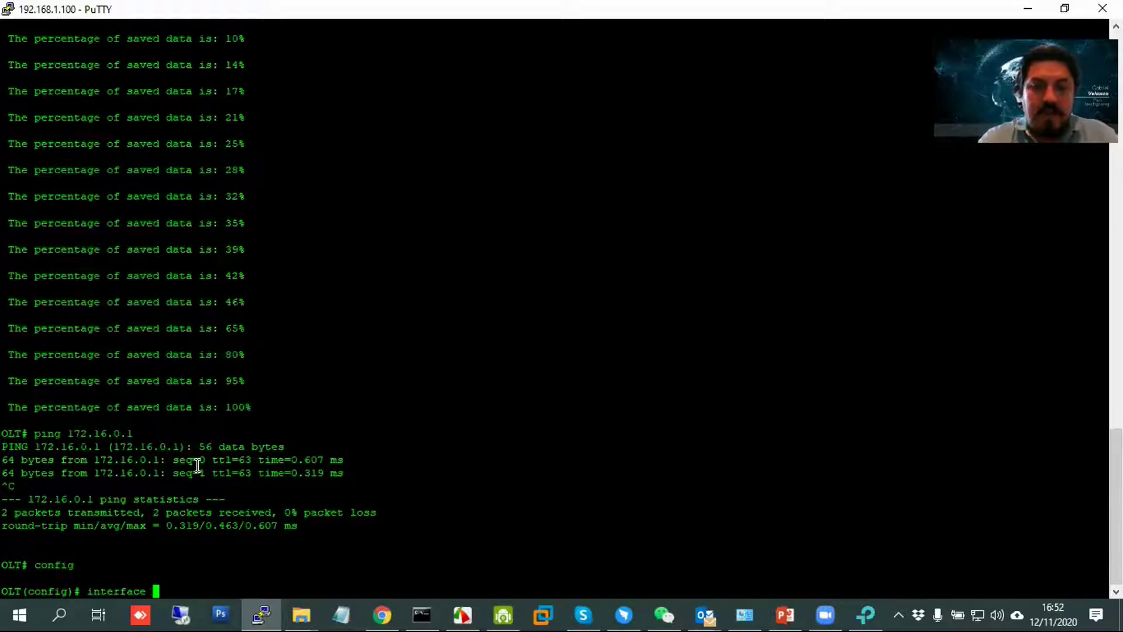
type("vlanif 10")
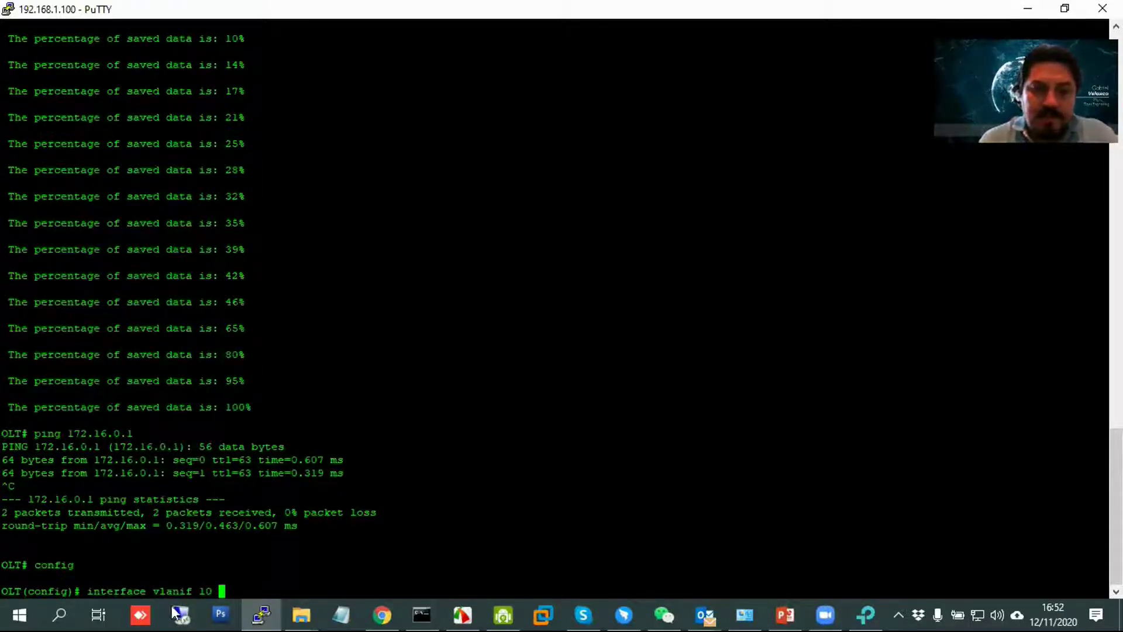
mouse_move(392, 610)
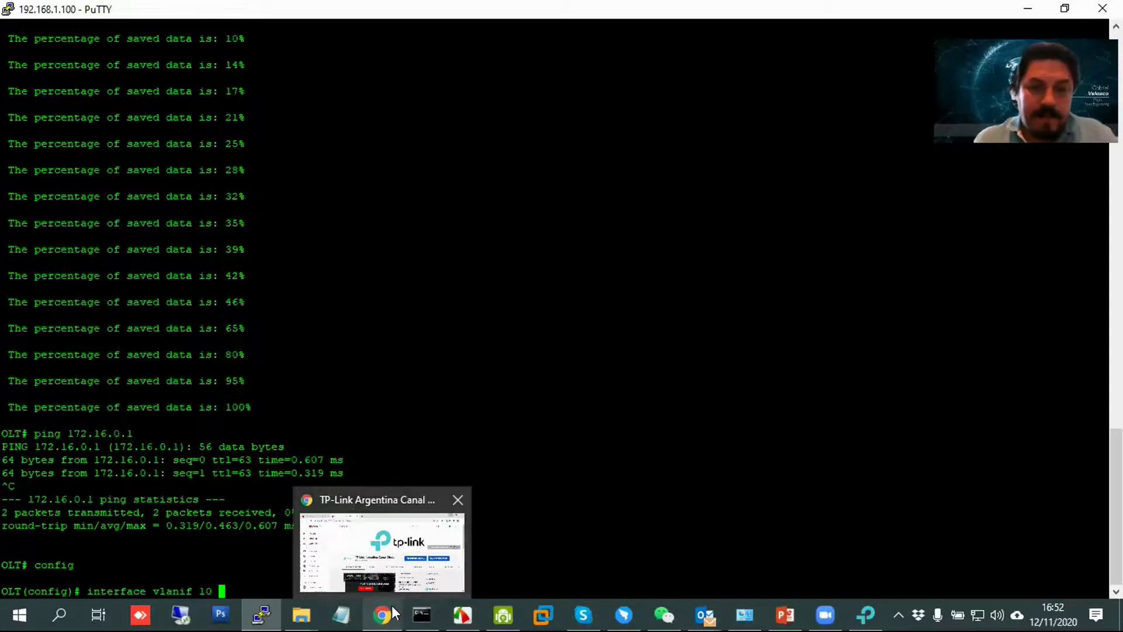
Load the Omada Controller at 172.16.0.150 in a new browser tab.
left_click(391, 605)
left_click(405, 54)
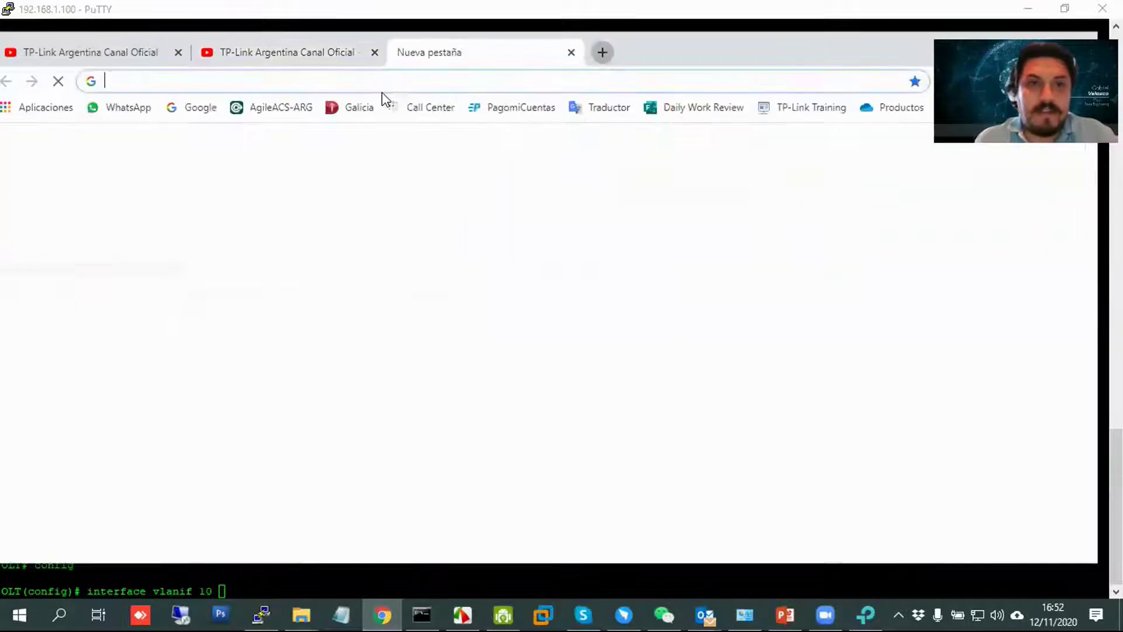
left_click(383, 81)
type("172")
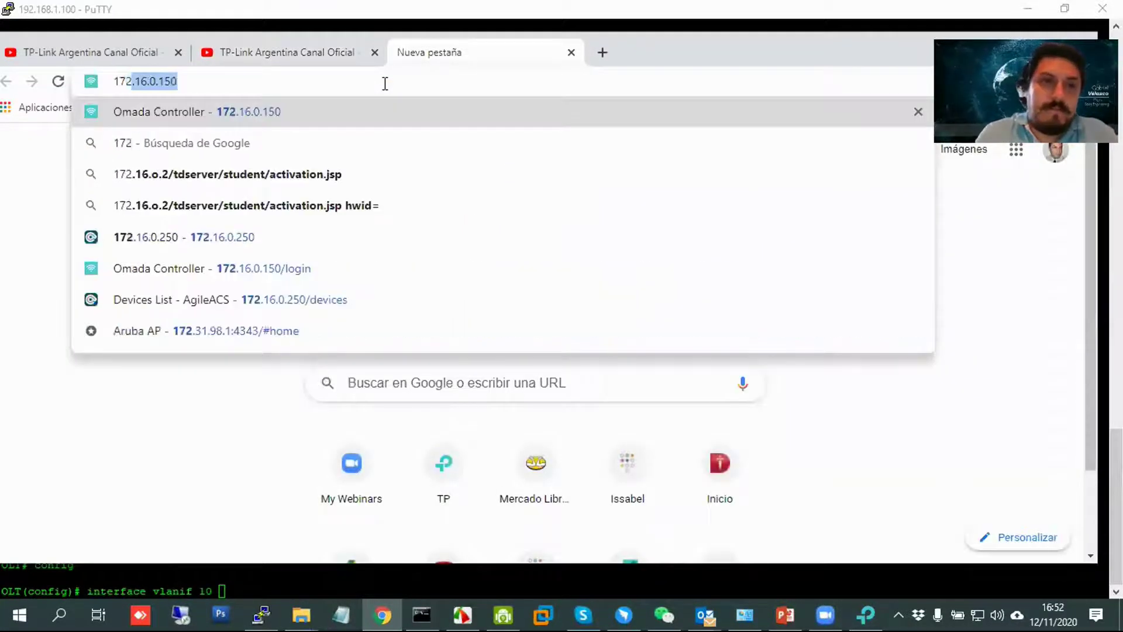
key("Return")
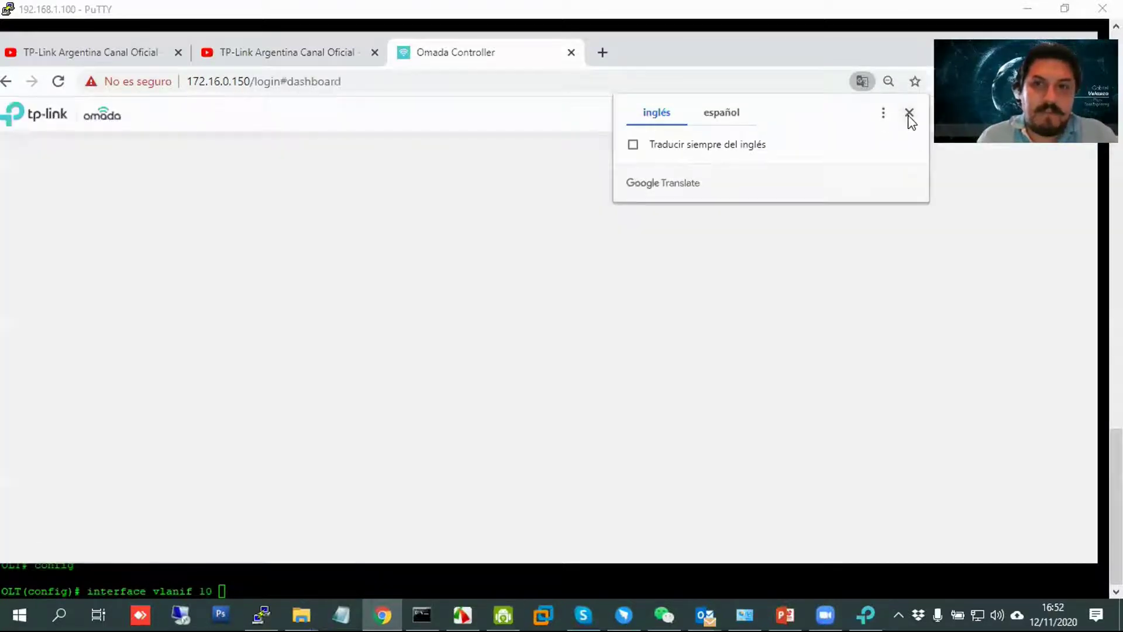
left_click(910, 116)
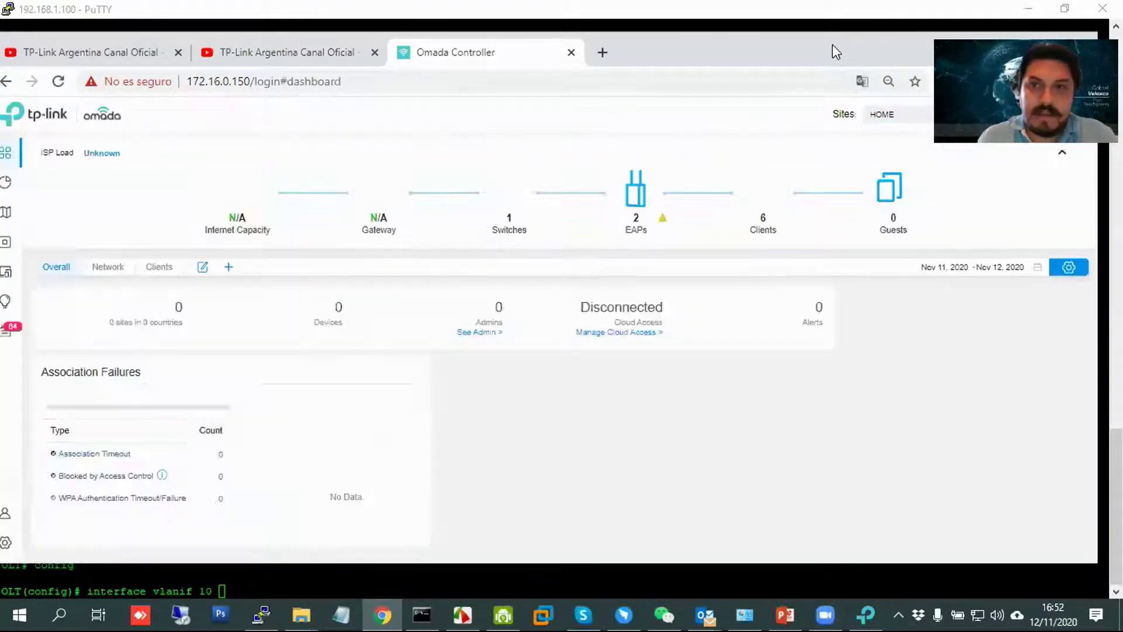
Check the Wired Networks LAN subnets, including STAFF 10.10.10.1/24 and SOPORTE 20.20.20.1/24.
mouse_move(381, 232)
mouse_move(18, 445)
left_click(15, 547)
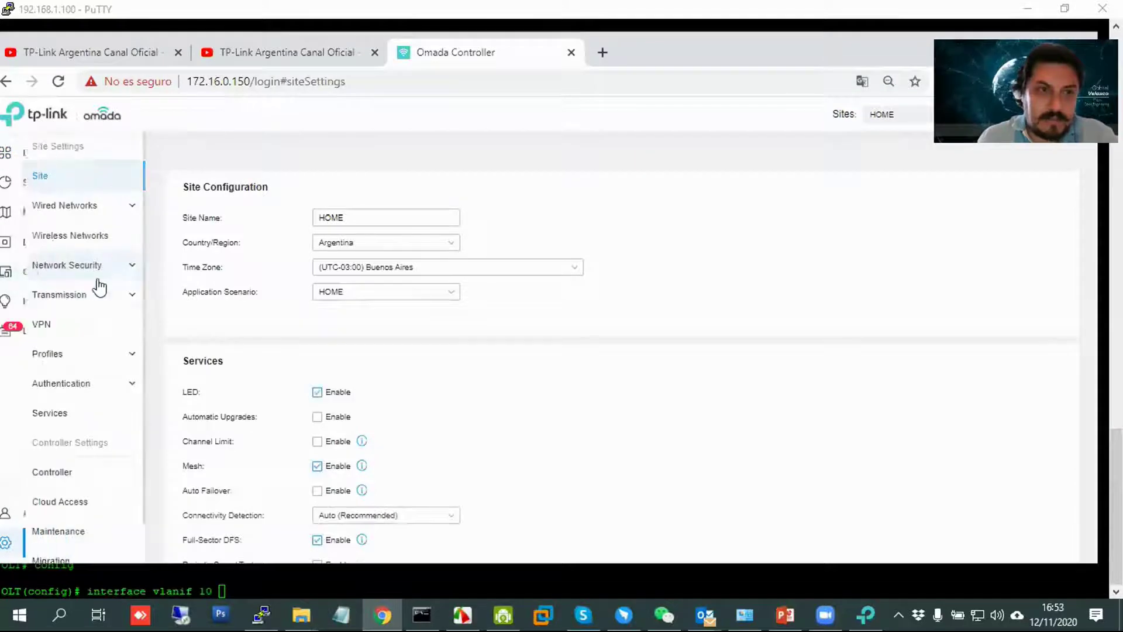
left_click(75, 212)
left_click(58, 263)
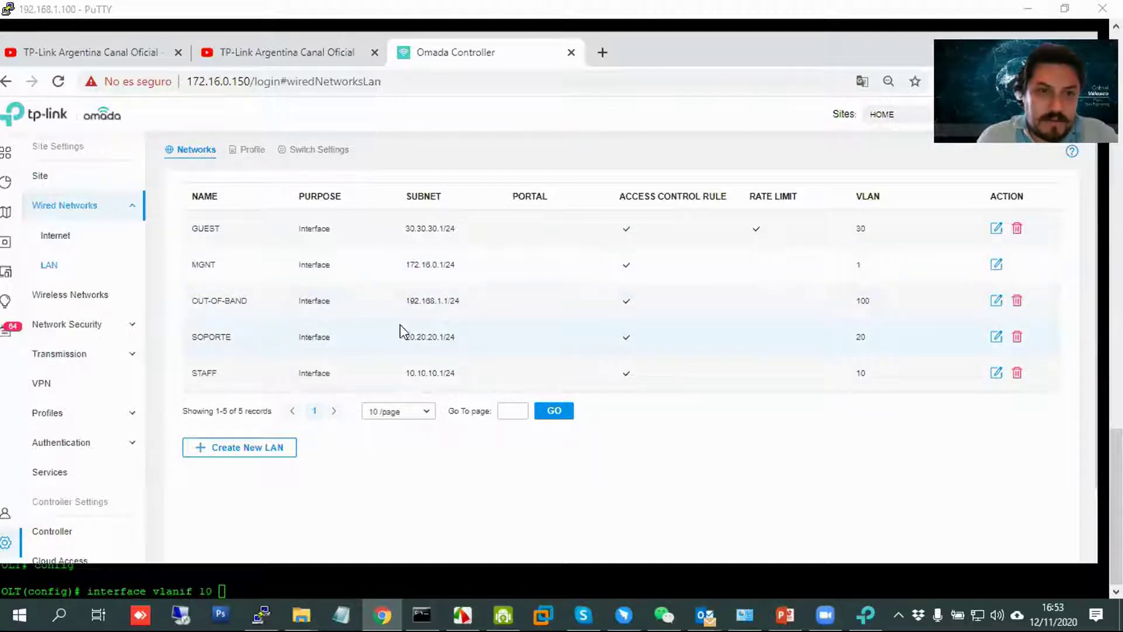
scroll(417, 345, "down", 1)
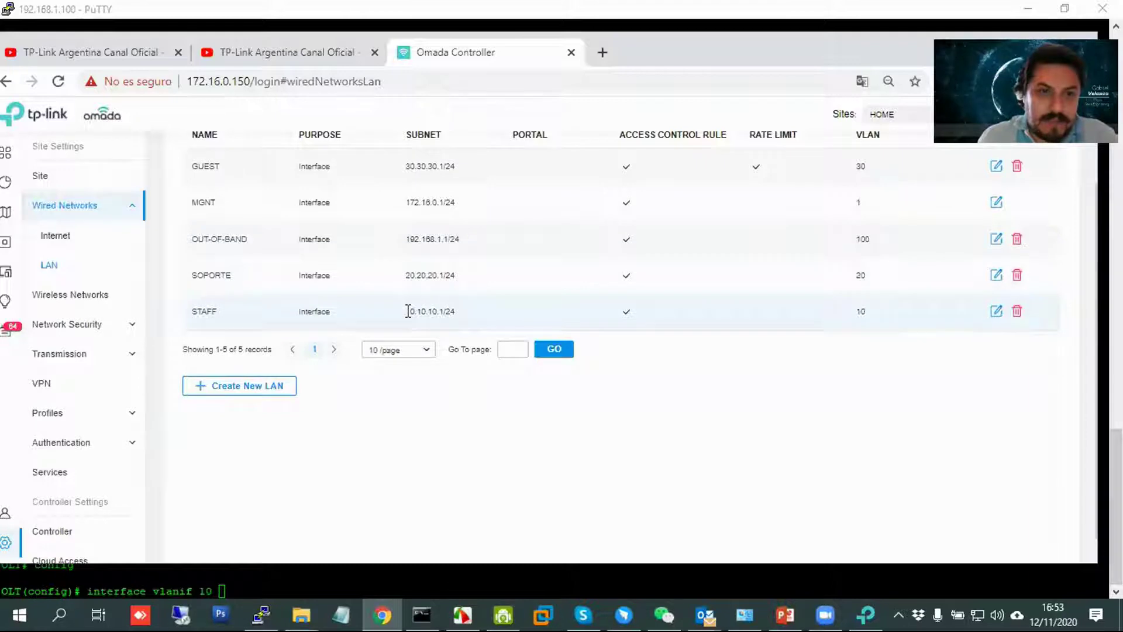
left_click_drag(407, 311, 465, 319)
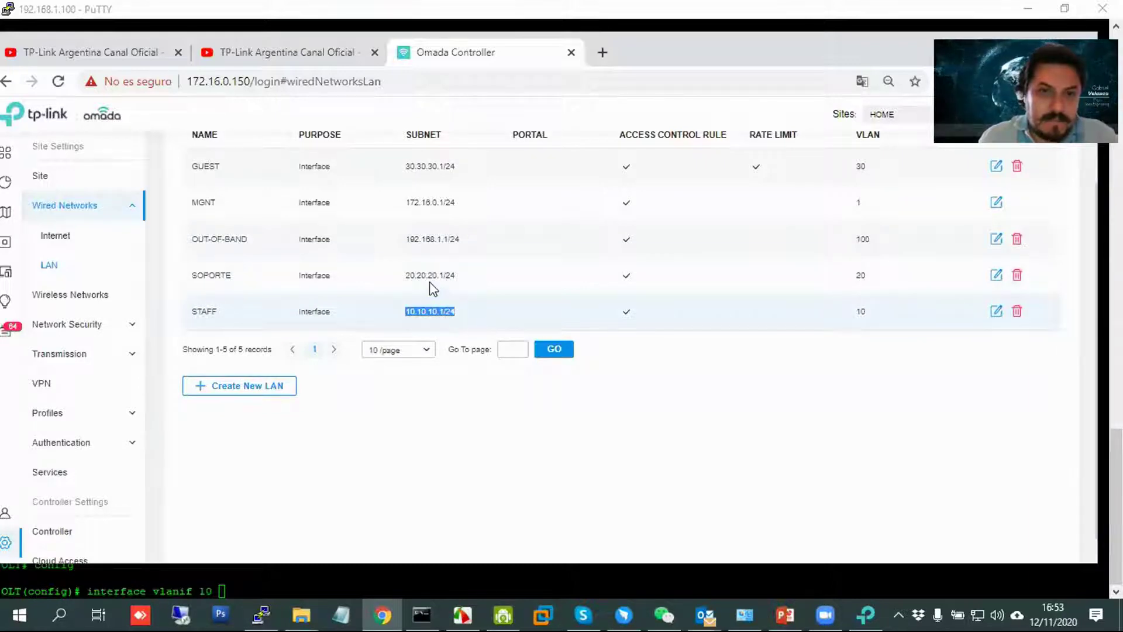
left_click_drag(408, 275, 499, 271)
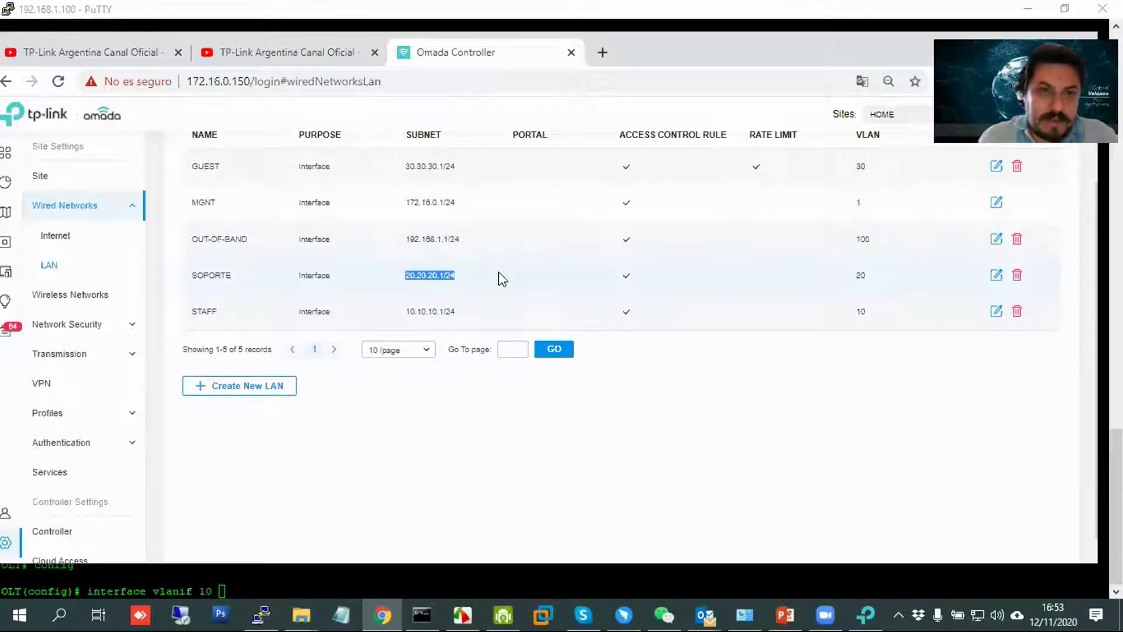
left_click_drag(409, 166, 498, 177)
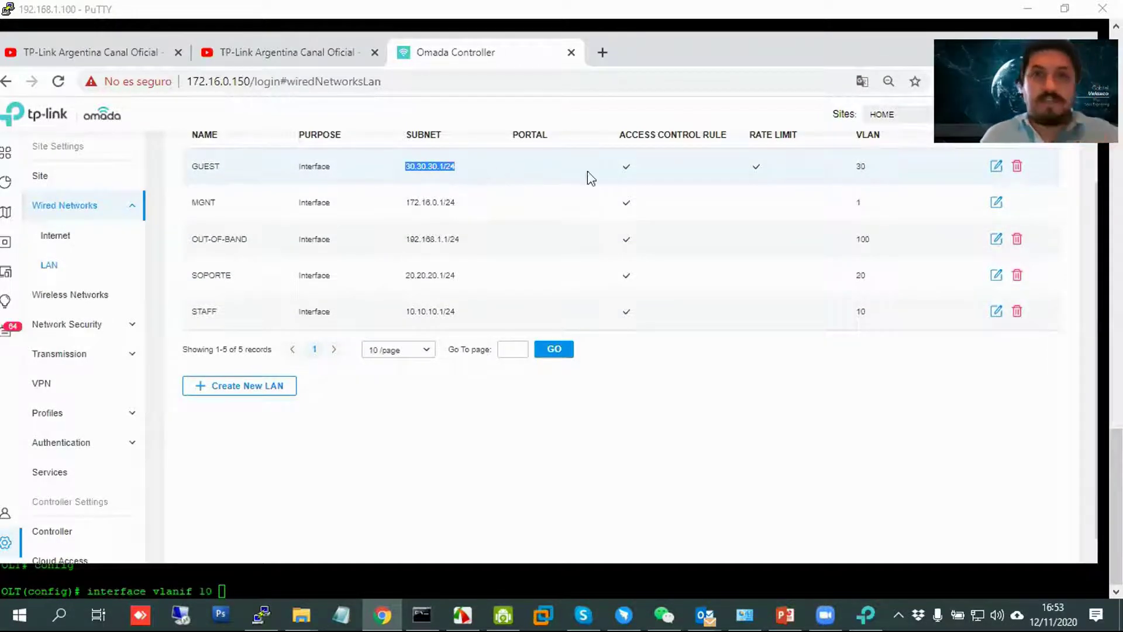
left_click(997, 37)
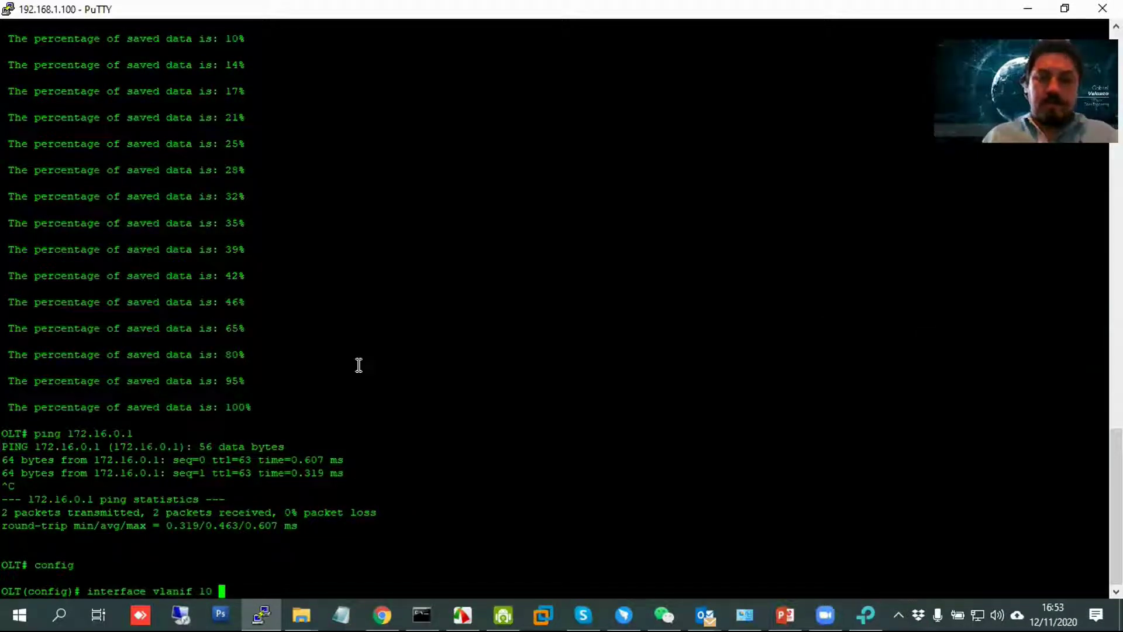
Give vlanif 10 the address 10.10.10.10 with mask 255.255.255.0, then exit the interface.
key("Return")
type("ip a")
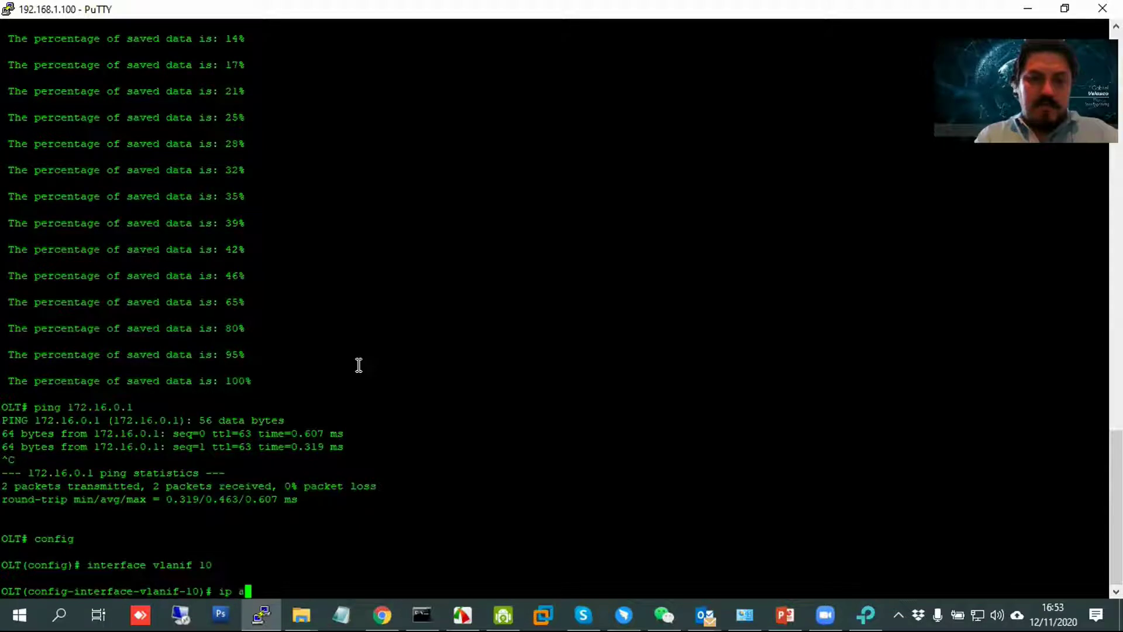
type("ddress 10.10.10.10")
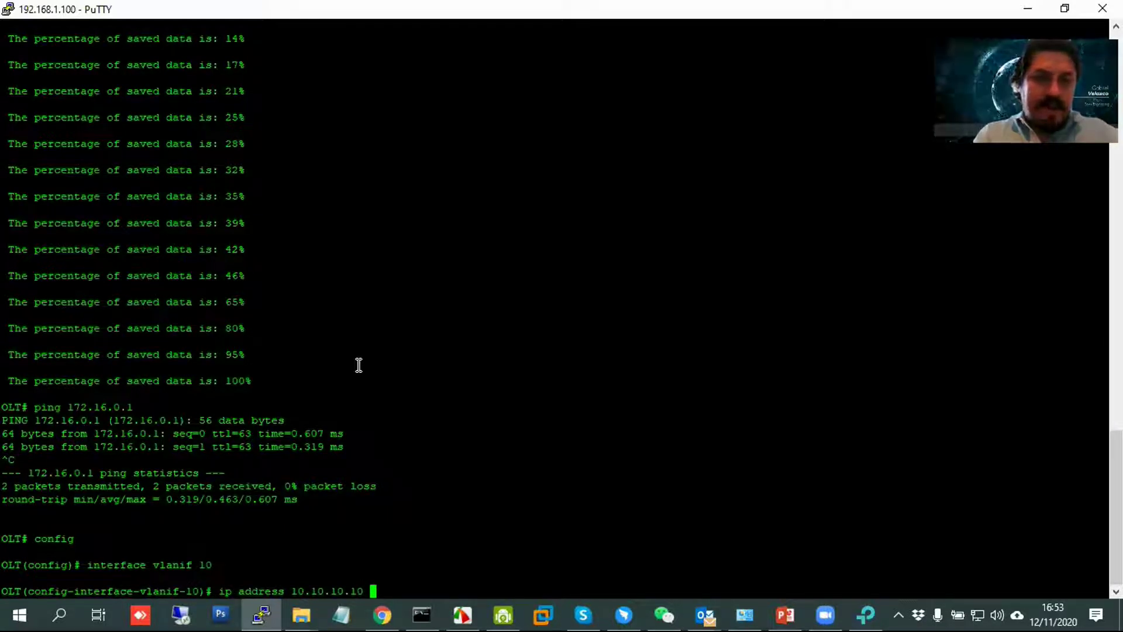
key("question")
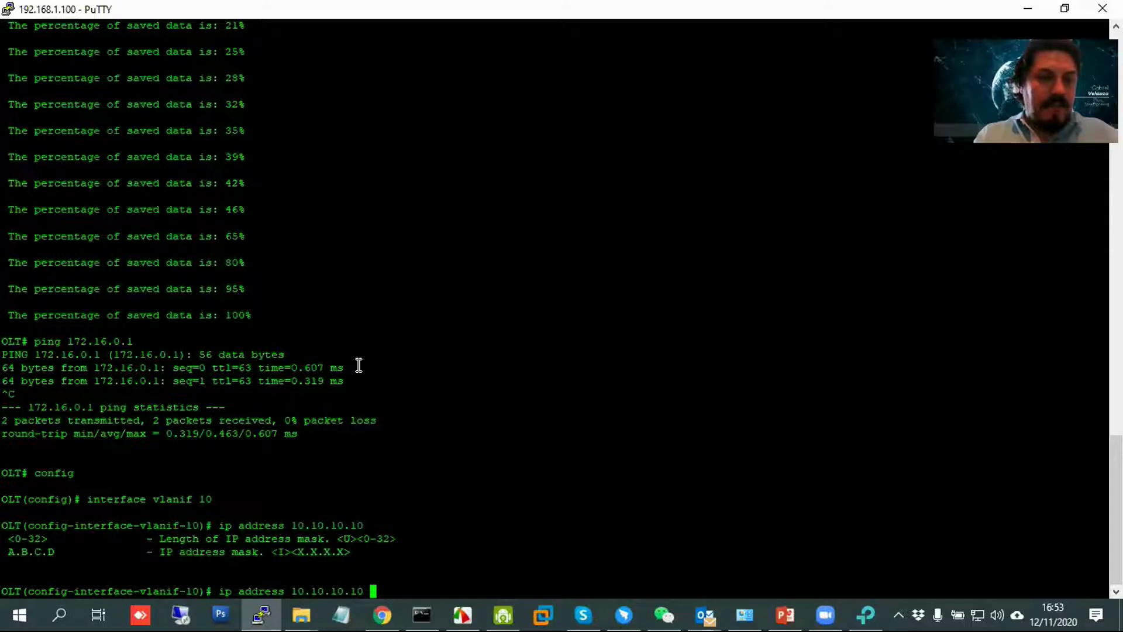
type("24")
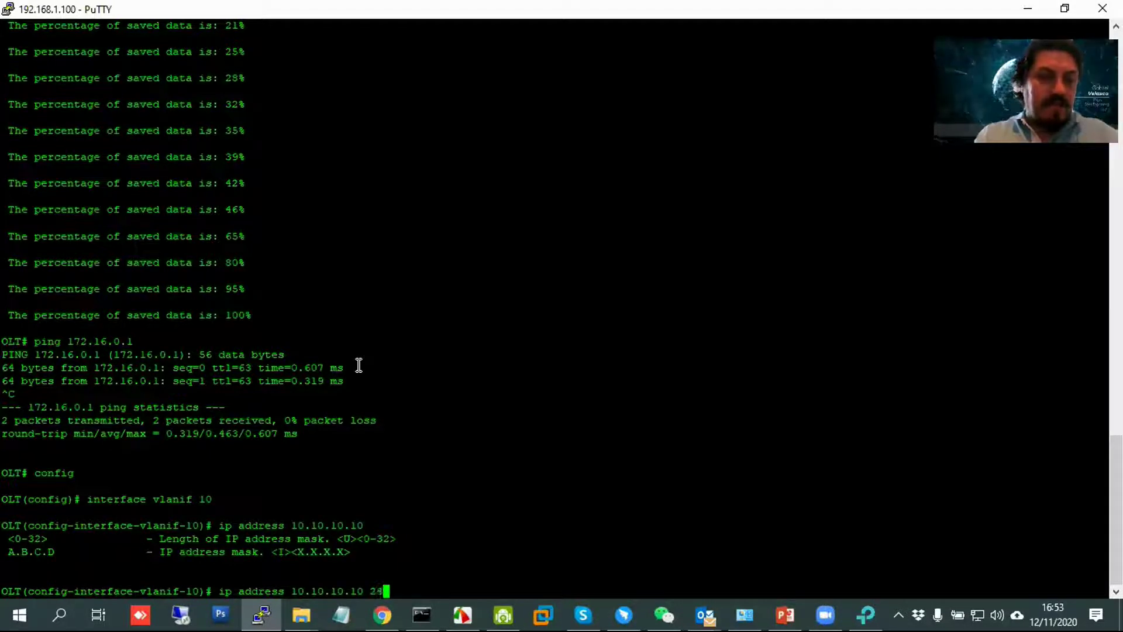
key("BackSpace")
key("BackSpace")
type("2")
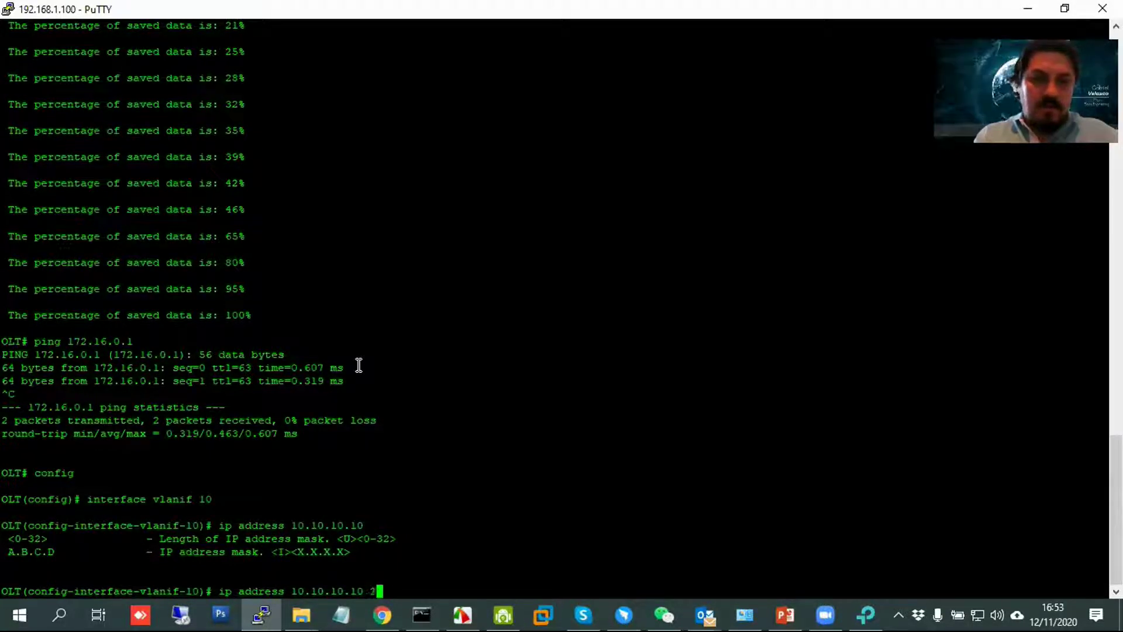
type("55.255.255.0")
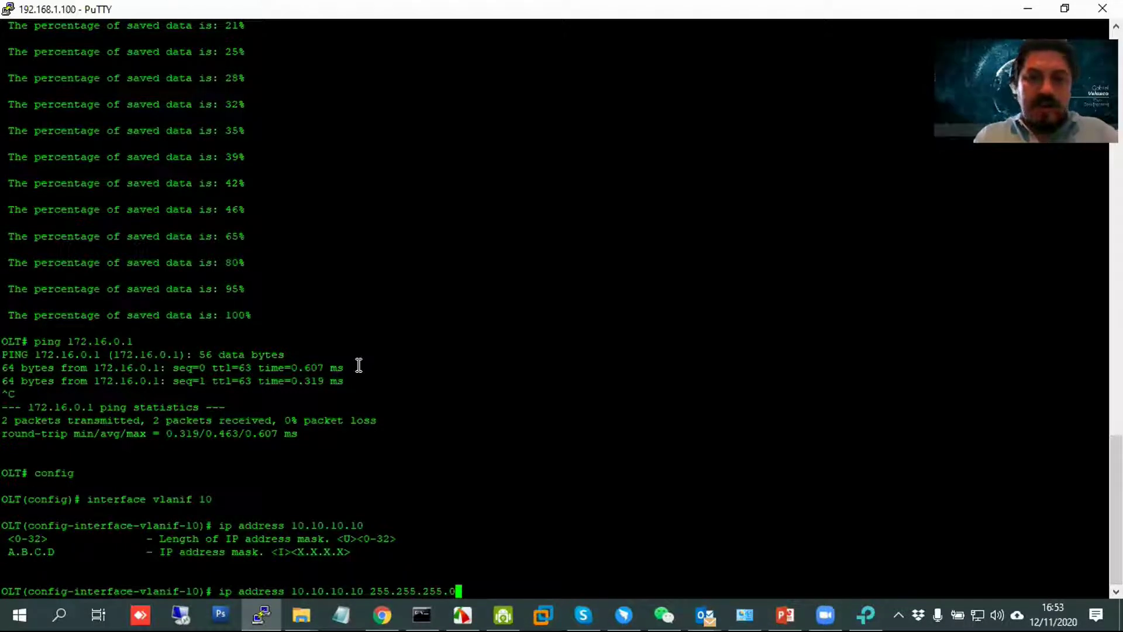
key("Return")
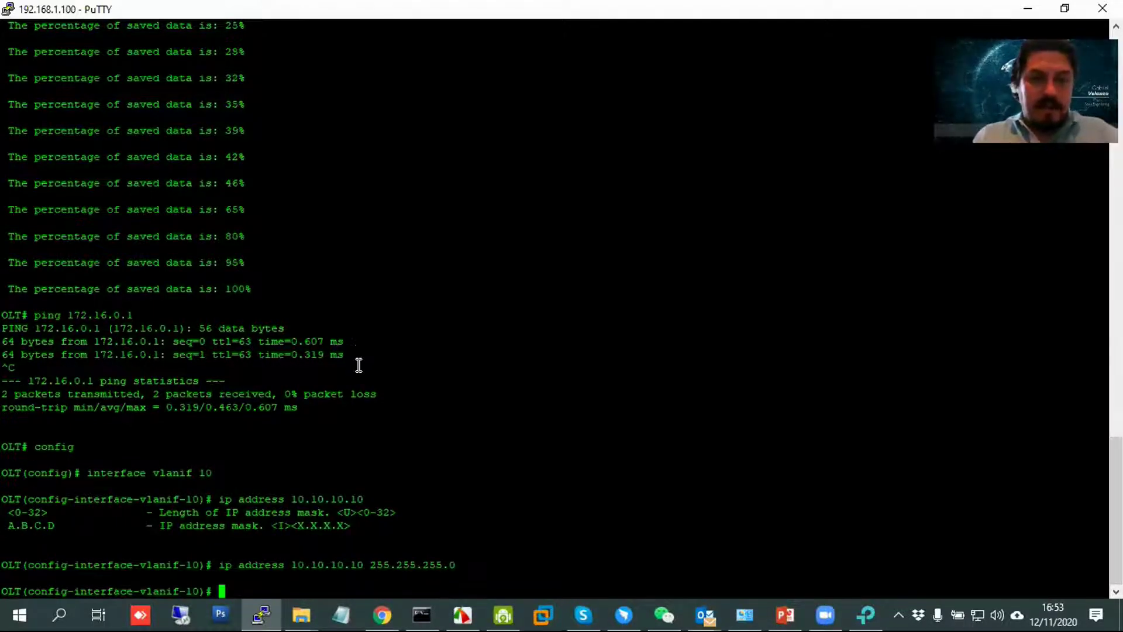
type("exit")
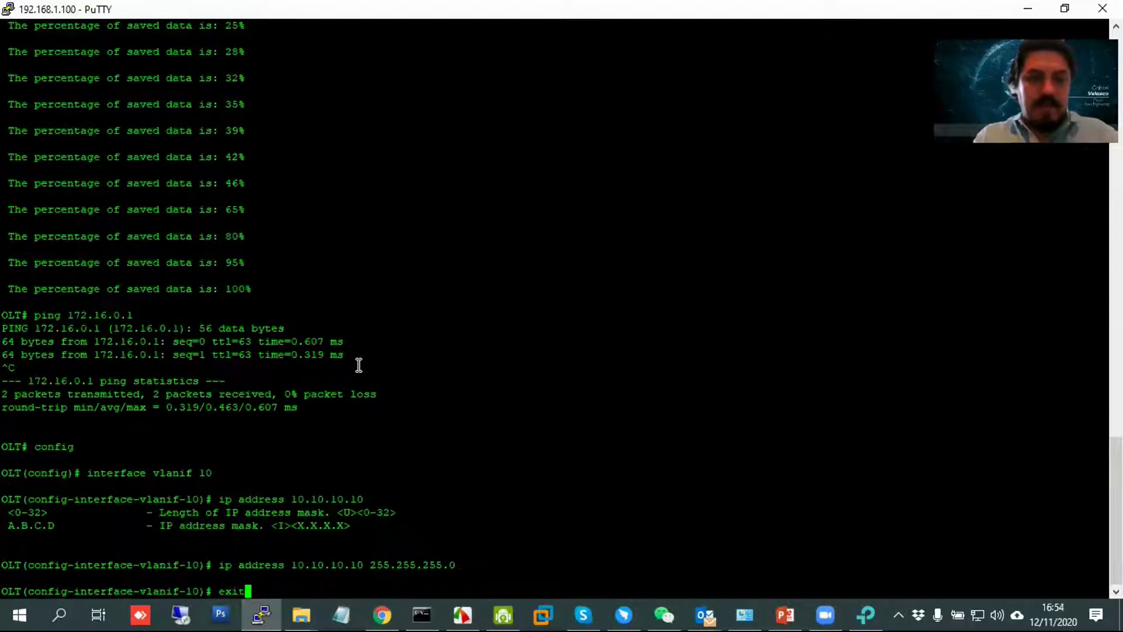
key("Return")
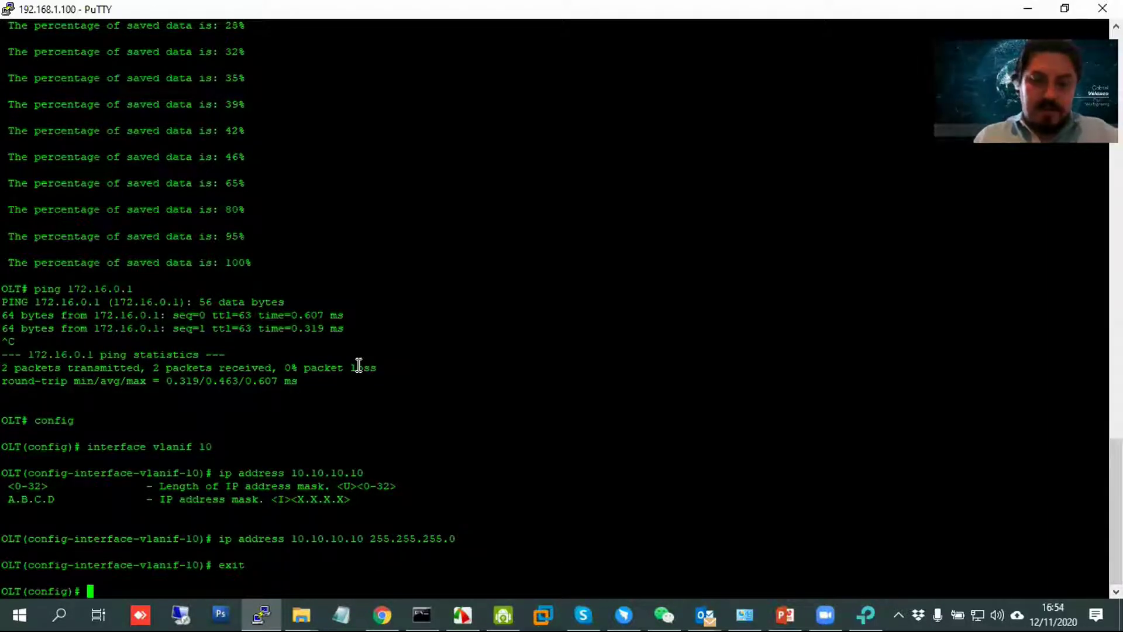
Give vlanif 20 the address 20.20.20.20/24, then exit the interface.
key("Up")
key("Up")
key("Up")
key("Up")
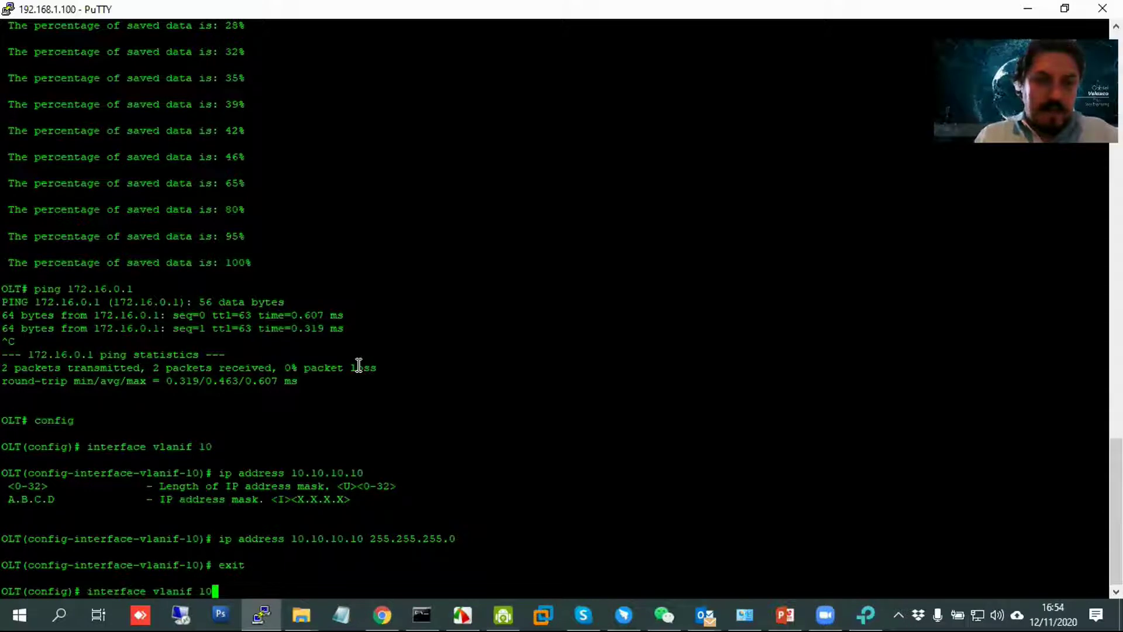
key("BackSpace")
key("BackSpace")
type("20")
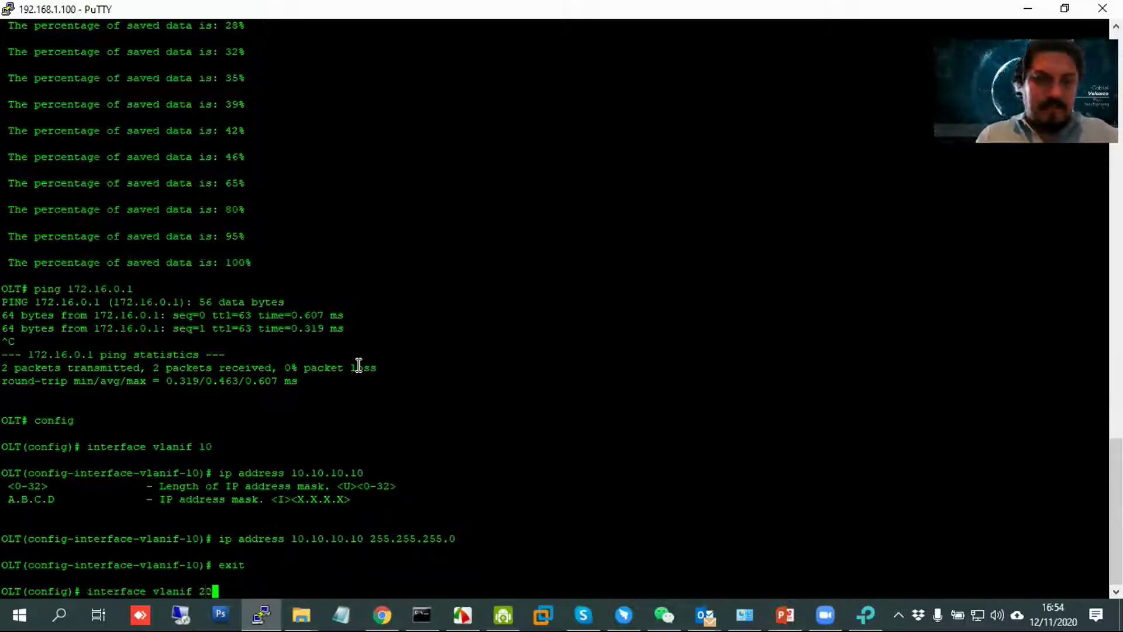
key("Return")
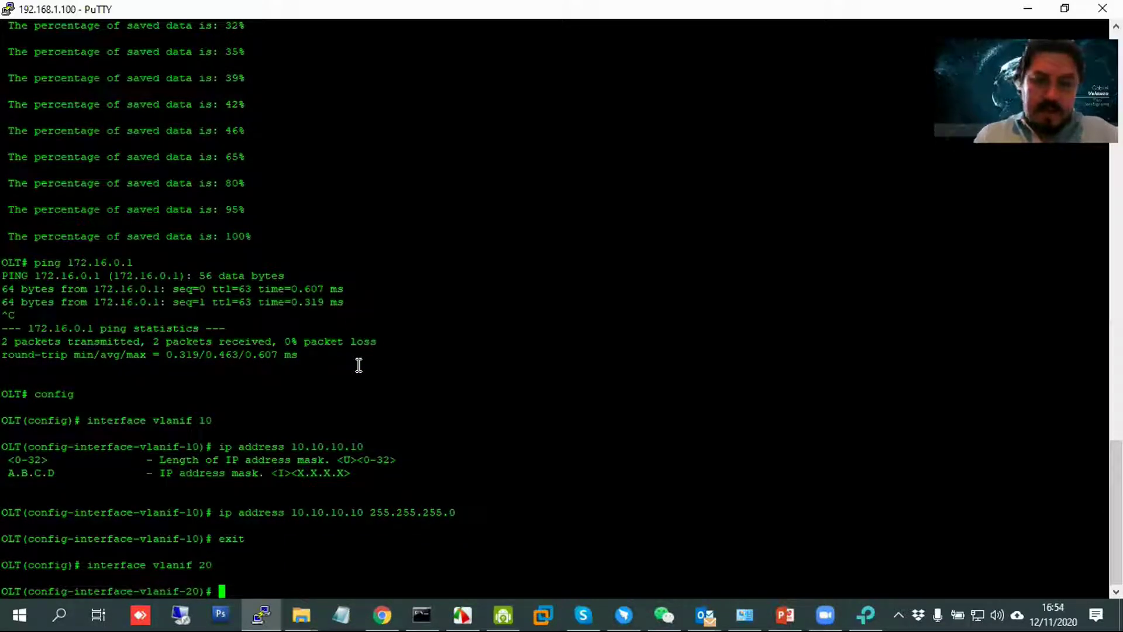
type("ip address ")
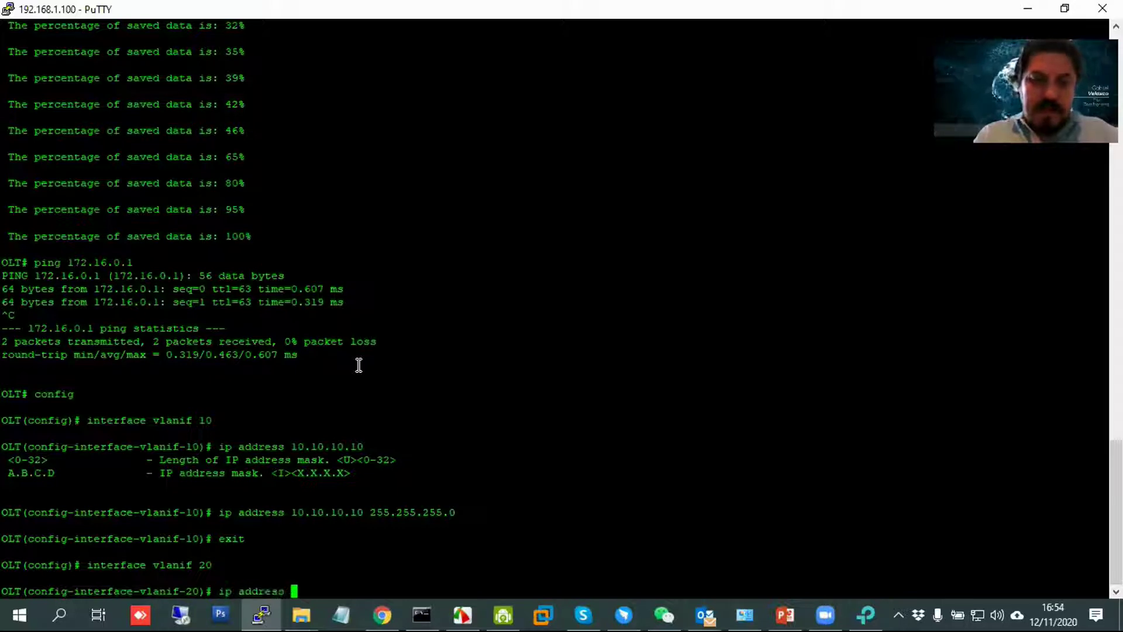
type("20.2")
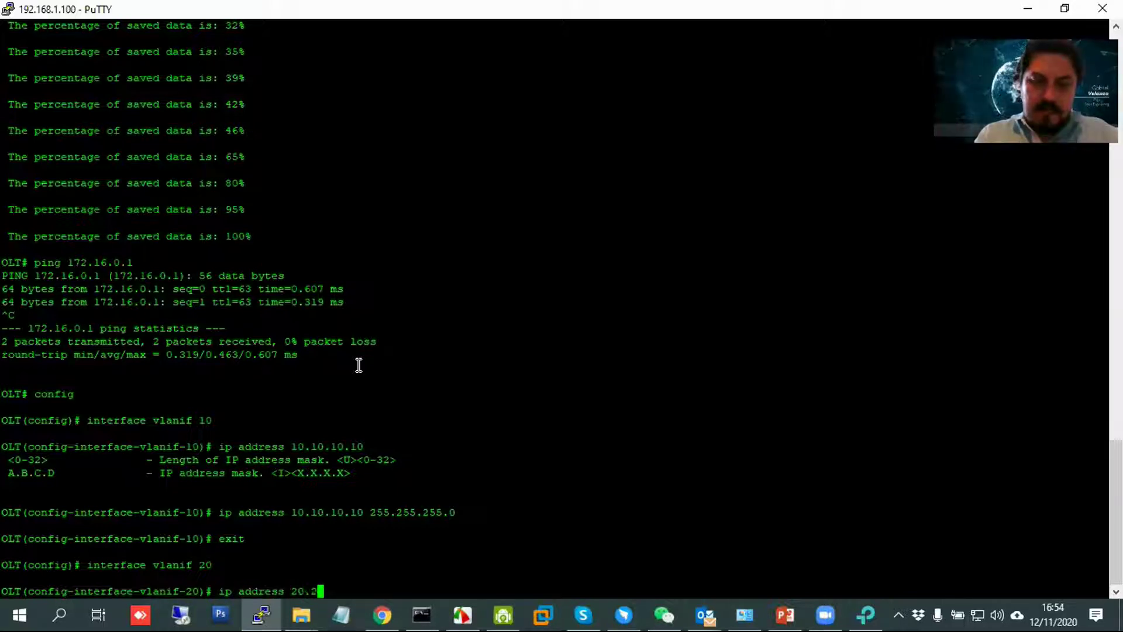
type("0.20.20.")
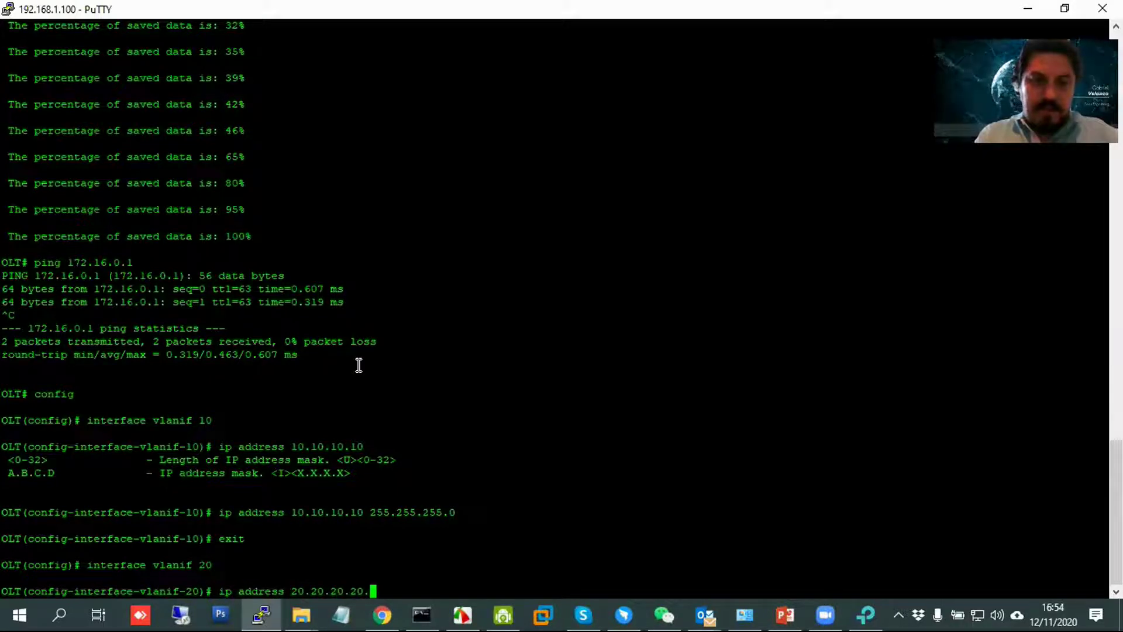
key("BackSpace")
type(" 24")
key("Return")
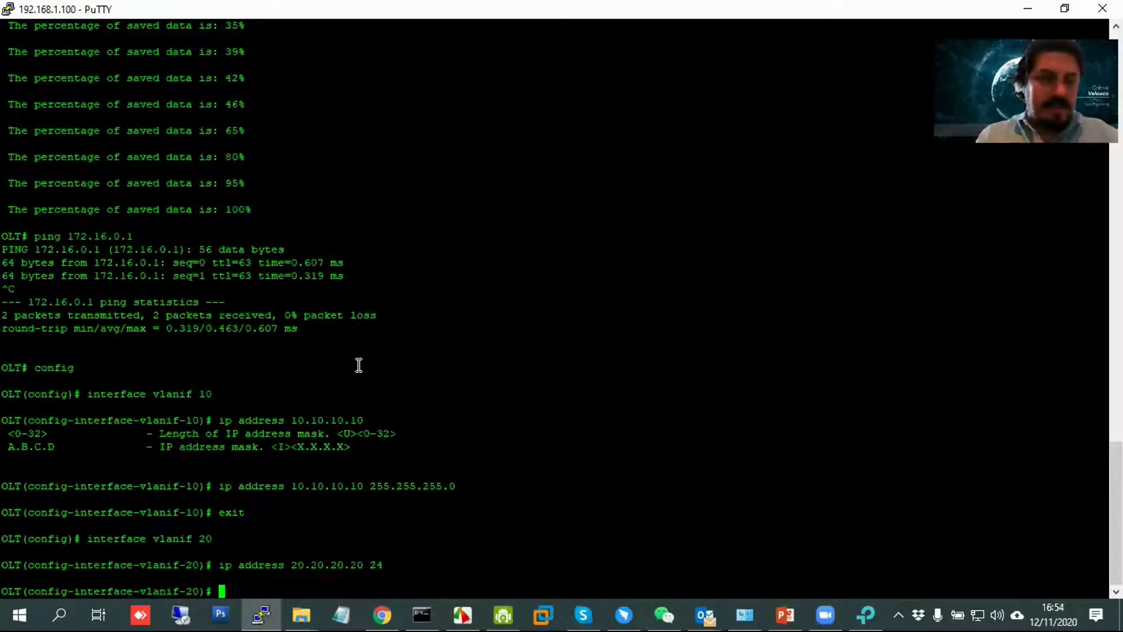
type("exit")
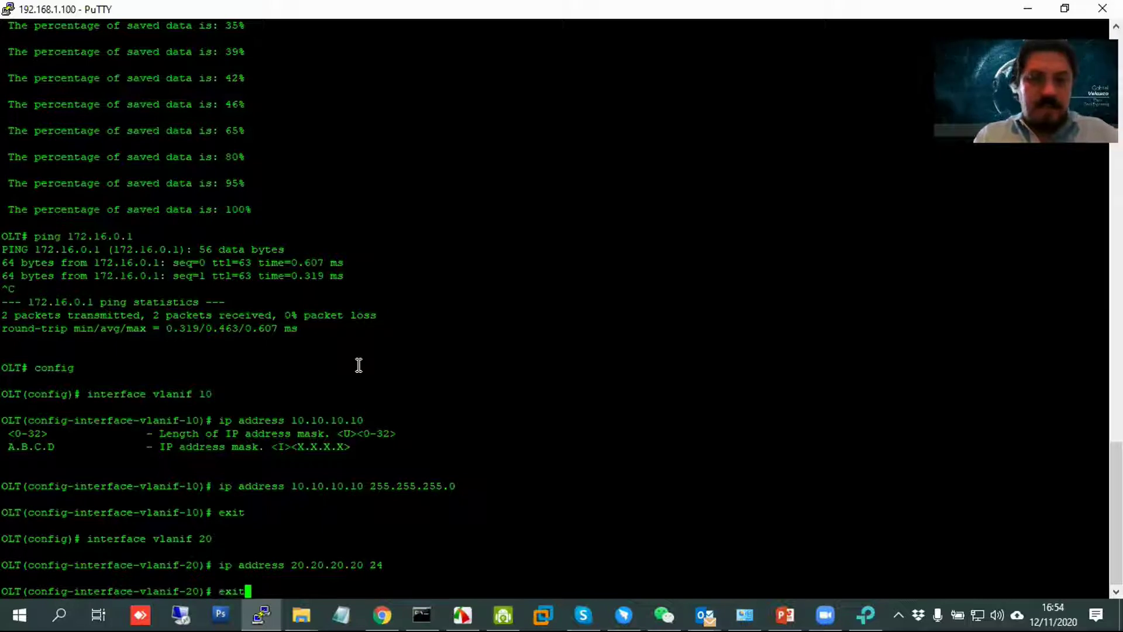
key("Return")
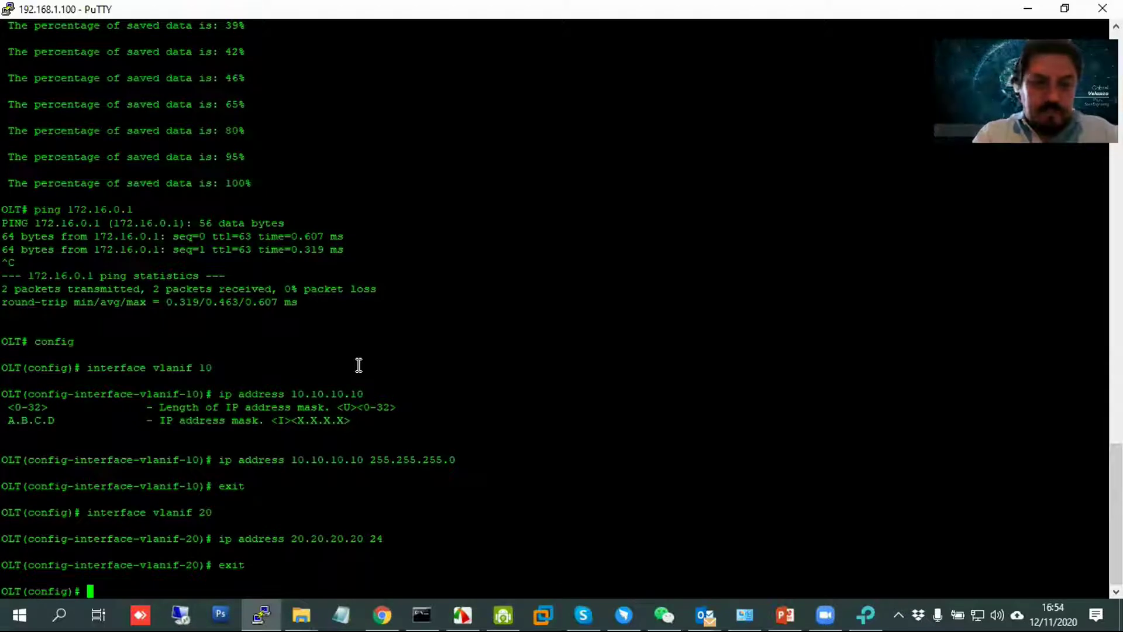
Give vlanif 30 the address 30.30.30.30/24, adding the missing mask, then exit the interface.
key("Up")
key("Up")
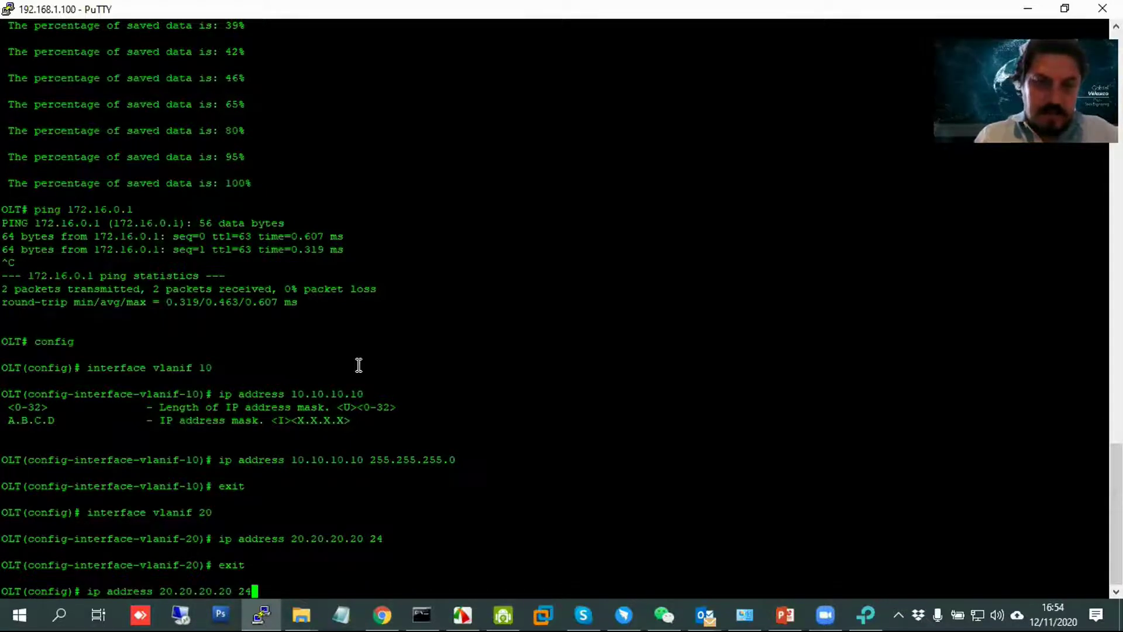
key("Up")
key("BackSpace")
key("BackSpace")
type("30")
key("Return")
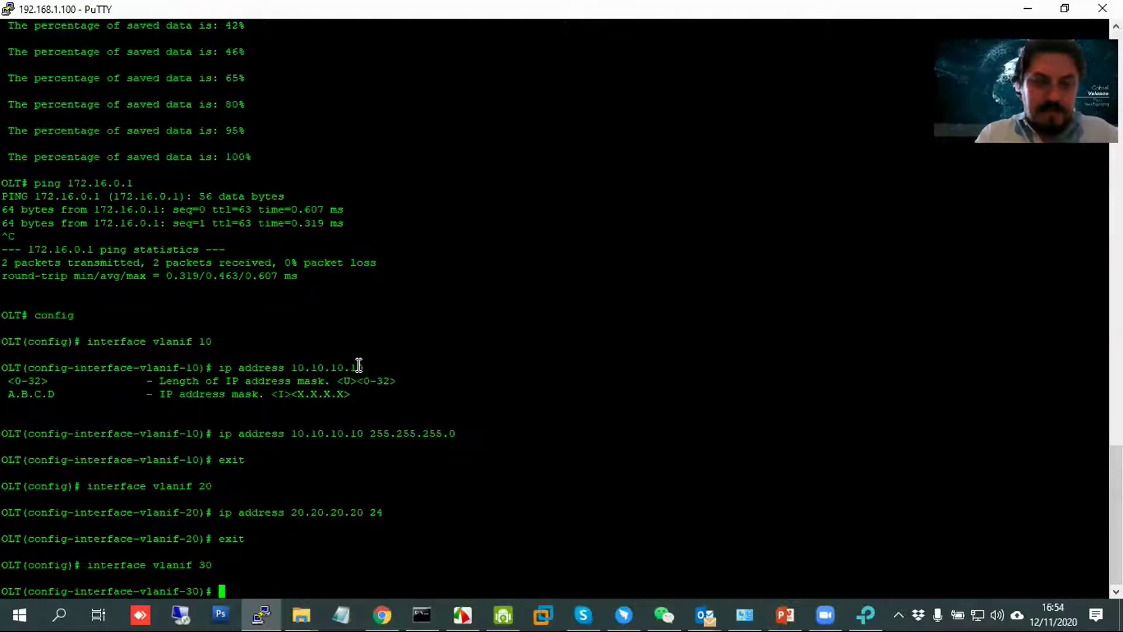
type("ip address ")
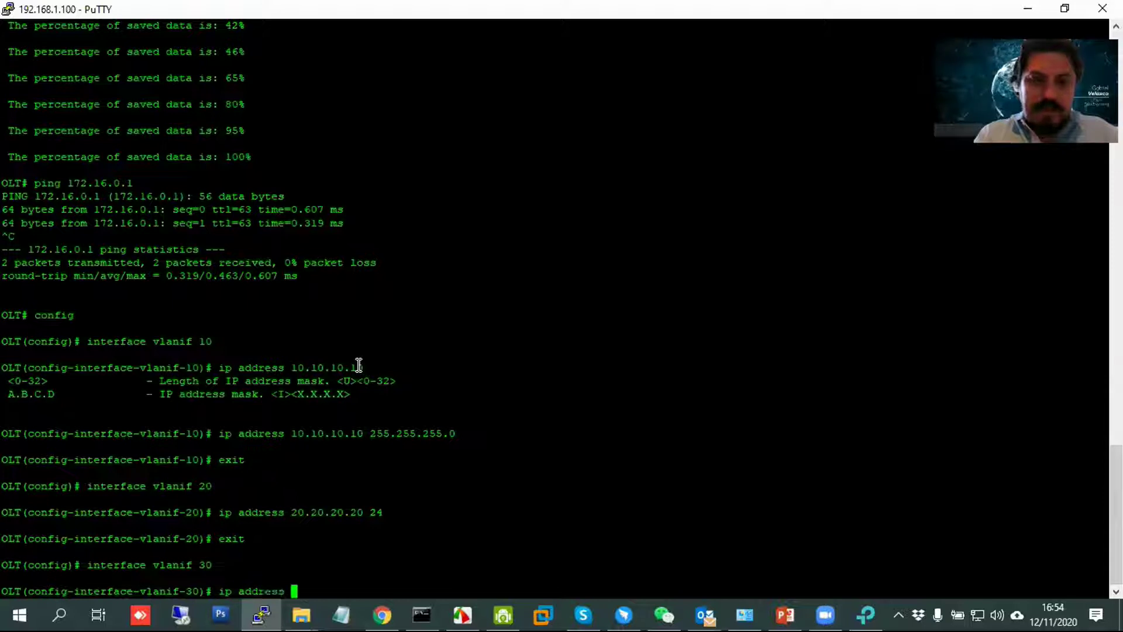
type("30")
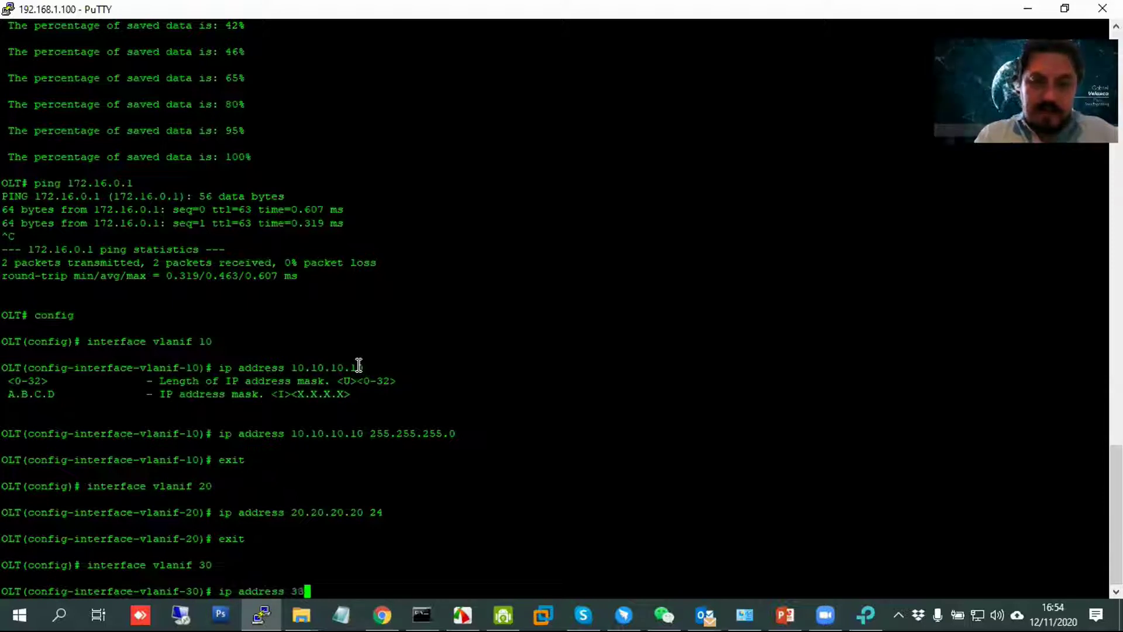
type(".30.30.30")
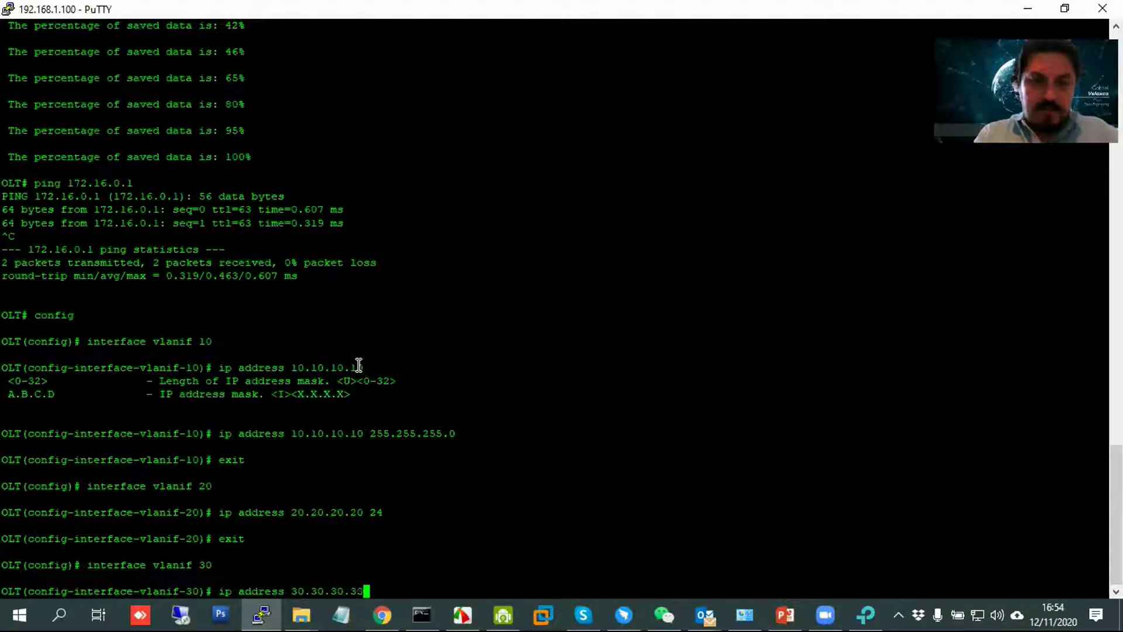
key("Return")
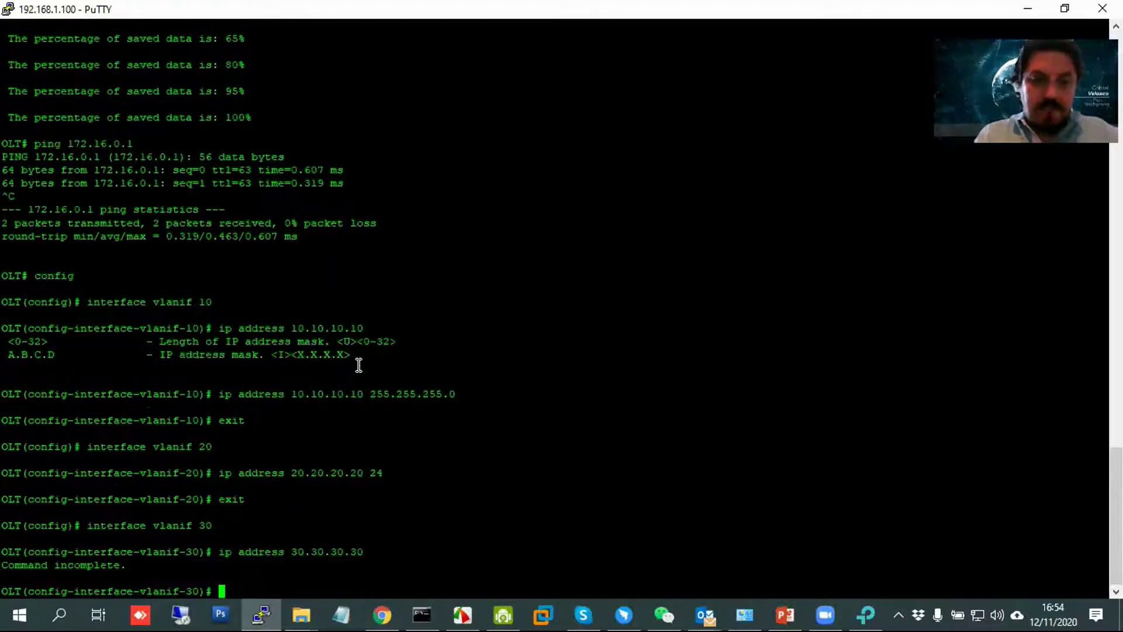
key("Up")
type("24")
key("Return")
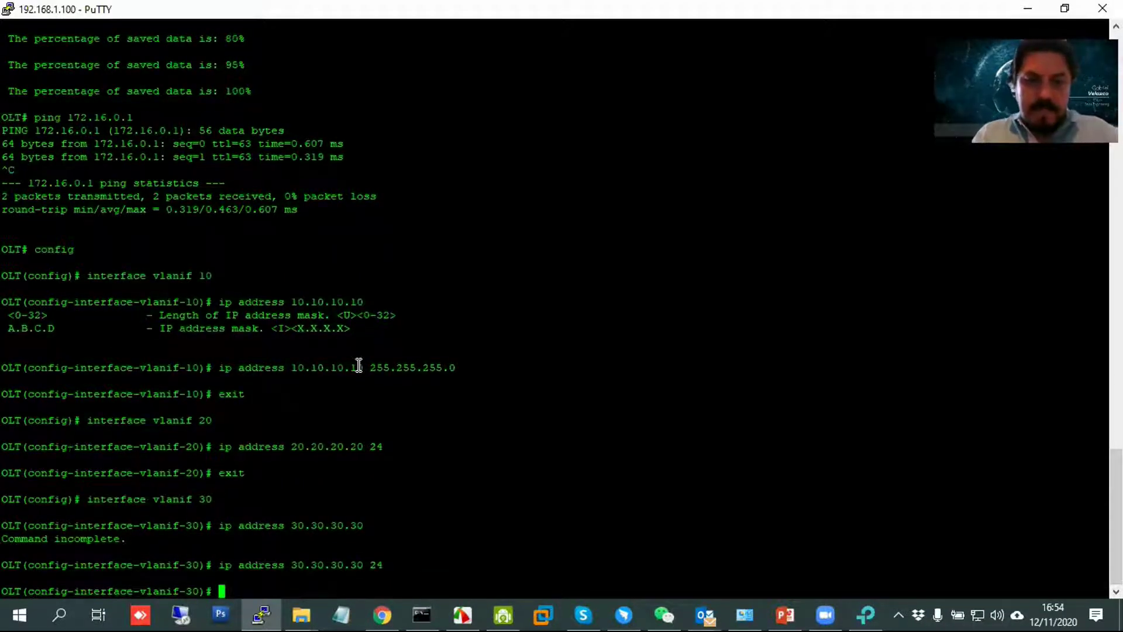
type("exit")
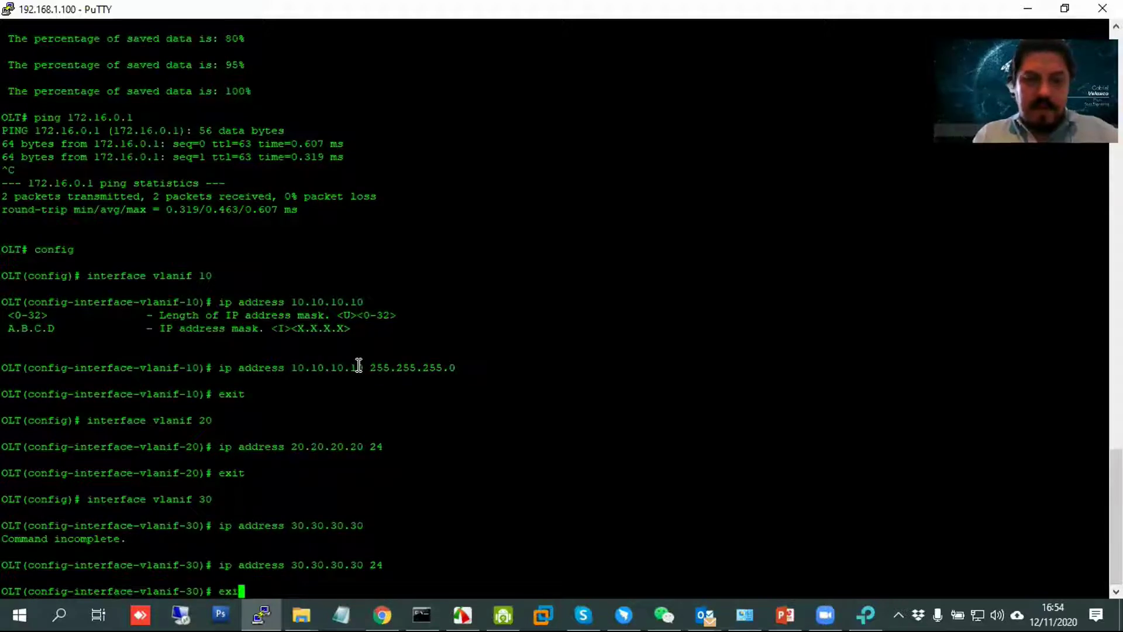
key("Return")
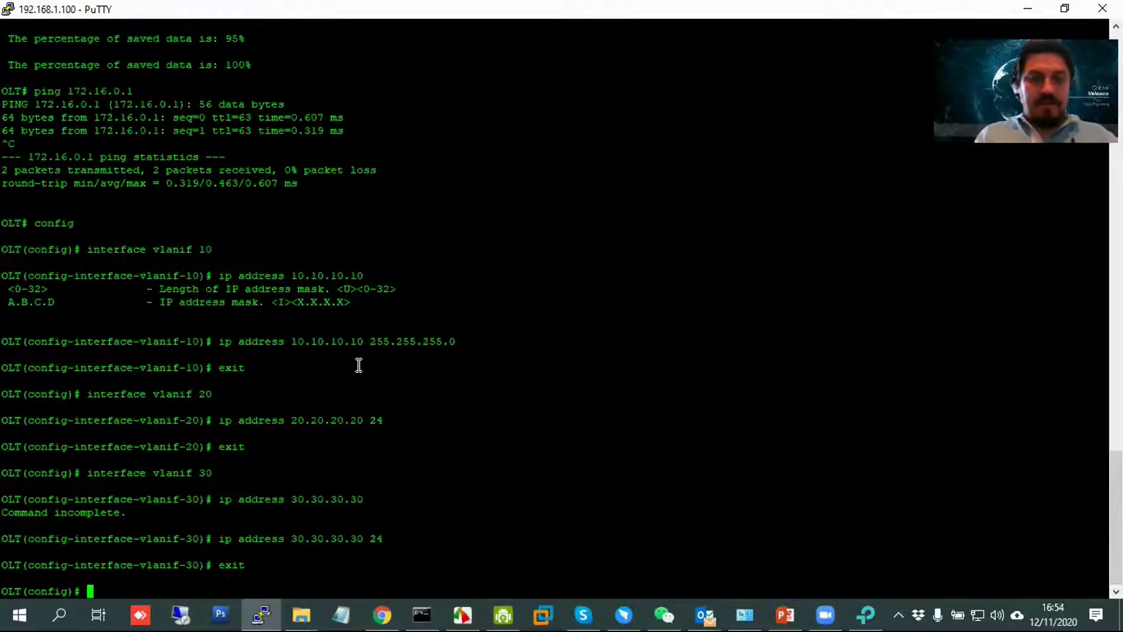
Save the OLT configuration and list it with show current-config, paging past --More--.
type("save")
key("Return")
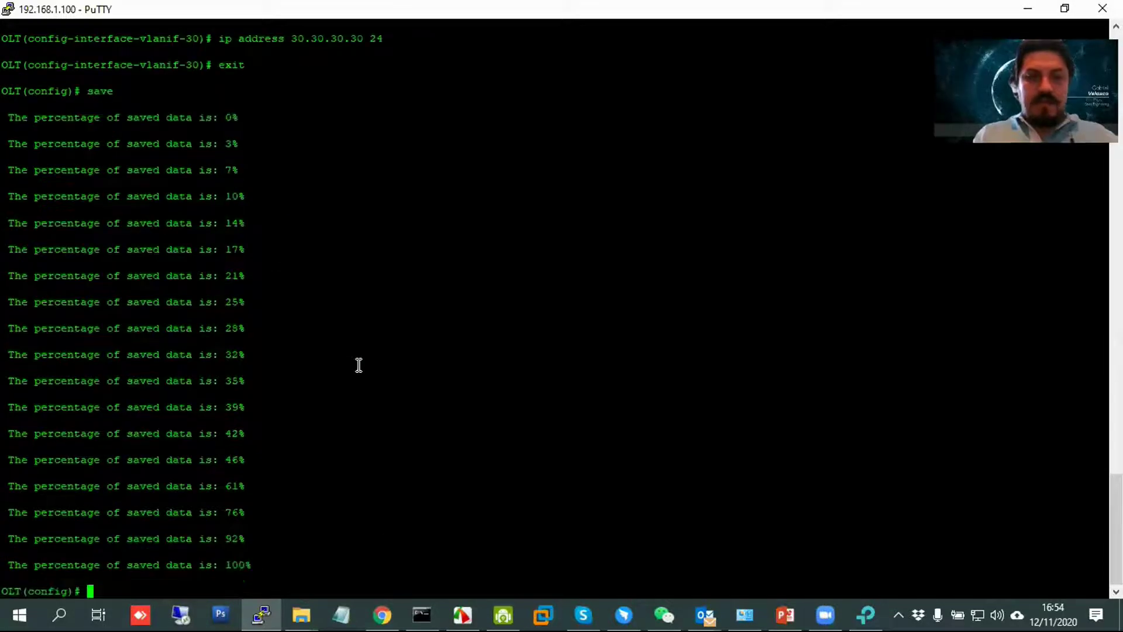
type("show co")
key("Return")
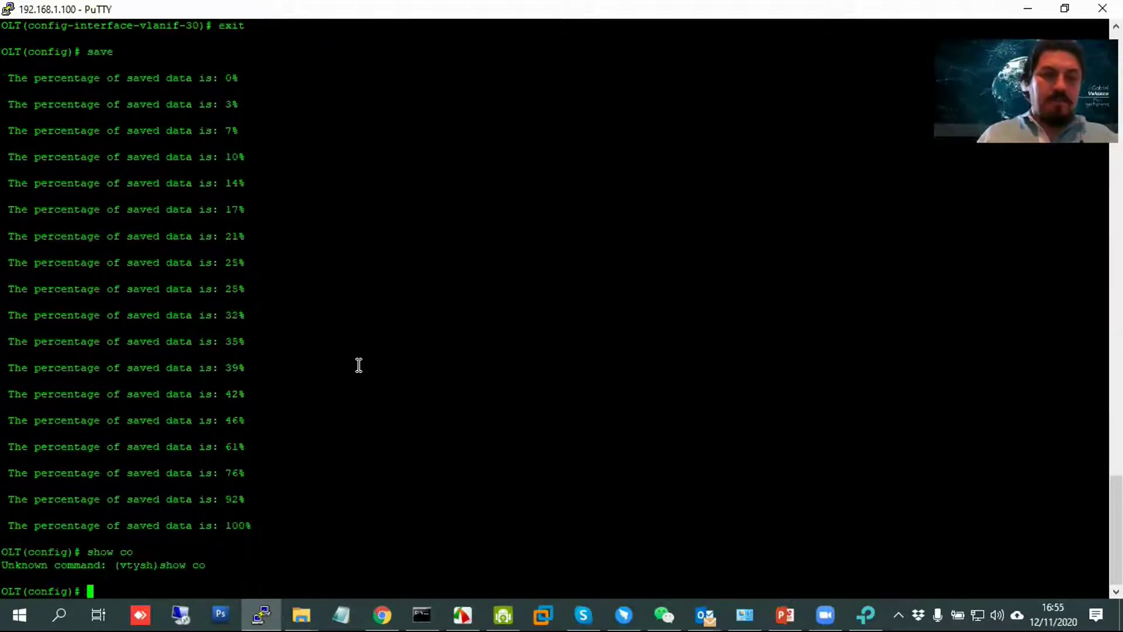
type("show ")
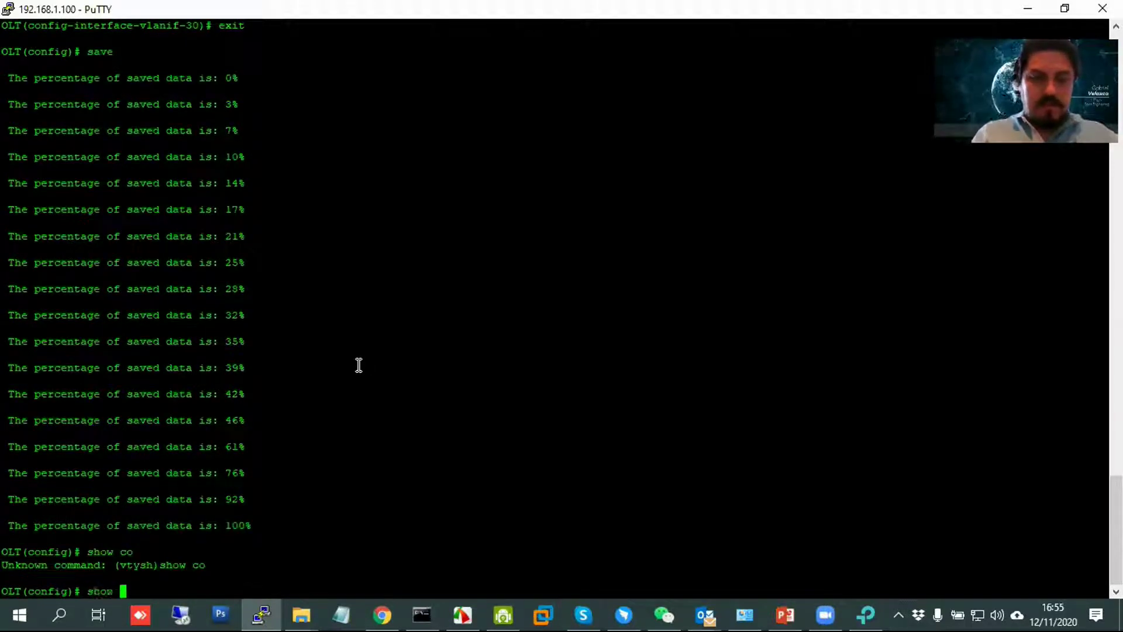
type("current-config")
key("Return")
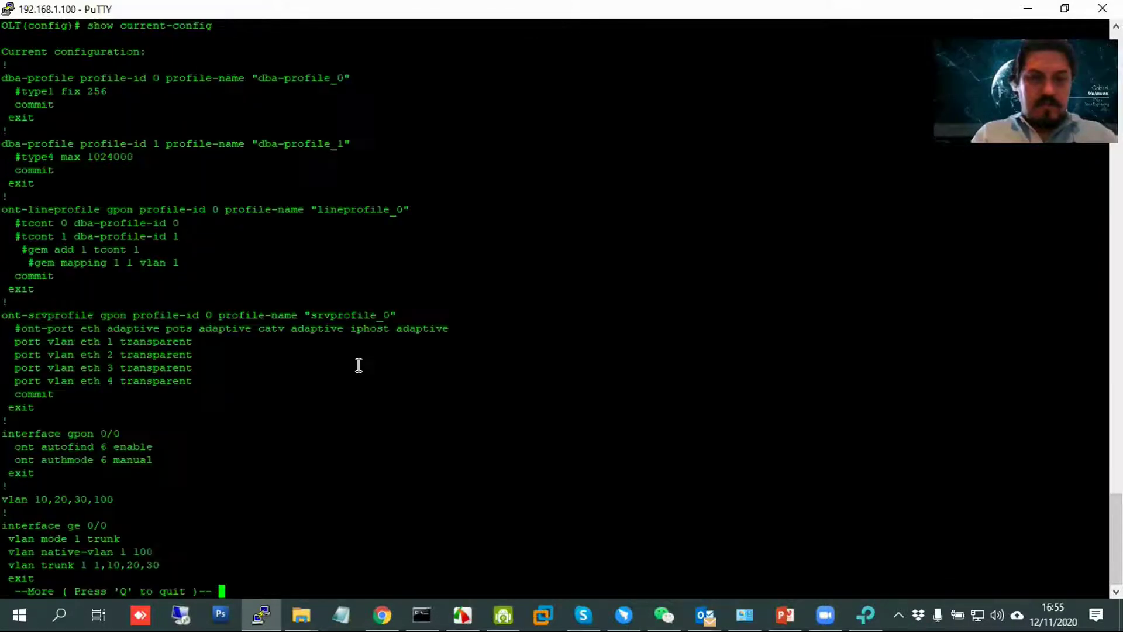
key("space")
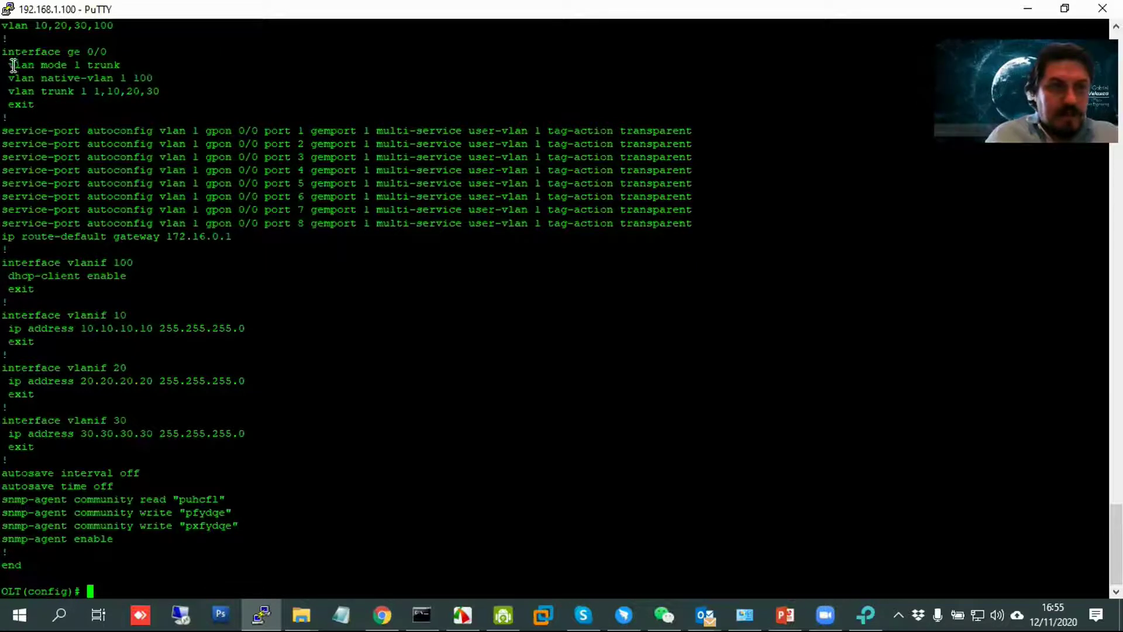
Highlight the ge 0/0 native-vlan 100 and trunk 1,10,20,30 lines, vlanif address blocks and snmp-agent line.
left_click_drag(3, 48, 167, 104)
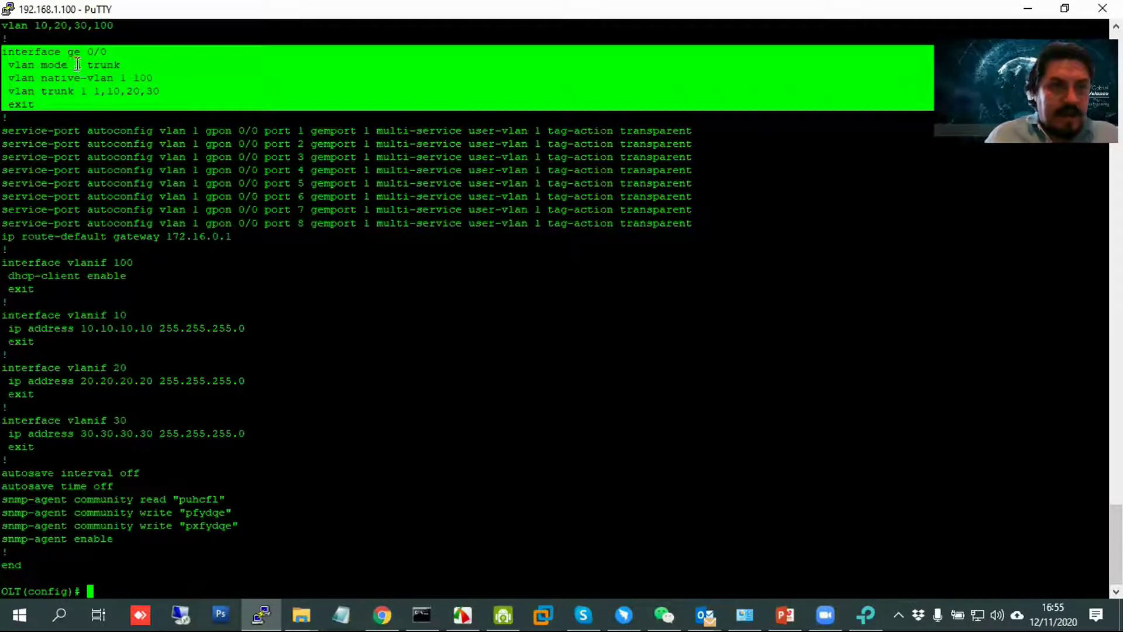
left_click_drag(76, 64, 9, 79)
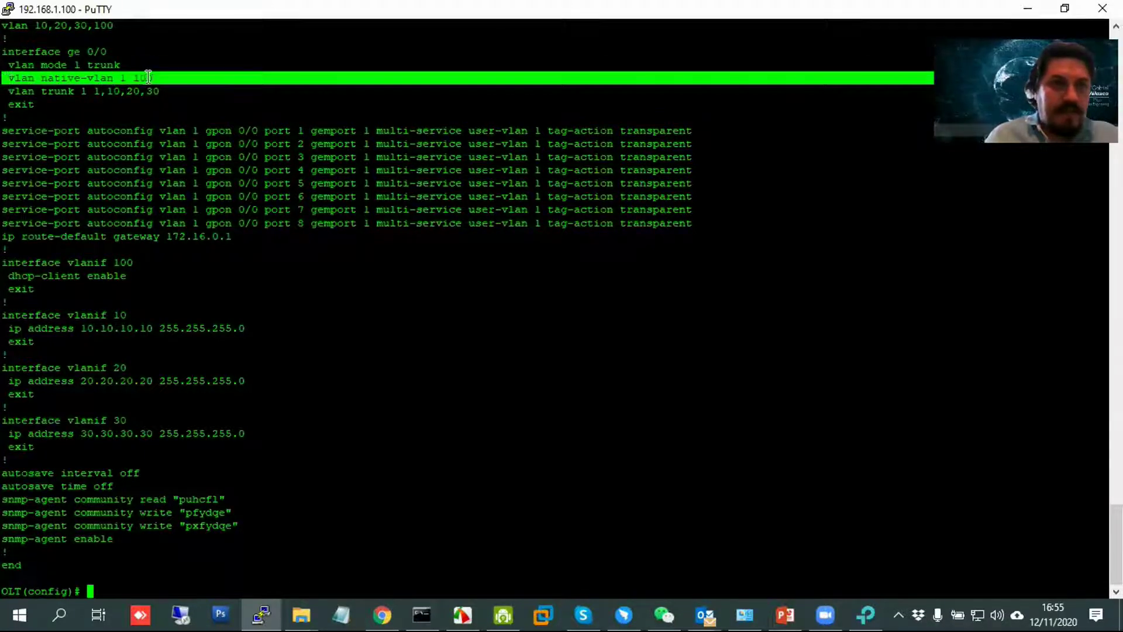
left_click_drag(13, 92, 232, 92)
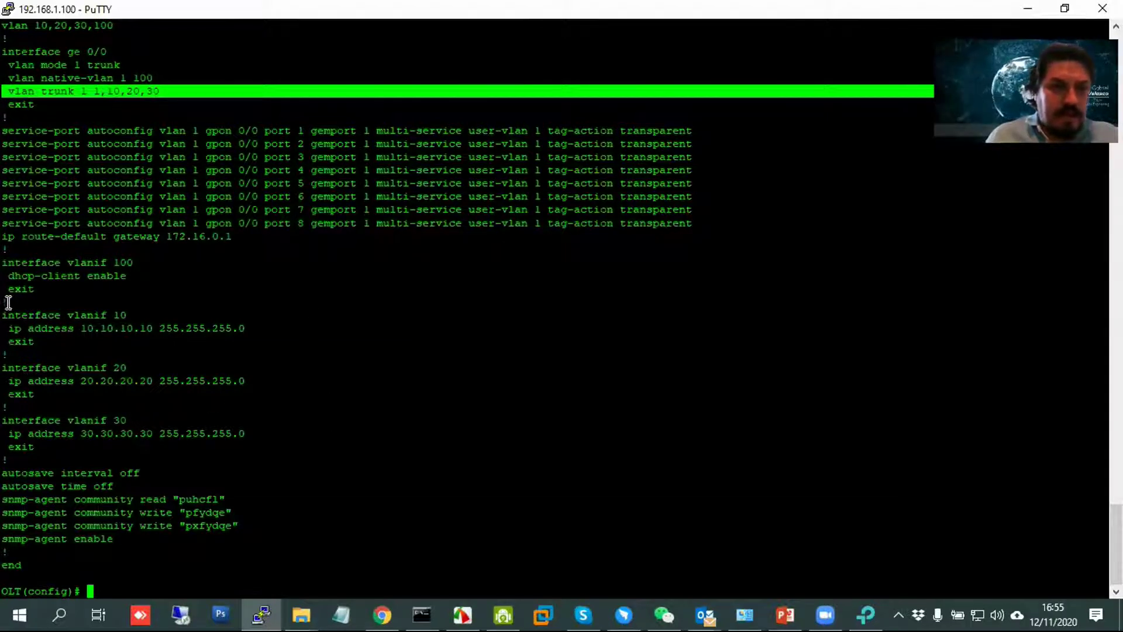
left_click(24, 316)
left_click_drag(23, 316, 281, 447)
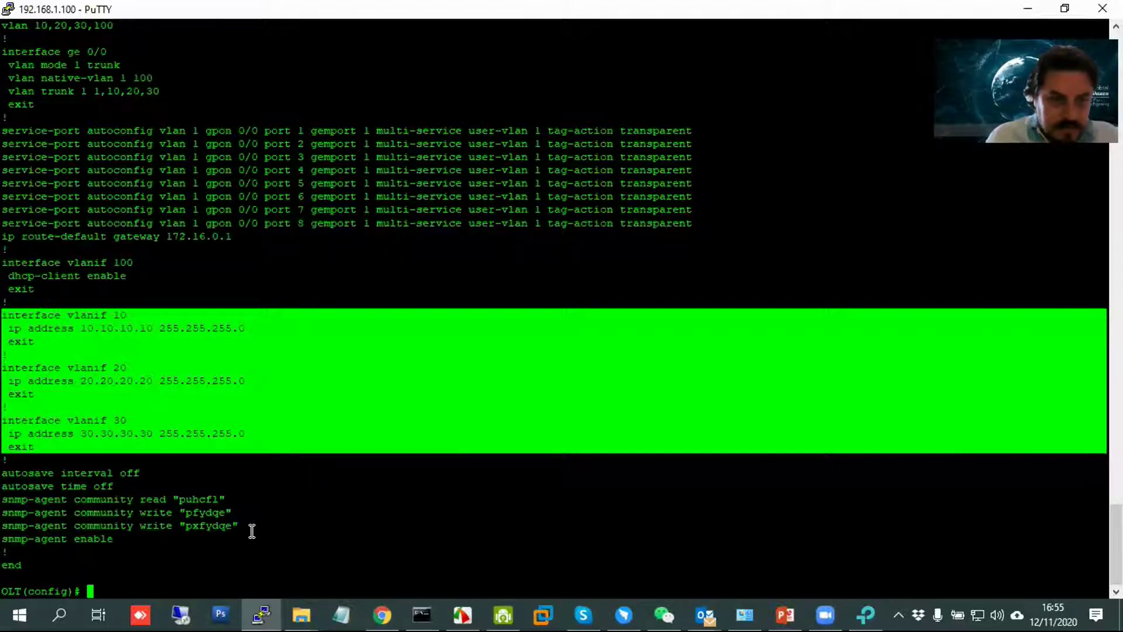
left_click_drag(241, 515, 9, 515)
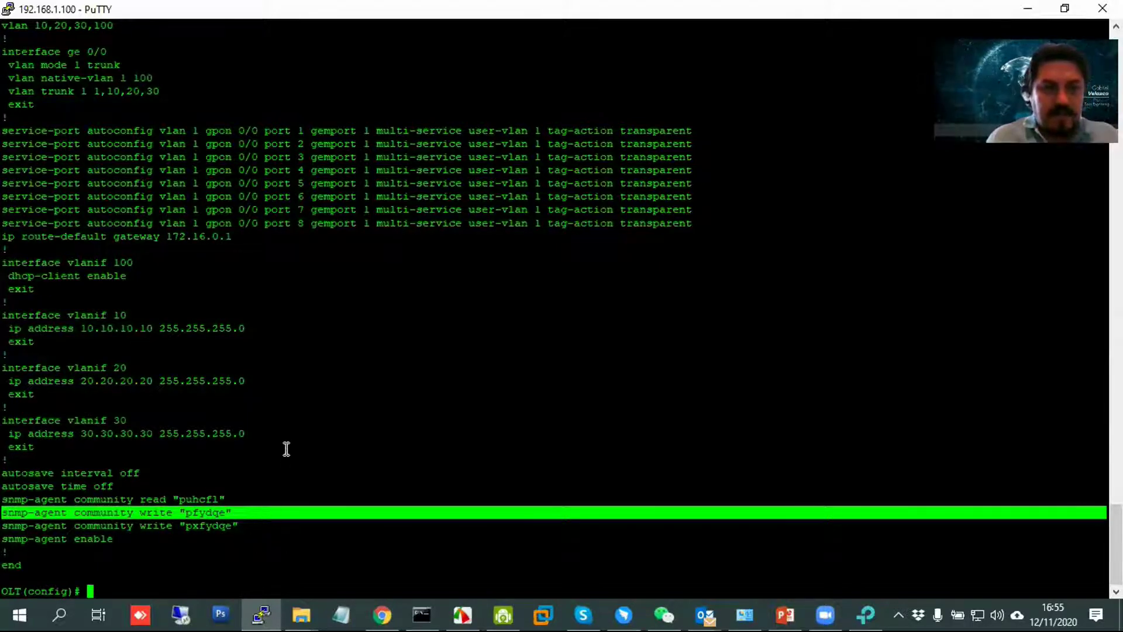
scroll(321, 390, "up", 20)
scroll(321, 391, "down", 19)
scroll(321, 390, "down", 5)
scroll(321, 391, "up", 20)
scroll(322, 390, "down", 15)
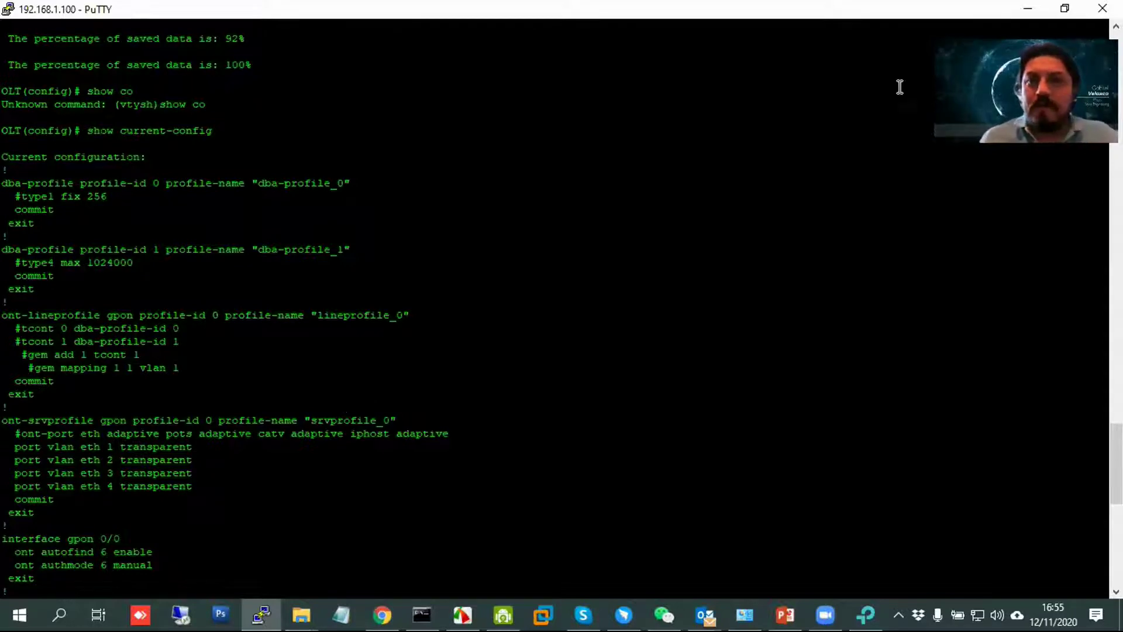
Minimize PuTTY, review the port VLAN list in Control Card Management, then close it.
left_click(1029, 8)
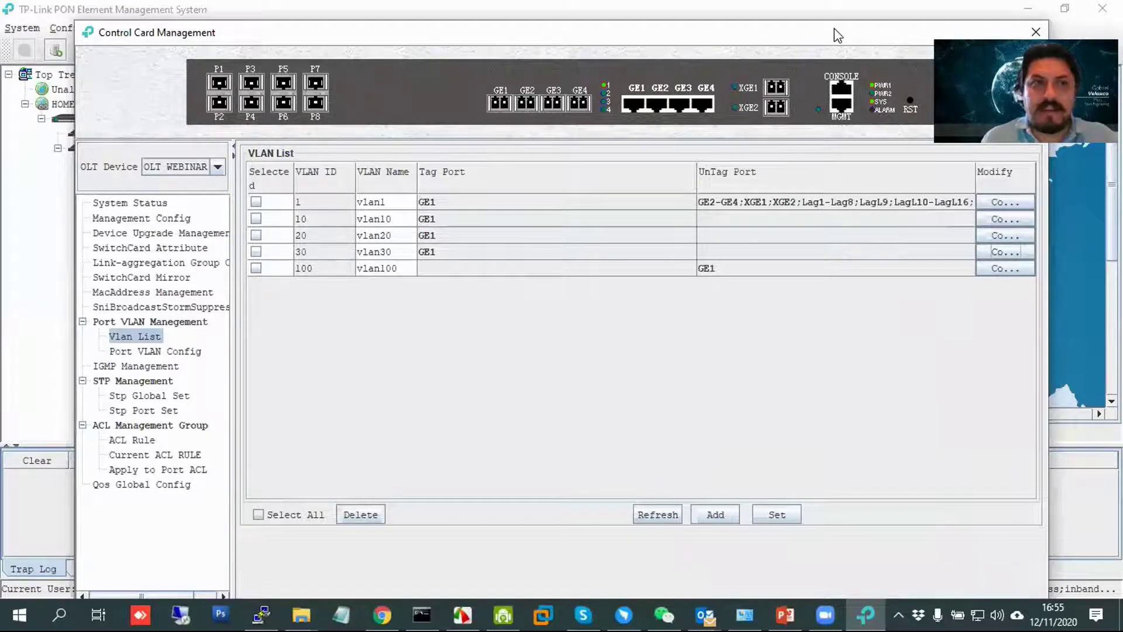
left_click_drag(836, 35, 770, 16)
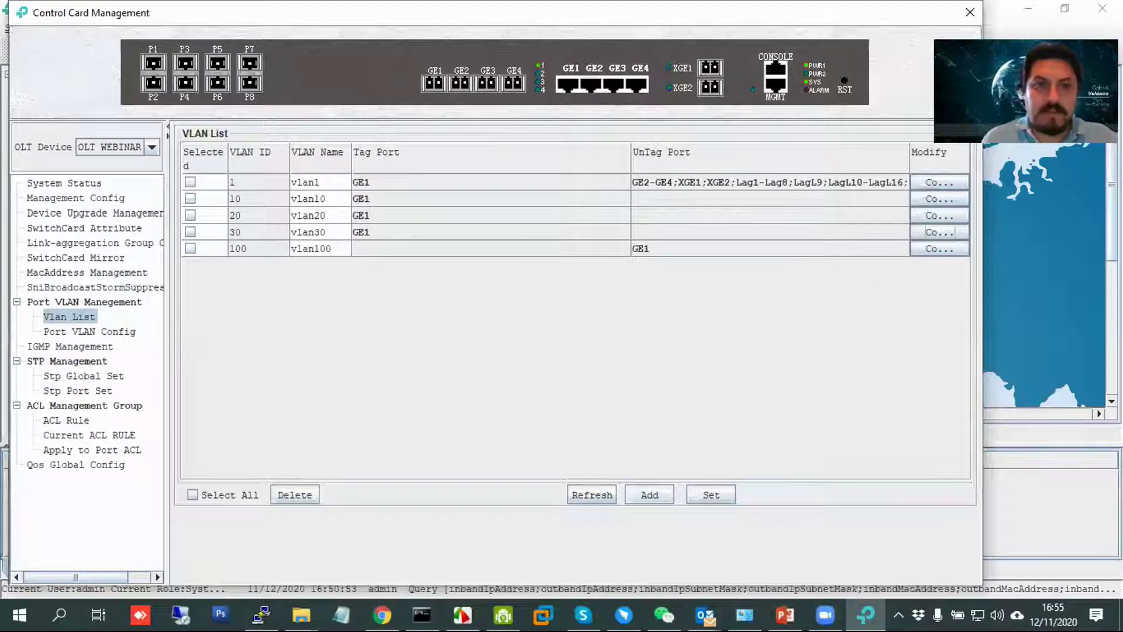
left_click(81, 331)
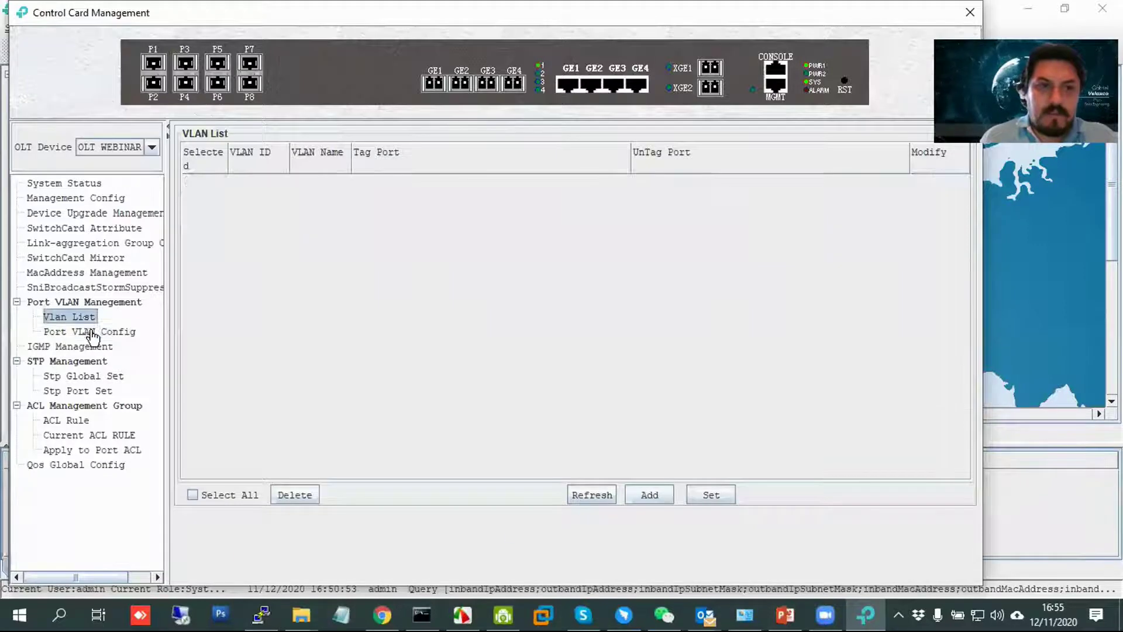
left_click(971, 12)
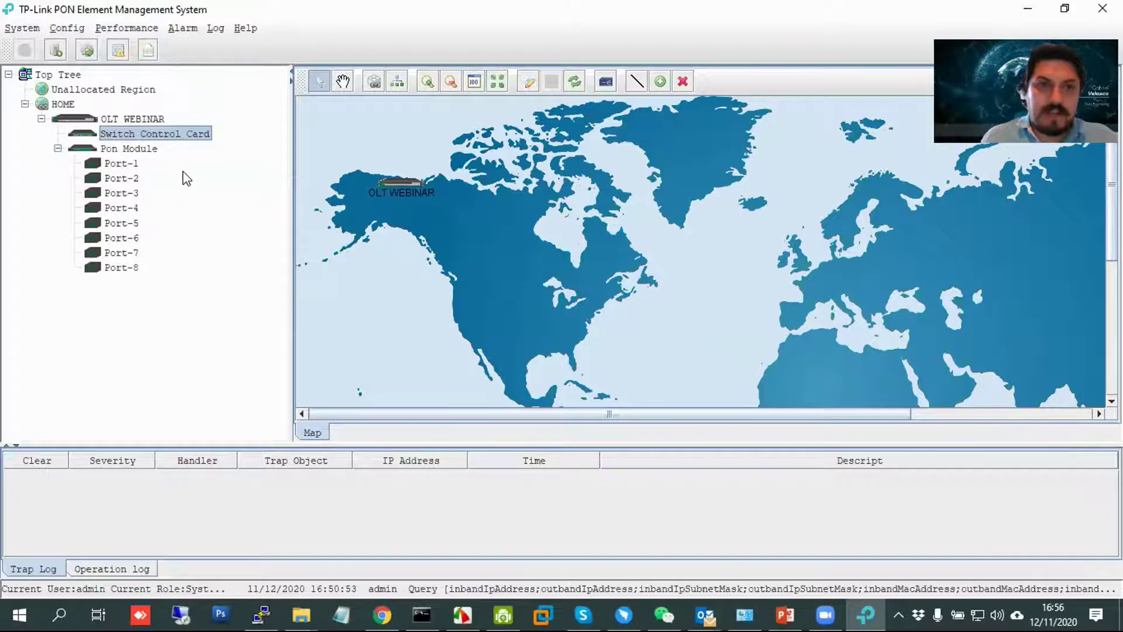
Start replacing the OLT WEBINAR device IP with 172.16.0., then close Property without saving.
right_click(143, 115)
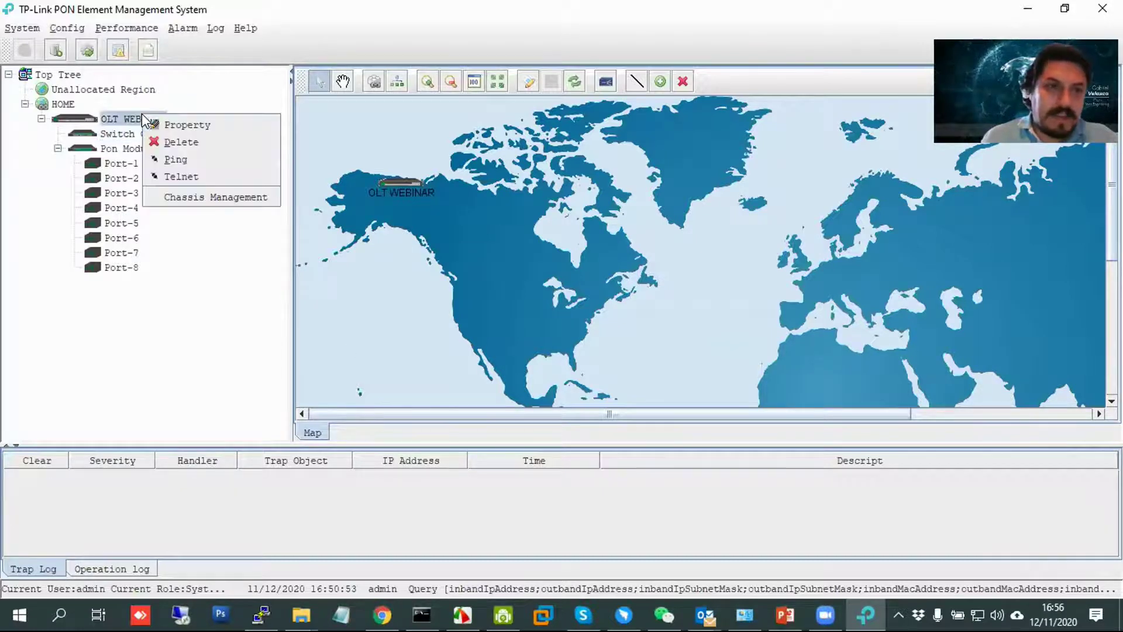
left_click(177, 122)
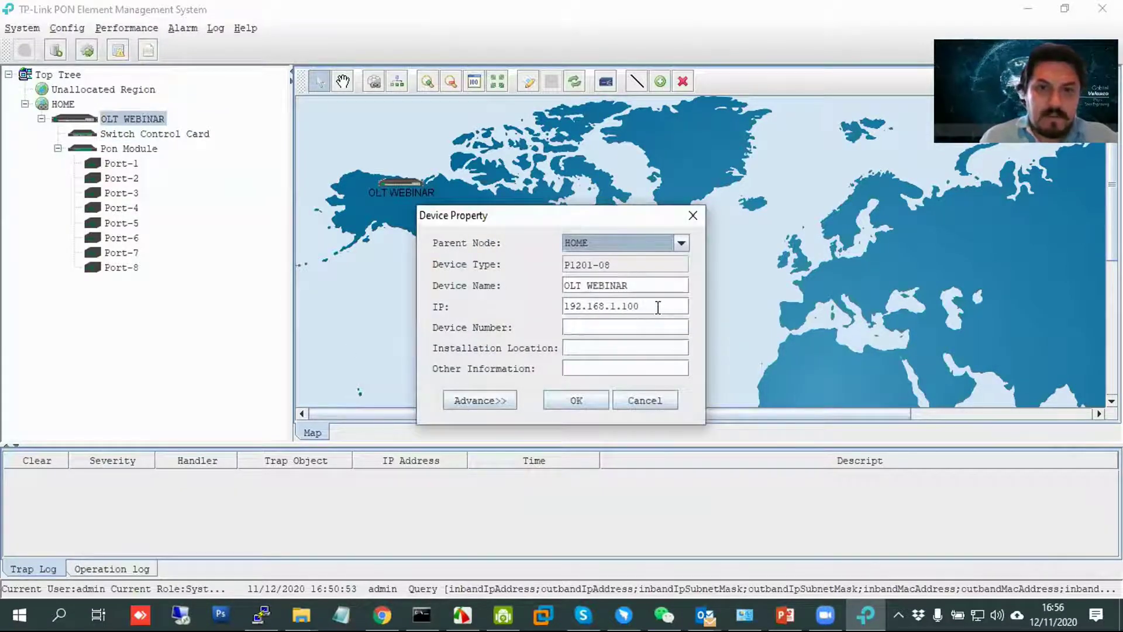
left_click_drag(661, 306, 475, 299)
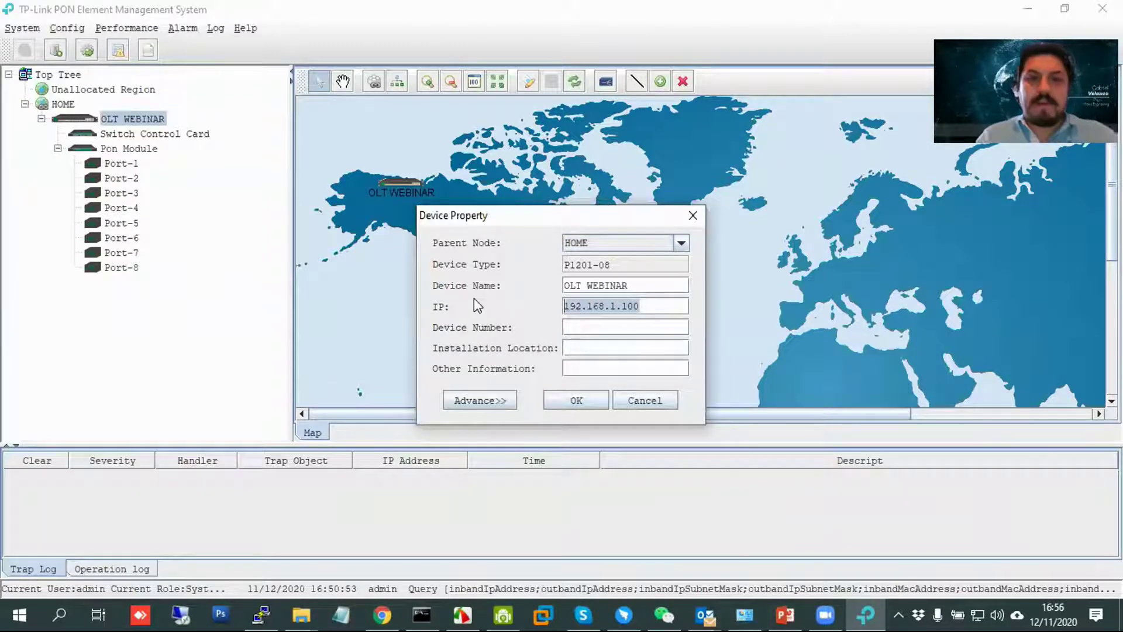
type("172.1.")
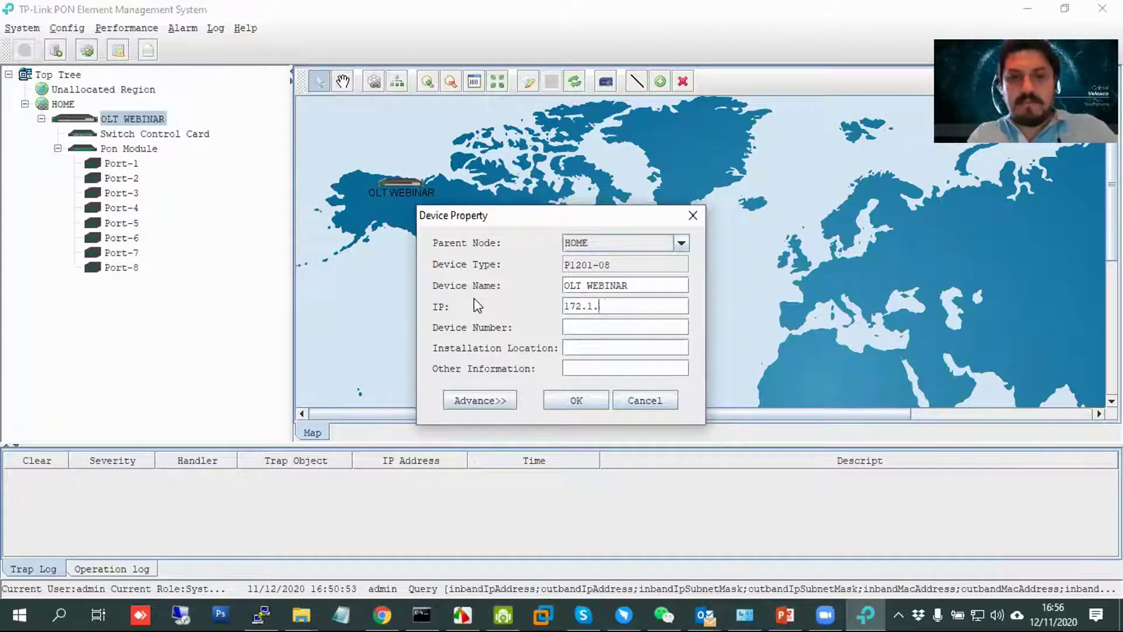
key("BackSpace")
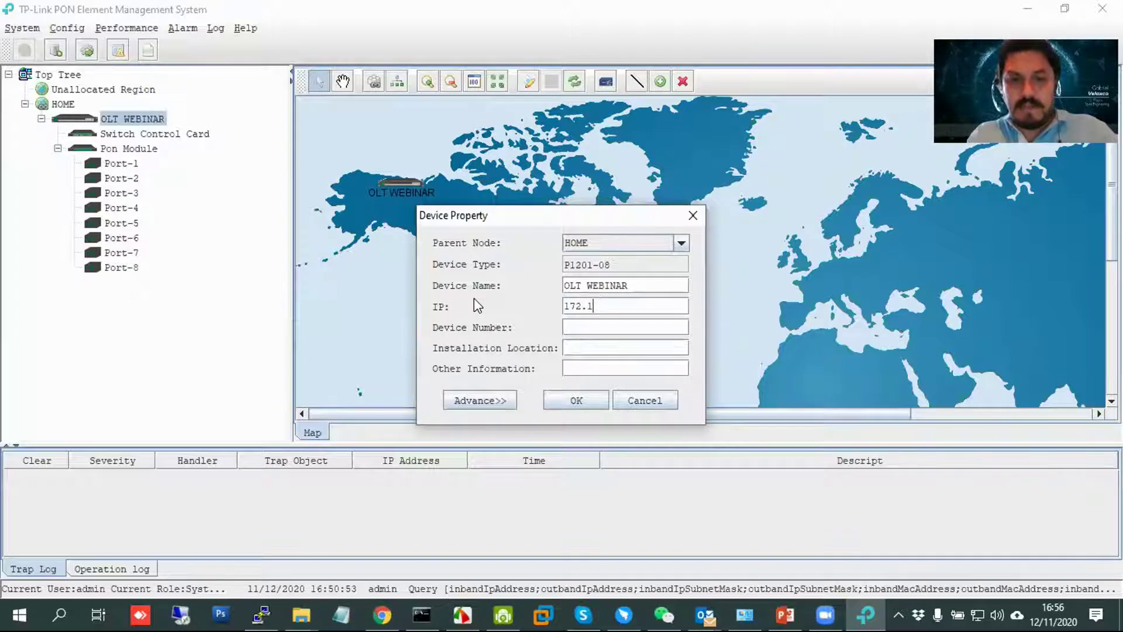
type("6.0.")
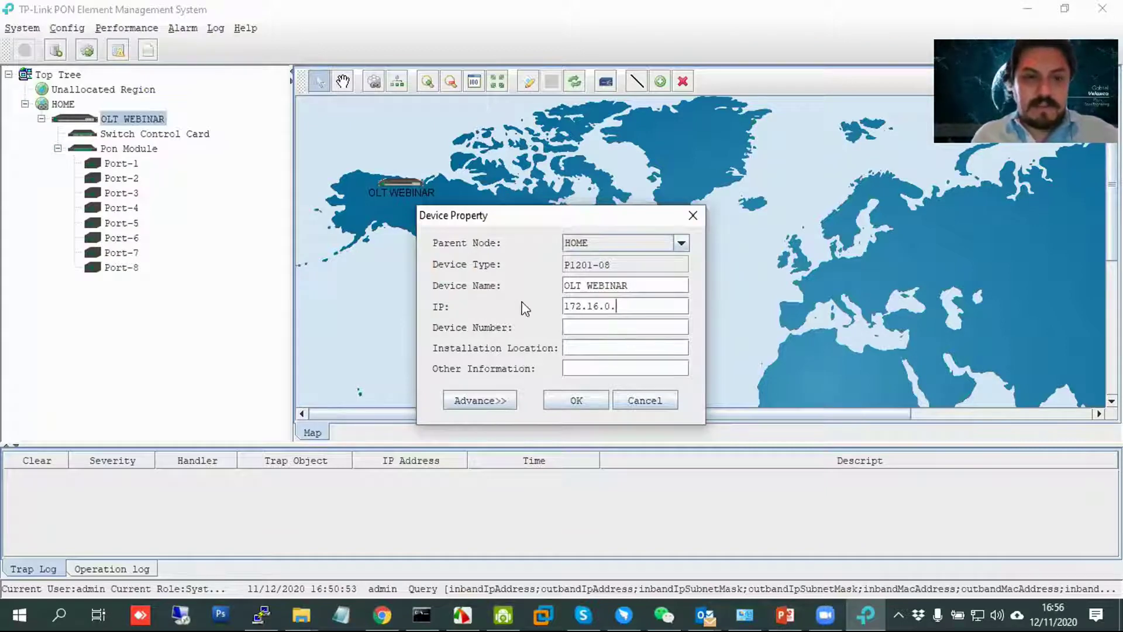
left_click(693, 216)
Read the inband management address in the switch control card's Management Config.
double_click(140, 135)
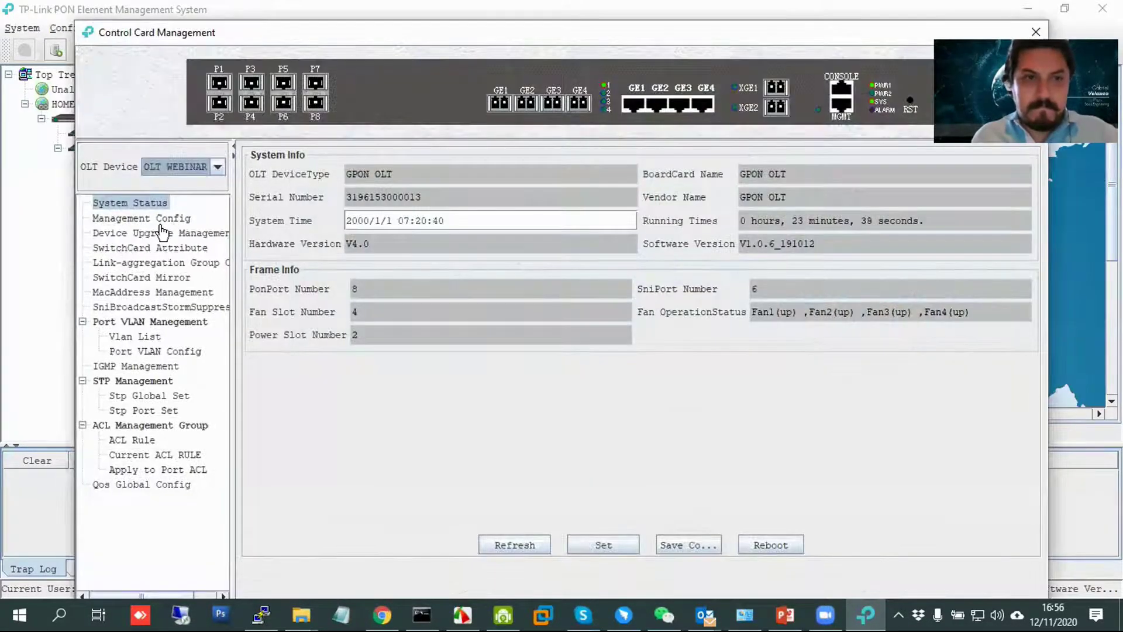
left_click(157, 221)
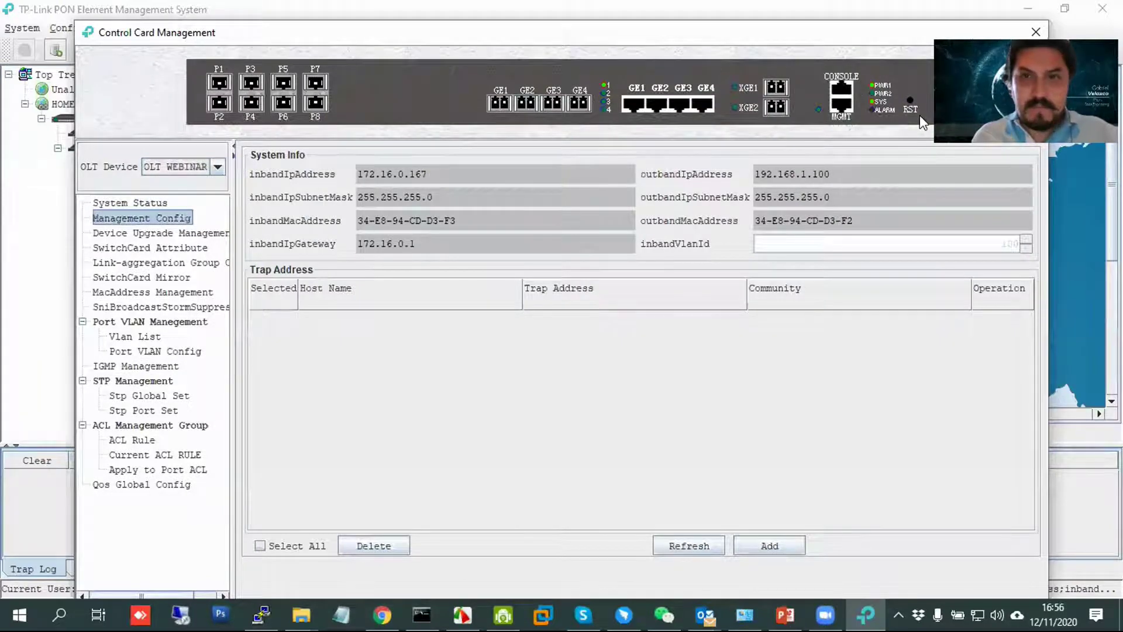
left_click(1046, 24)
Change the OLT WEBINAR device IP from 192.168.1.100 to 172.16.0.167 and confirm with OK.
right_click(128, 121)
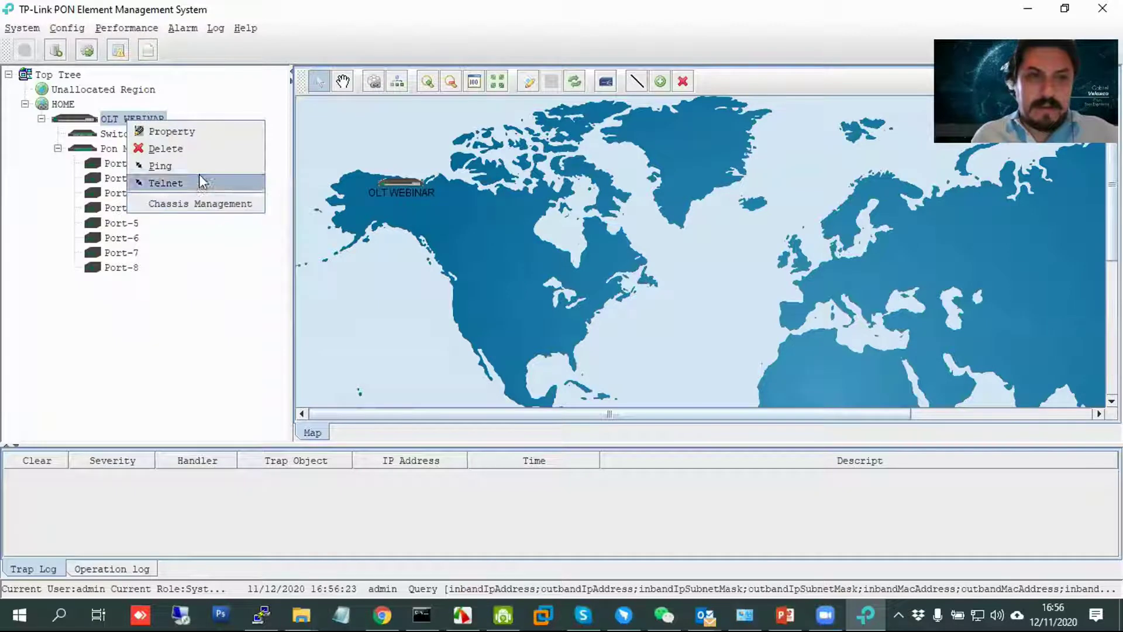
left_click(208, 131)
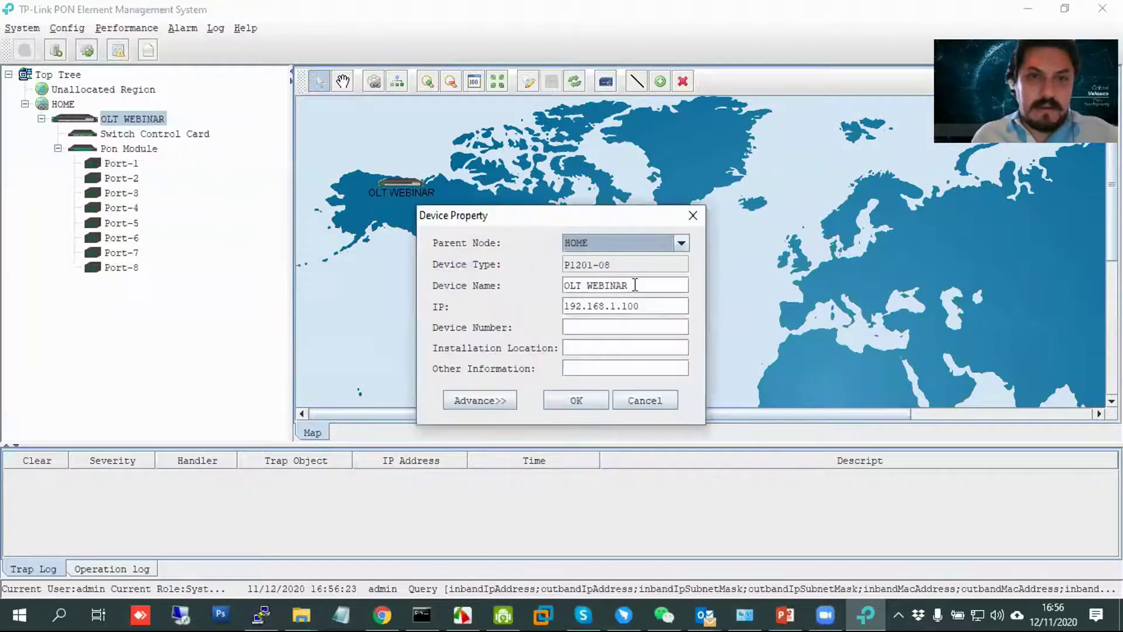
left_click_drag(647, 306, 508, 308)
type("172")
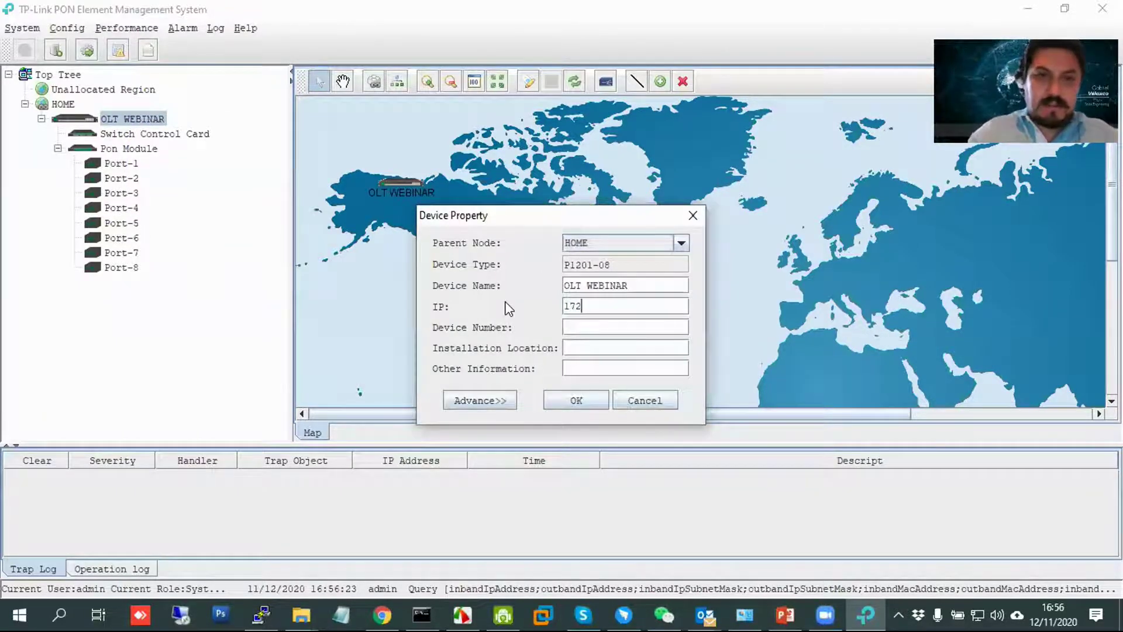
type(".16.0.177")
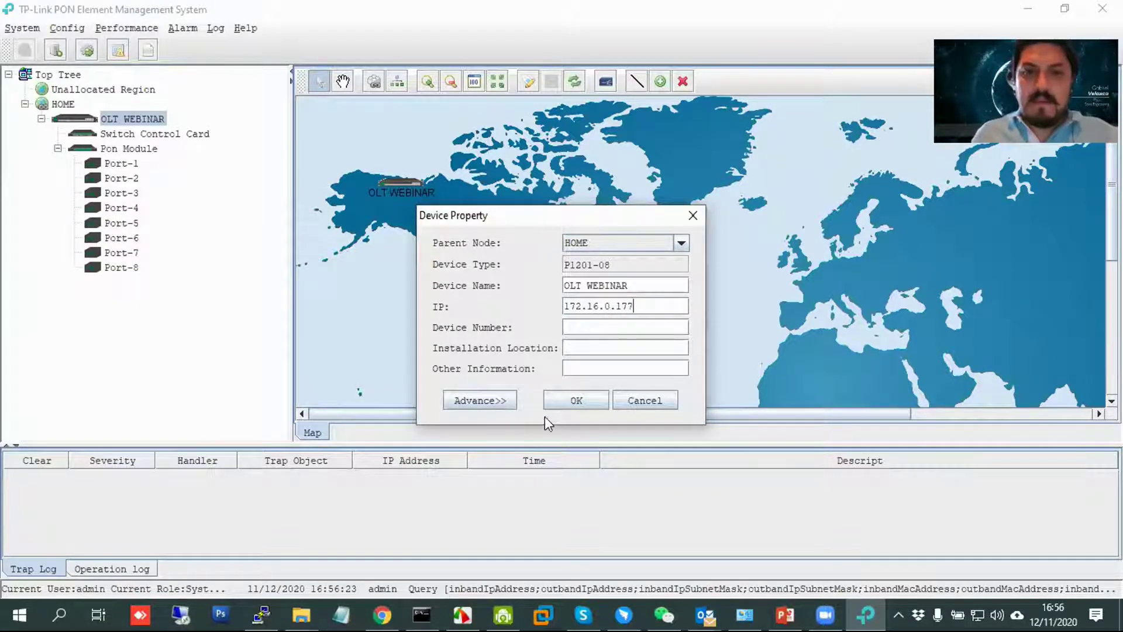
key("BackSpace")
key("BackSpace")
type("678")
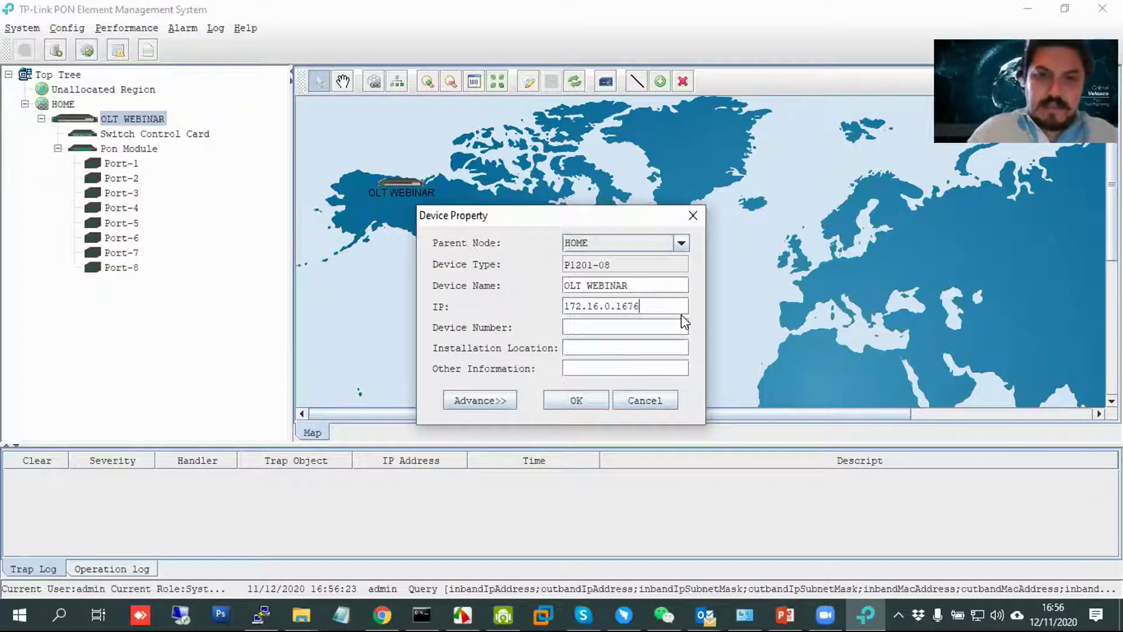
key("BackSpace")
left_click(583, 400)
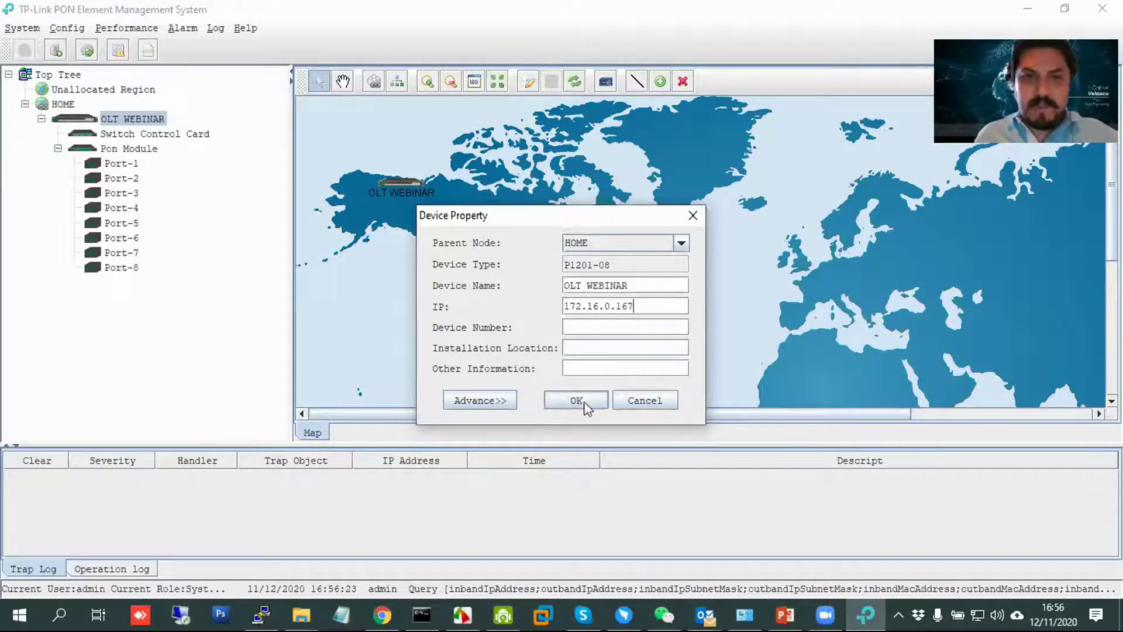
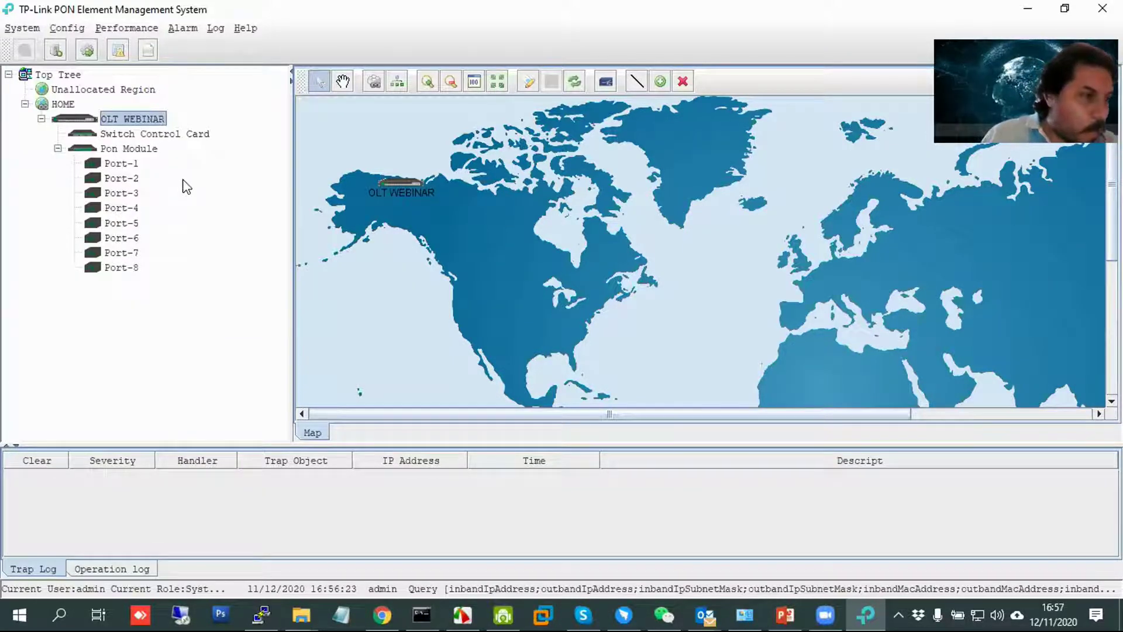
Fill in DBA profile 10 'MAXIMO' as type max with a 1244160 kbps max rate.
double_click(136, 148)
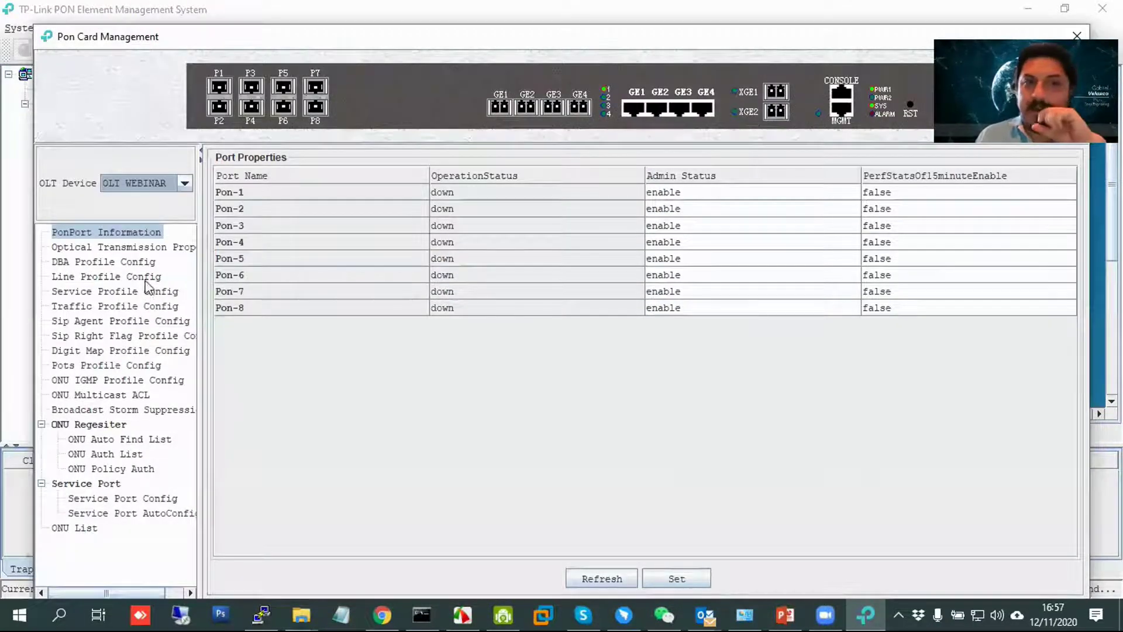
left_click(140, 263)
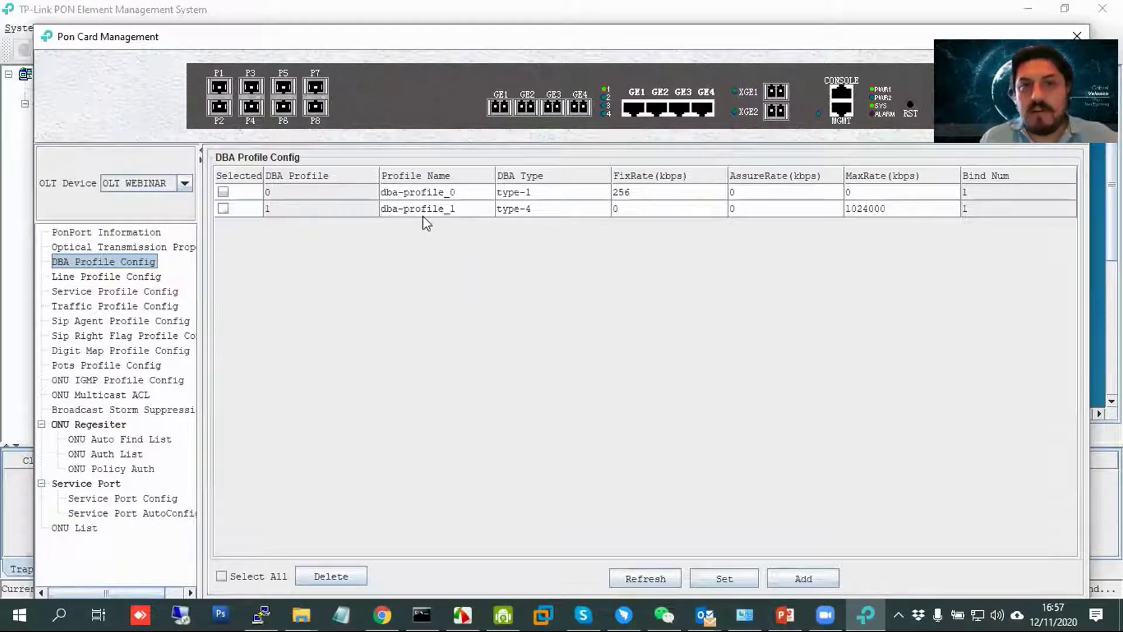
left_click(801, 578)
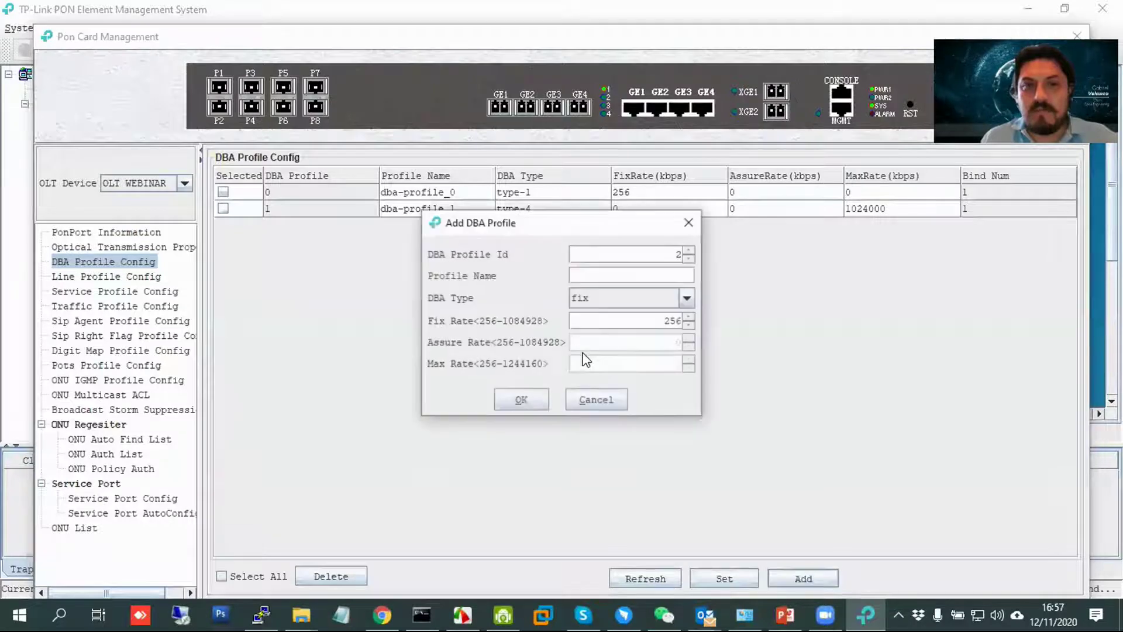
left_click(667, 256)
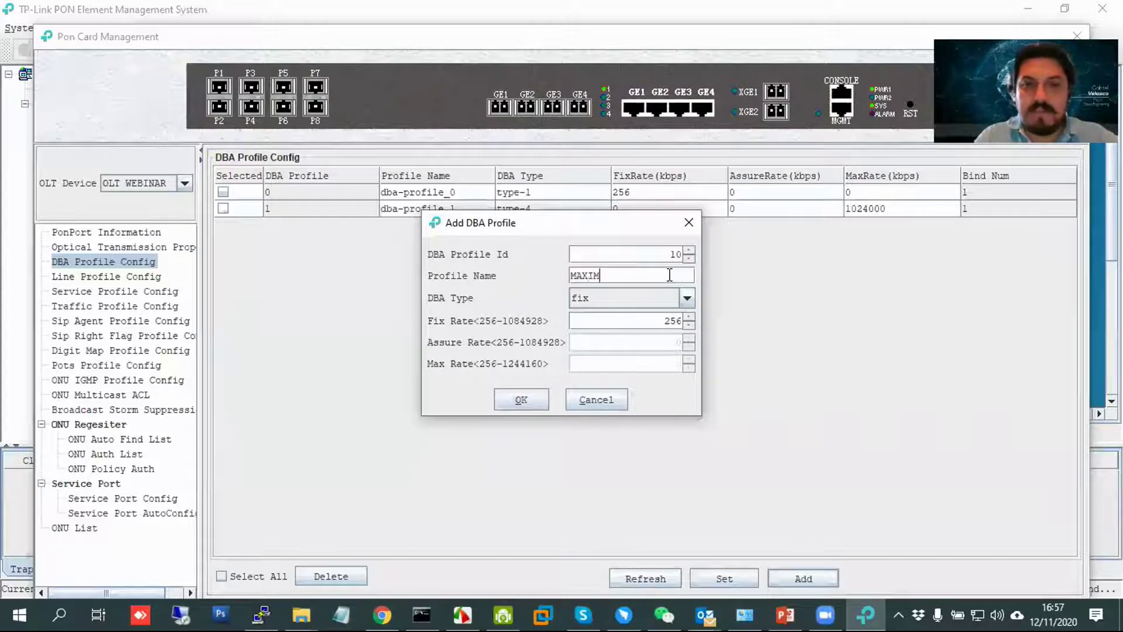
left_click(638, 300)
left_click(637, 364)
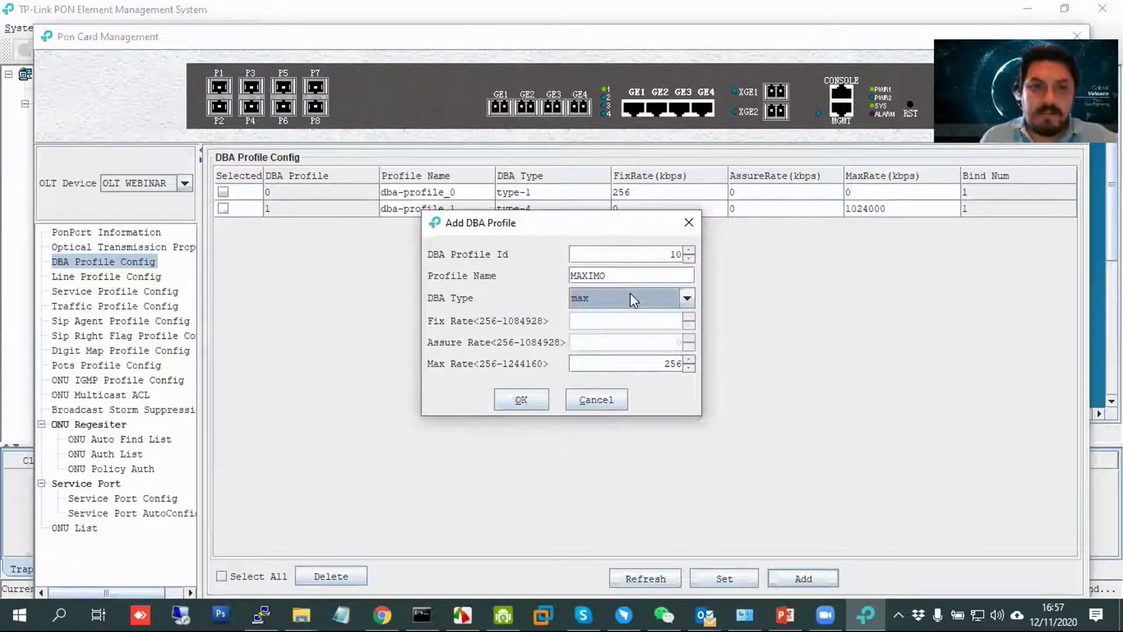
left_click(630, 293)
left_click(618, 364)
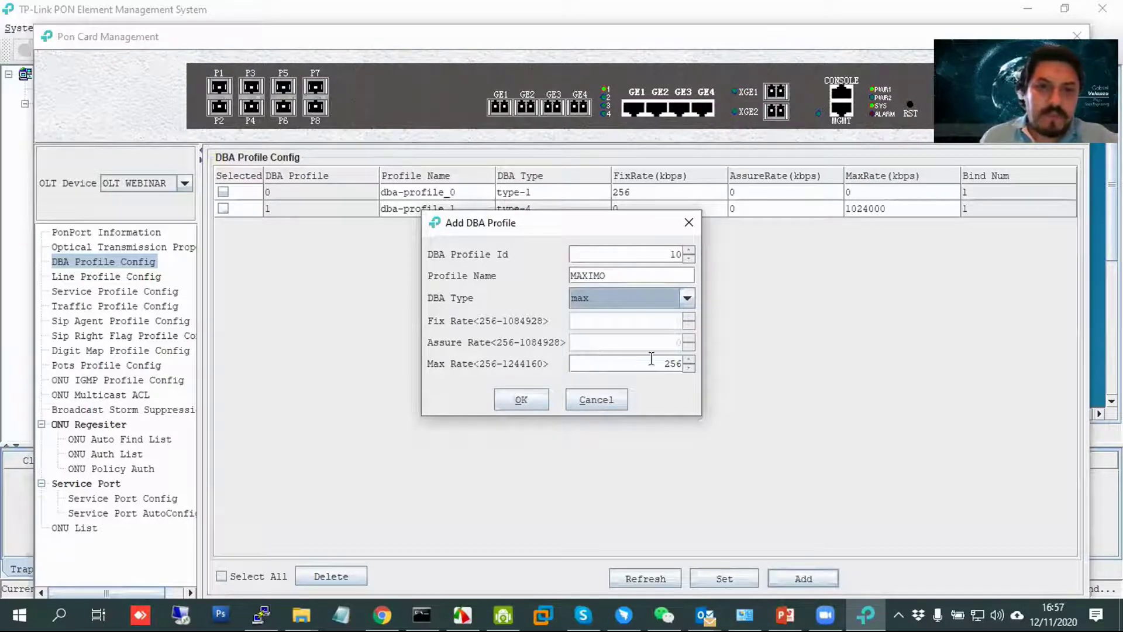
key("Tab")
type("124")
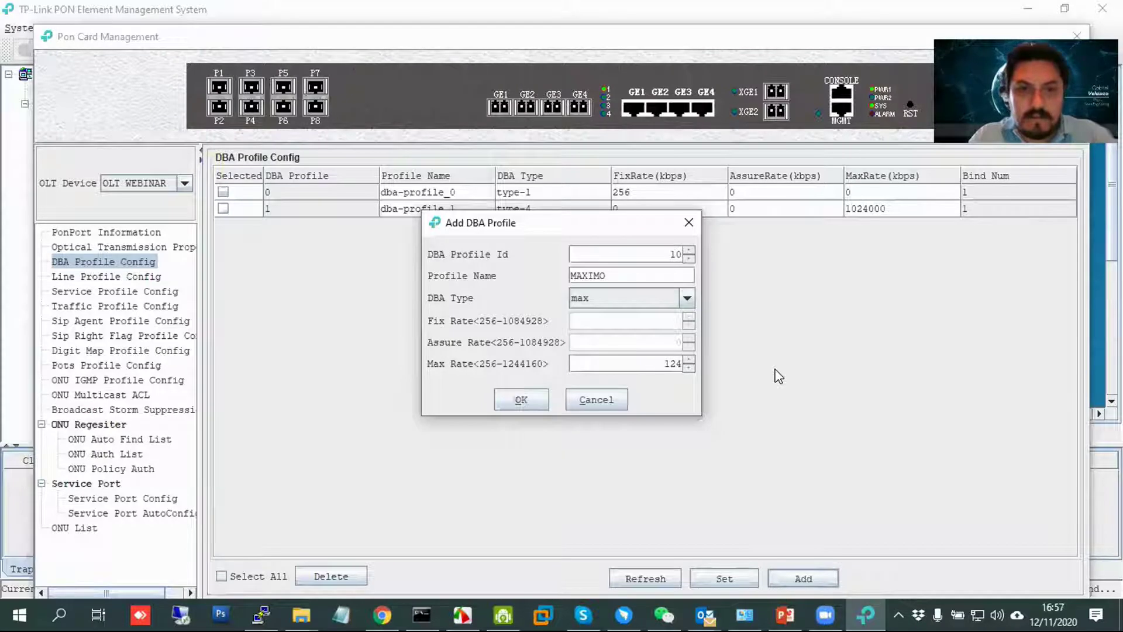
type("4160")
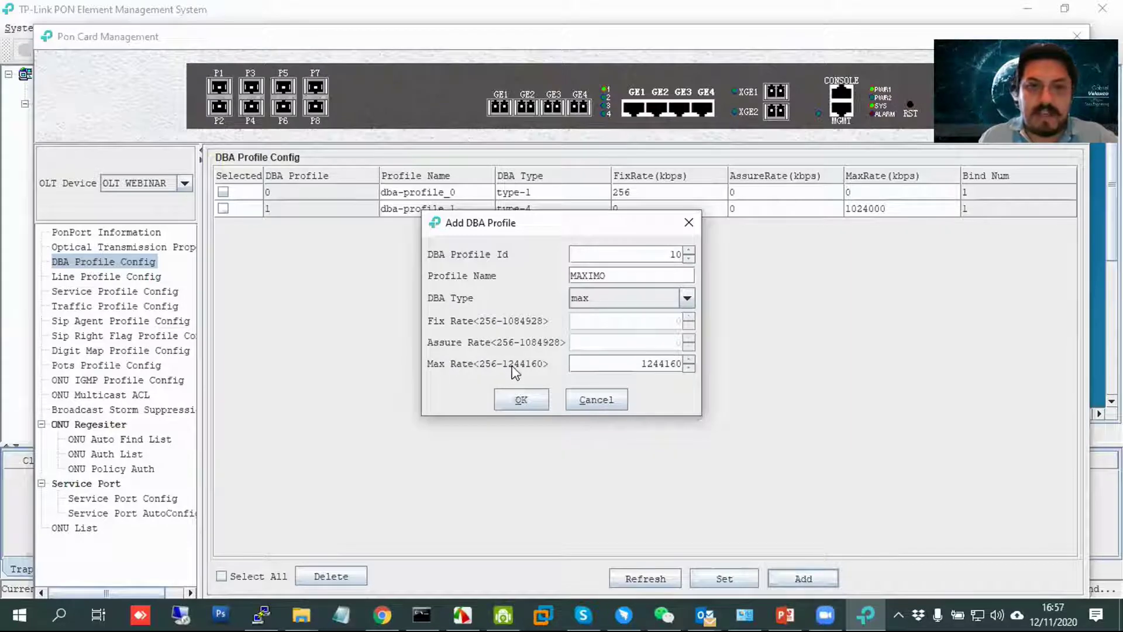
Save the MAXIMO DBA profile and switch to the line profile list.
left_click(531, 401)
left_click(645, 399)
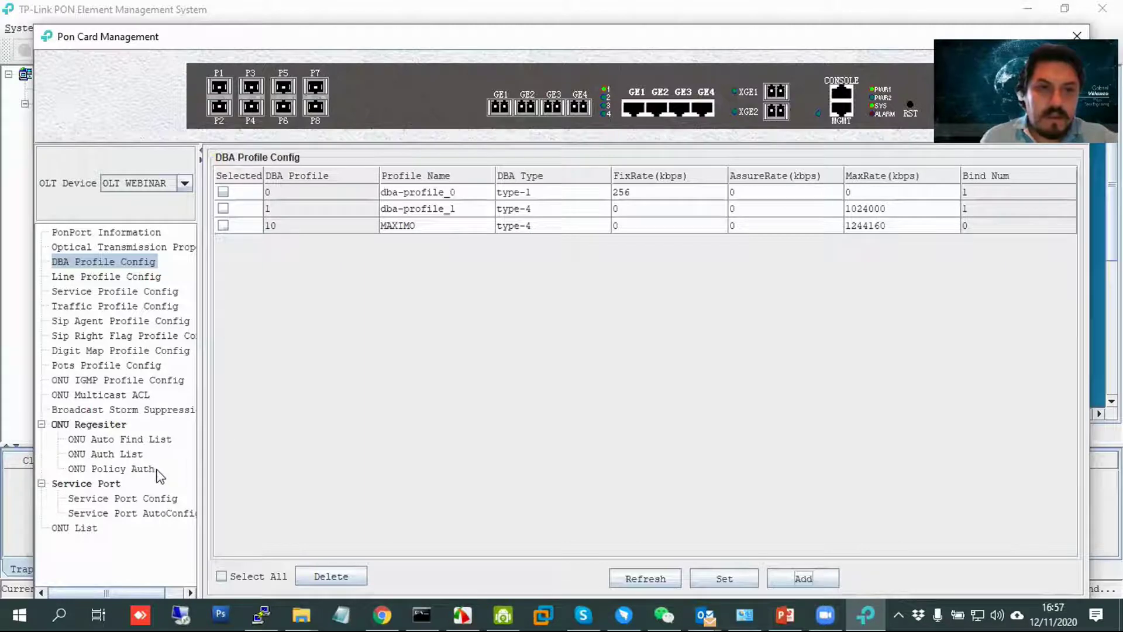
left_click(114, 276)
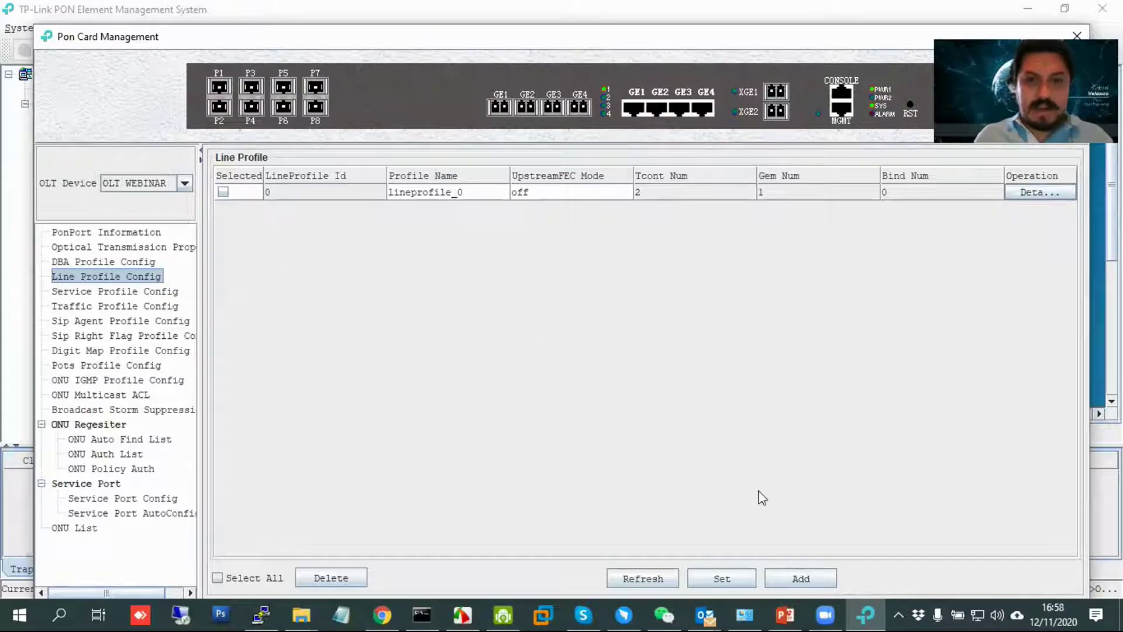
Add line profile 10 with the name '10-20' and confirm it.
left_click(806, 580)
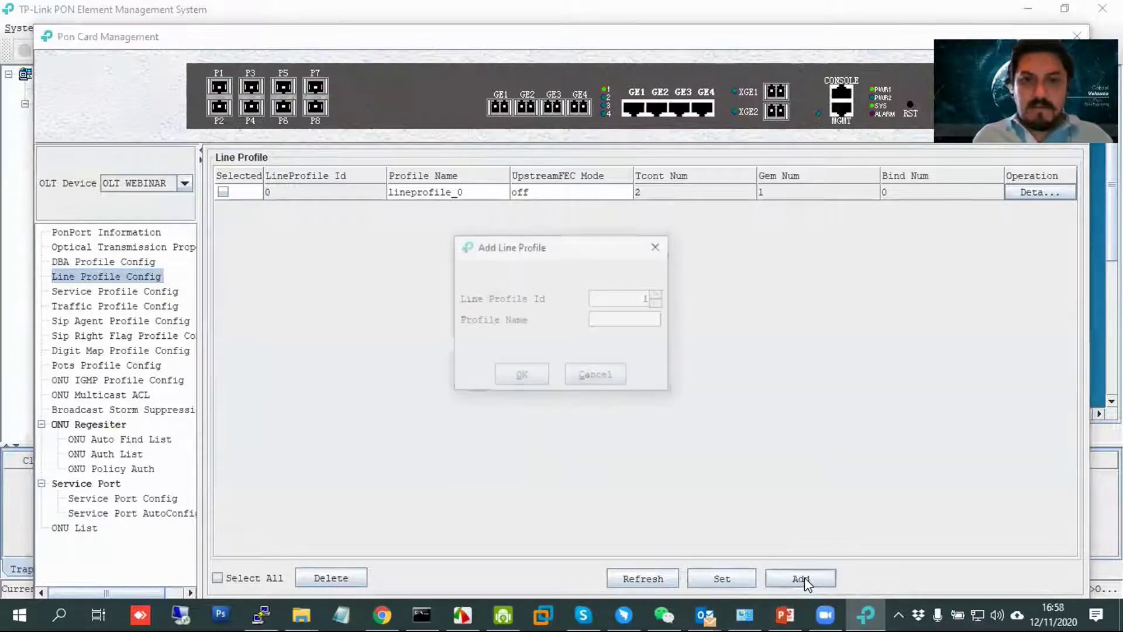
type("1")
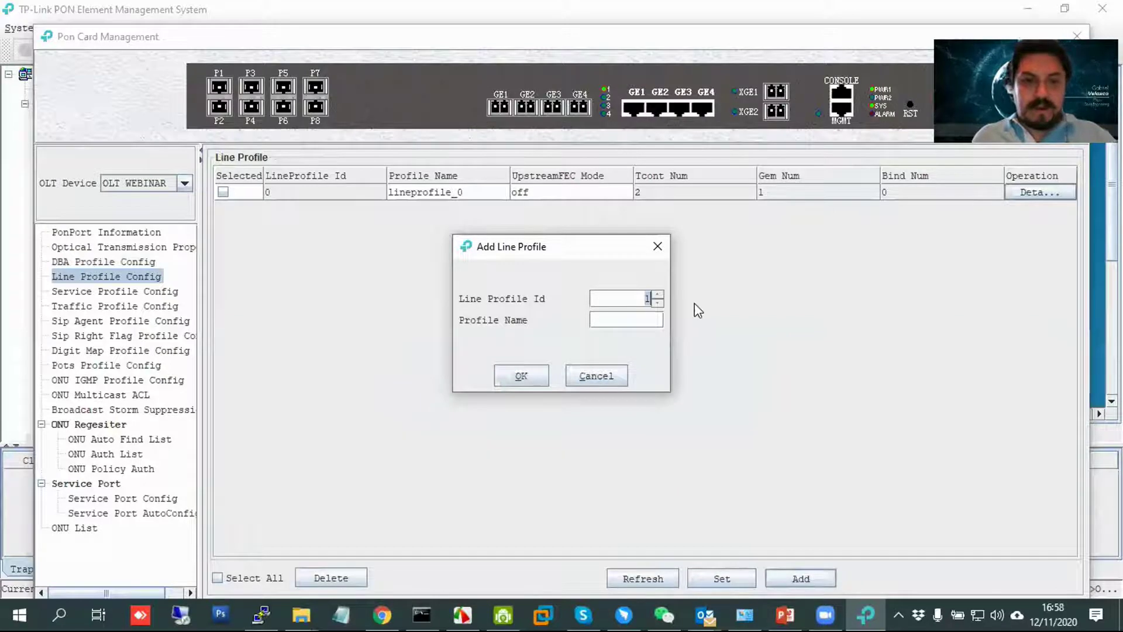
type("0")
left_click(626, 319)
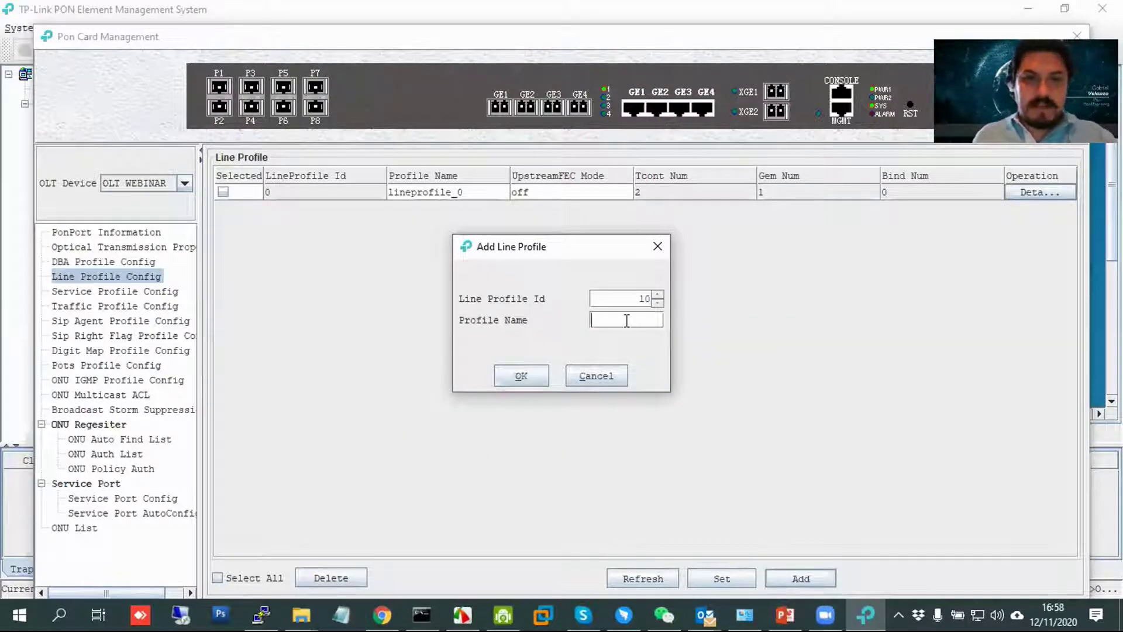
type("10-20")
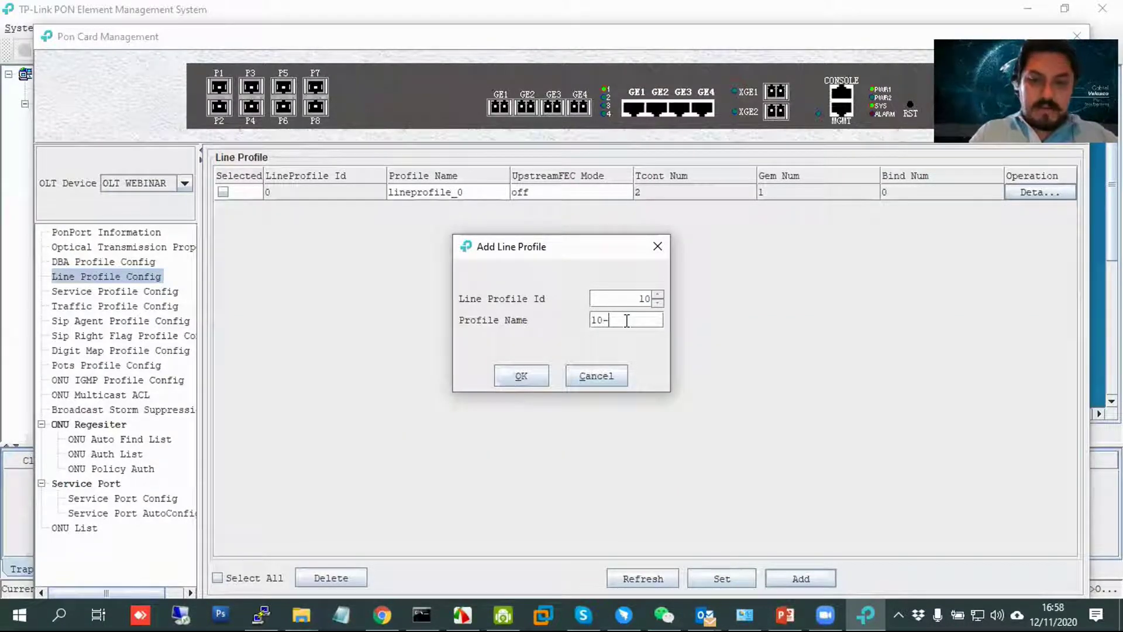
left_click(534, 376)
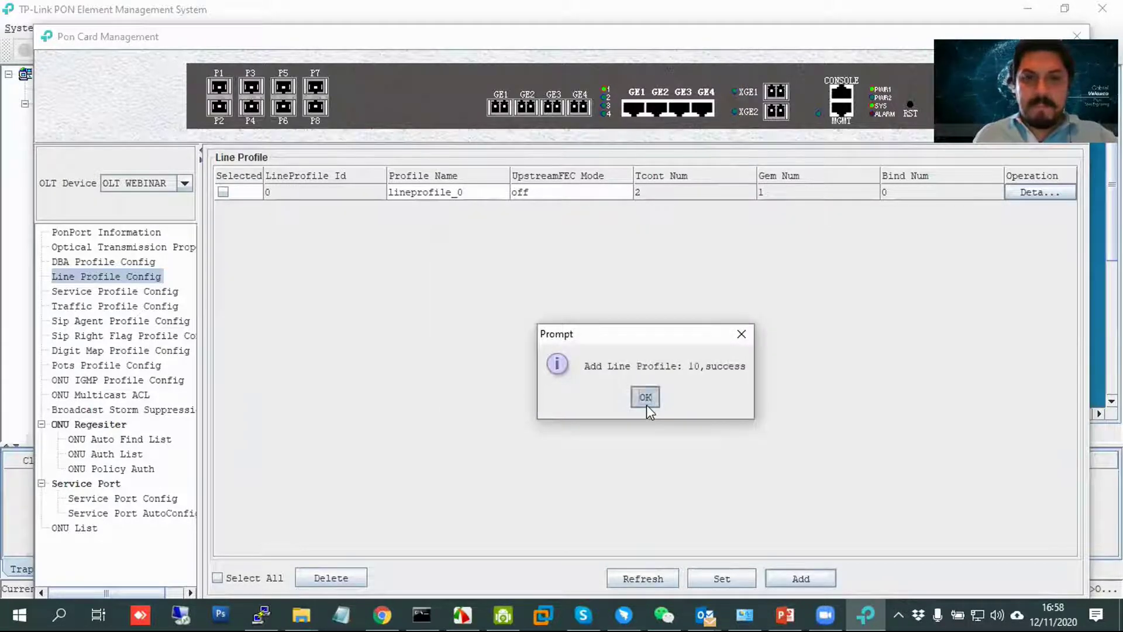
left_click(646, 400)
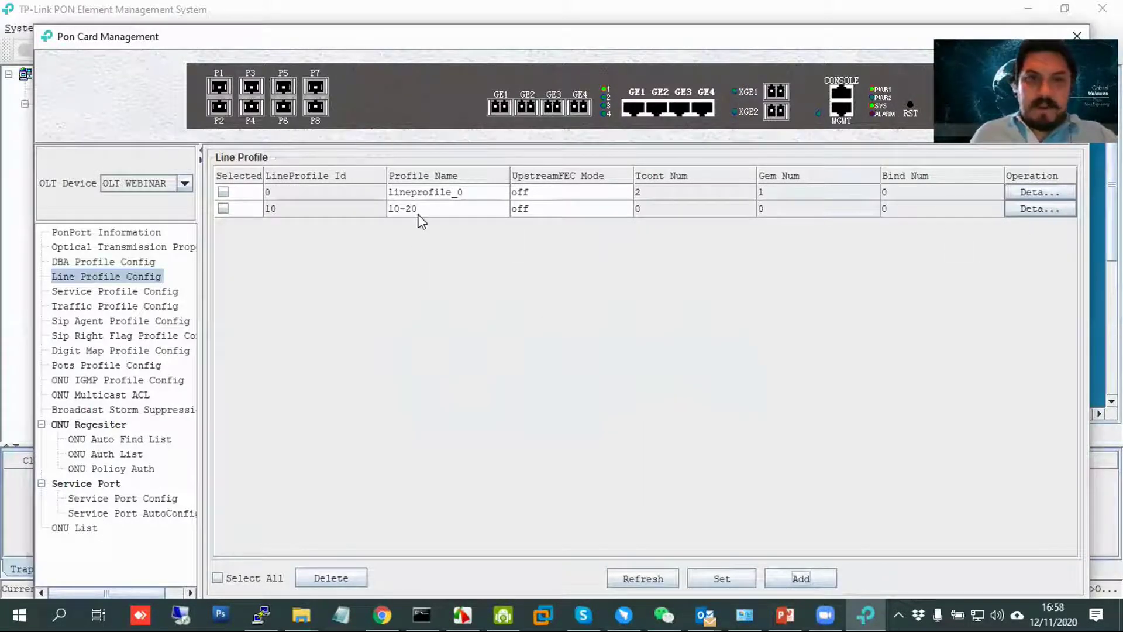
Add T-CONT 1 bound to the MAXIMO DBA profile in line profile 10, then view its GEM list.
left_click(1023, 210)
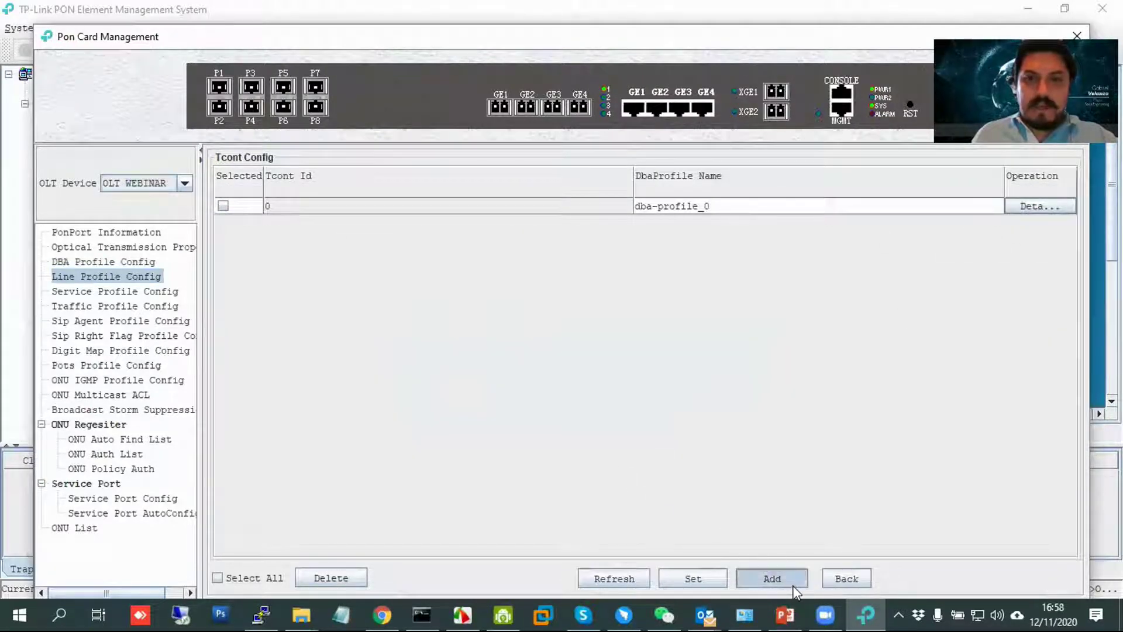
left_click(772, 578)
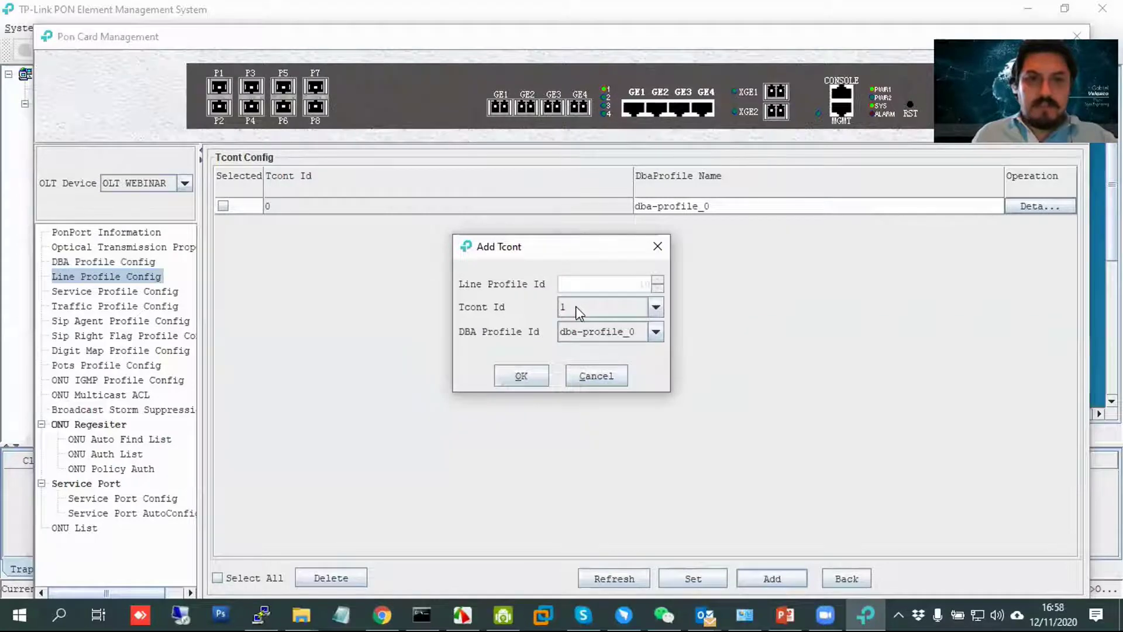
left_click(594, 331)
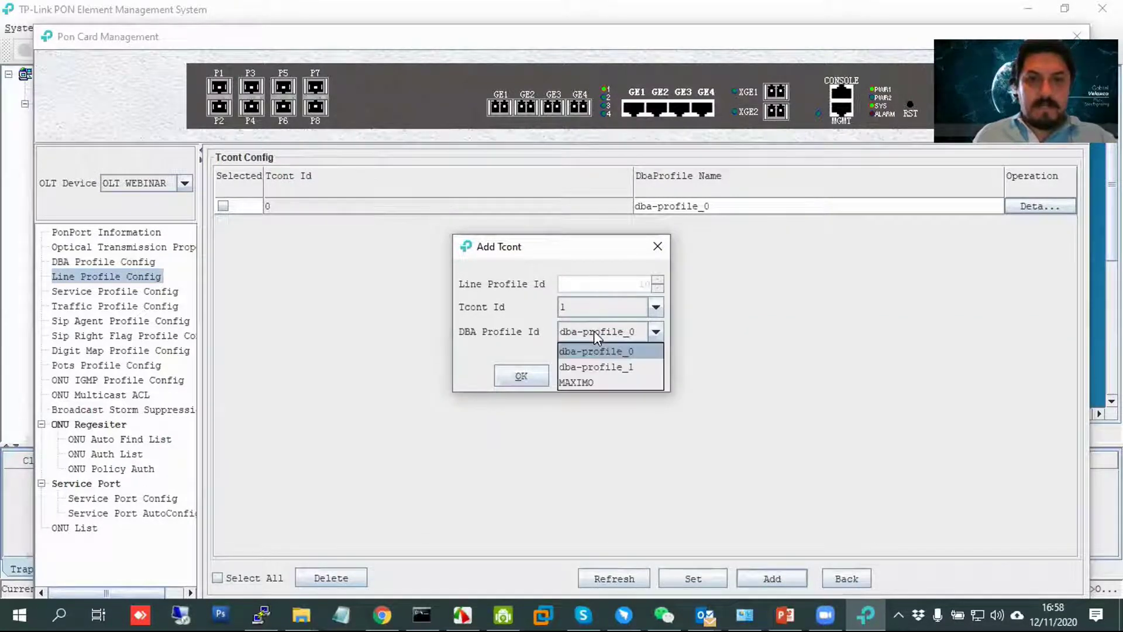
left_click(592, 381)
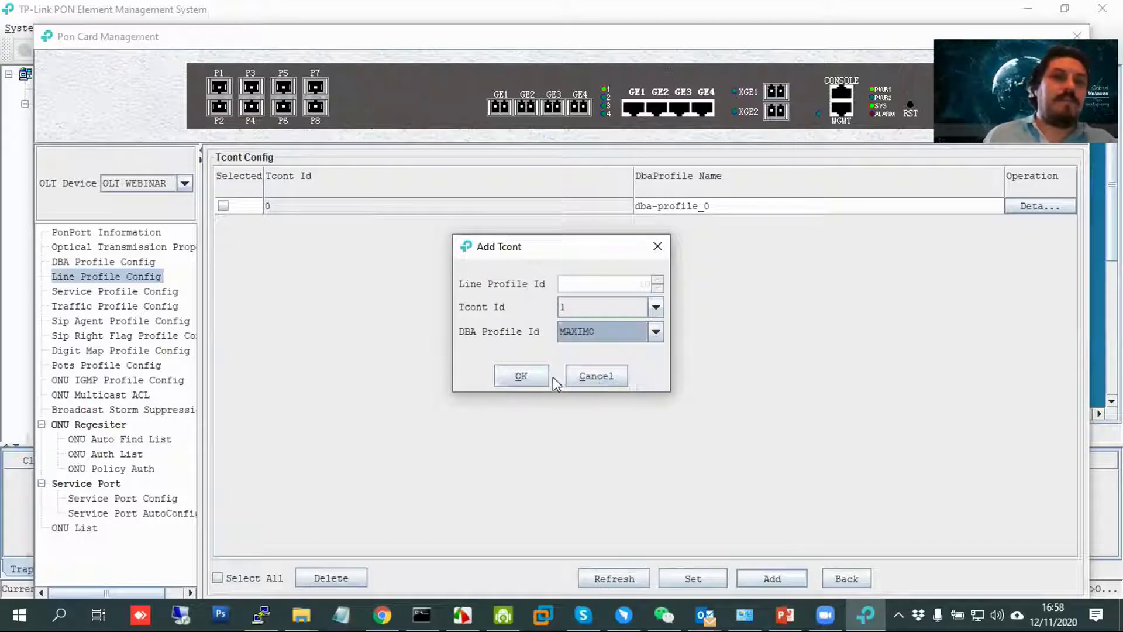
left_click(526, 378)
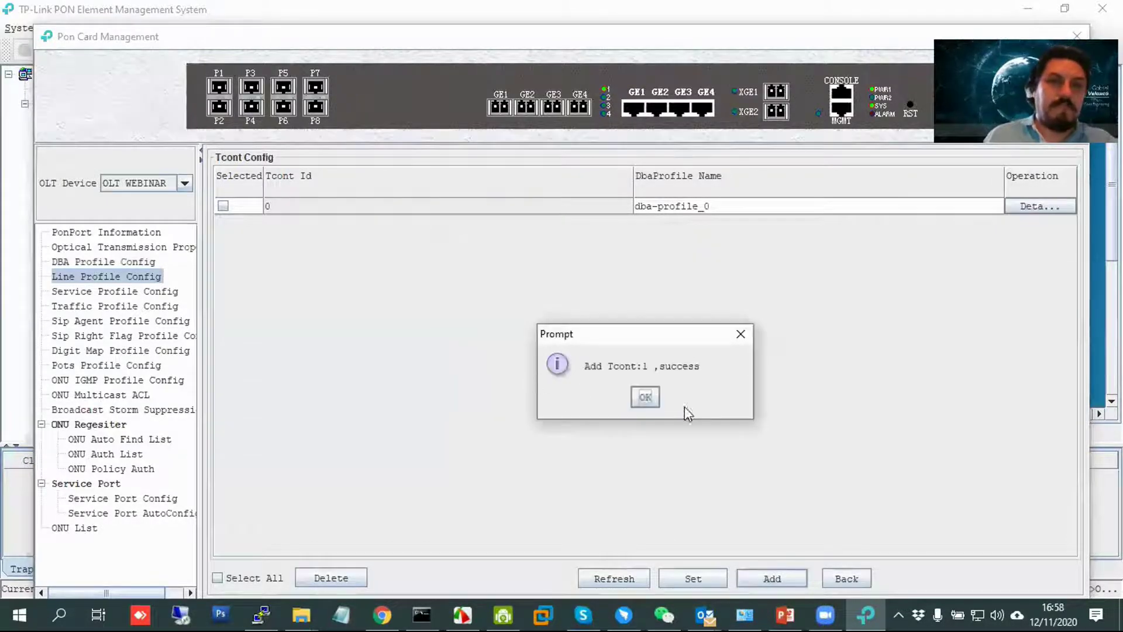
left_click(648, 397)
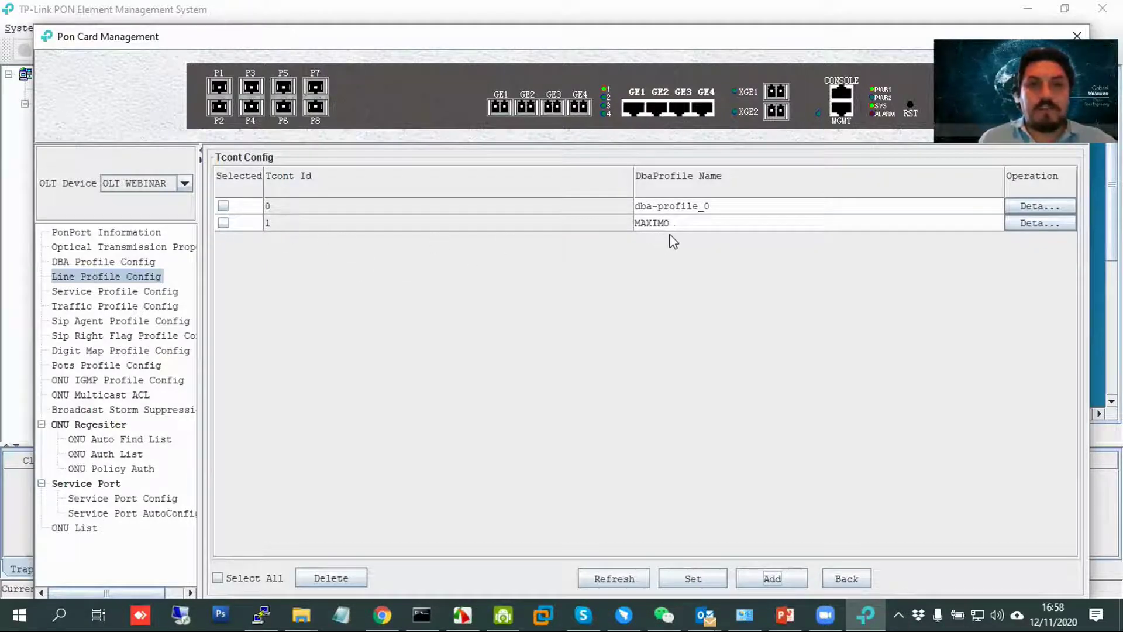
left_click(1031, 224)
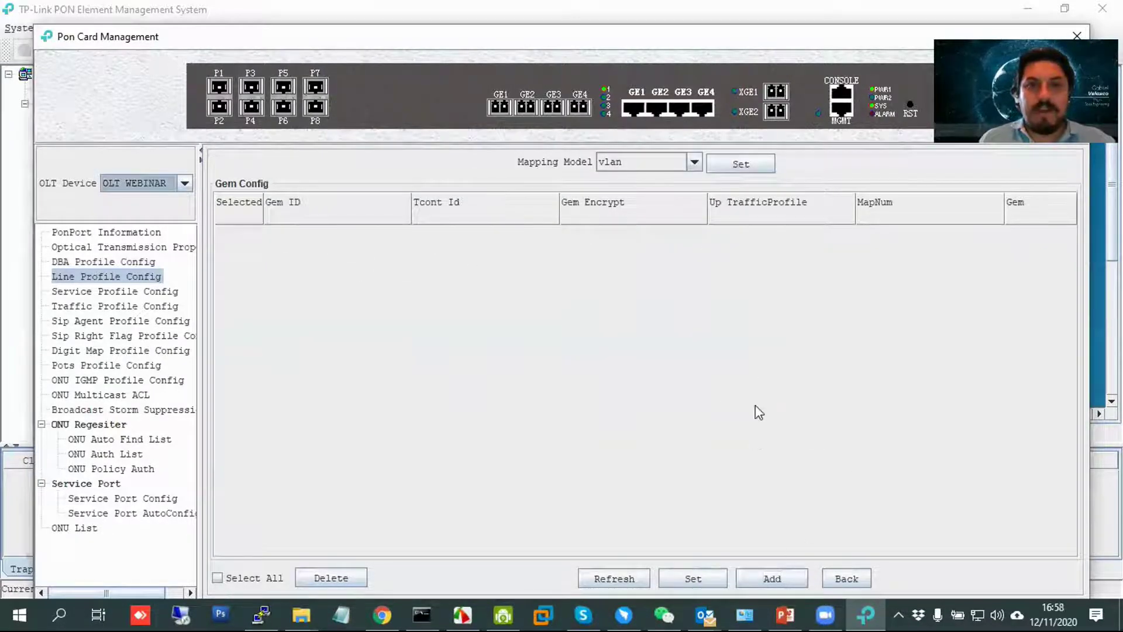
Add GEM port 1 on T-CONT 1 and map it to VLAN 10.
left_click(773, 580)
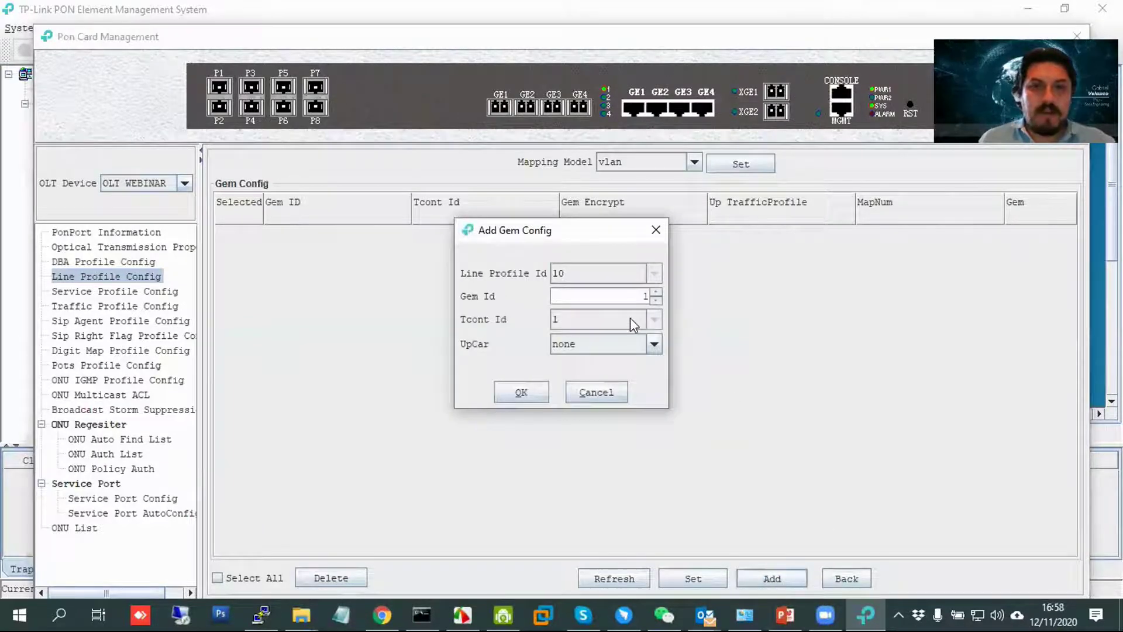
left_click(522, 393)
left_click(648, 399)
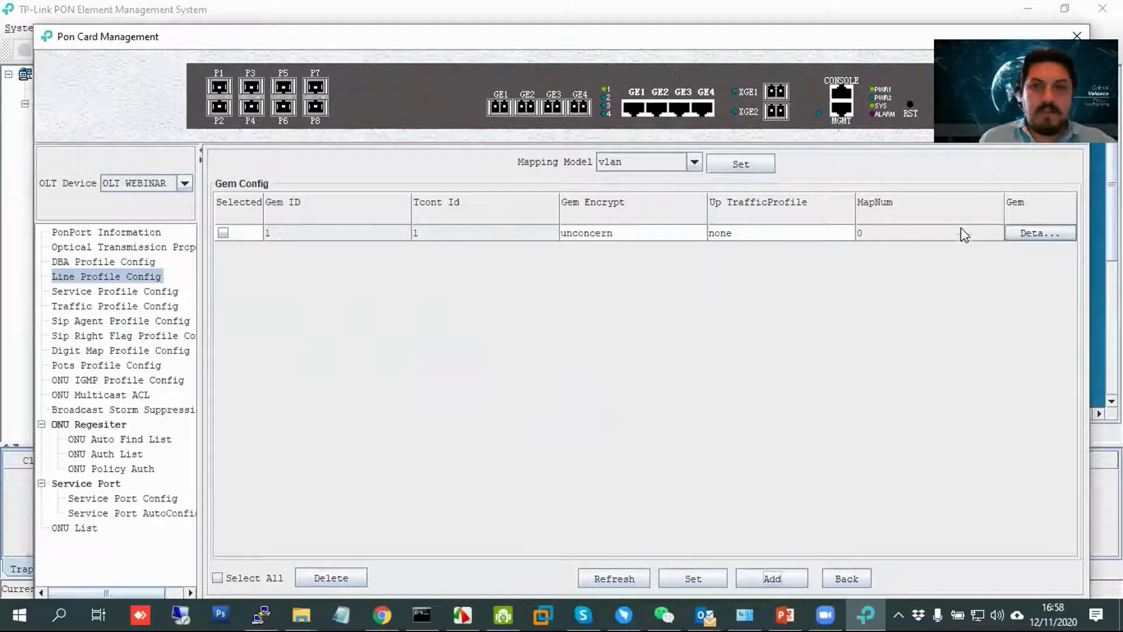
left_click(1035, 234)
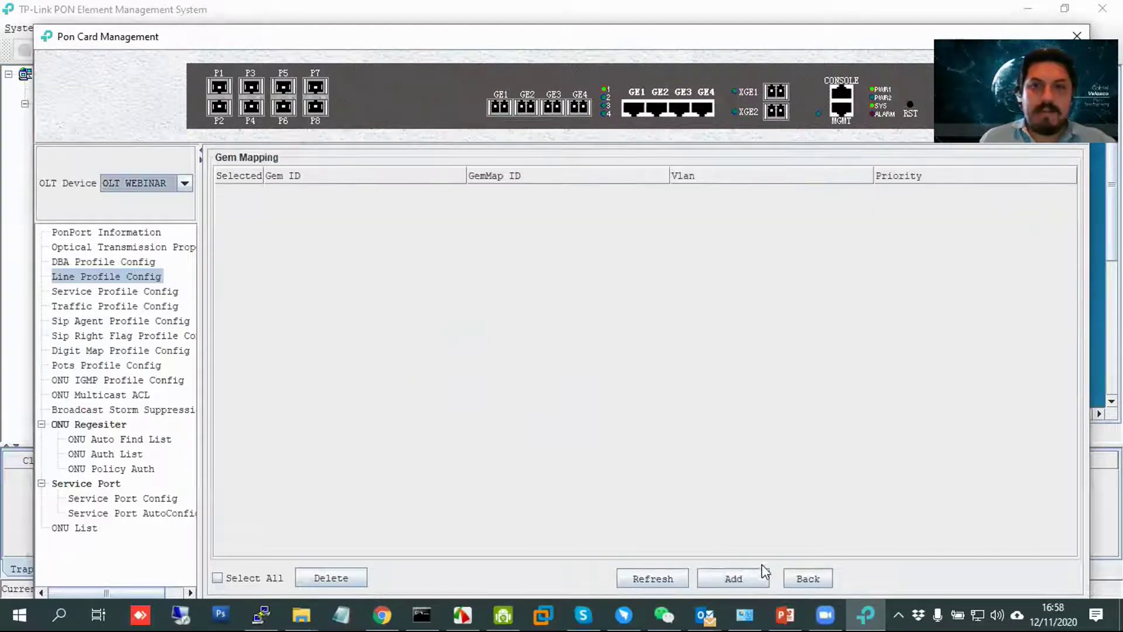
left_click(752, 581)
left_click(638, 341)
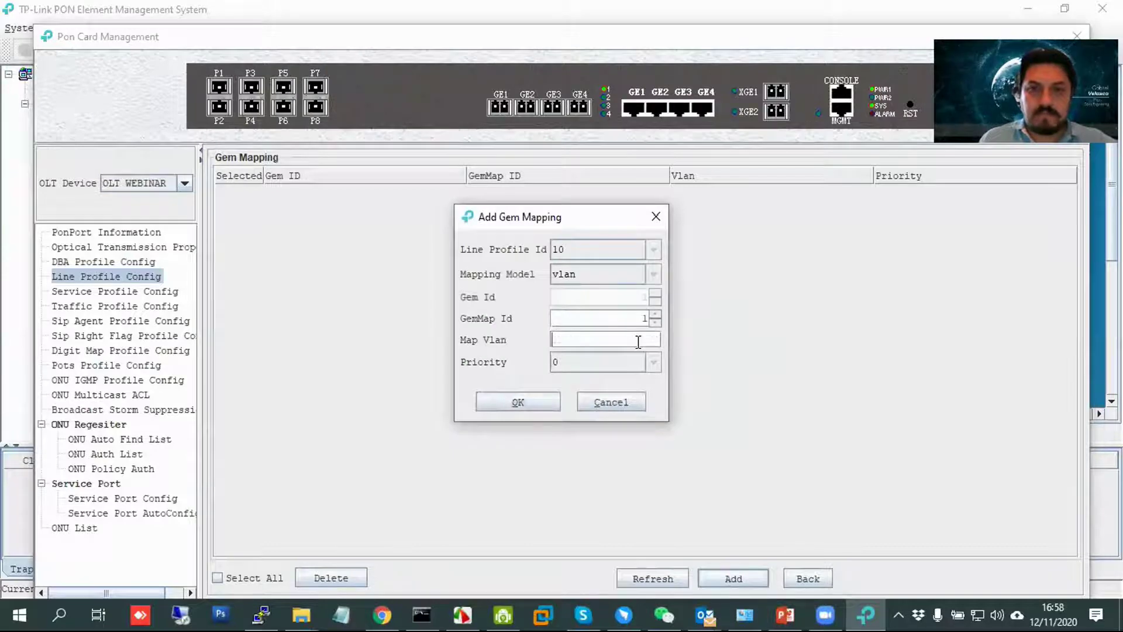
type("20")
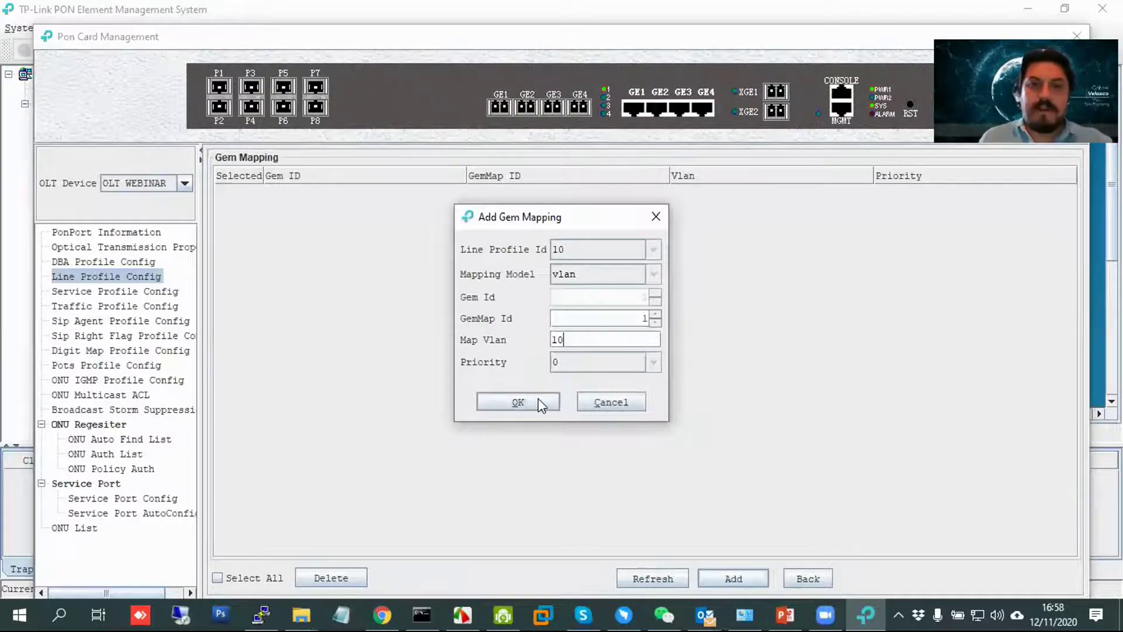
left_click(545, 402)
left_click(644, 396)
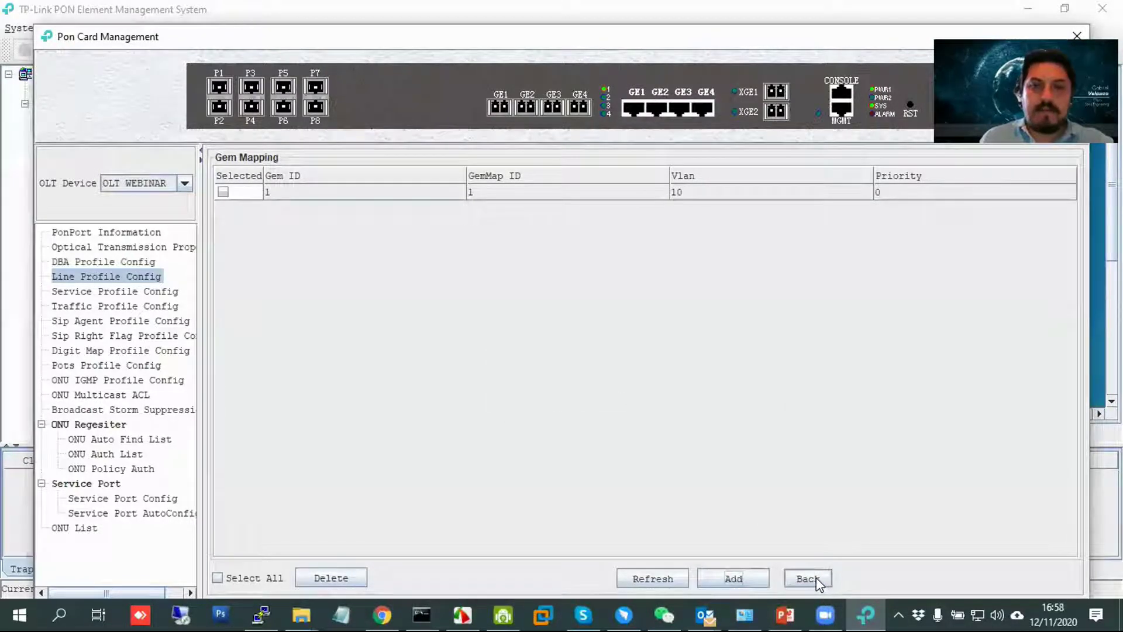
left_click(814, 578)
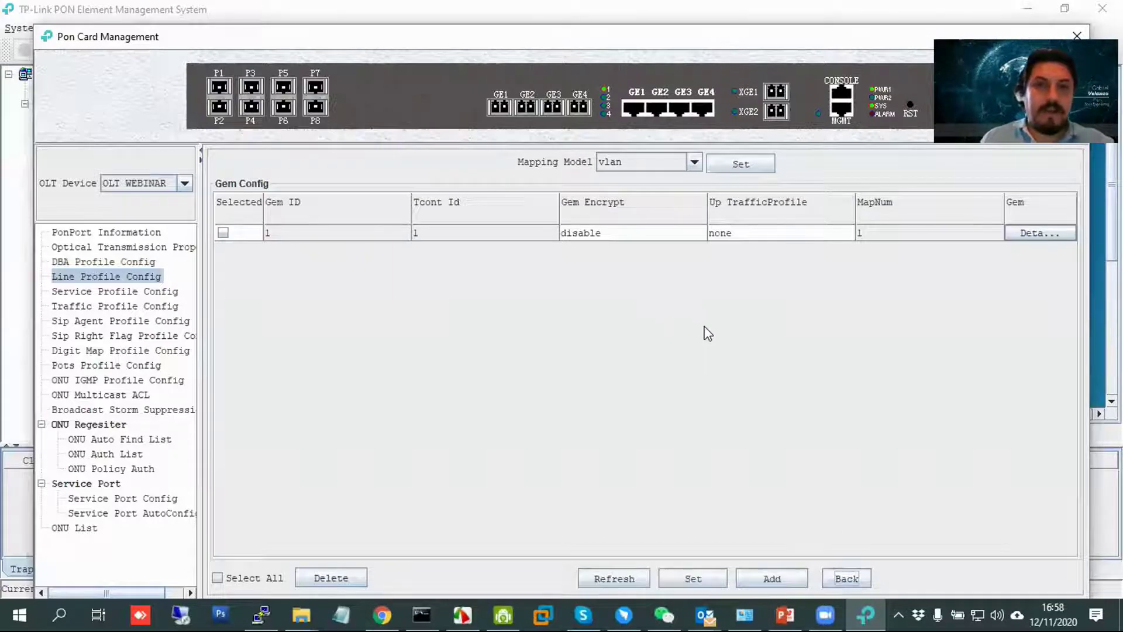
Add GEM port 2 with GemMap Id 2 mapped to VLAN 20, then return to the line profile list.
left_click(772, 578)
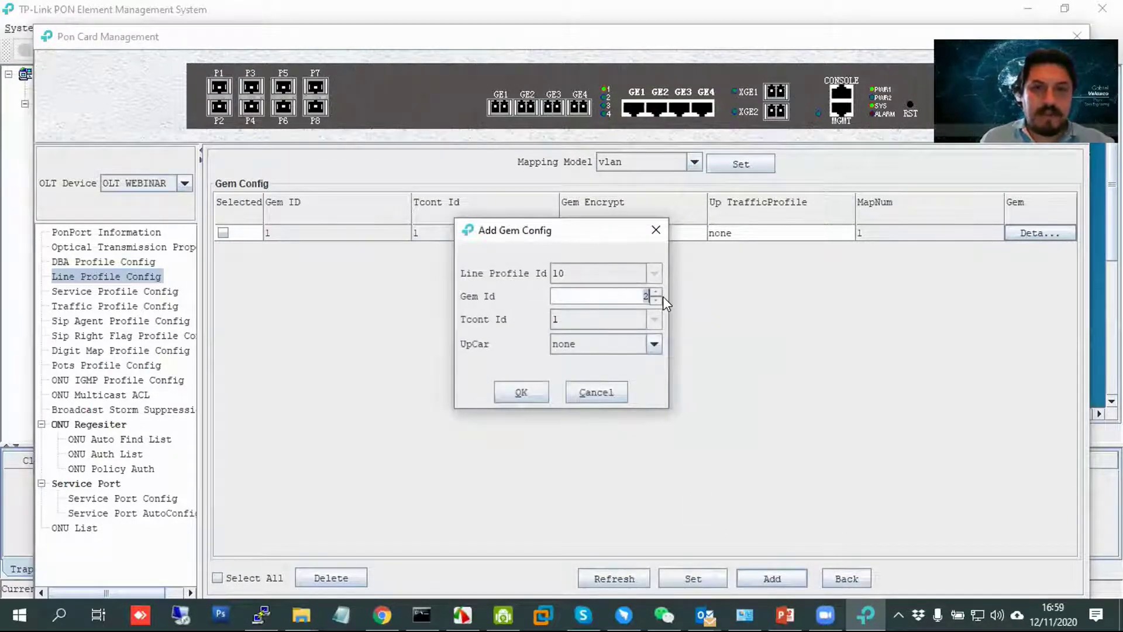
left_click(520, 392)
left_click(643, 397)
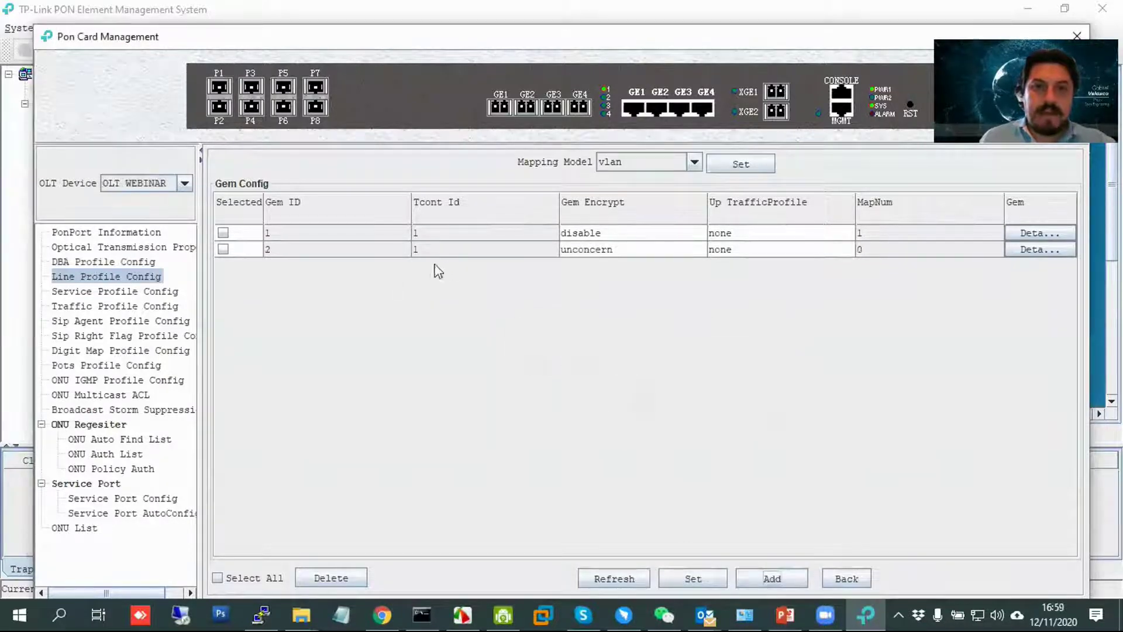
left_click(1056, 247)
left_click(734, 579)
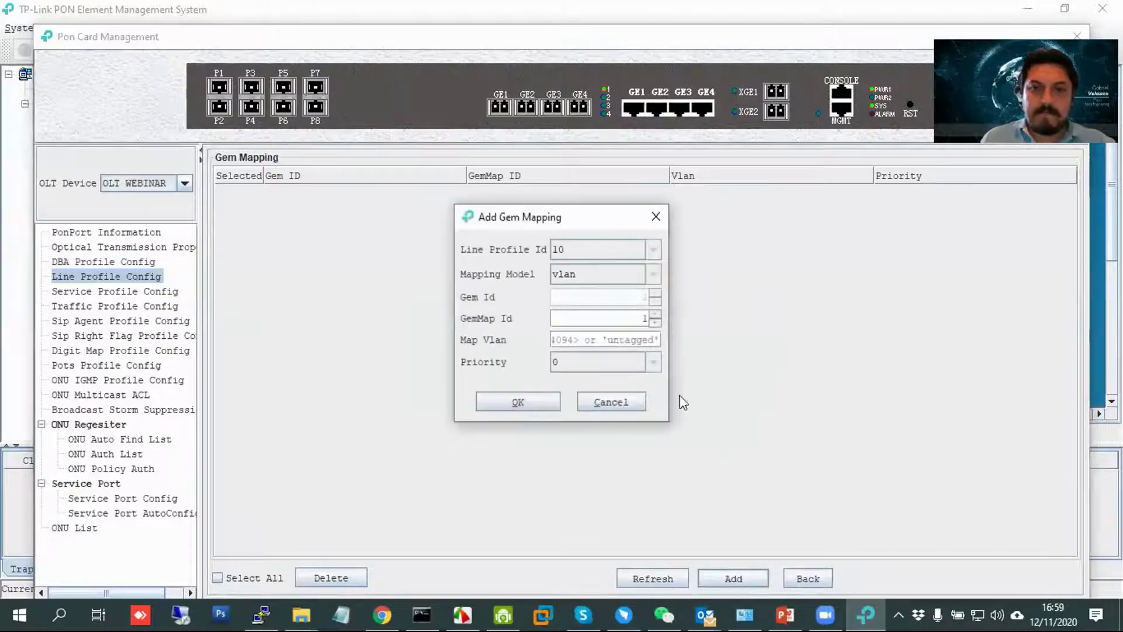
left_click(625, 339)
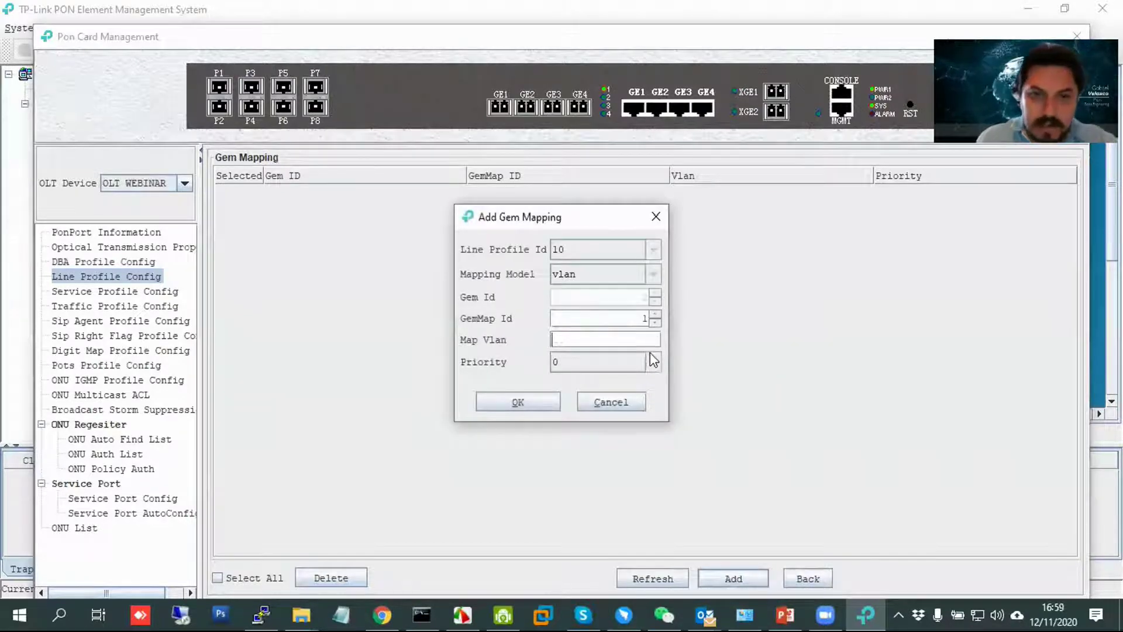
left_click(655, 314)
left_click(636, 339)
type("20")
left_click(543, 401)
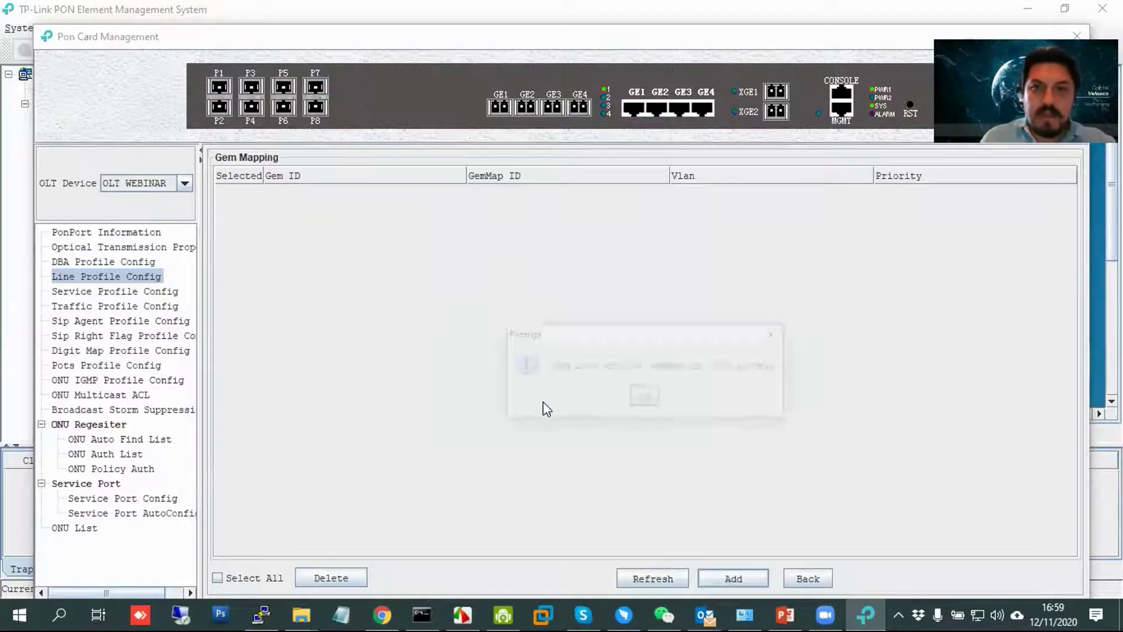
left_click(639, 399)
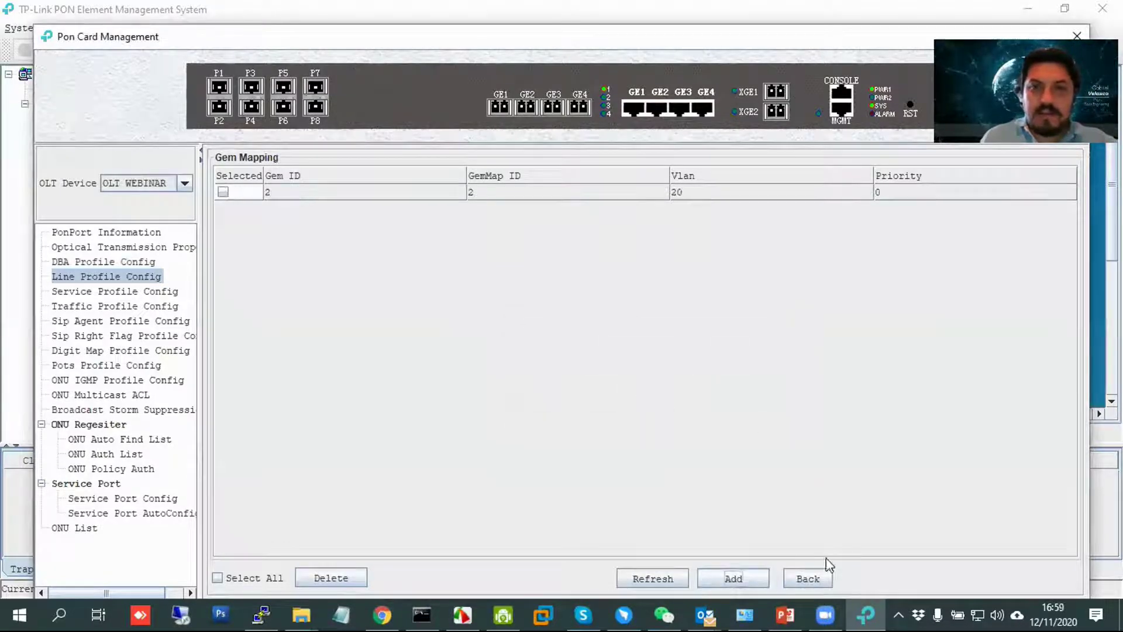
left_click(806, 580)
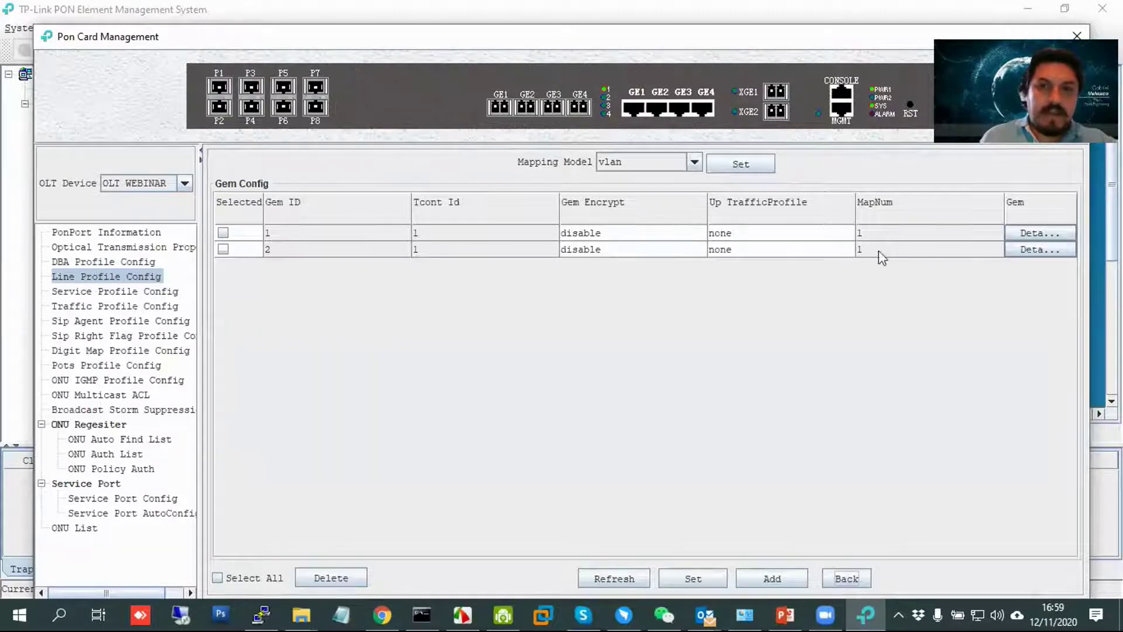
left_click(848, 581)
left_click(848, 582)
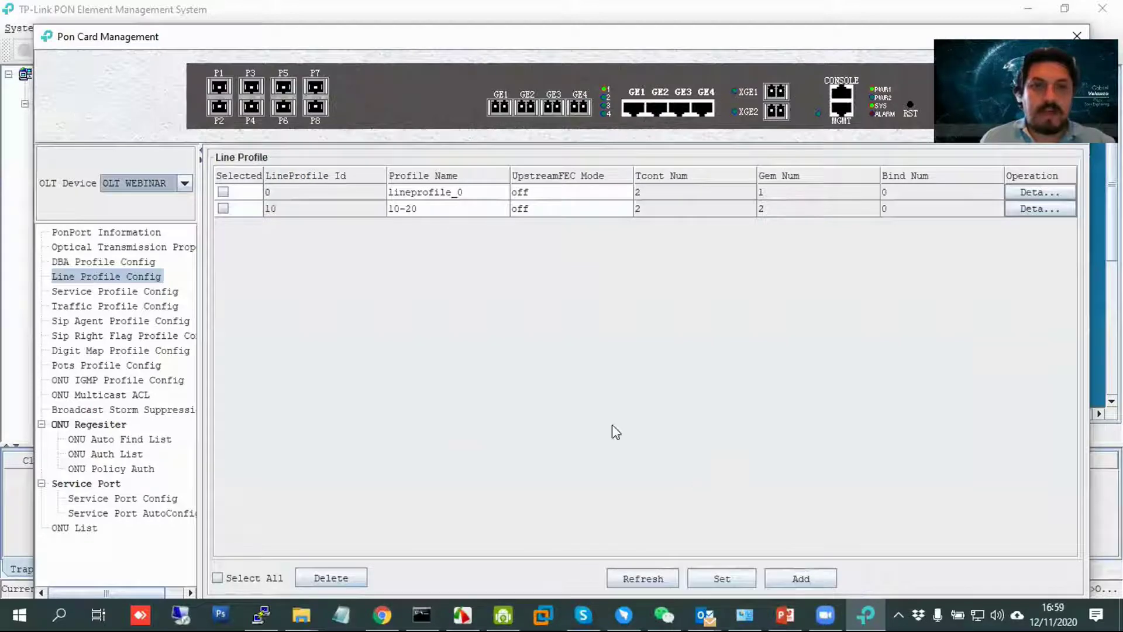
Start a new service profile with Id 10 and name 'GENERICO'.
left_click(149, 291)
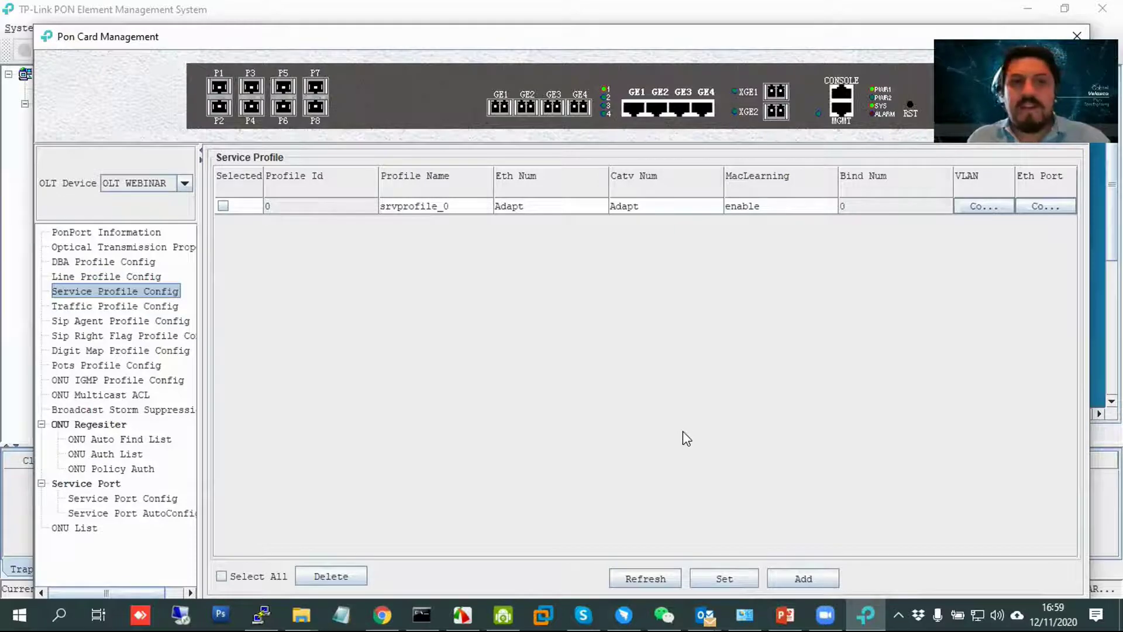
left_click(806, 578)
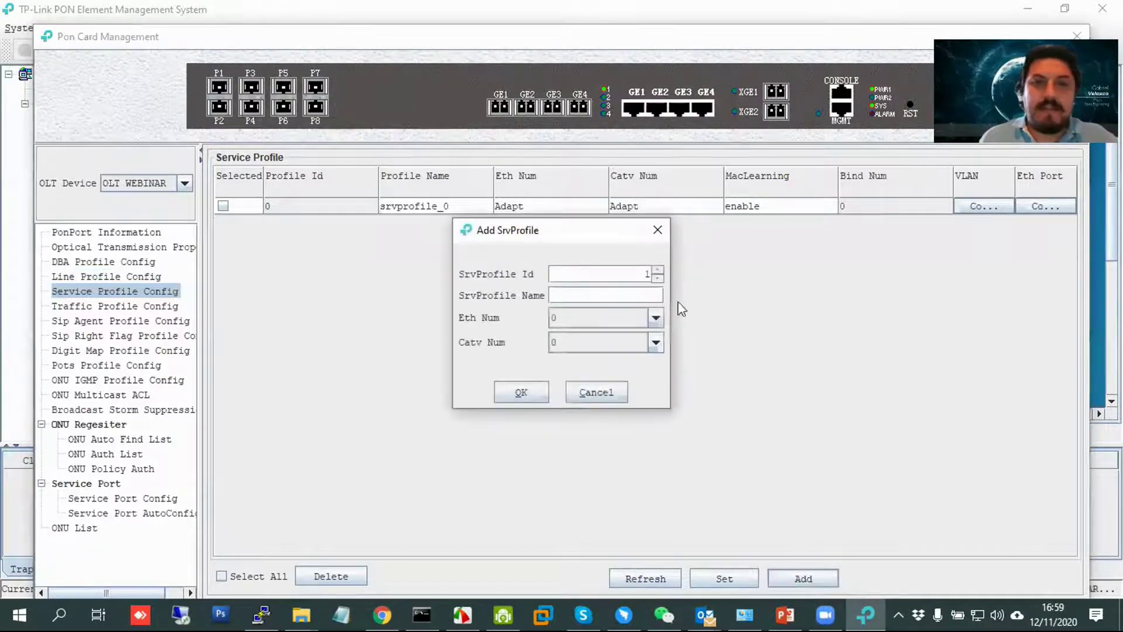
type("10")
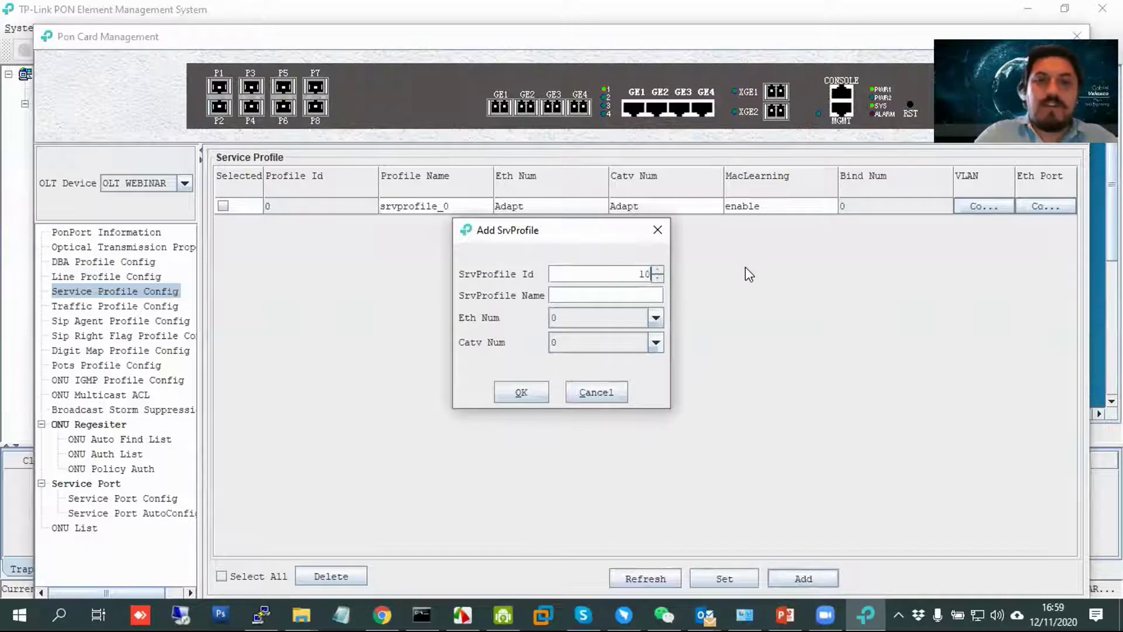
left_click(656, 296)
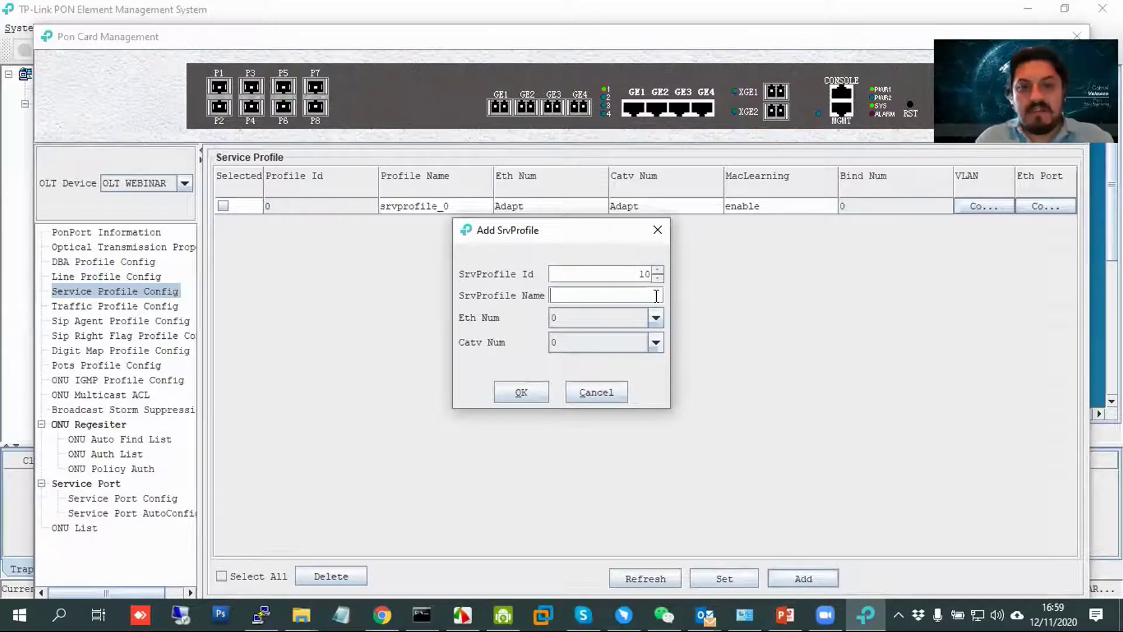
type("GENERICO")
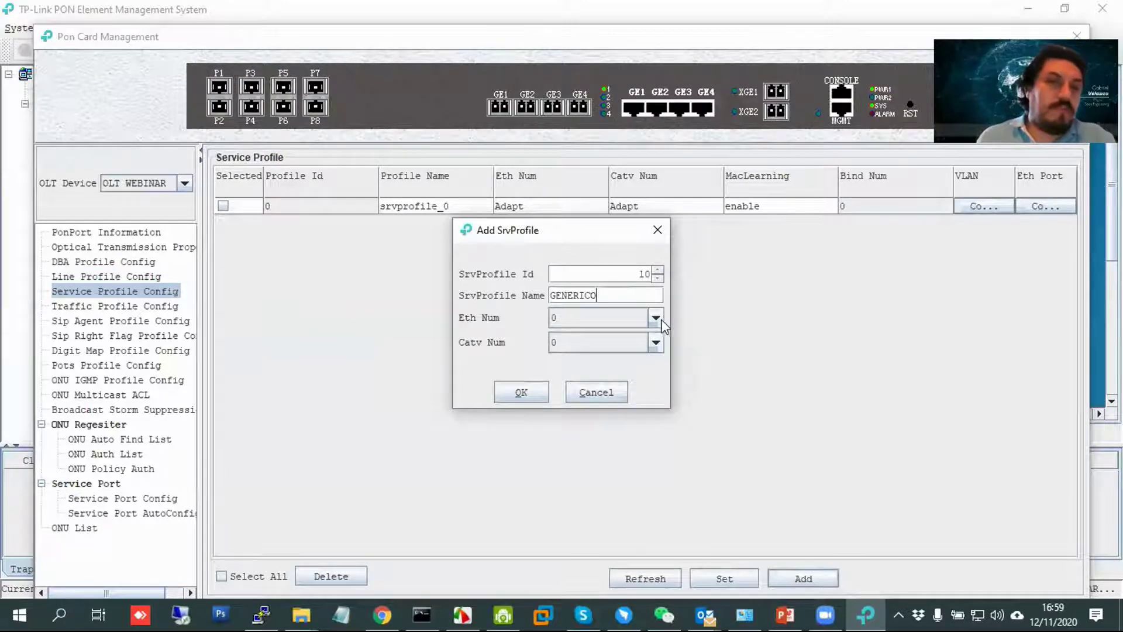
Set Ethernet ports to Adapt and CATV ports to 0, then save the service profile.
left_click(656, 318)
left_click(658, 318)
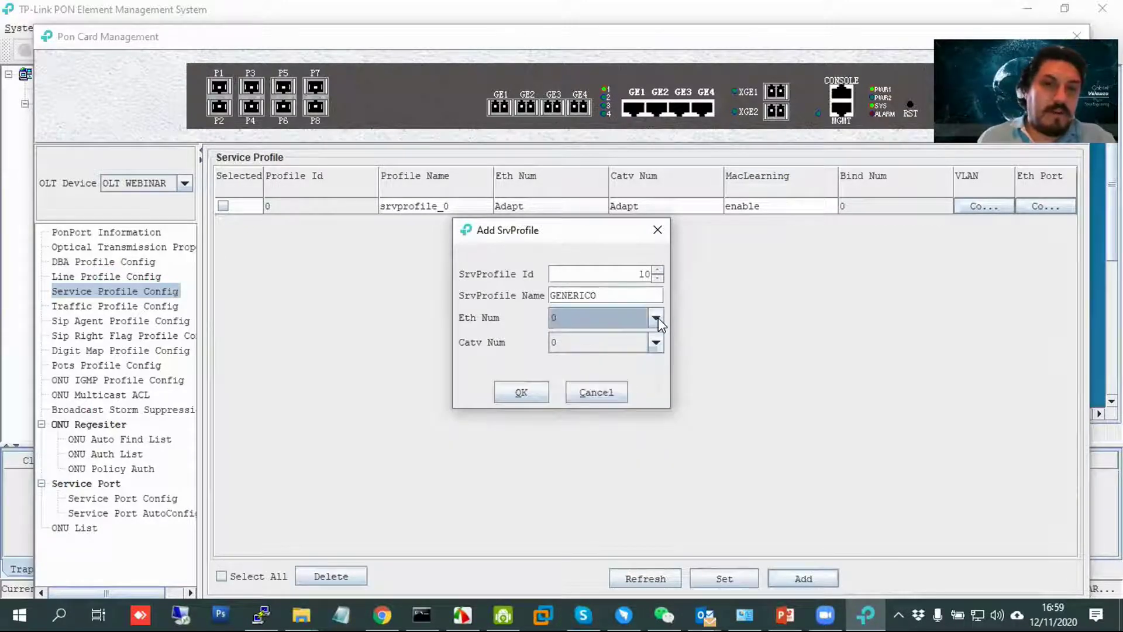
left_click(644, 317)
scroll(657, 390, "down", 1)
left_click(605, 446)
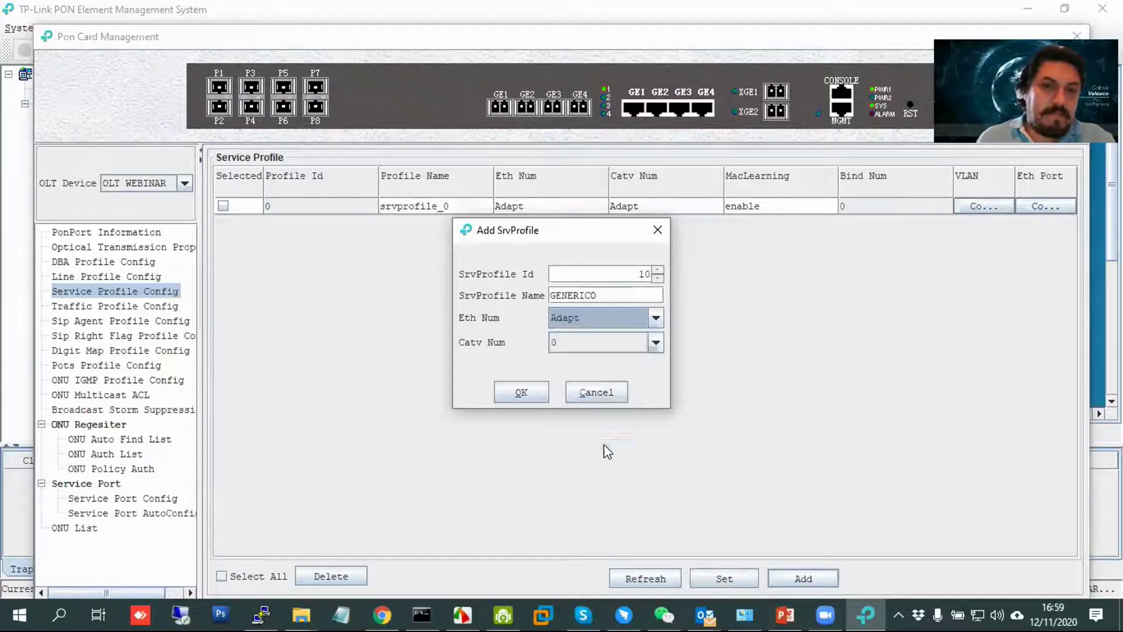
left_click(656, 343)
scroll(656, 421, "down", 1)
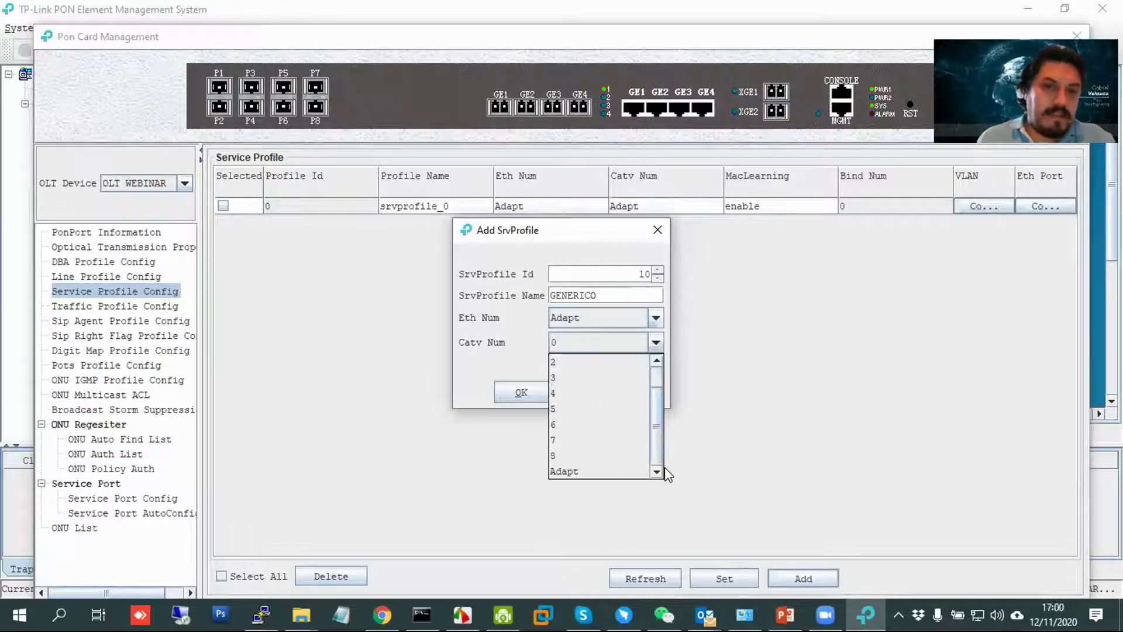
left_click(632, 472)
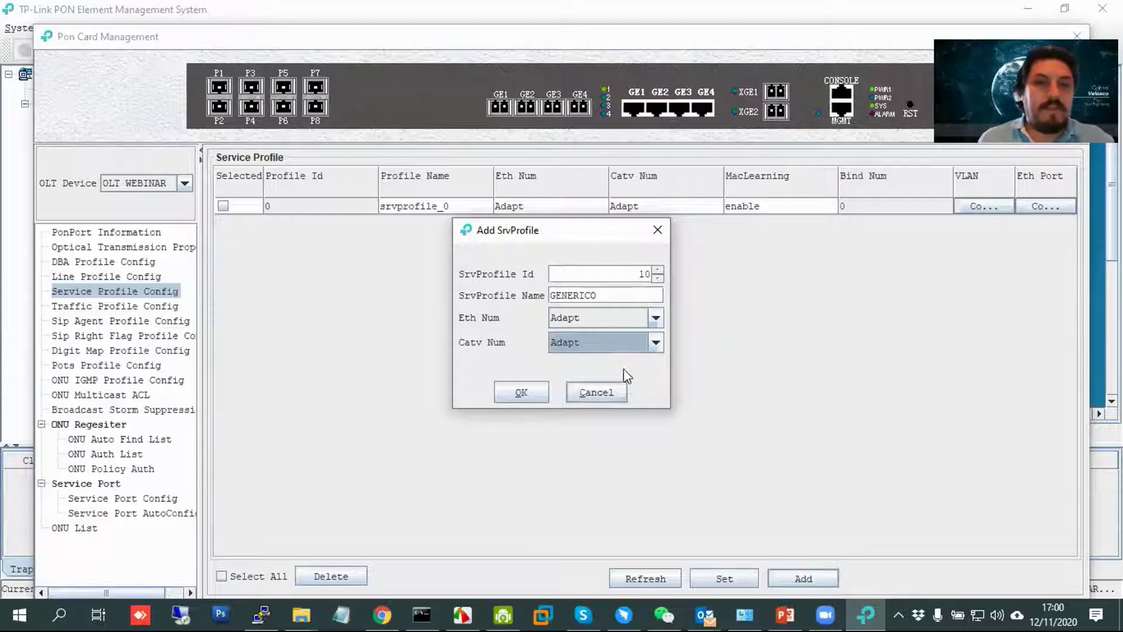
left_click(587, 344)
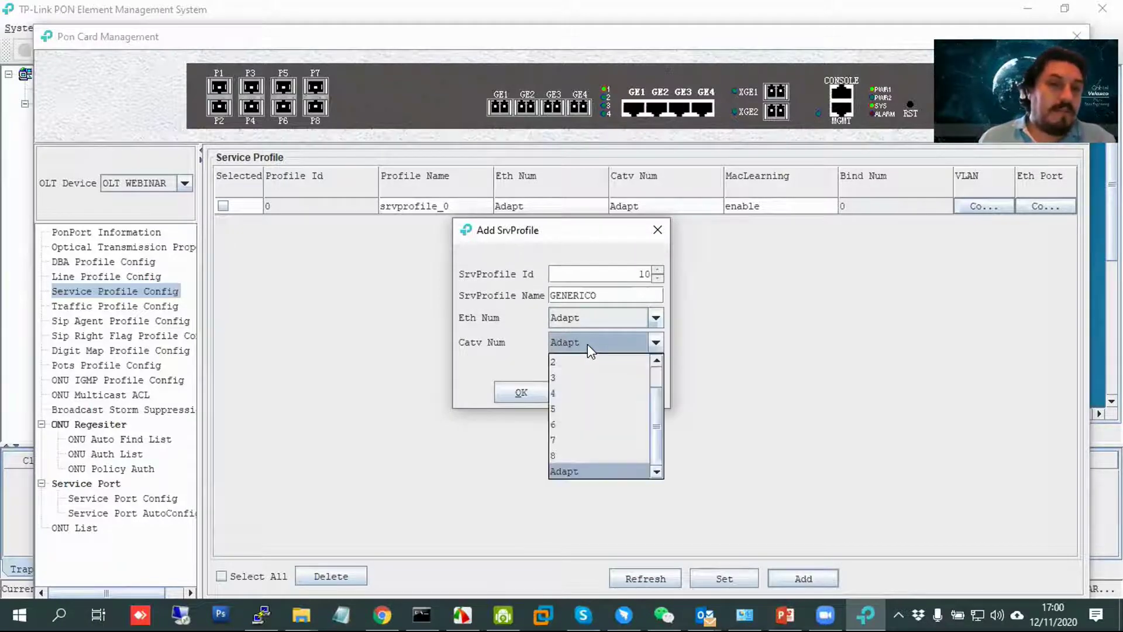
left_click(599, 378)
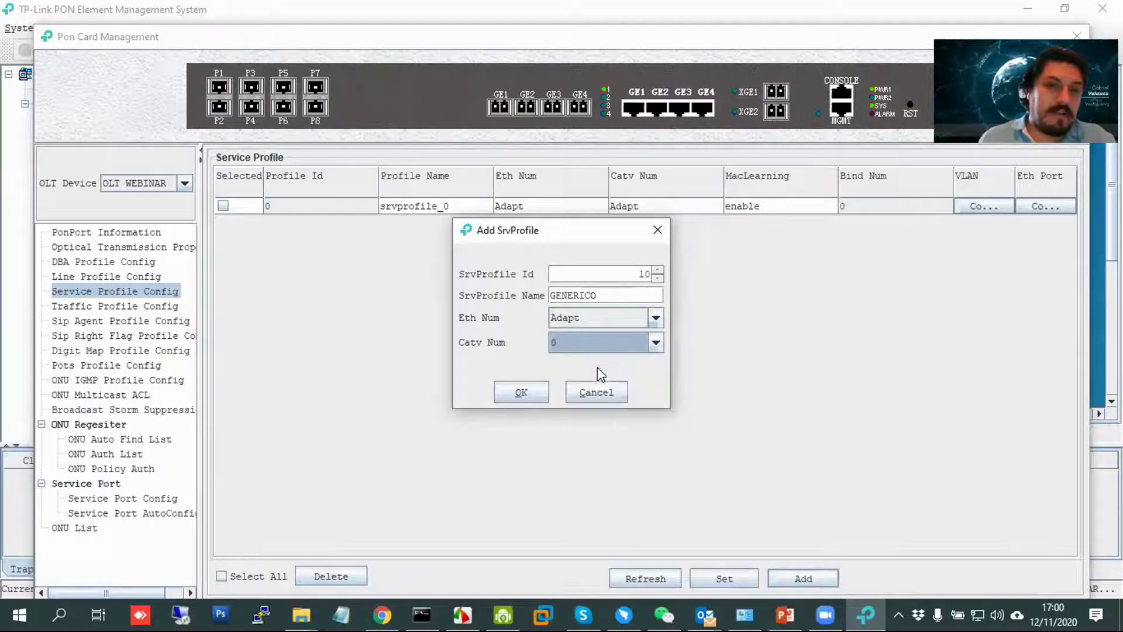
left_click(526, 393)
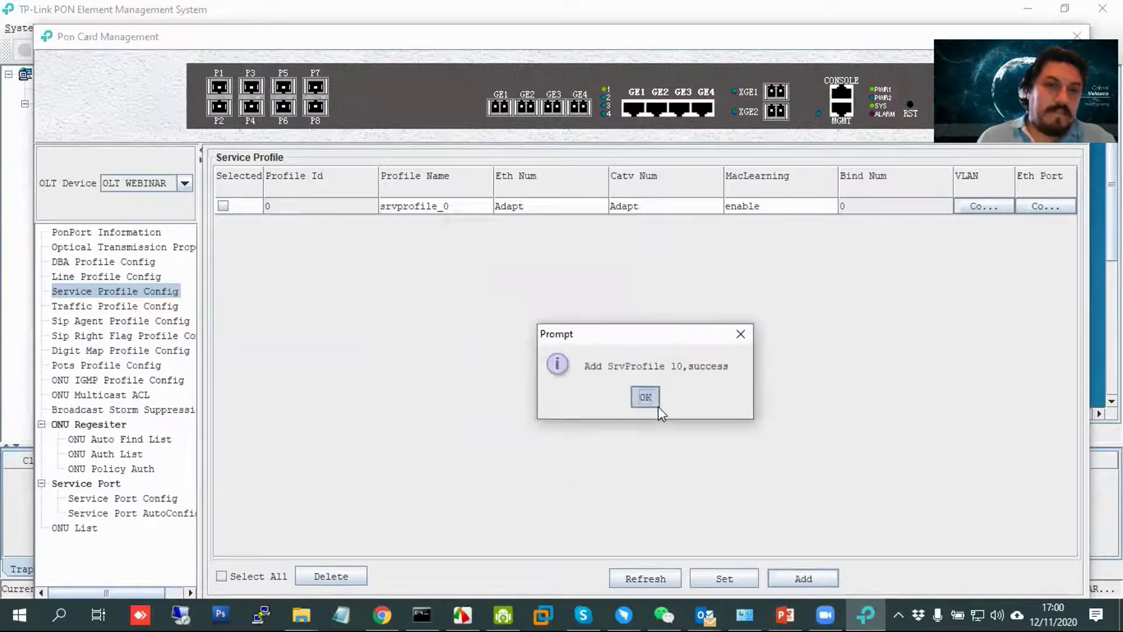
left_click(650, 400)
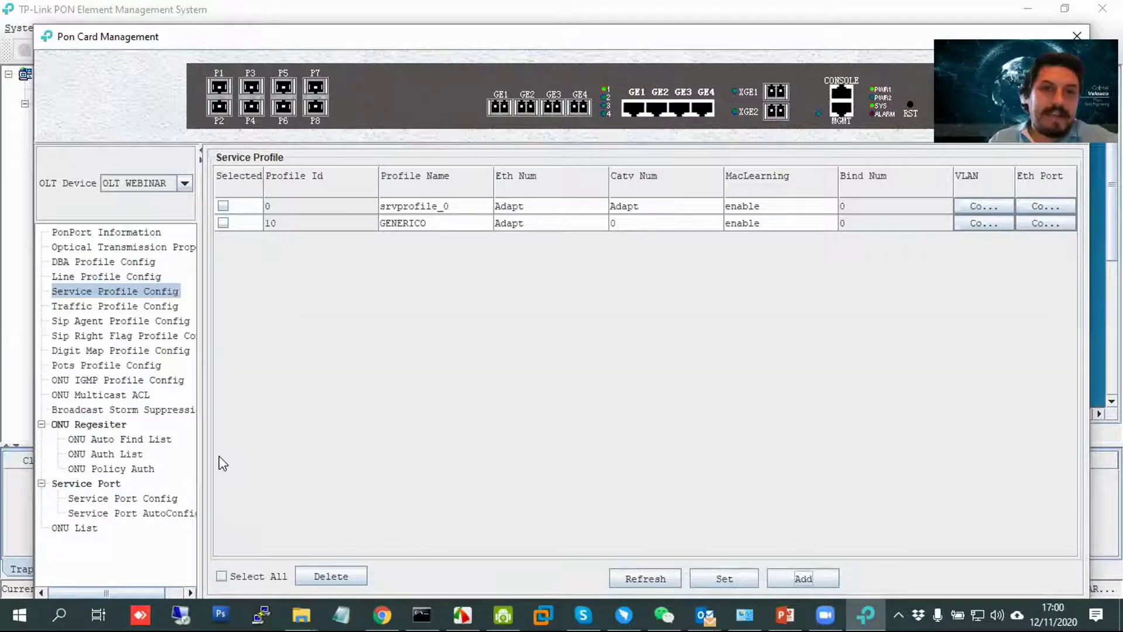
Search PON port 6 for unregistered ONUs in the auto-find list.
left_click(130, 454)
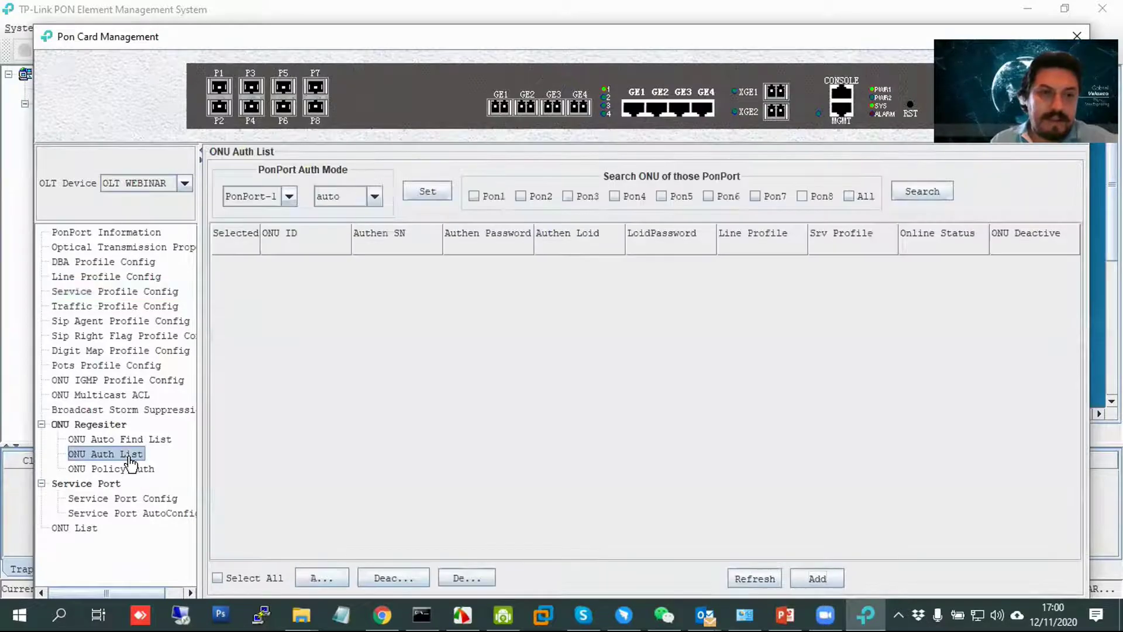
left_click(159, 439)
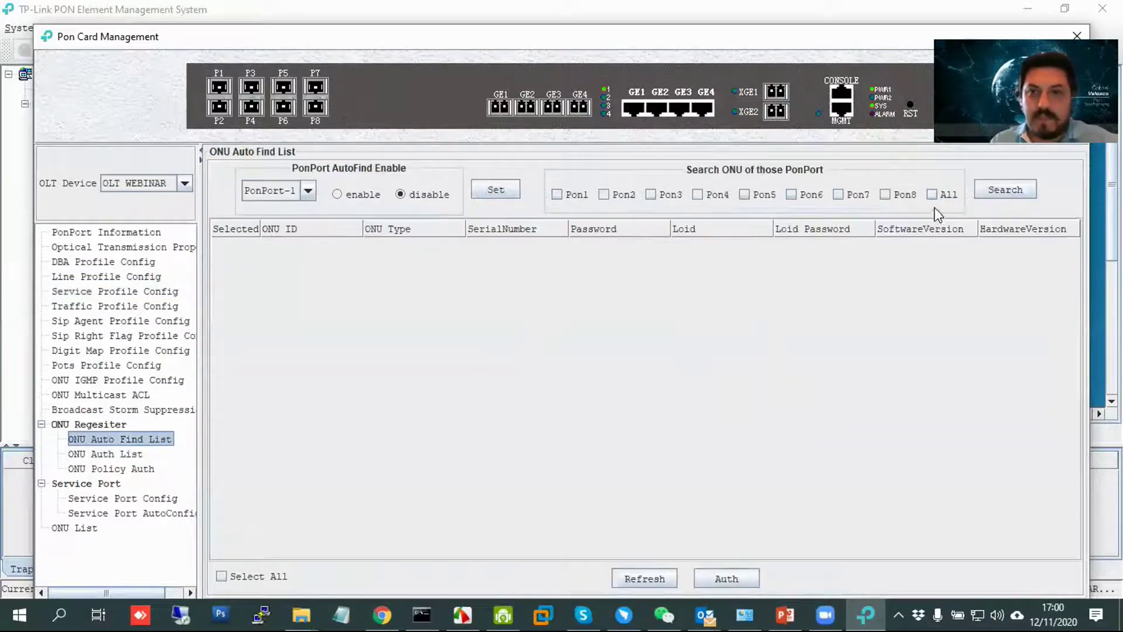
left_click(791, 195)
left_click(1005, 190)
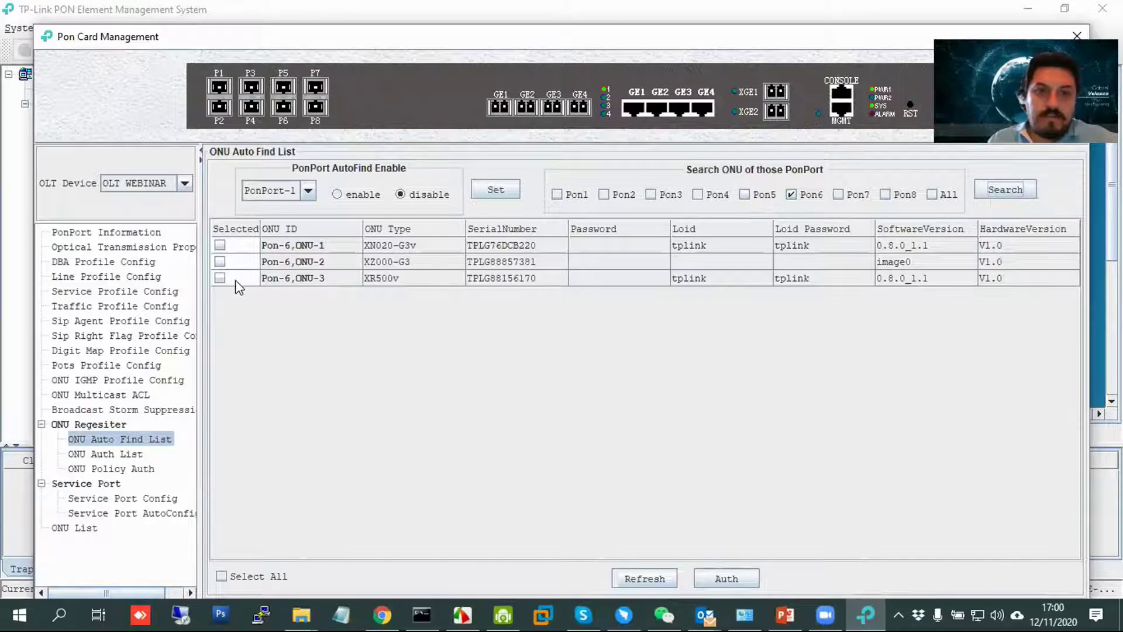
Authorise ONU-3 with line profile 10-20 and service profile GENERICO.
left_click(727, 579)
left_click(605, 308)
left_click(602, 341)
left_click(607, 333)
left_click(604, 365)
left_click(524, 373)
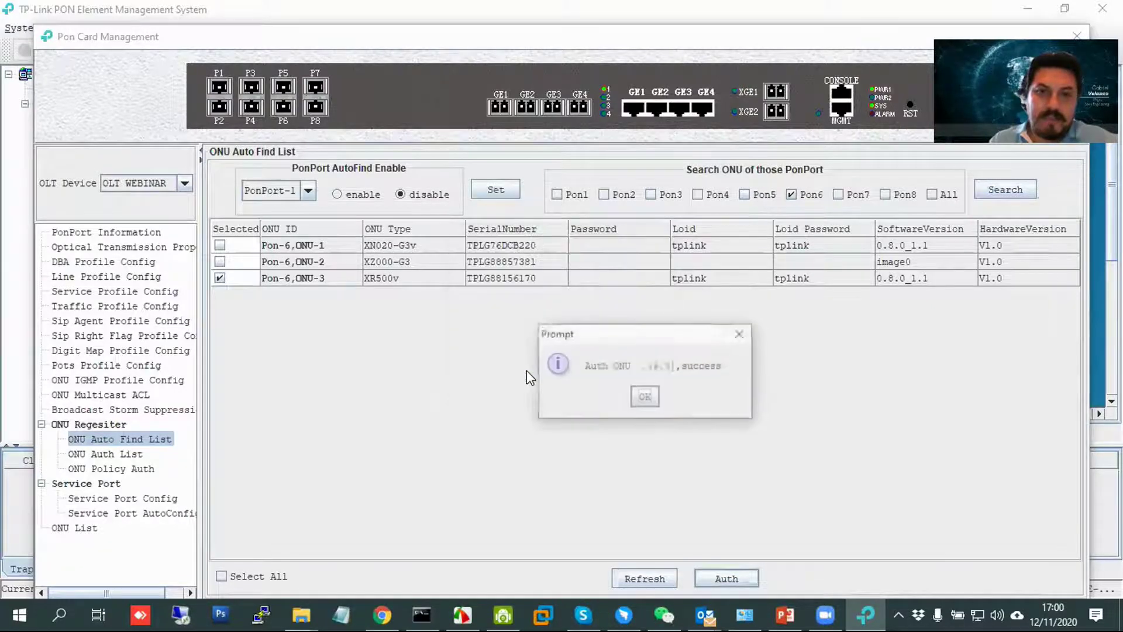
left_click(655, 402)
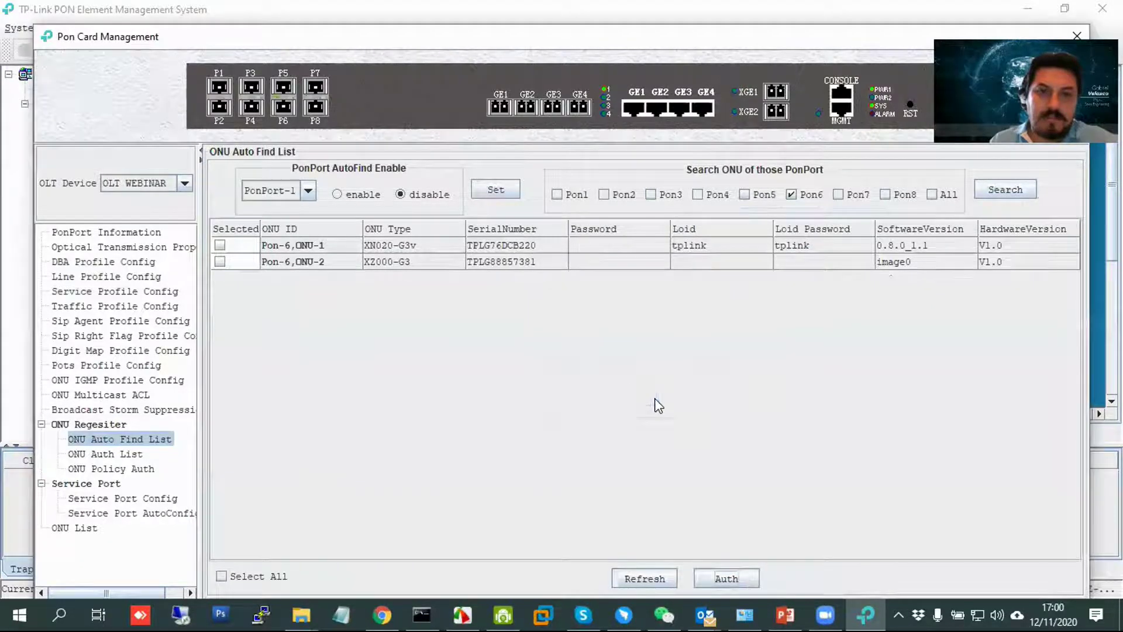
List authorised ONUs across all PON ports.
left_click(103, 455)
left_click(848, 196)
left_click(918, 192)
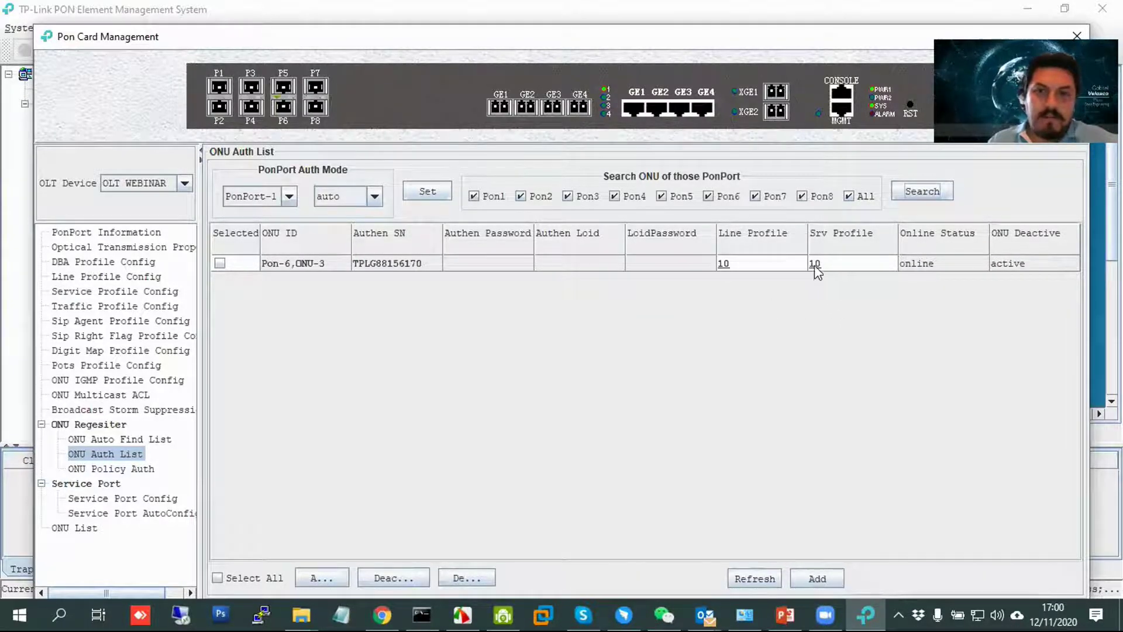
left_click(725, 263)
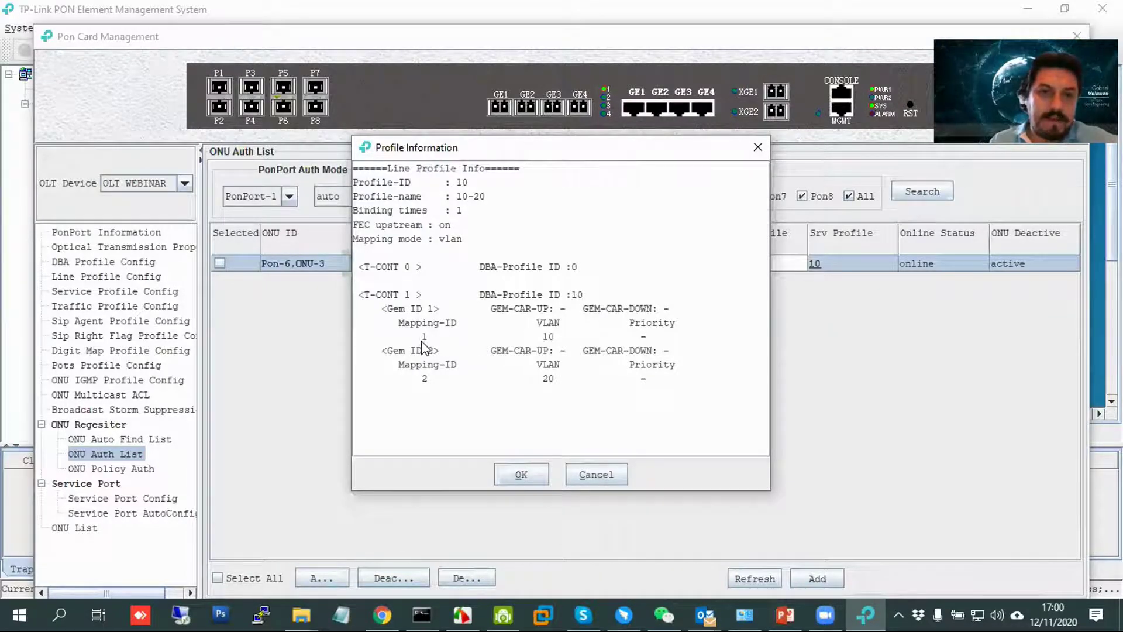
left_click(758, 153)
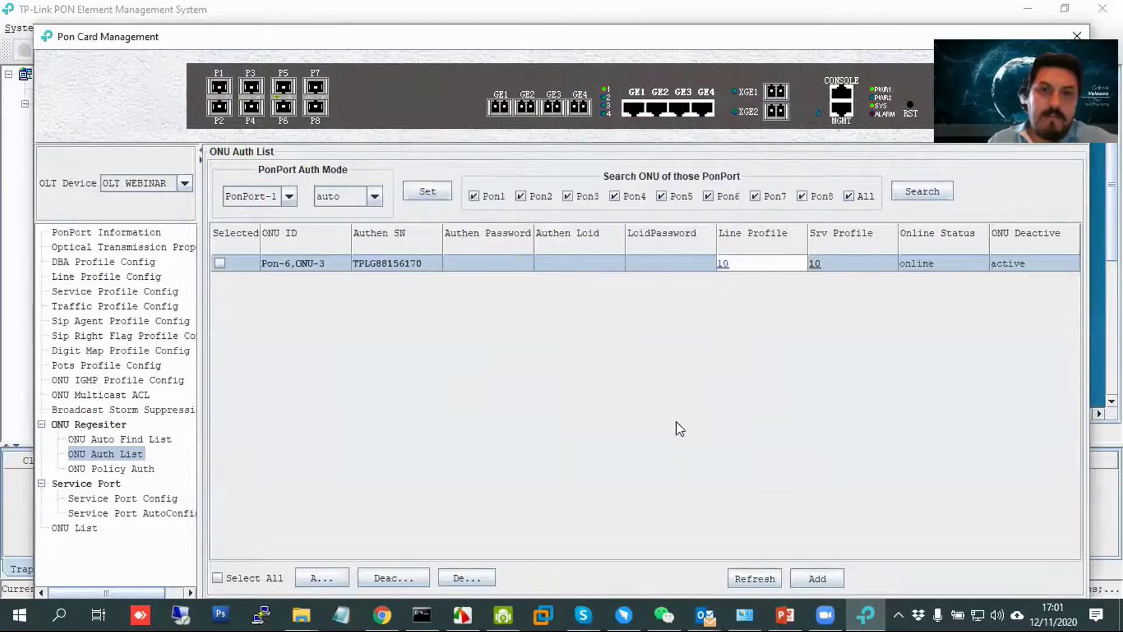
left_click(125, 514)
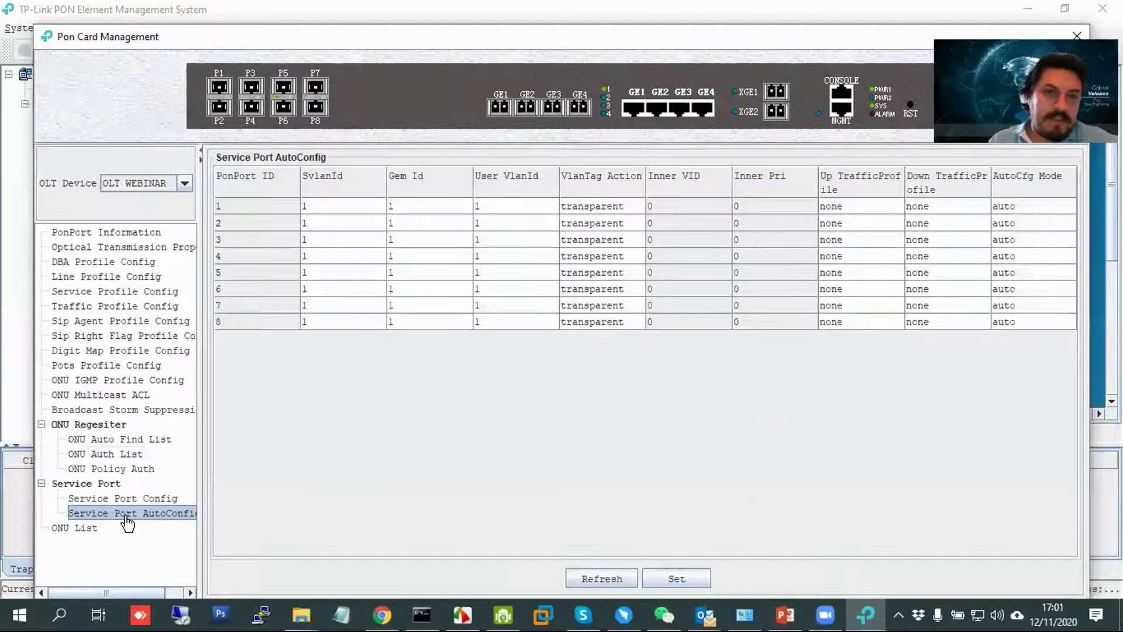
left_click(119, 499)
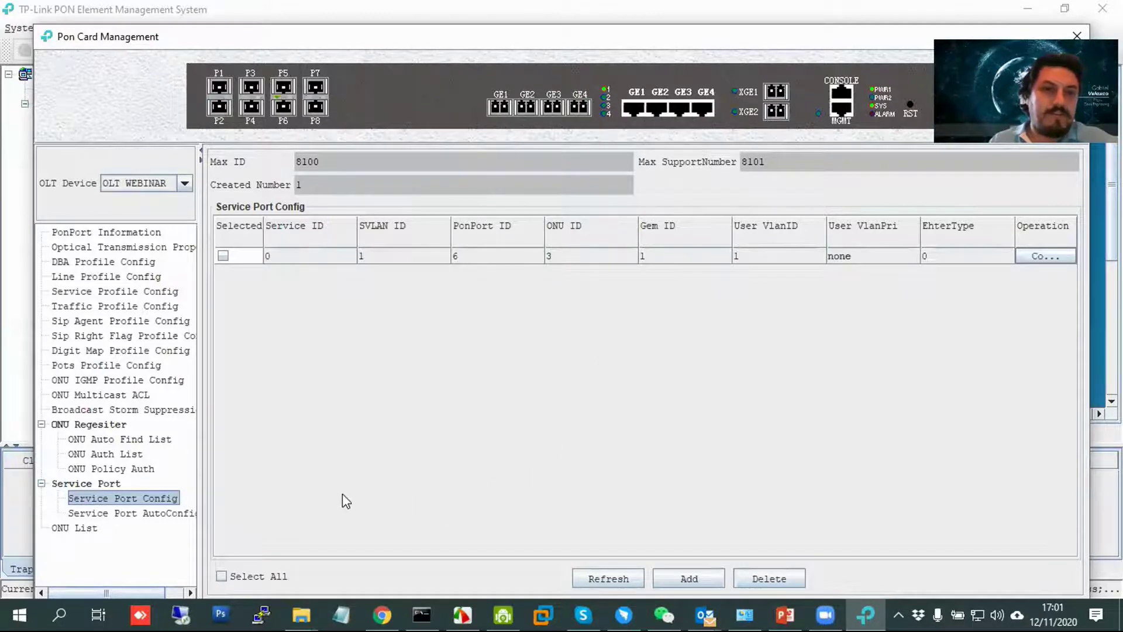
left_click(106, 454)
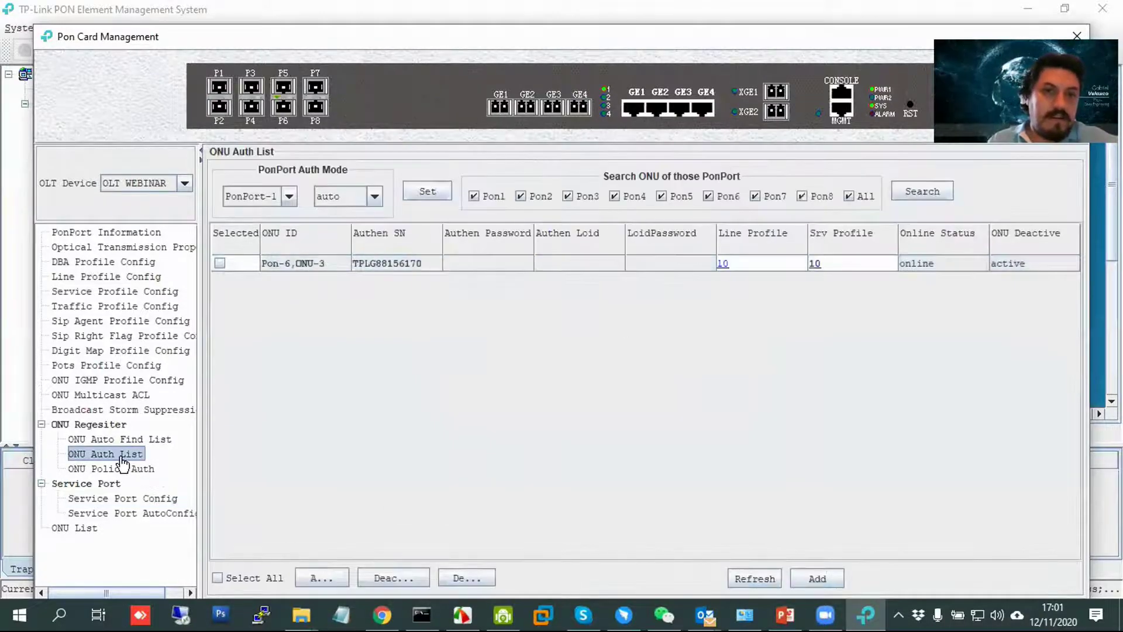
left_click(220, 264)
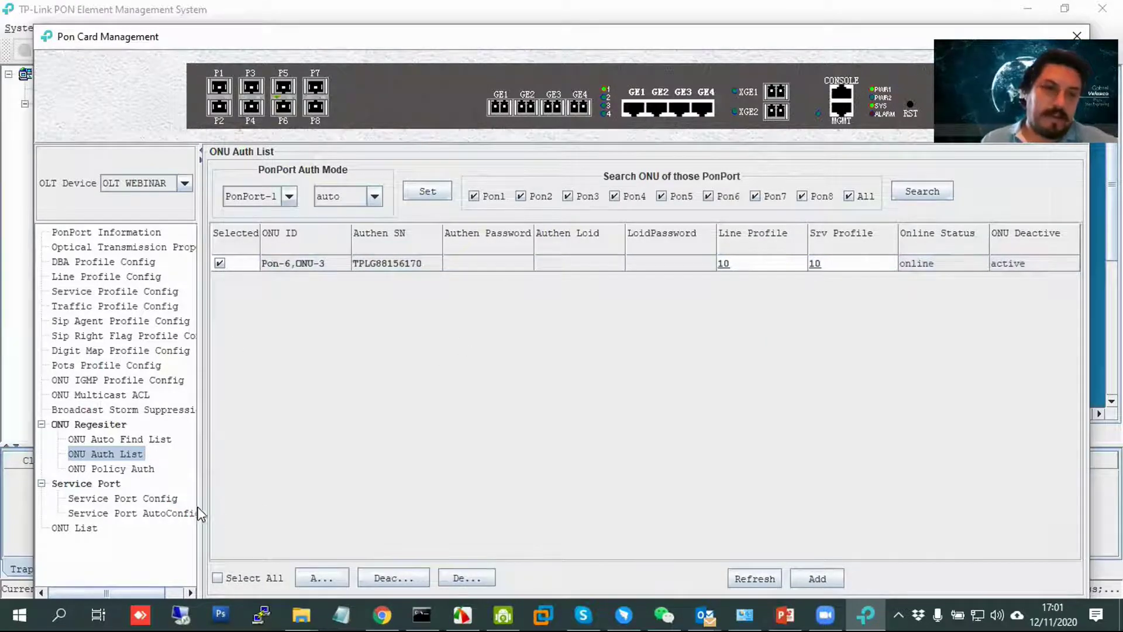
left_click(155, 499)
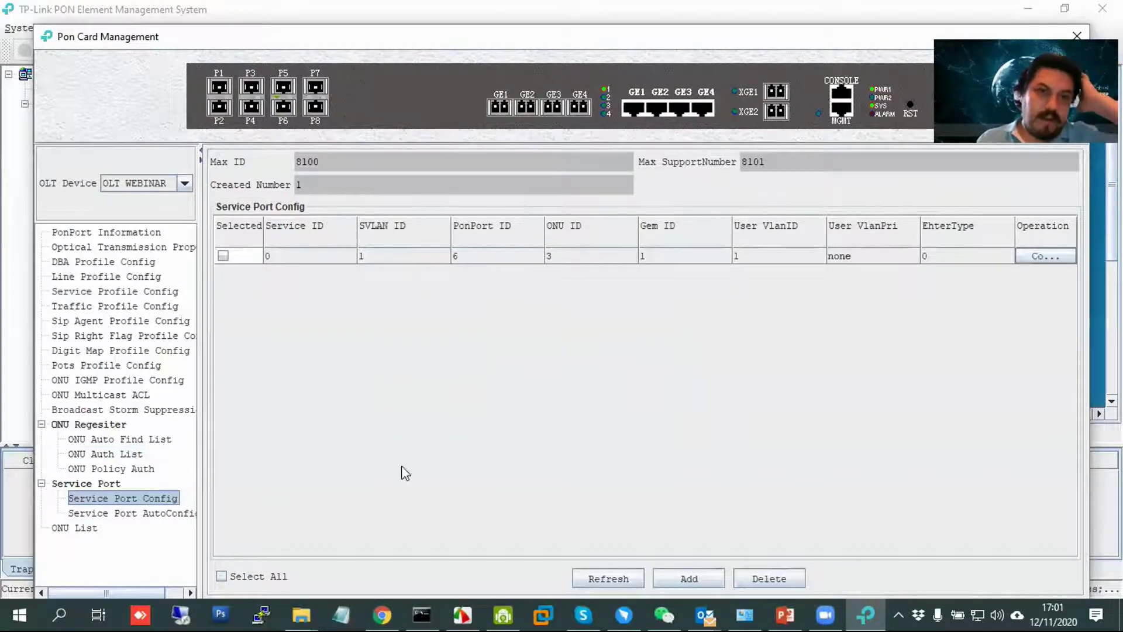
left_click(142, 457)
Delete the authorisation of Pon-6,ONU-3.
left_click(219, 263)
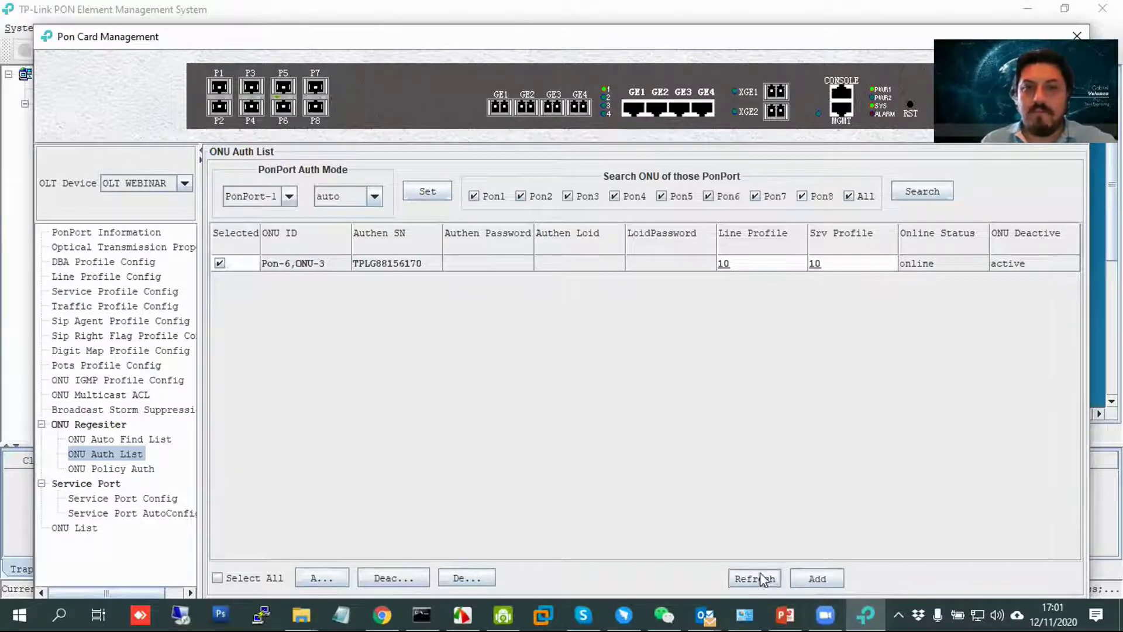
left_click(488, 579)
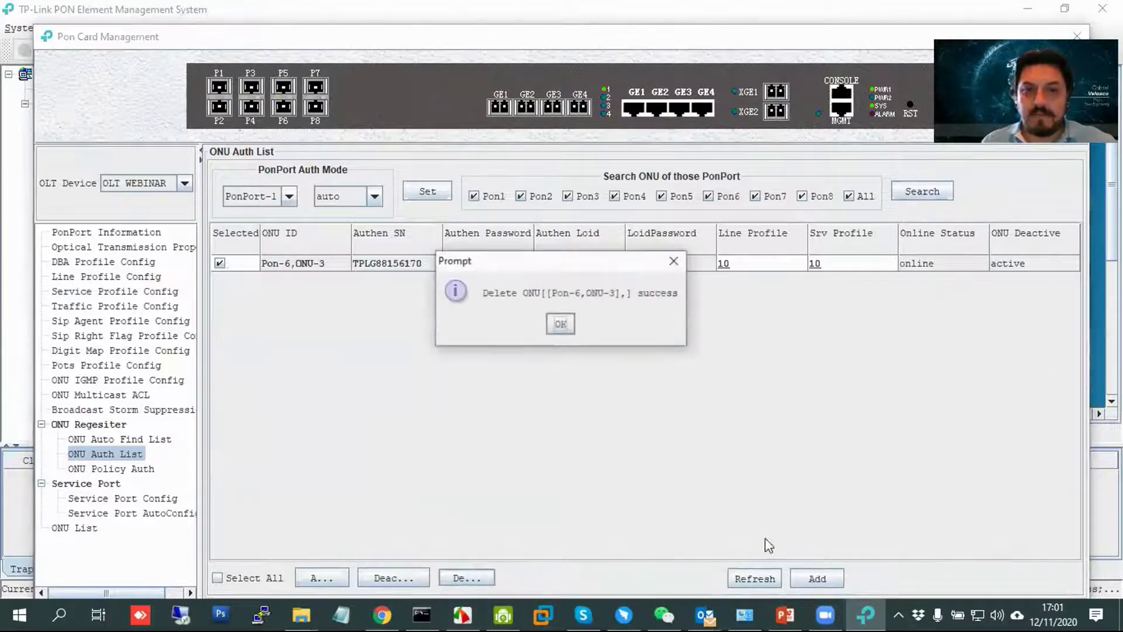
left_click(563, 322)
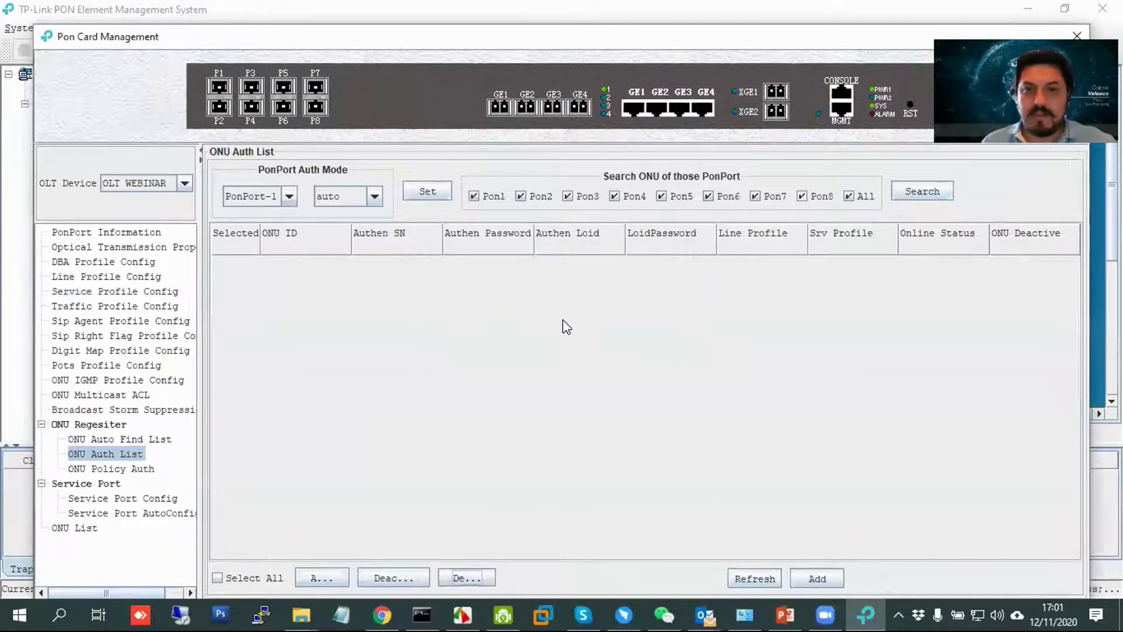
Set PON port 6 service port auto-config to SVLAN 10 and user VLAN 10.
left_click(122, 515)
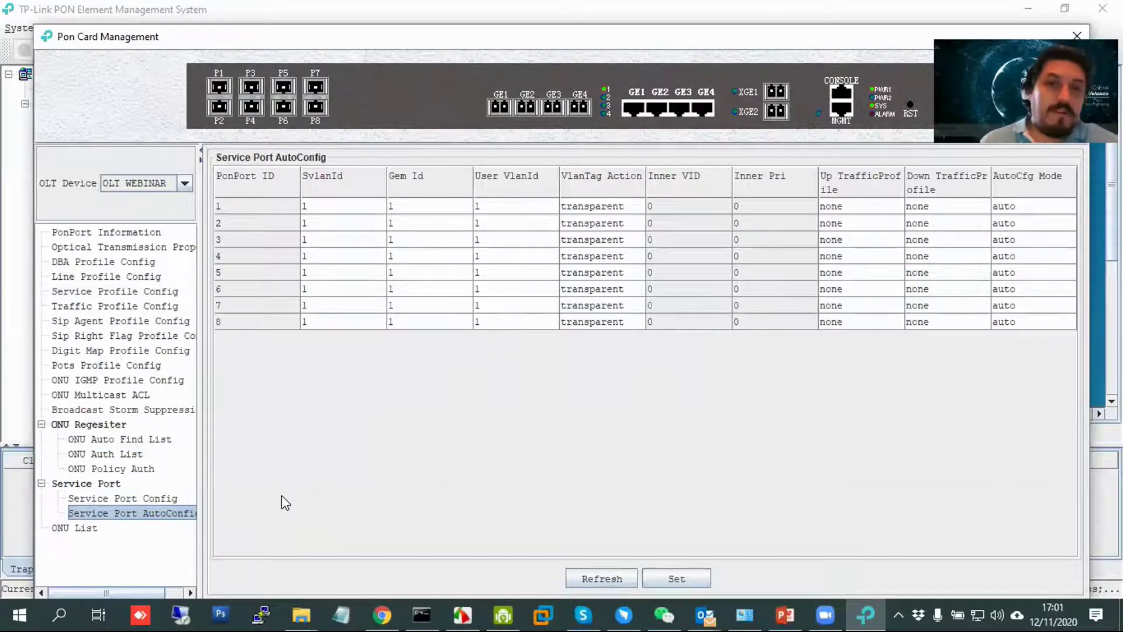
double_click(308, 291)
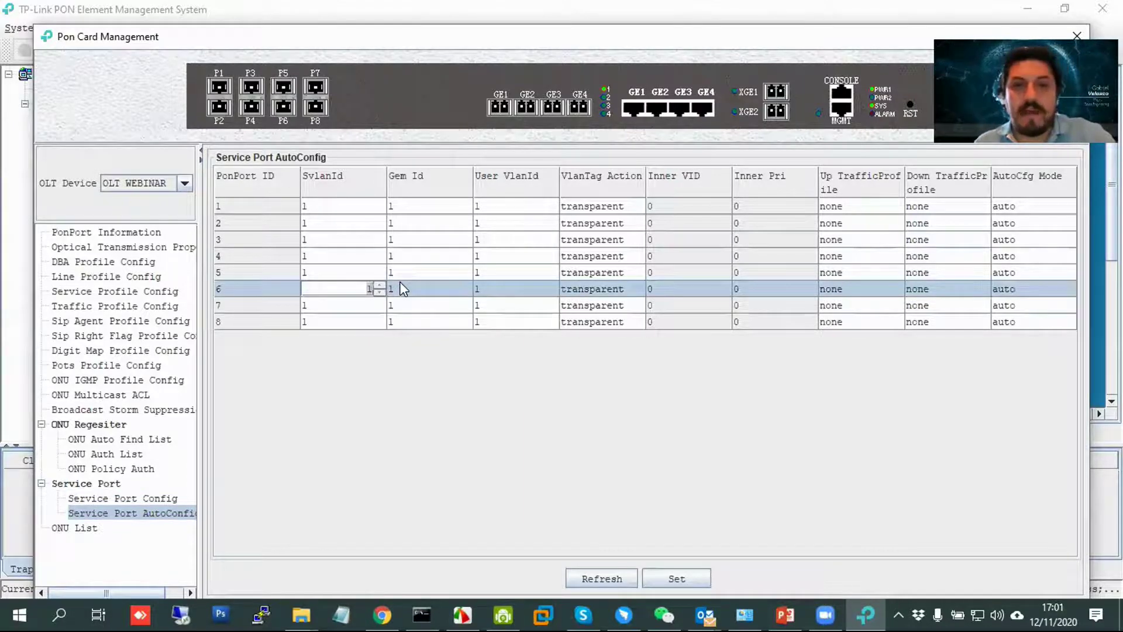
type("0")
left_click(507, 288)
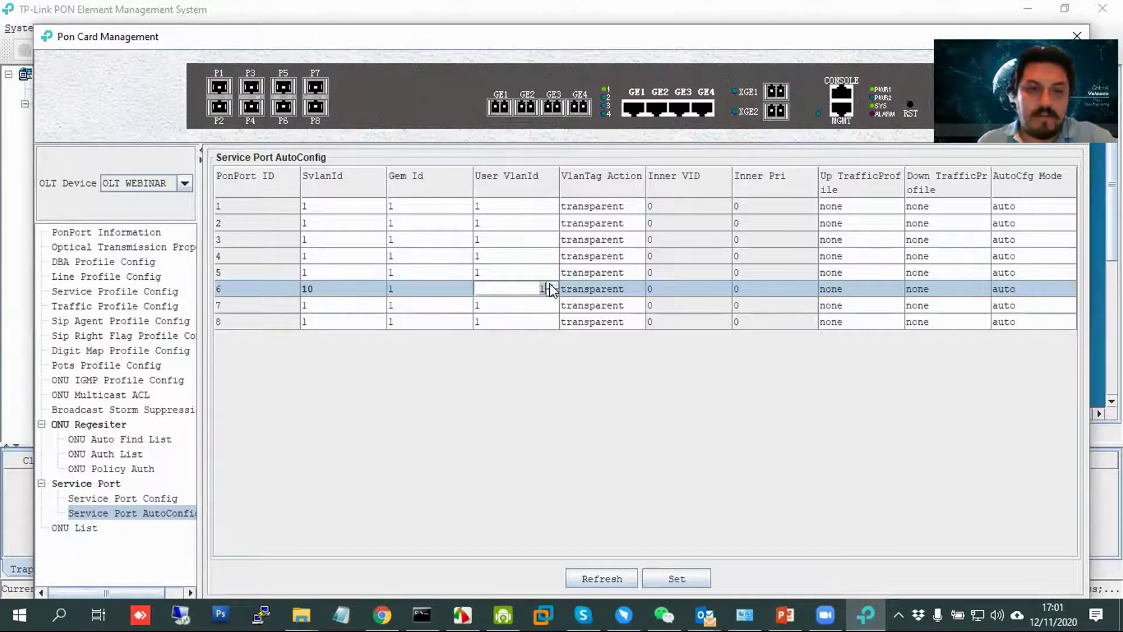
type("0")
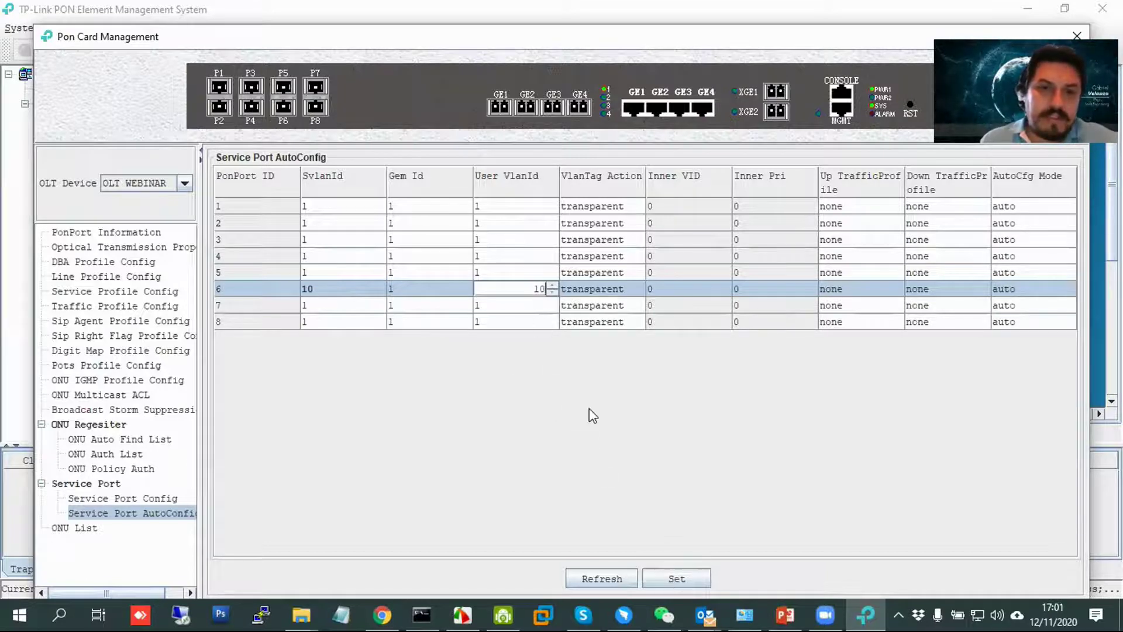
left_click(681, 577)
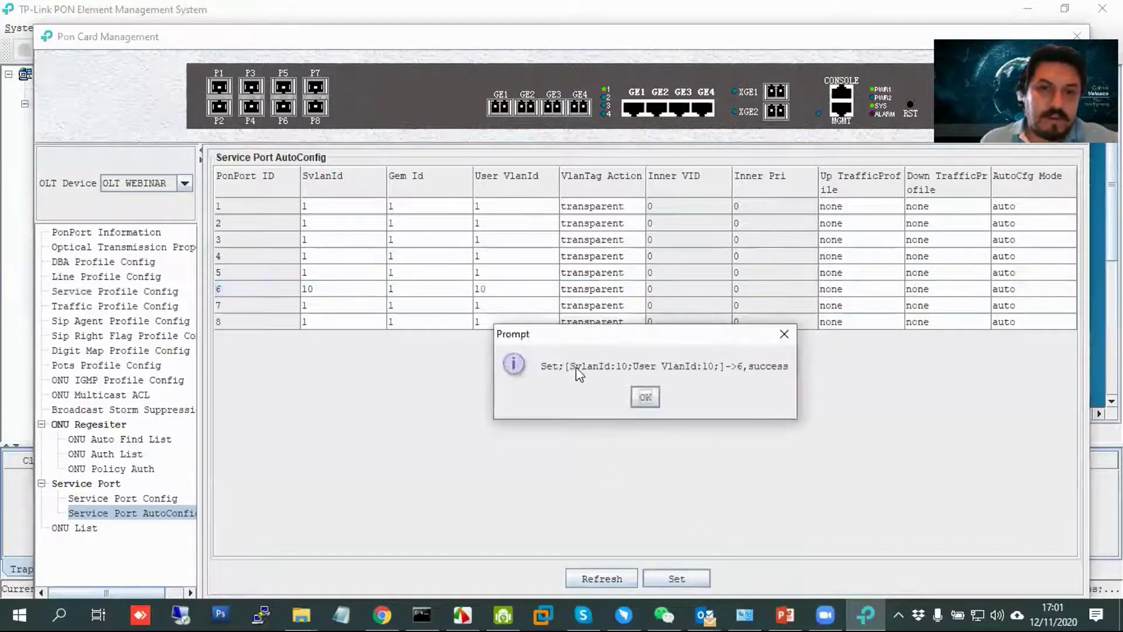
left_click(646, 396)
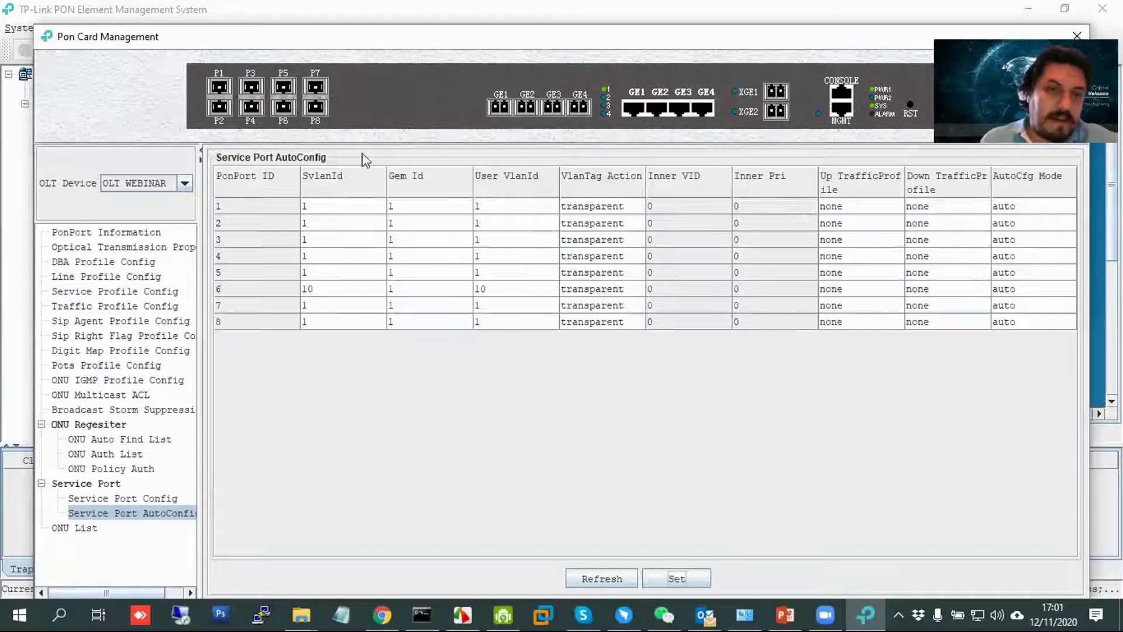
Verify port 6's VLAN values, check the empty service port list, and return to authorised ONUs.
double_click(339, 288)
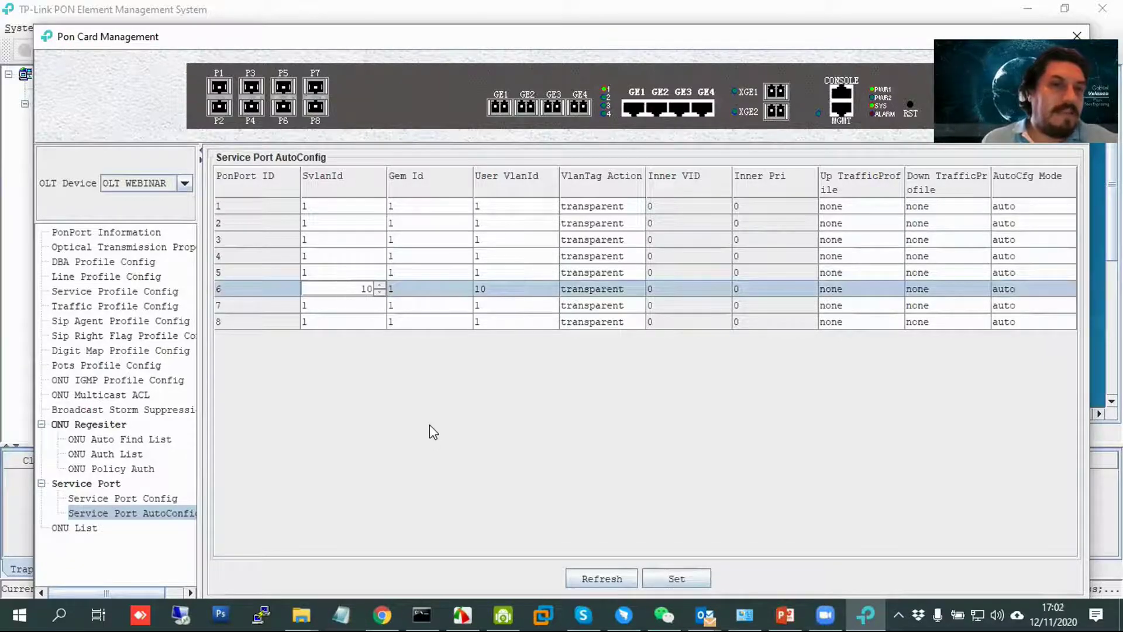
double_click(536, 289)
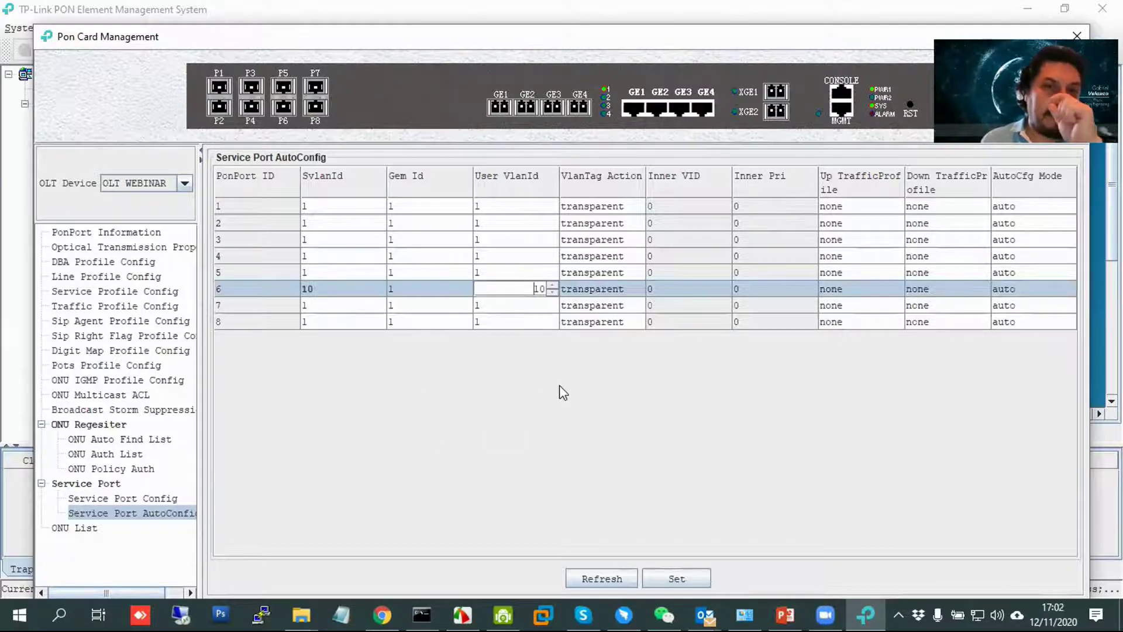
left_click(149, 498)
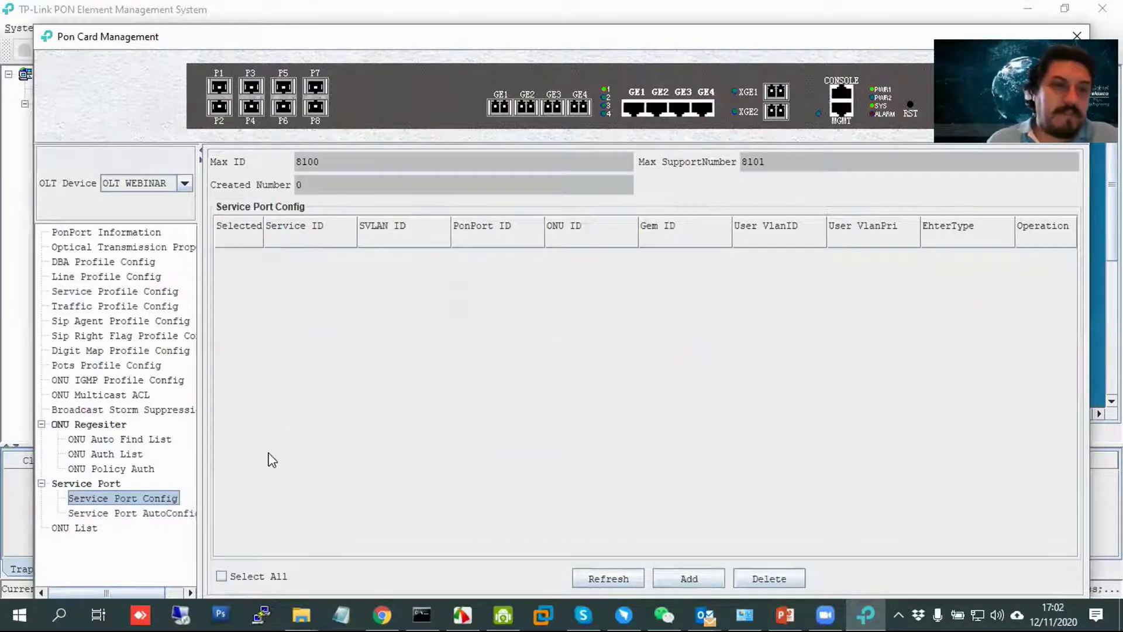
left_click(179, 514)
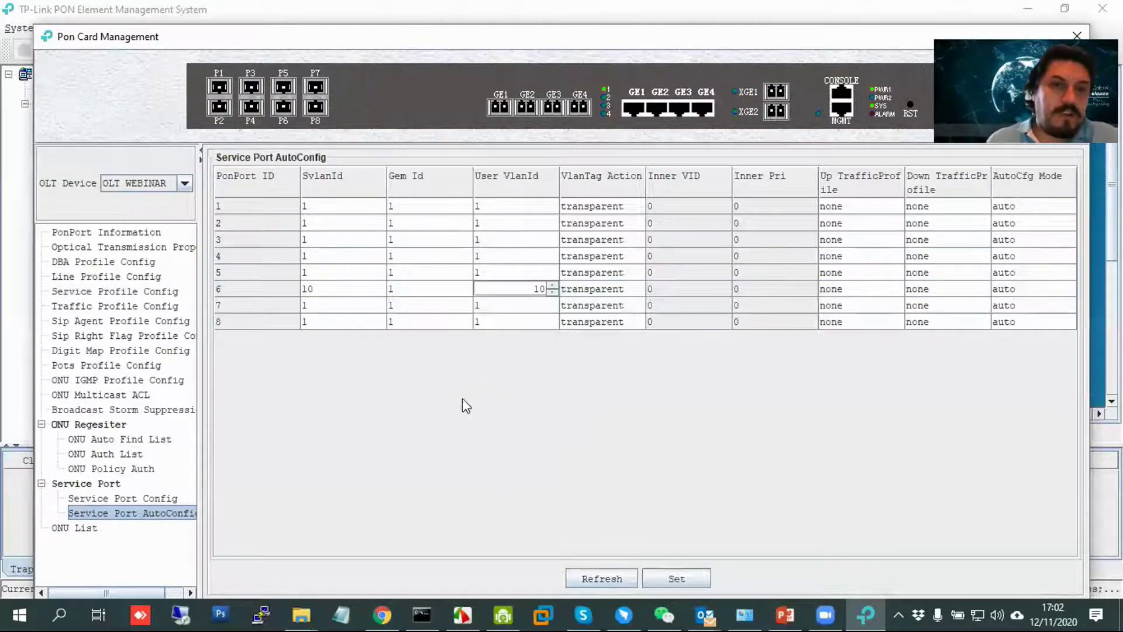
left_click(140, 454)
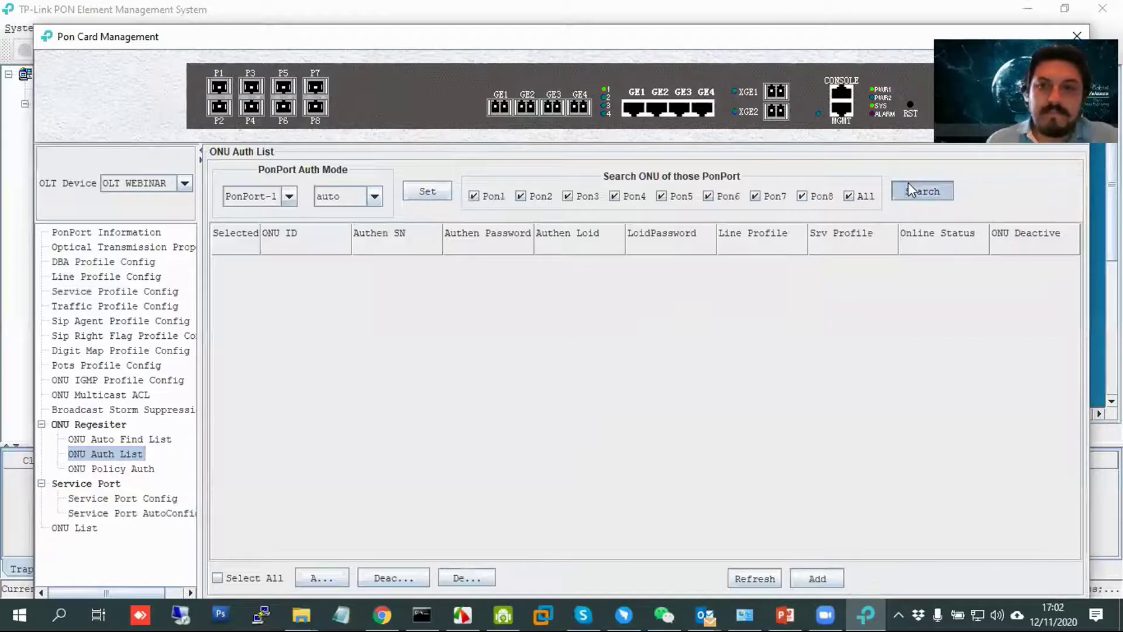
Begin authorising Pon-6,ONU-1 with line profile 10-20, then cancel it.
left_click(159, 499)
left_click(140, 440)
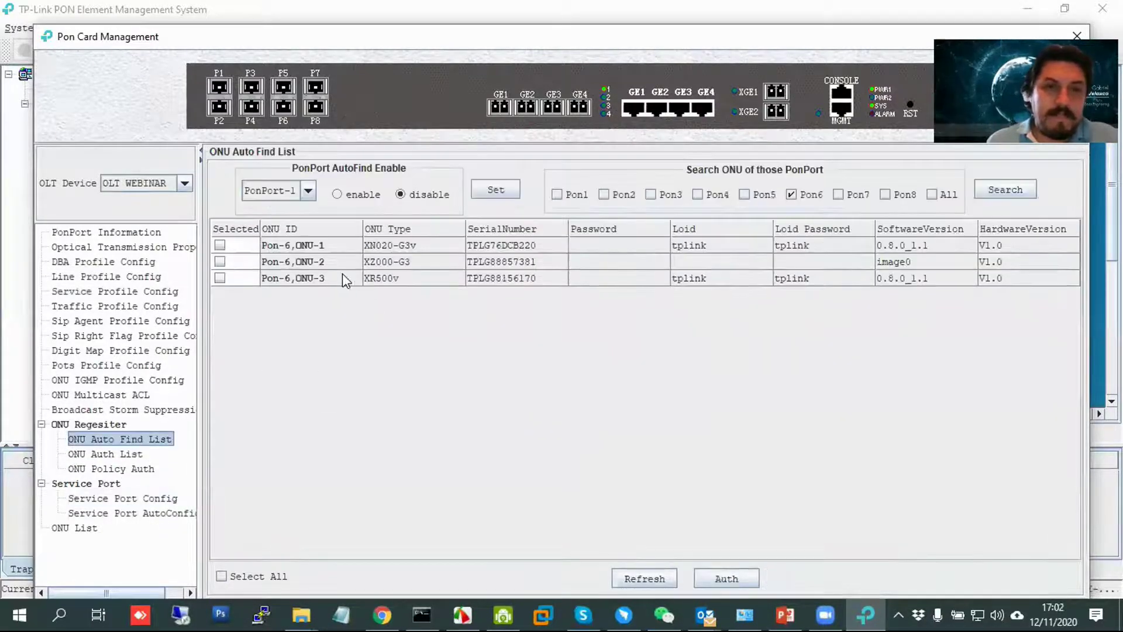
left_click(404, 259)
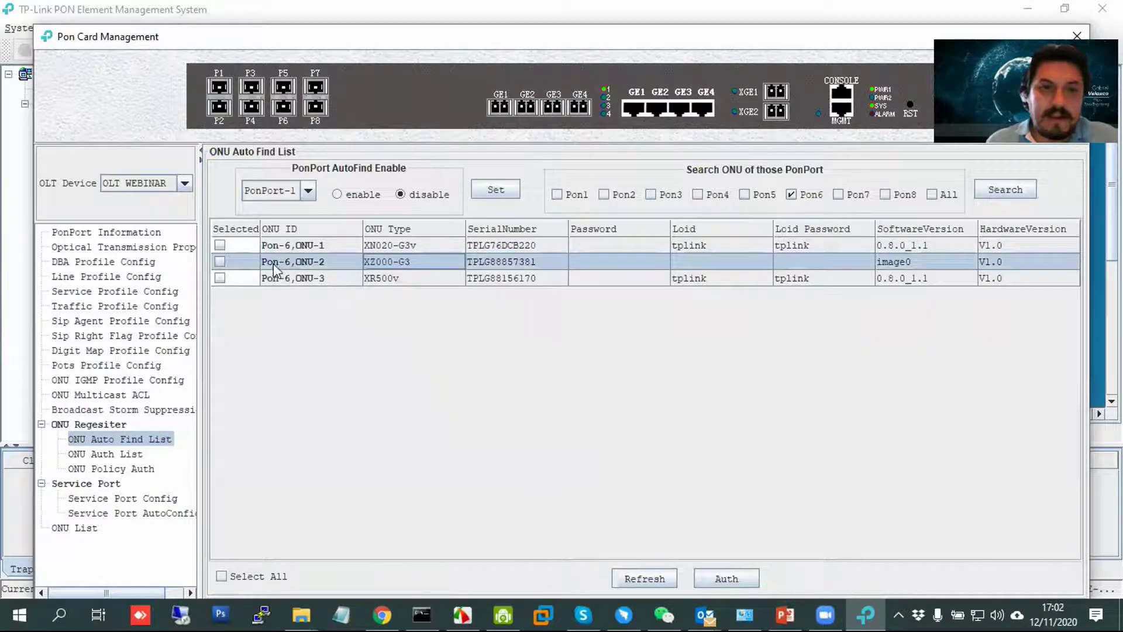
left_click(220, 245)
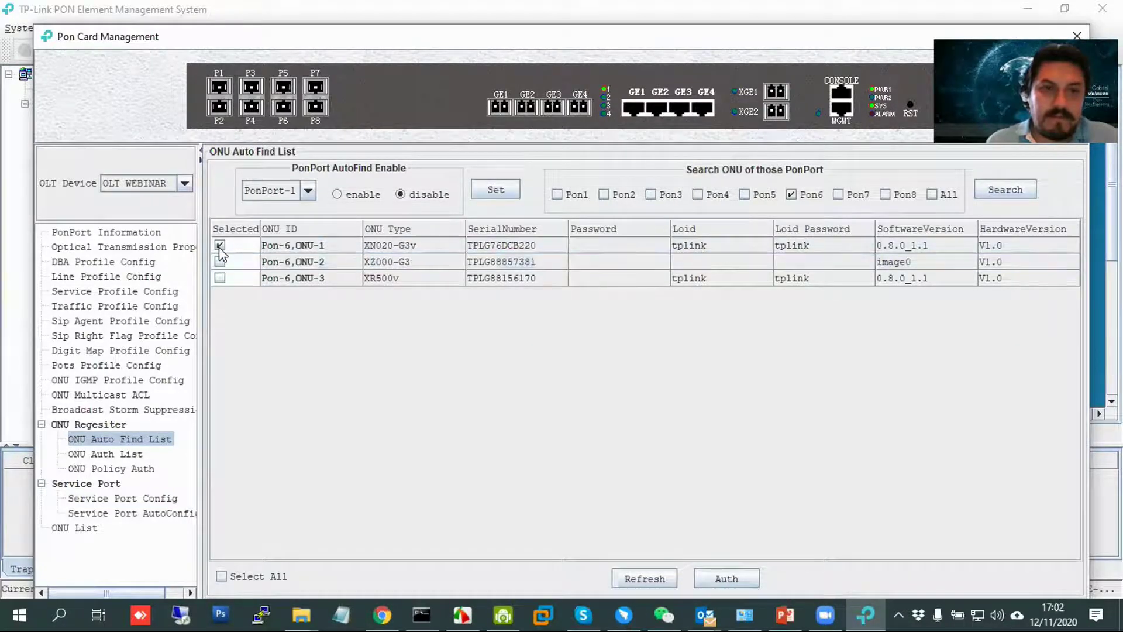
left_click(731, 579)
left_click(639, 310)
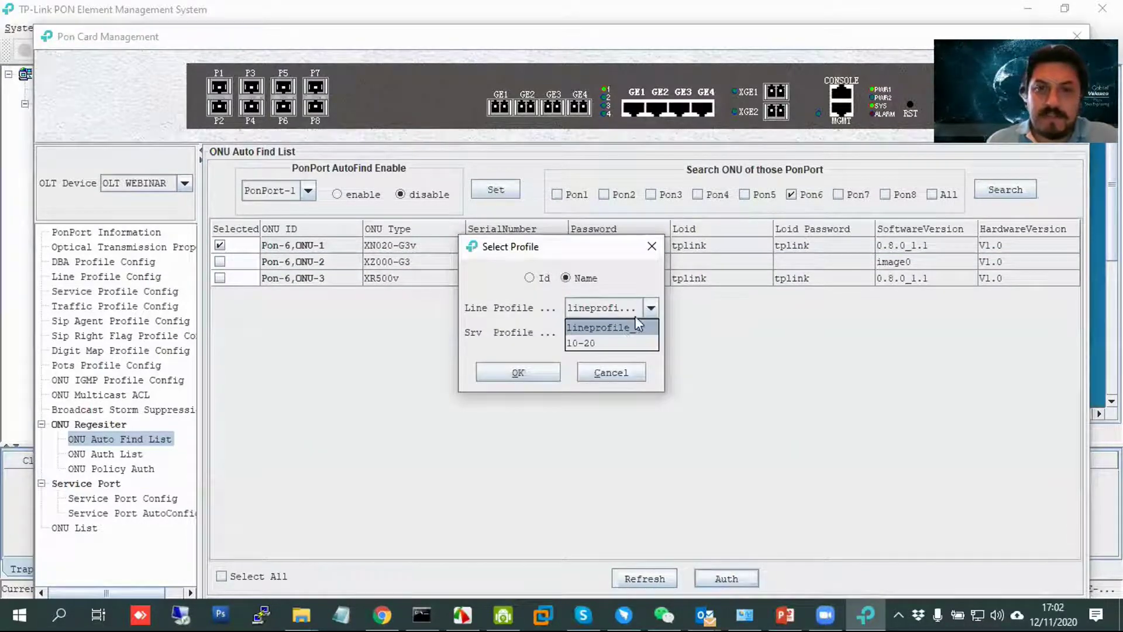
left_click(622, 344)
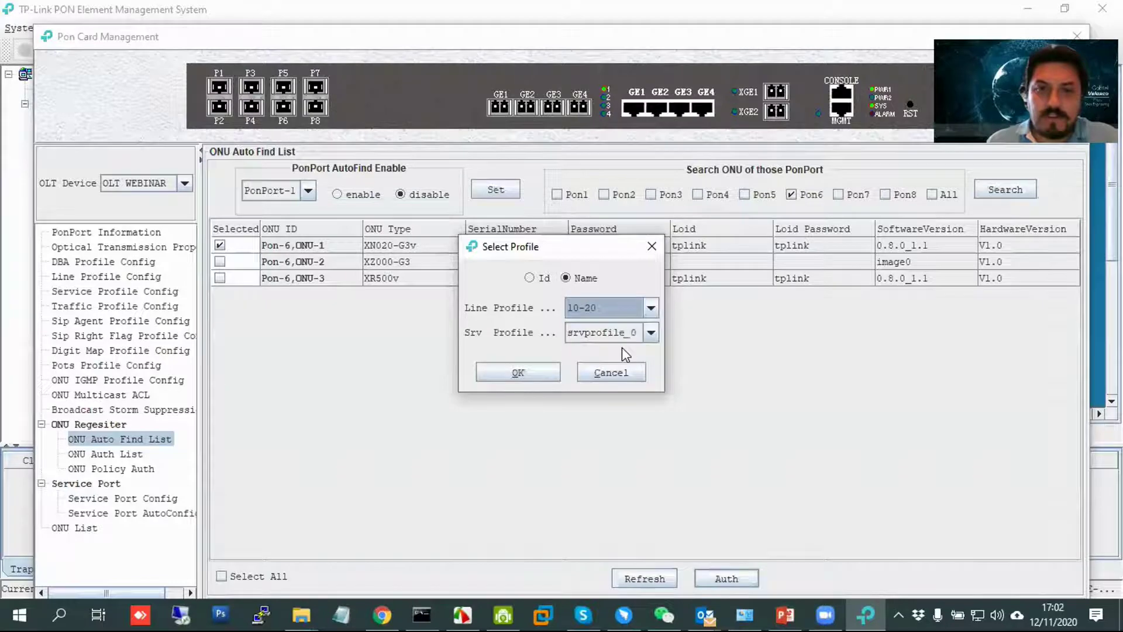
left_click(652, 246)
Authorise Pon-6,ONU-3 with line profile 10-20 and the service profile, then view authorised ONUs.
left_click(219, 244)
left_click(219, 244)
left_click(220, 278)
left_click(726, 578)
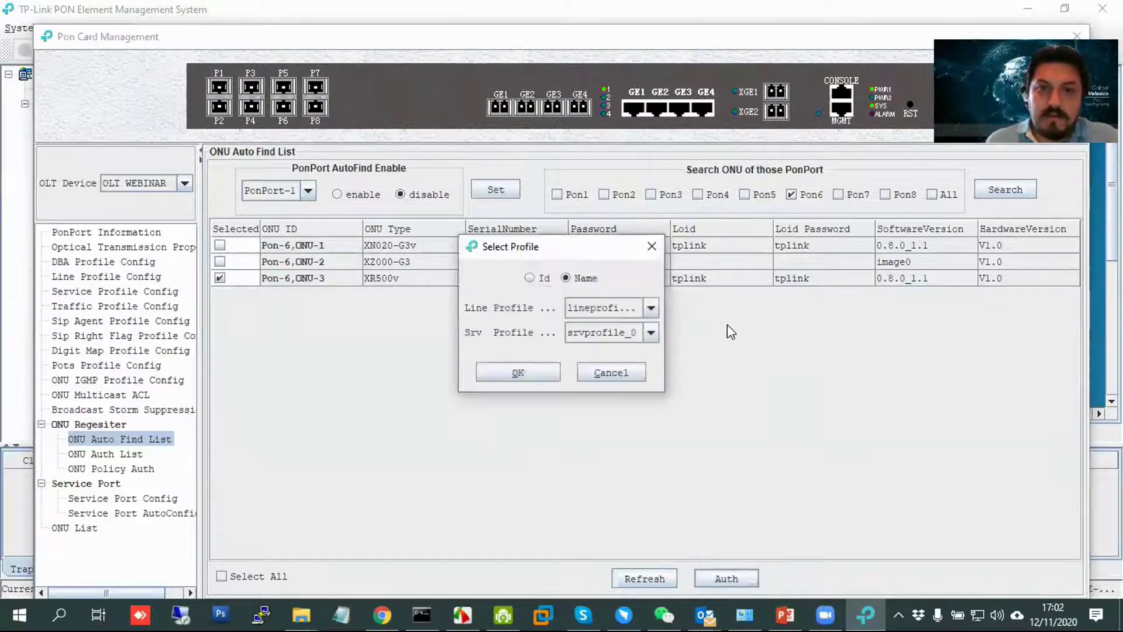
left_click(650, 308)
left_click(622, 343)
left_click(621, 345)
left_click(606, 352)
left_click(534, 370)
left_click(645, 396)
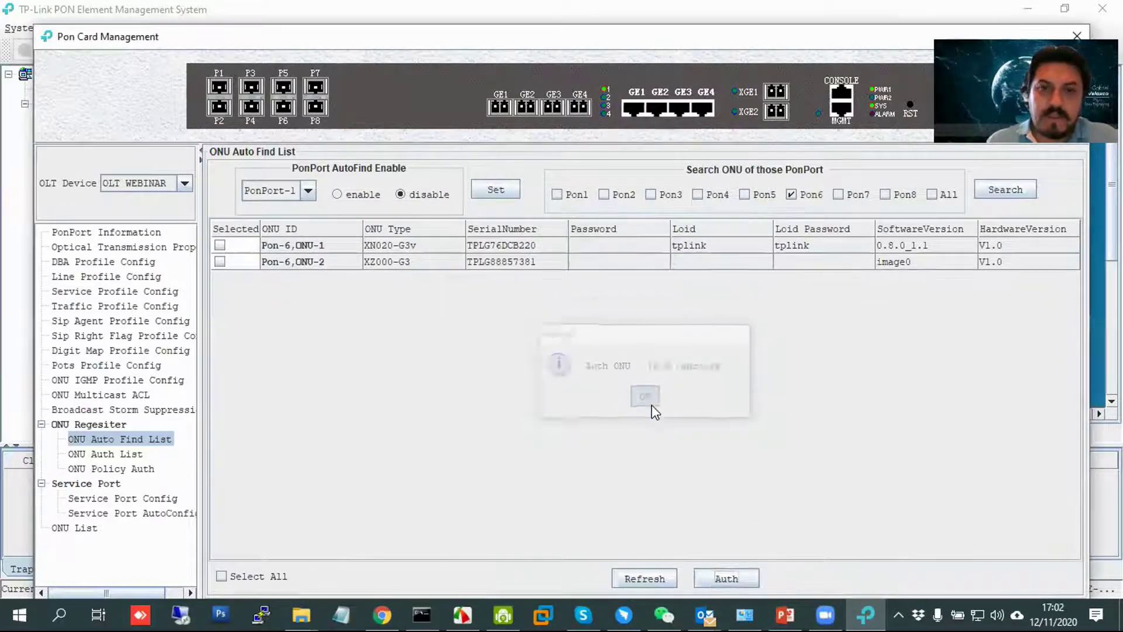
left_click(96, 454)
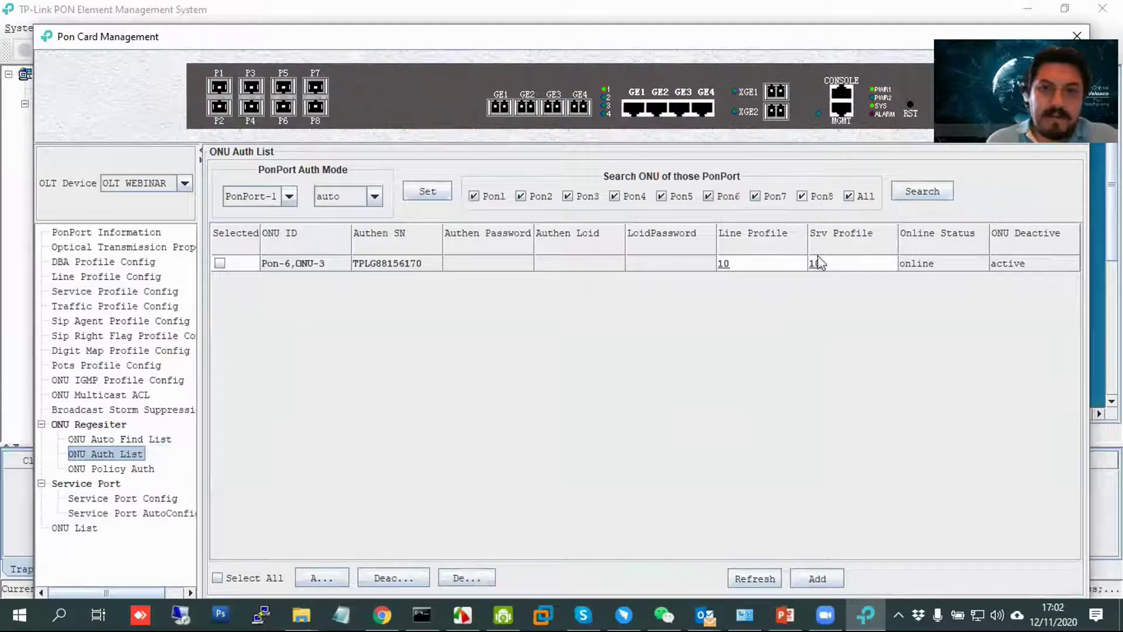
Review line profile 10's details from ONU-3's entry, then go to Service Port Config.
left_click(726, 264)
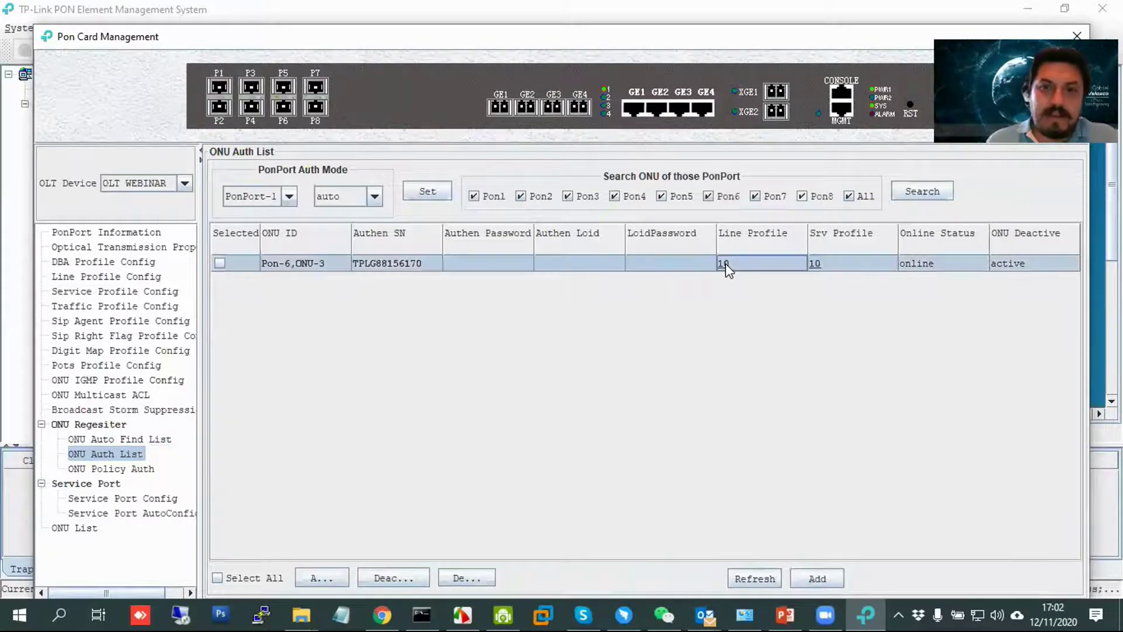
left_click(726, 263)
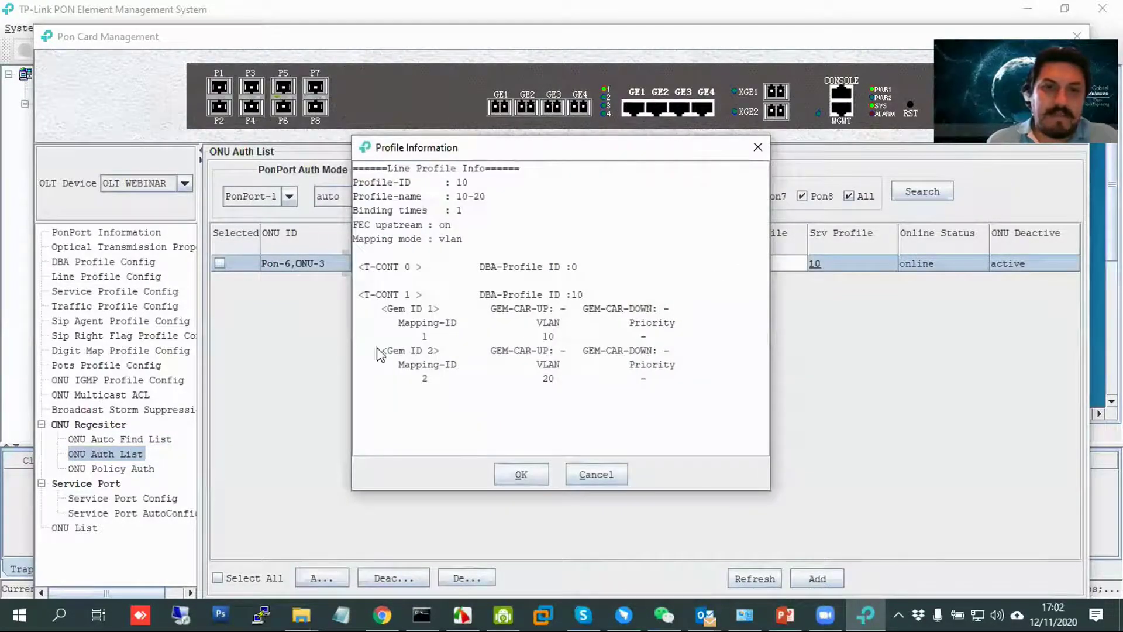
left_click(586, 474)
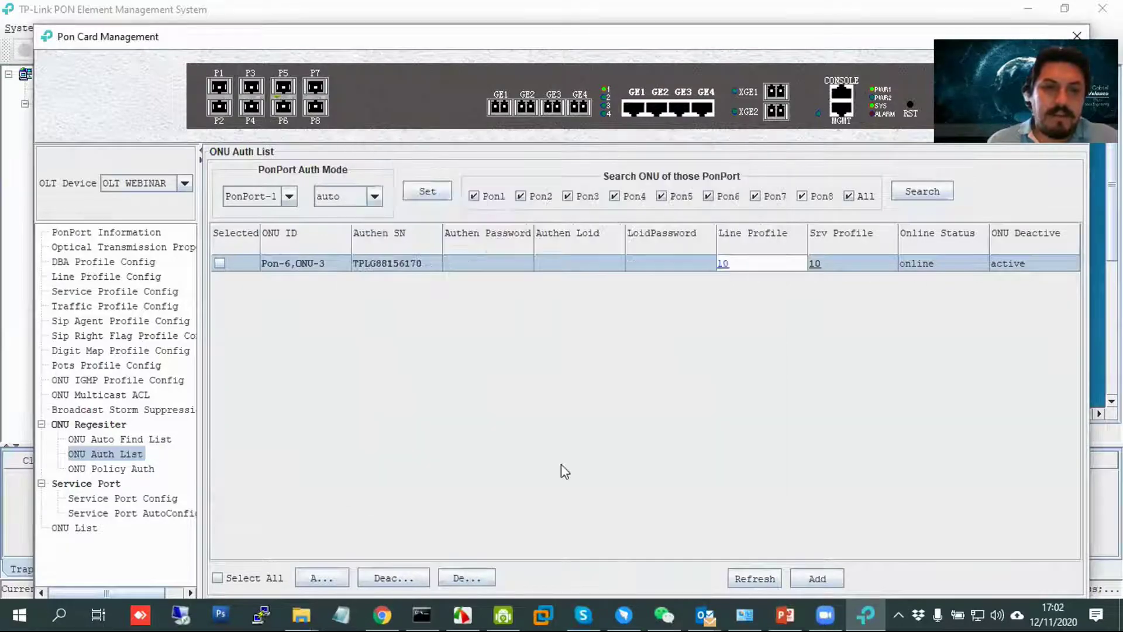
left_click(126, 499)
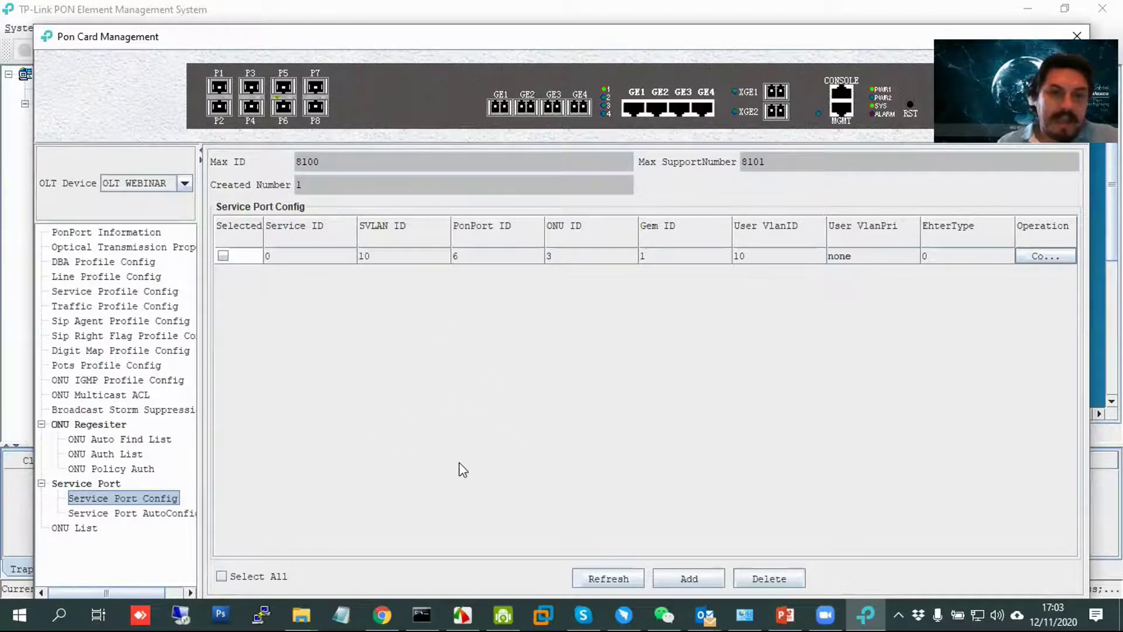
Start a new service port with SVLAN 20, PON port 6 and ONU ID 3.
left_click(708, 585)
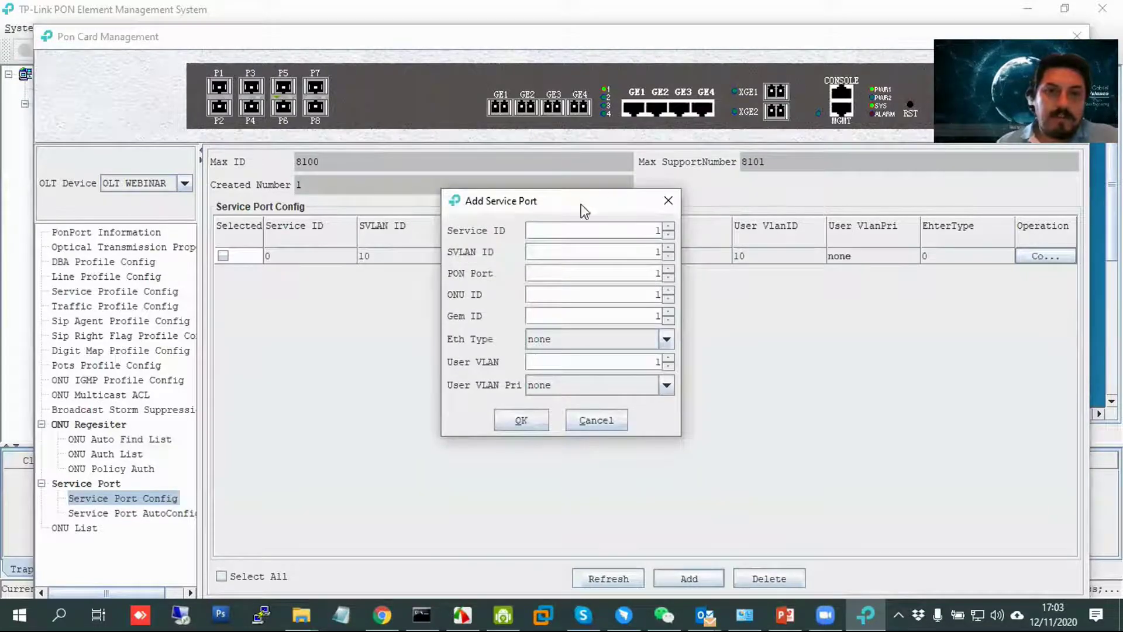
left_click_drag(576, 206, 518, 309)
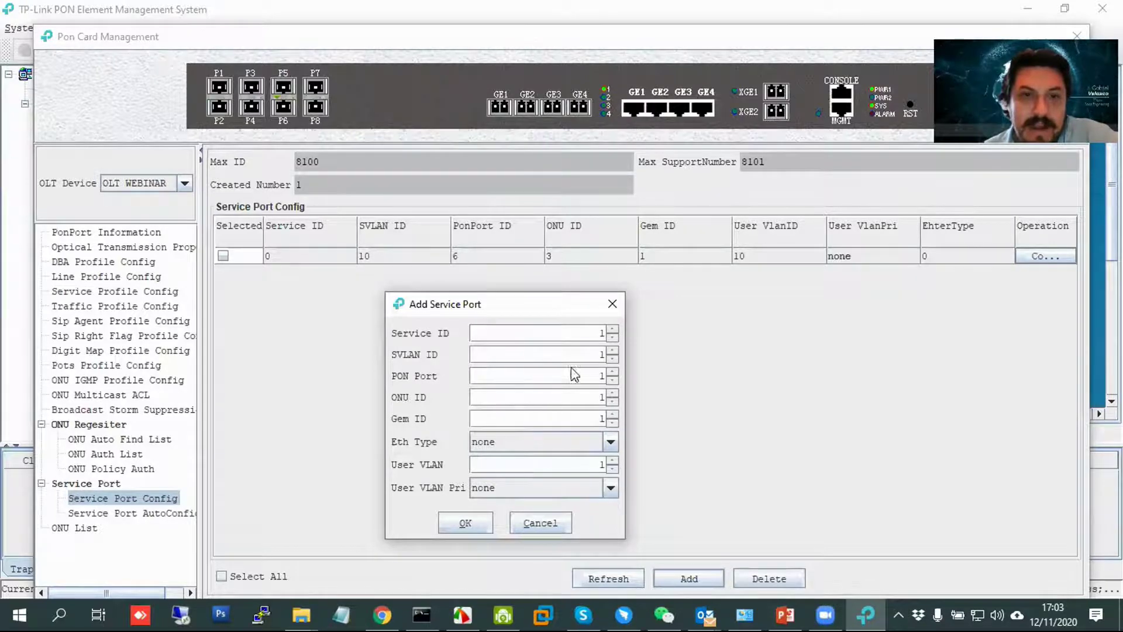
double_click(597, 354)
type("20")
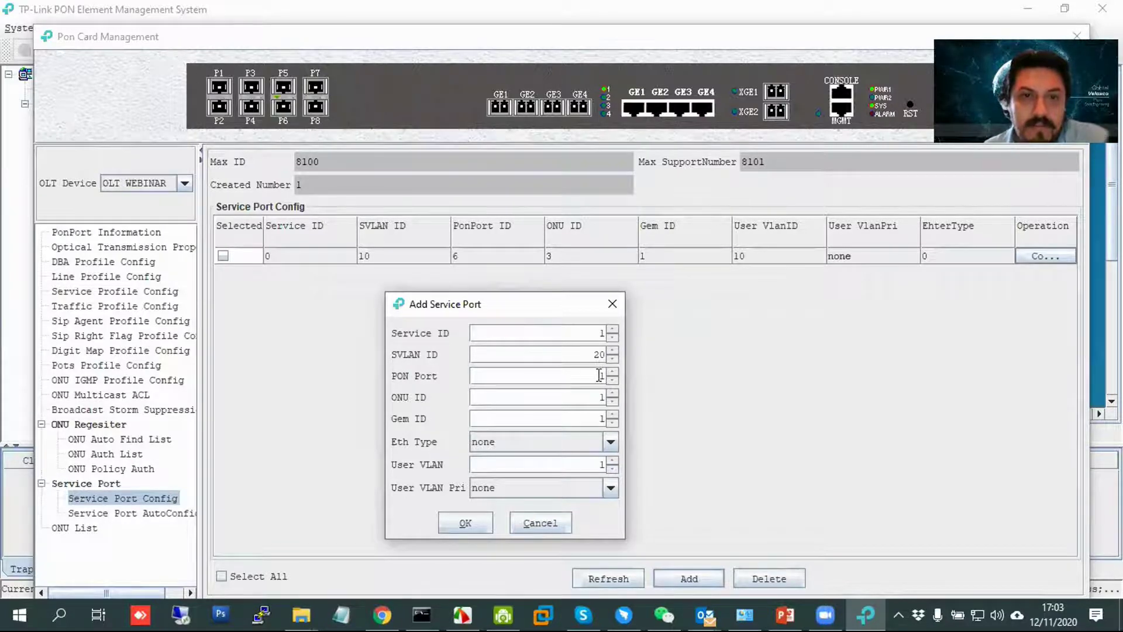
double_click(599, 374)
type("6")
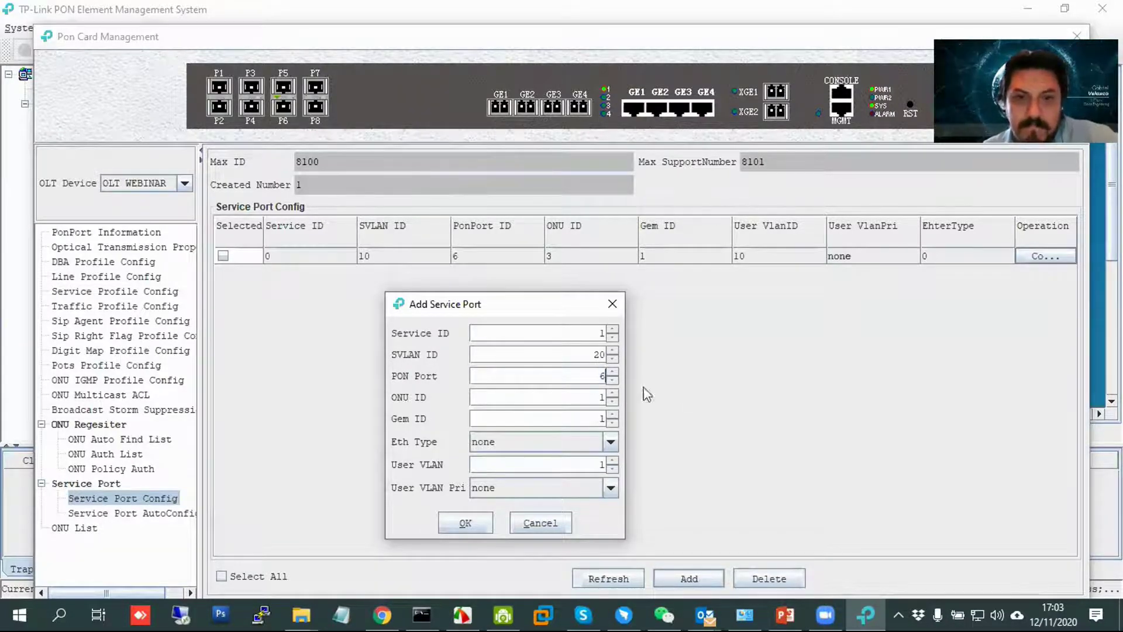
double_click(584, 396)
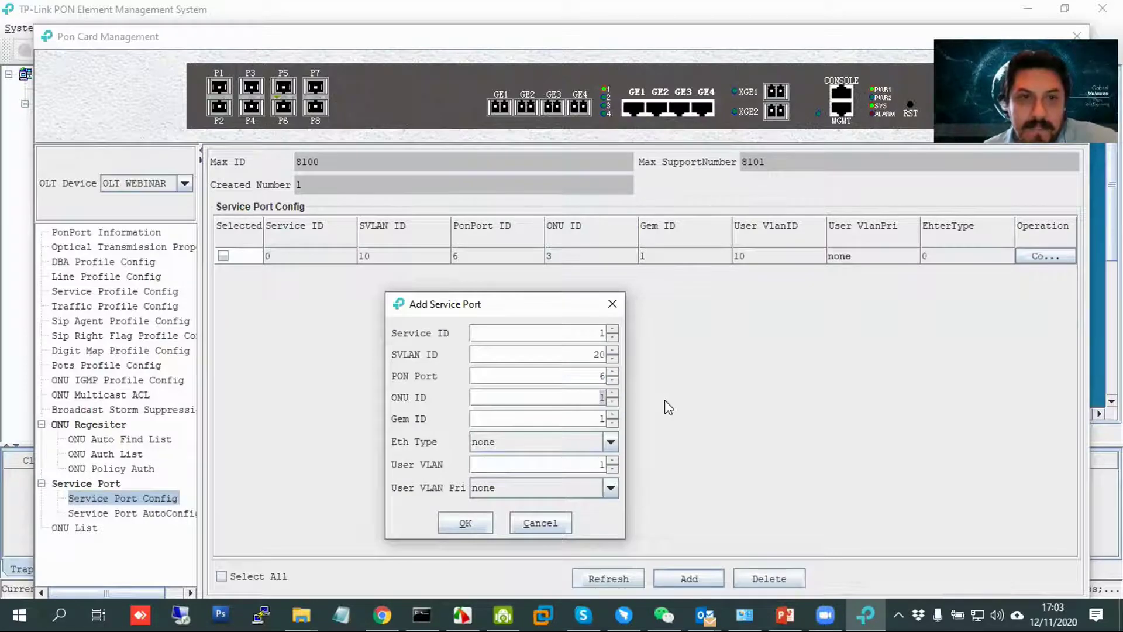
type("3")
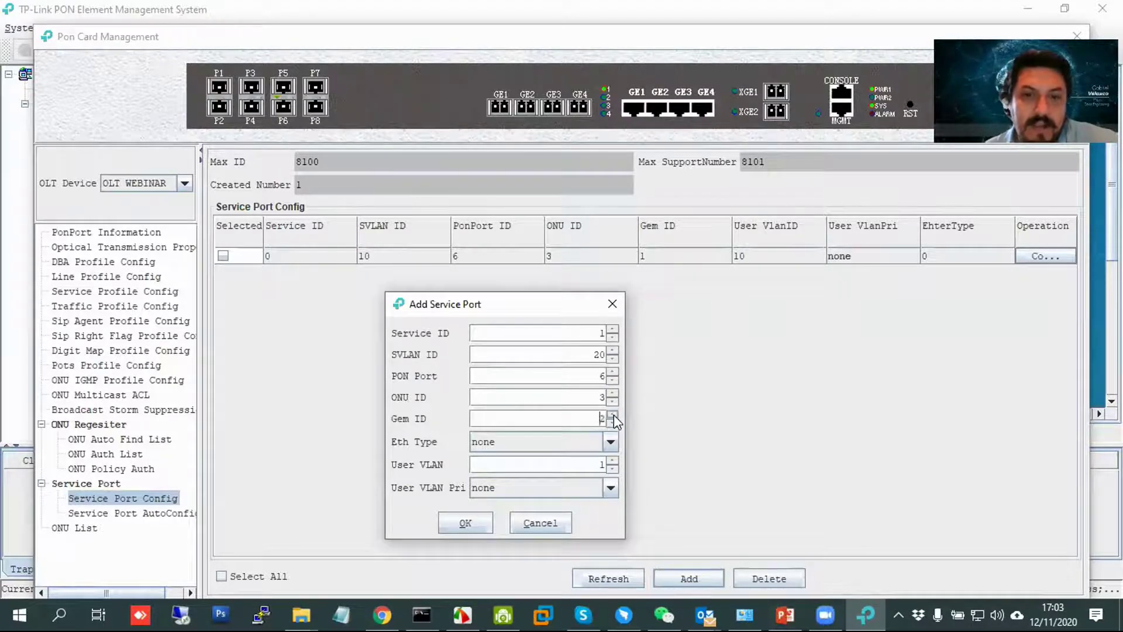
Set user VLAN 20 and save service port 1 for GEM 2.
left_click(579, 468)
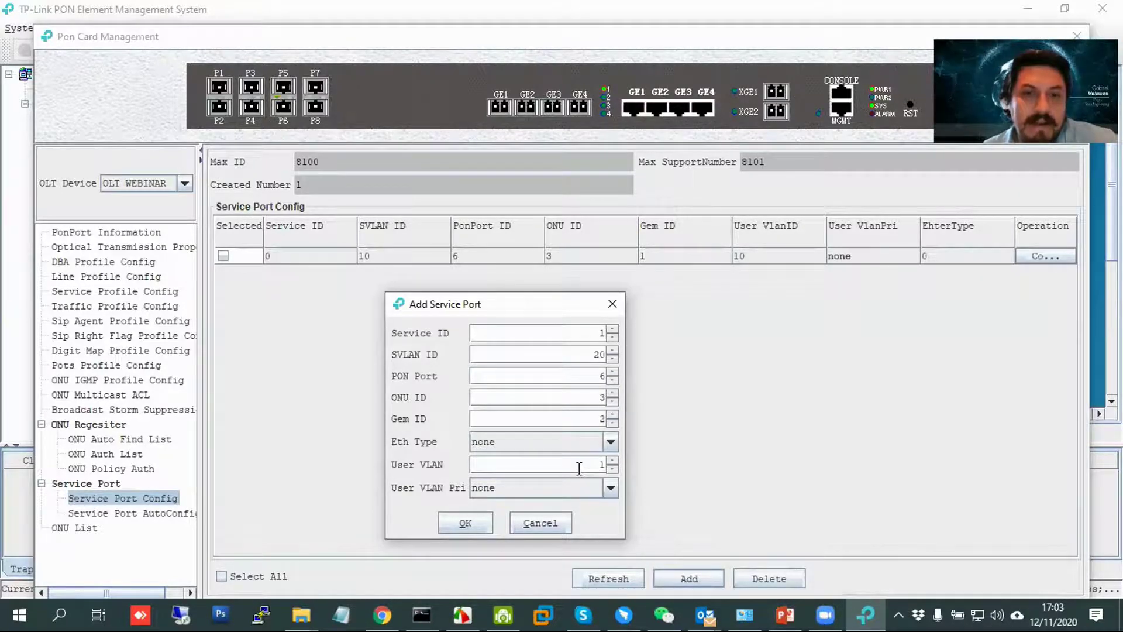
key("Delete")
type("20")
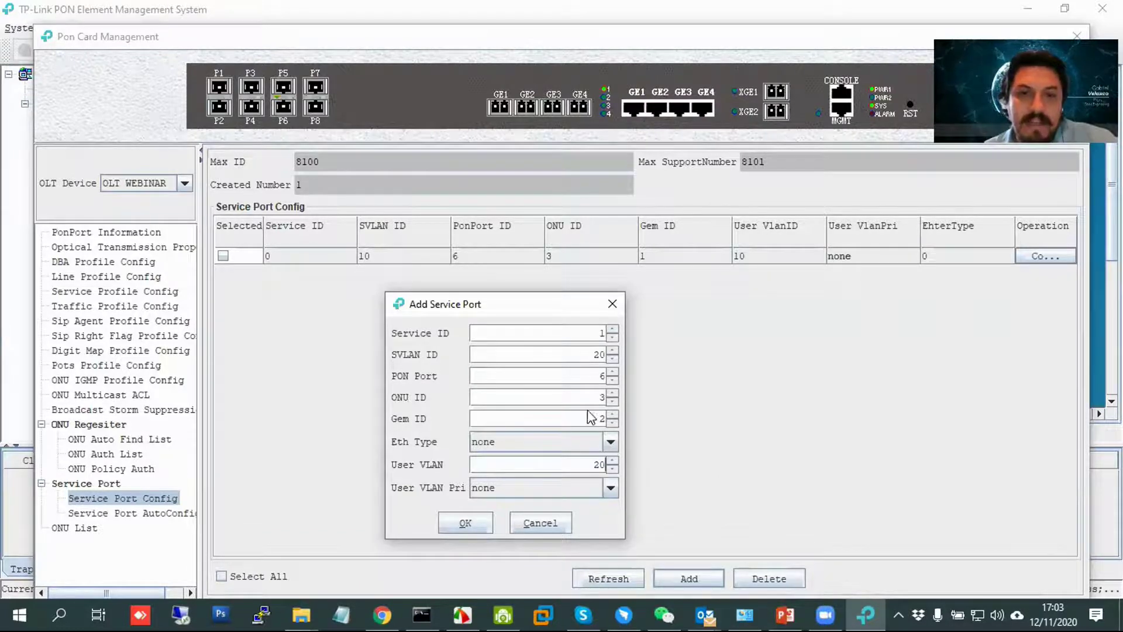
left_click(471, 524)
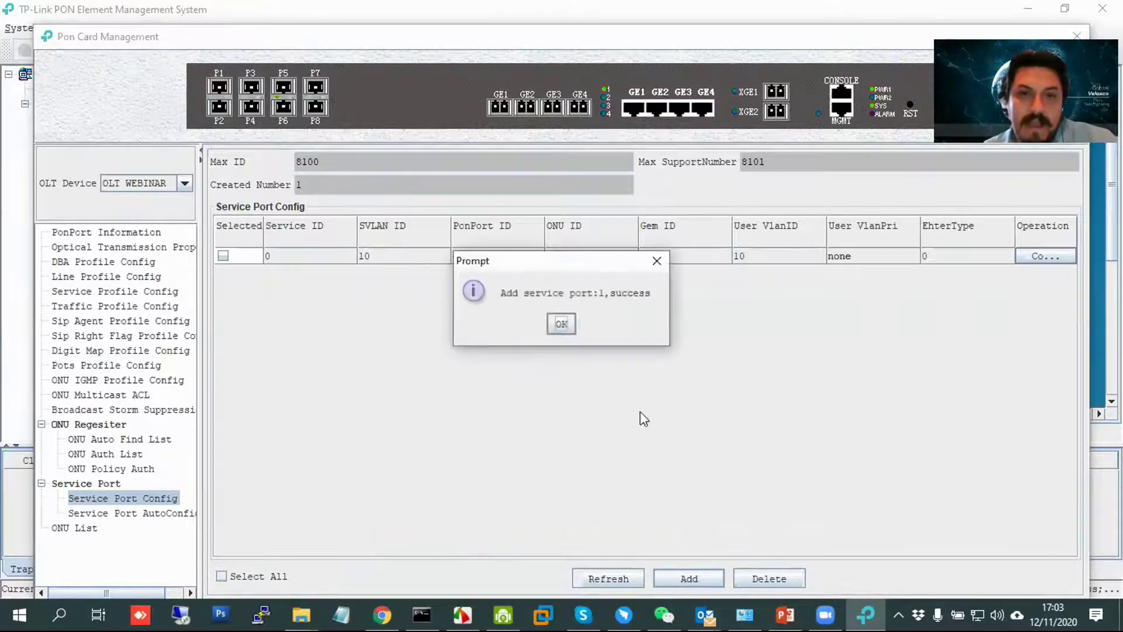
left_click(563, 325)
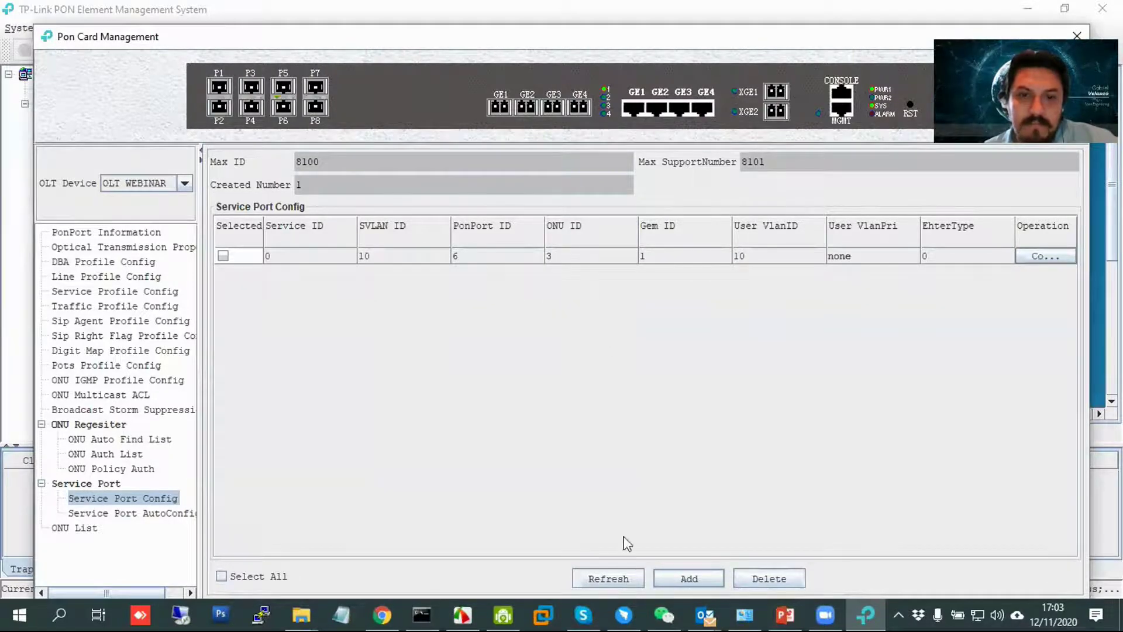
Refresh the service port list and check Service Port AutoConfig to confirm ONU-3's VLAN 10 and 20 ports.
left_click(620, 579)
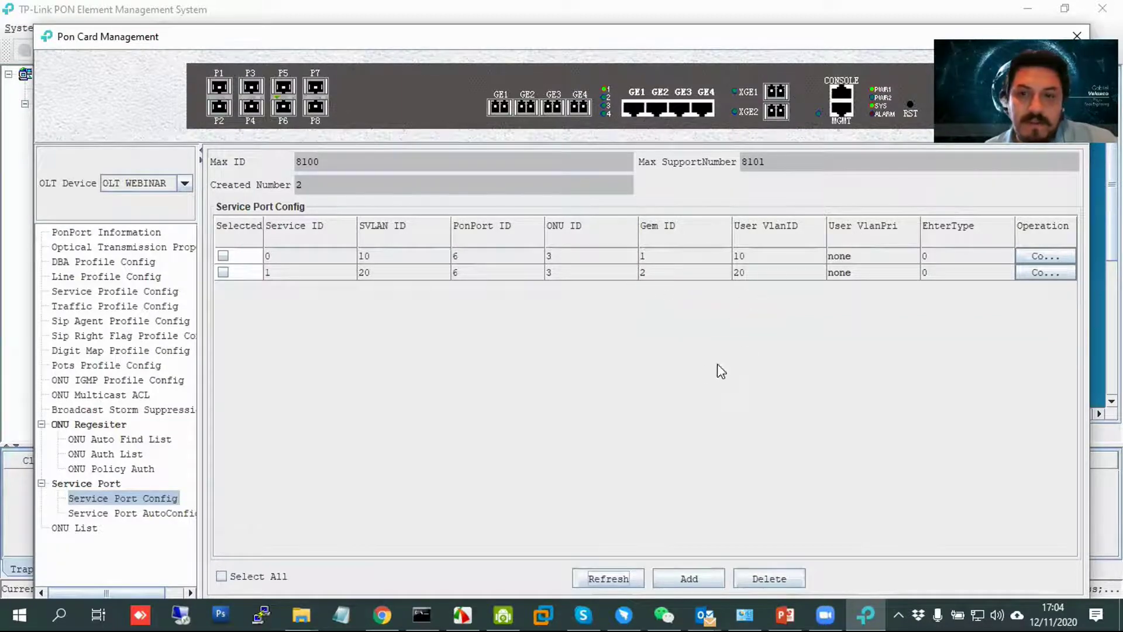
left_click(159, 515)
left_click(157, 499)
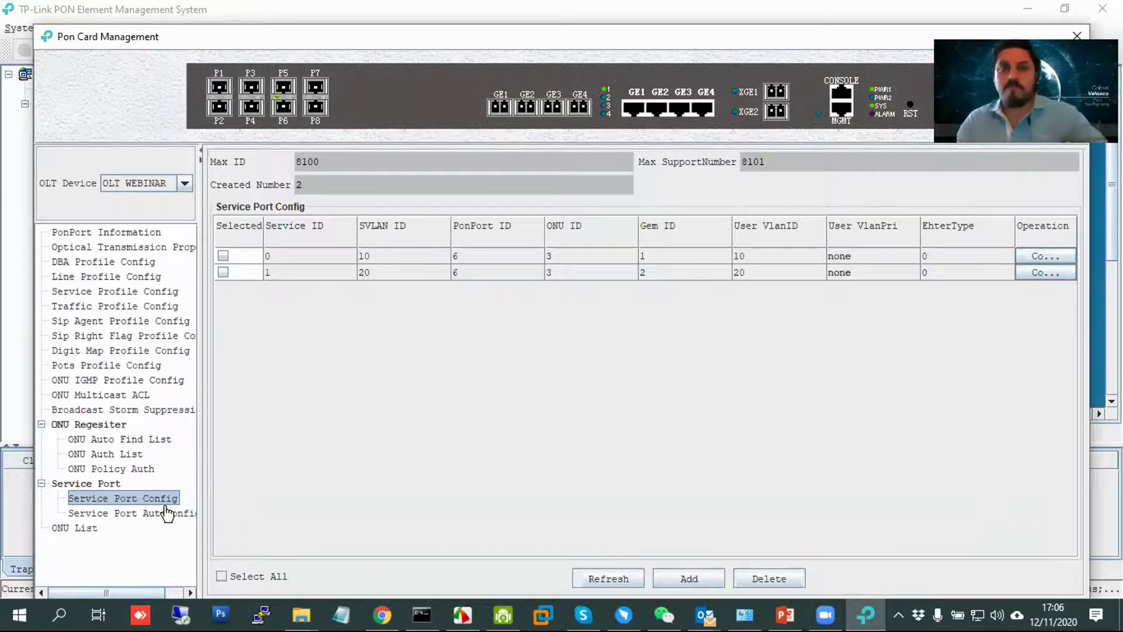
Load 10.10.10.114 in a new Chrome tab, bypass the certificate warning, log in, and maximize the window.
left_click(382, 614)
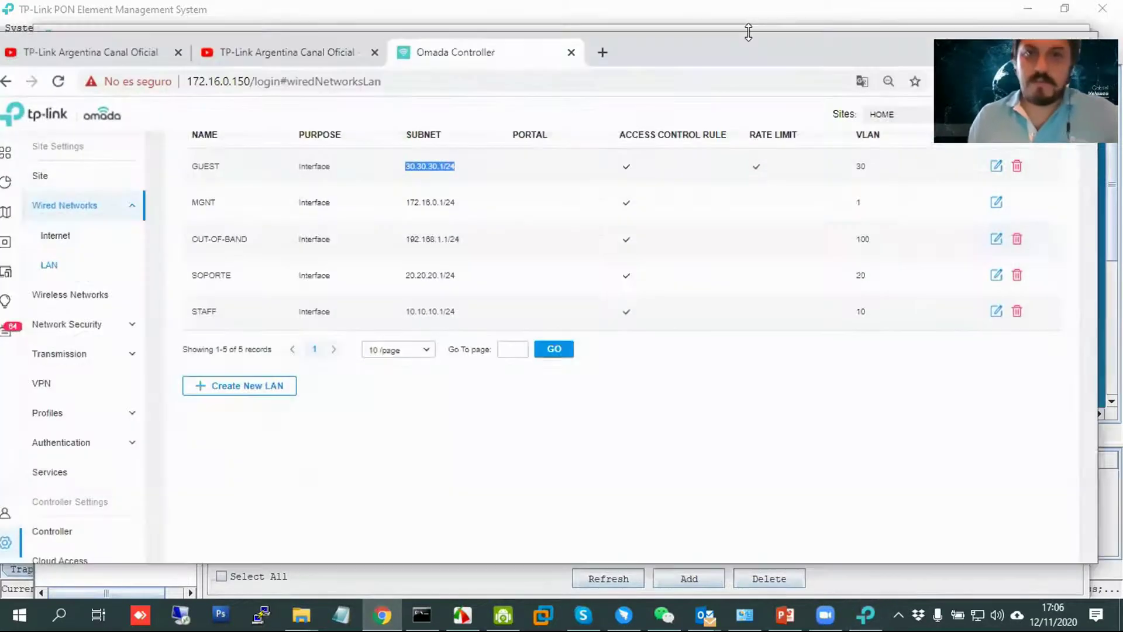
left_click(603, 53)
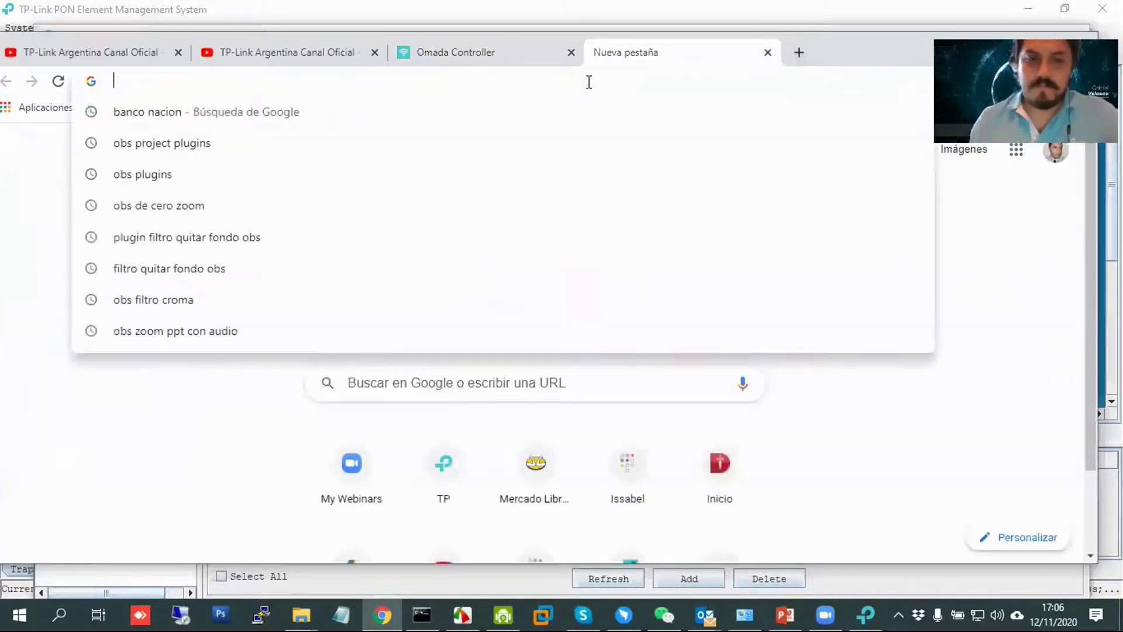
type("10.10.10.")
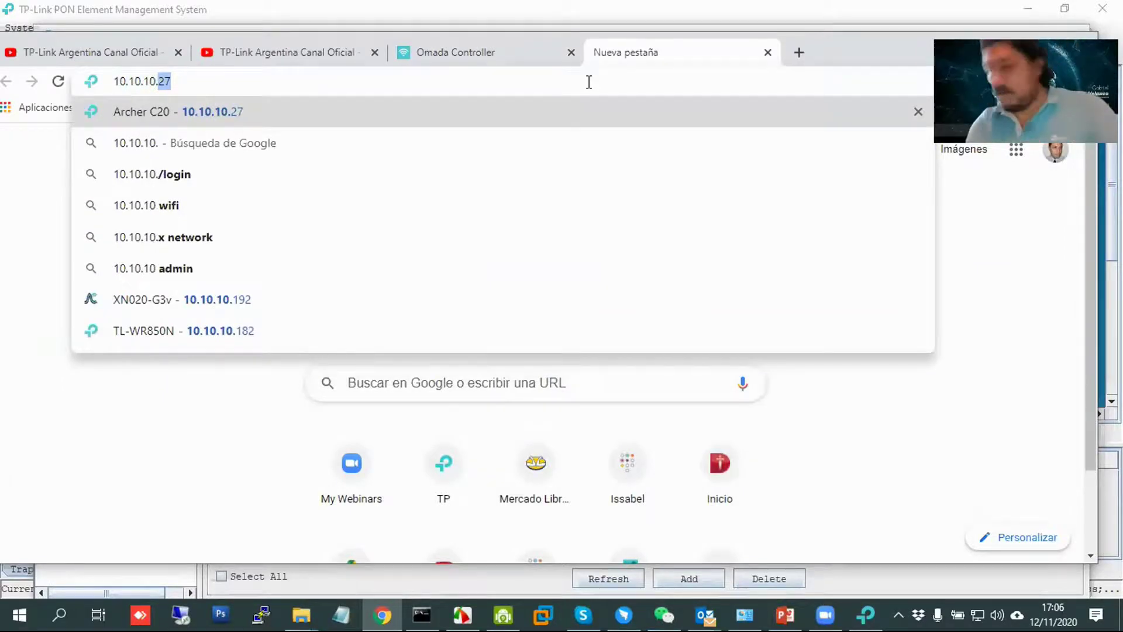
type("114")
key("Return")
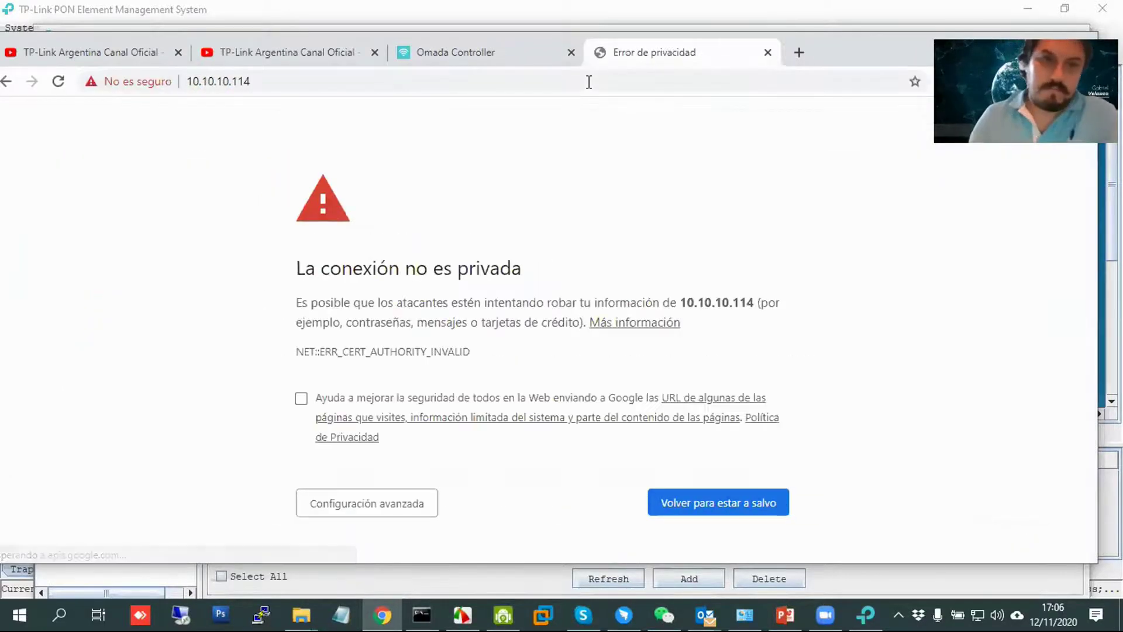
left_click(421, 502)
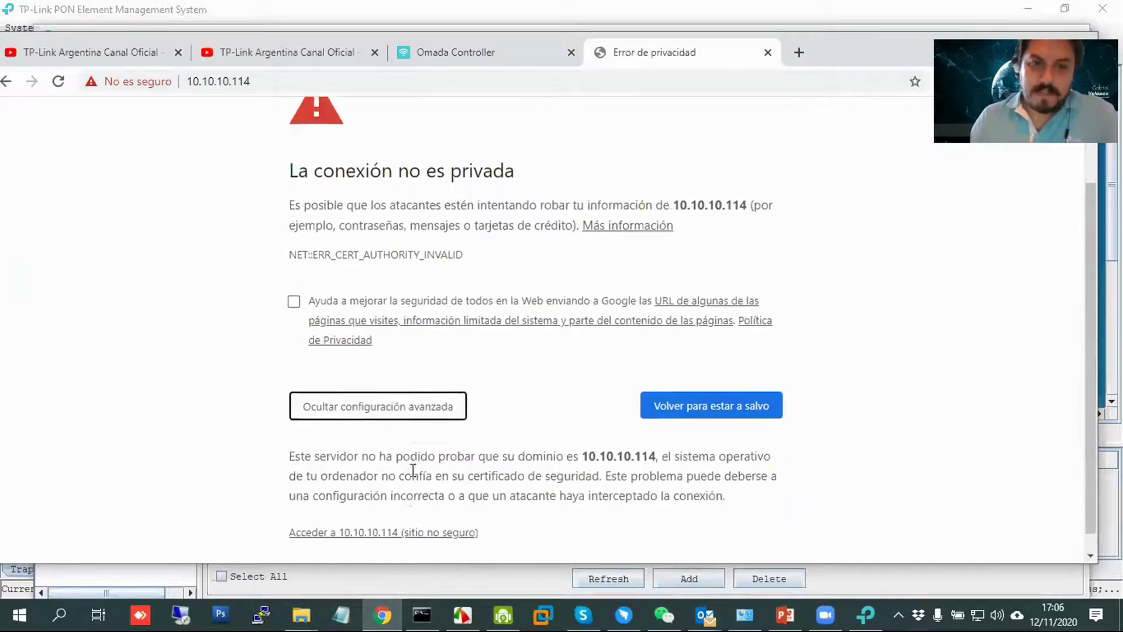
left_click(392, 514)
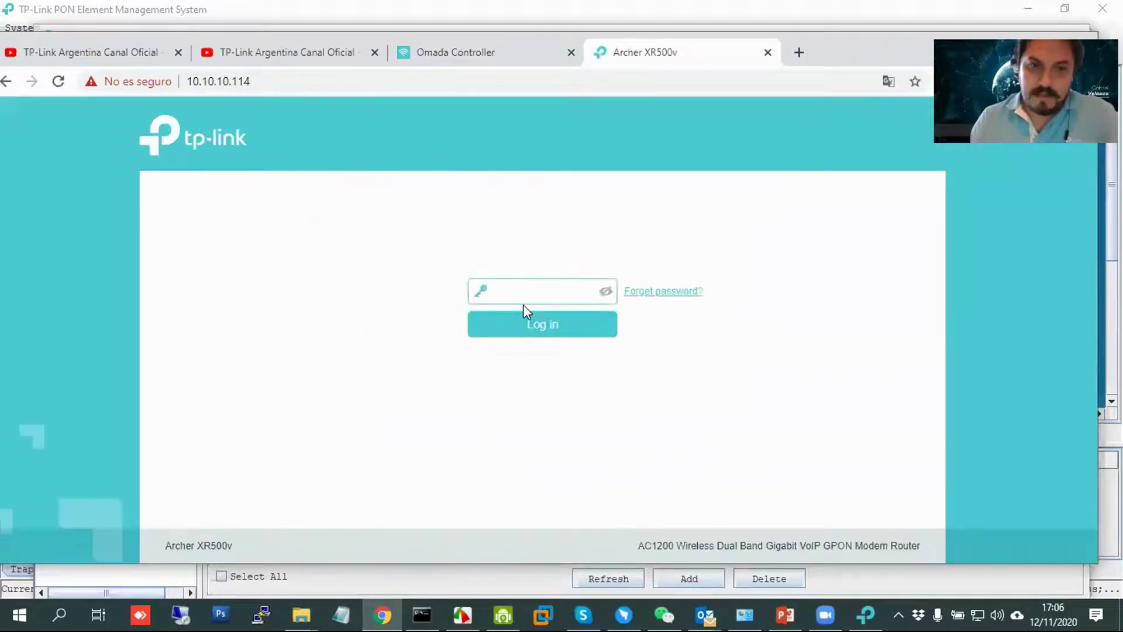
key("Return")
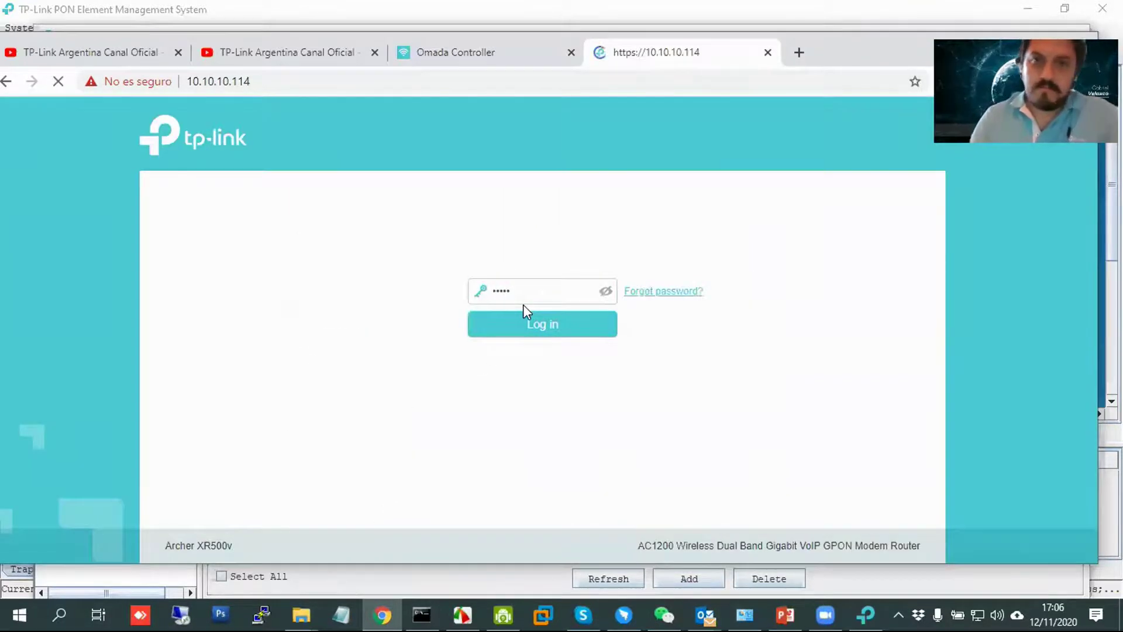
key("super+Up")
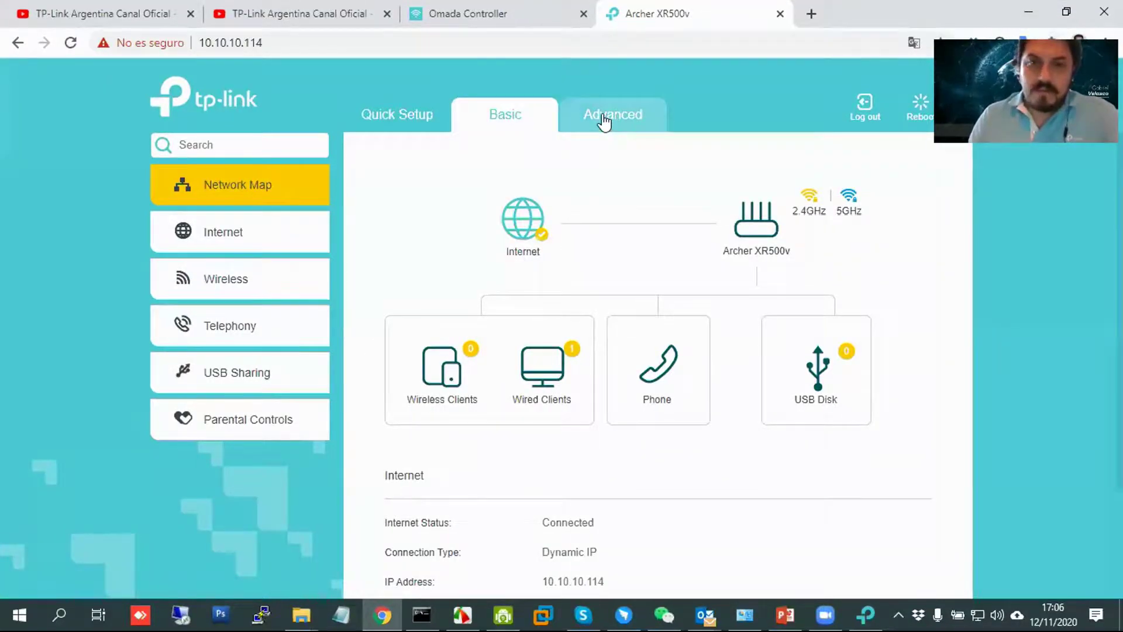
Go to Advanced > Network > Internet and click Add above the Internet Connections table.
left_click(641, 115)
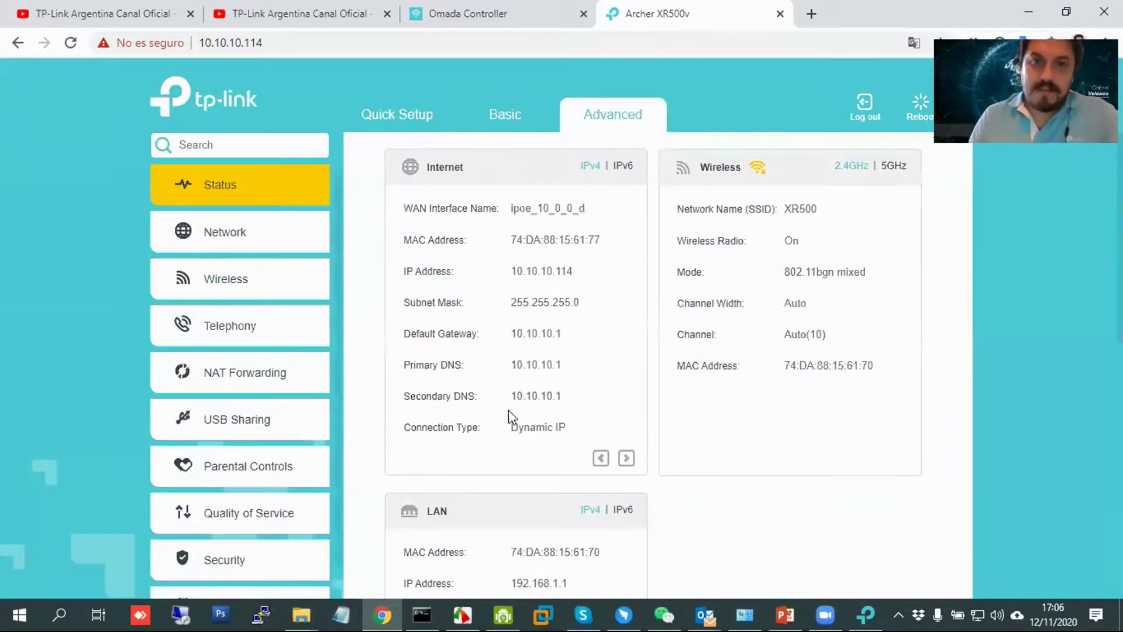
left_click(232, 243)
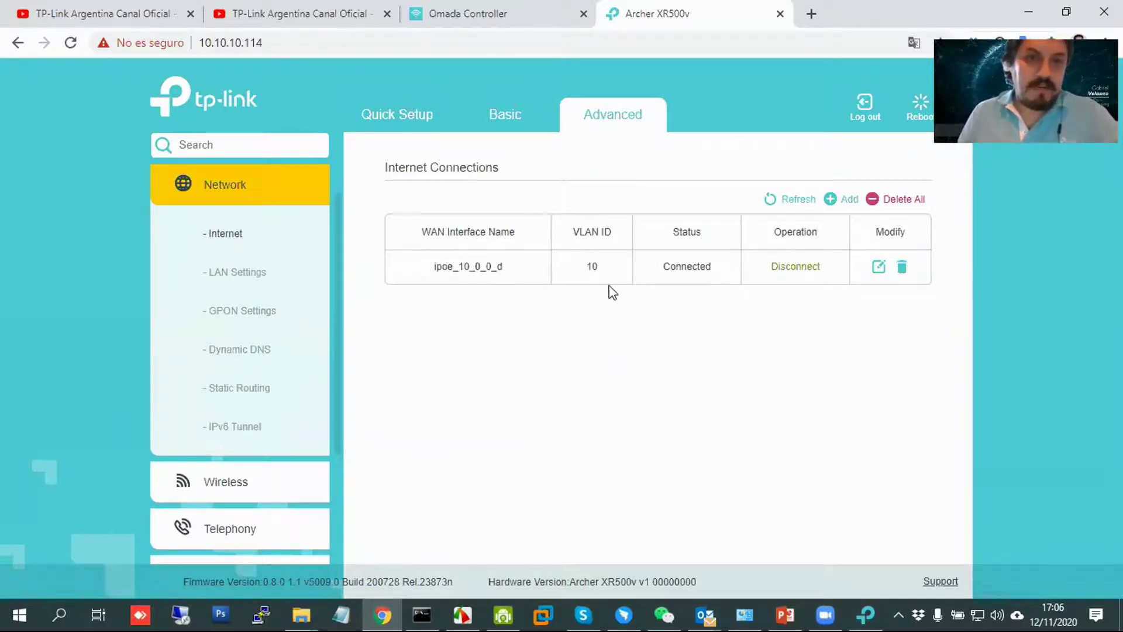
left_click(504, 116)
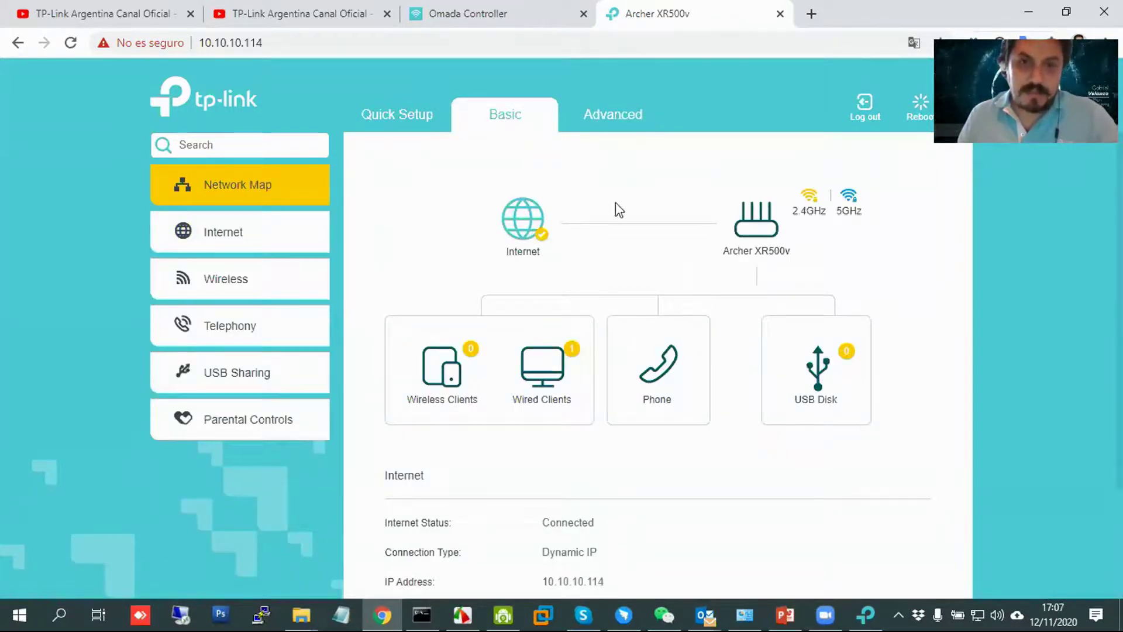
left_click(602, 120)
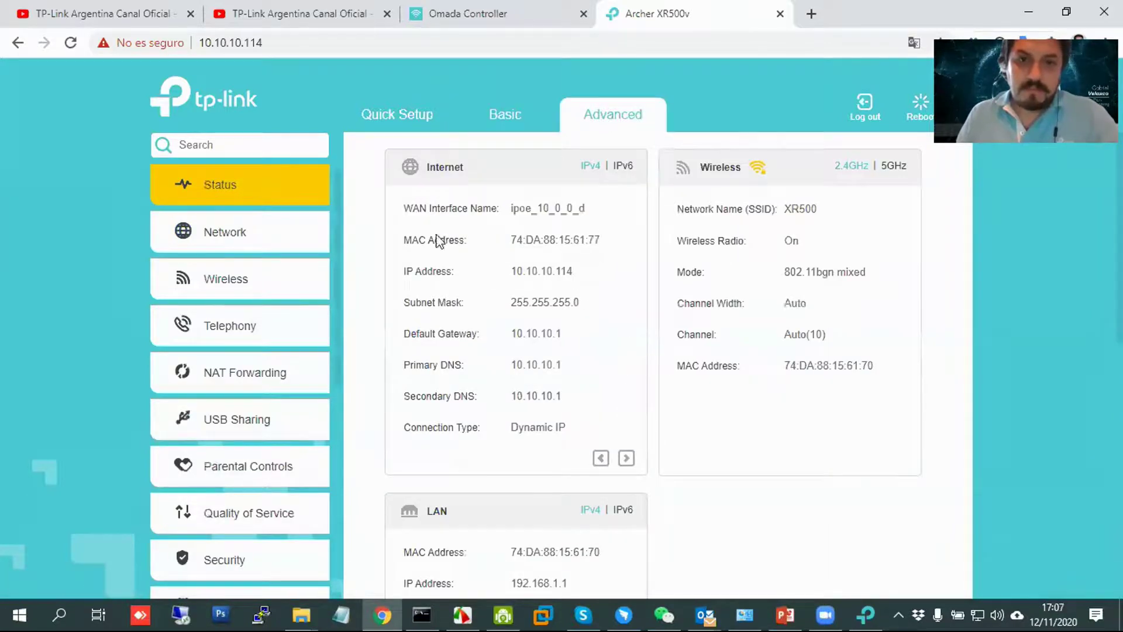
left_click(231, 237)
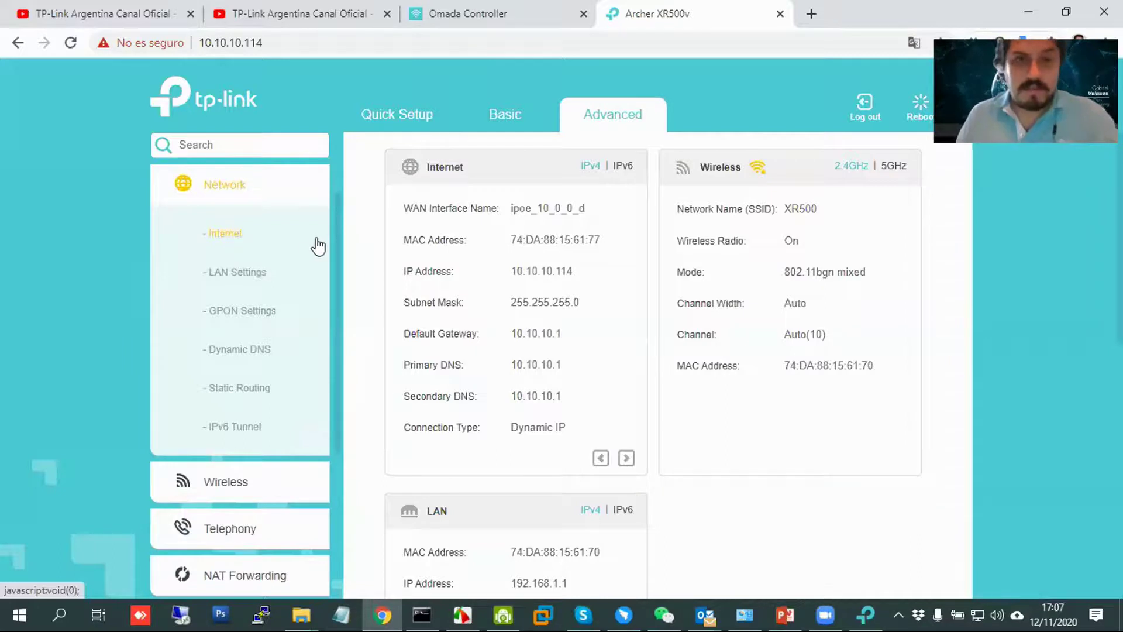
left_click(230, 237)
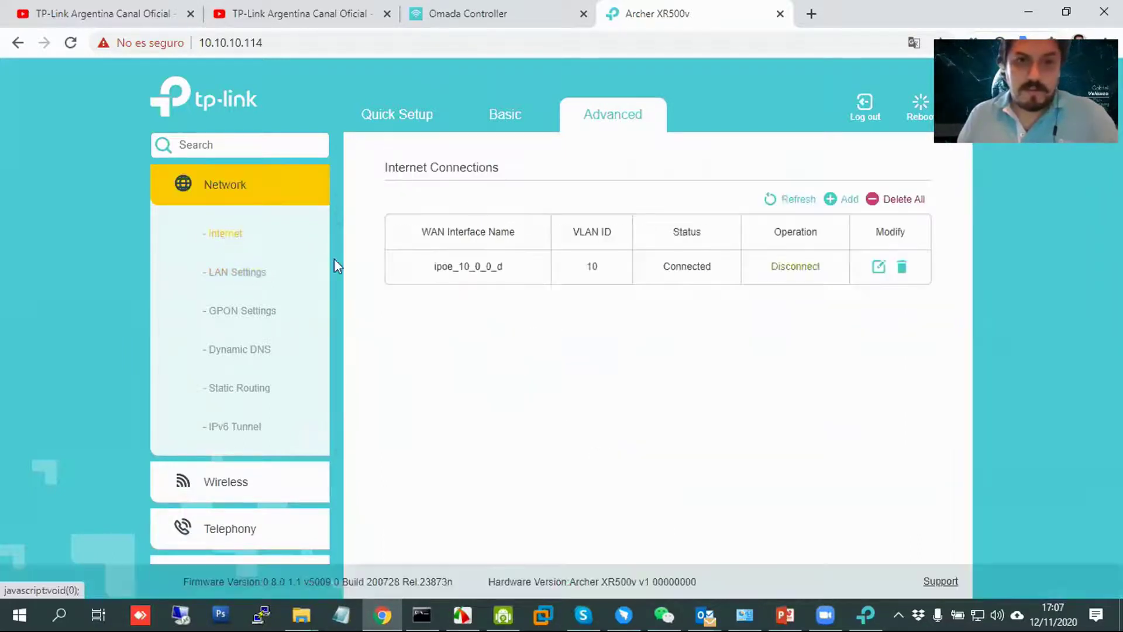
left_click(840, 199)
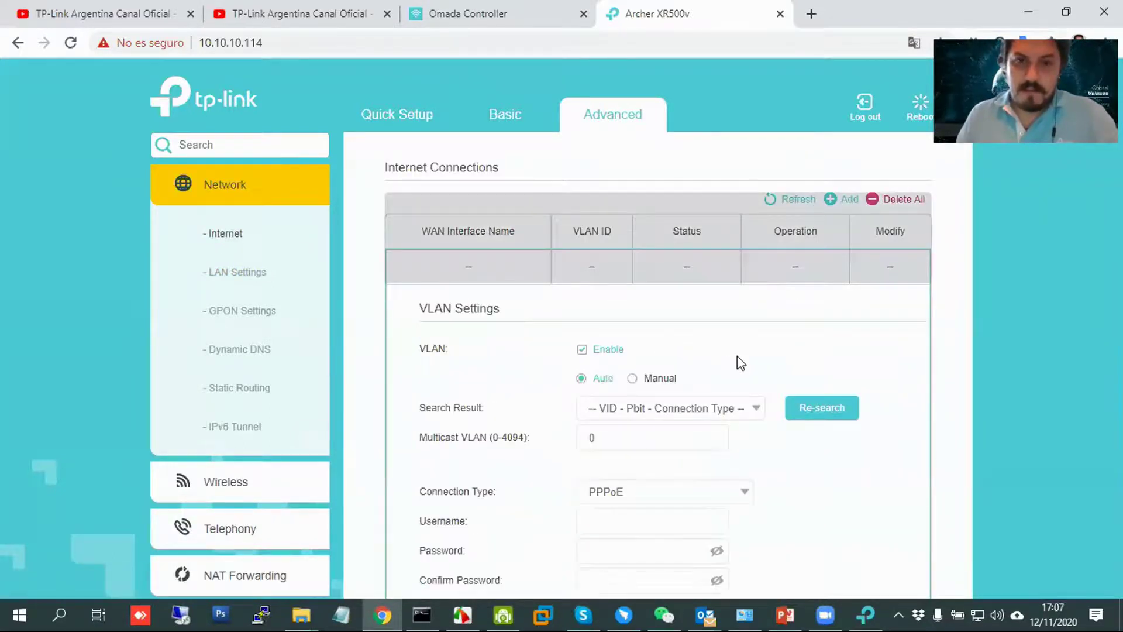
Pick the '20 - 0 - Dynamic IP' VLAN entry, set connection type to Dynamic IP, and save.
scroll(728, 374, "down", 1)
left_click(707, 374)
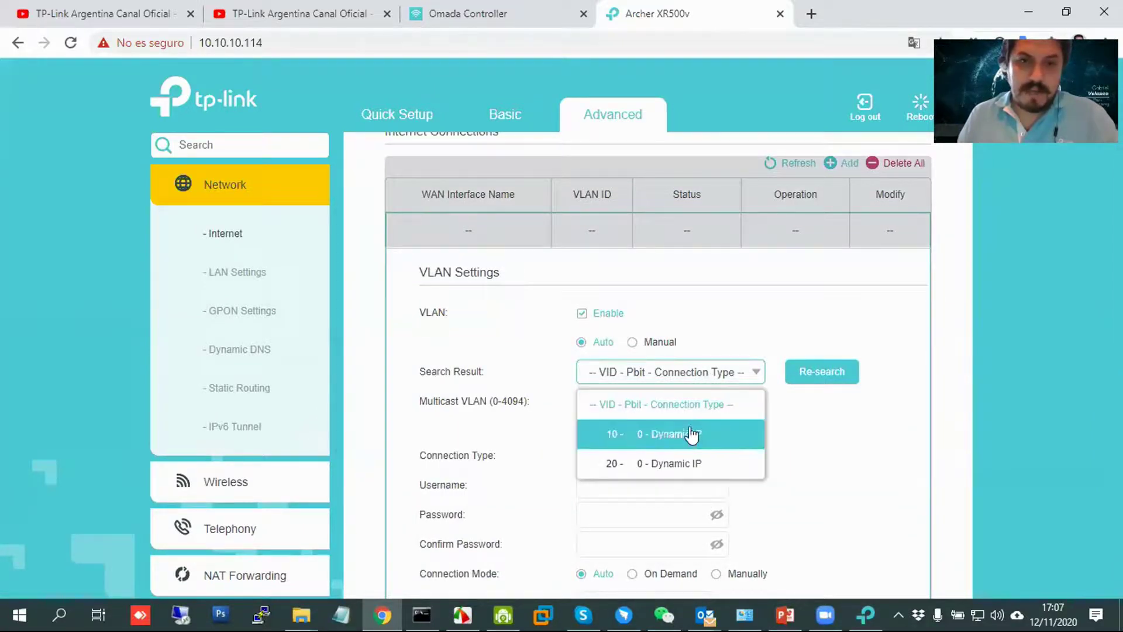
left_click(696, 466)
scroll(692, 401, "down", 1)
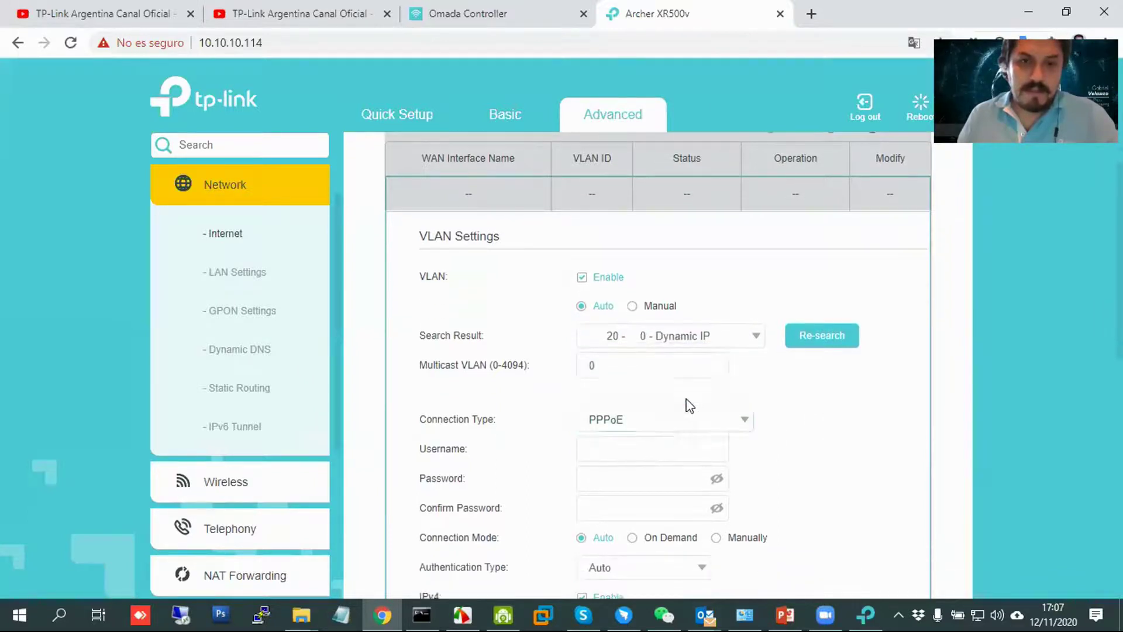
left_click(692, 425)
left_click(651, 480)
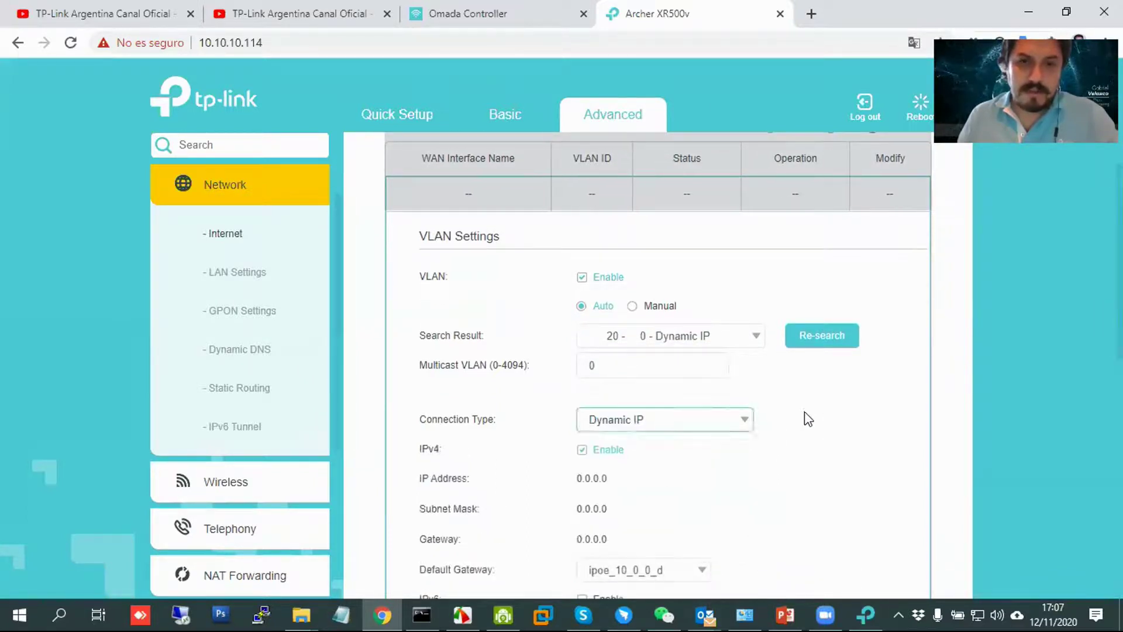
scroll(848, 419, "down", 1)
scroll(848, 419, "down", 7)
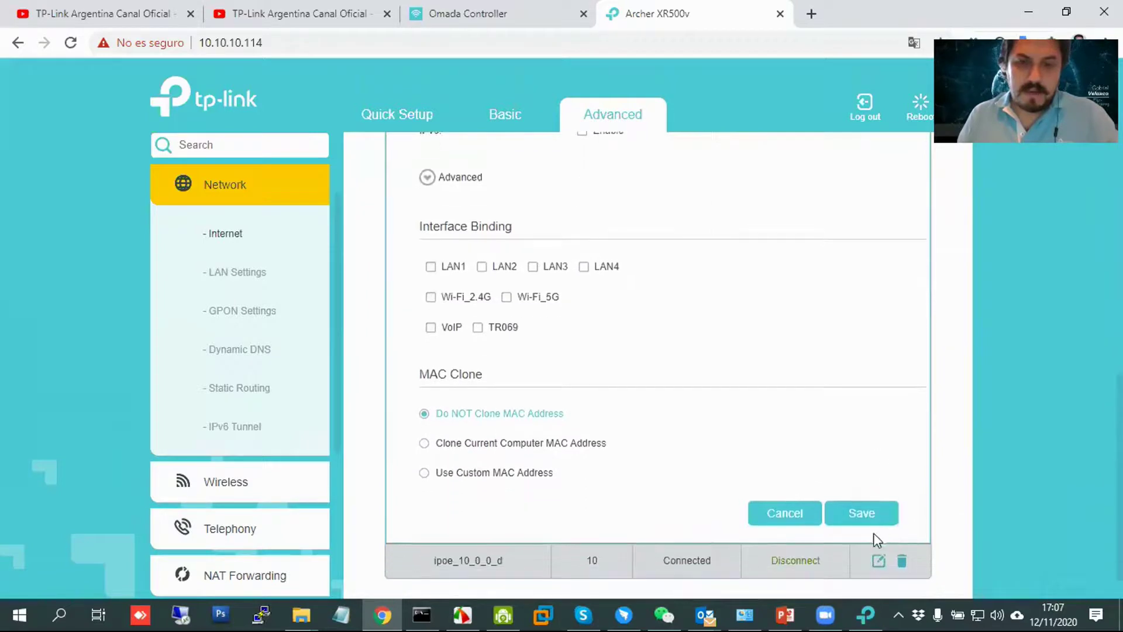
left_click(871, 518)
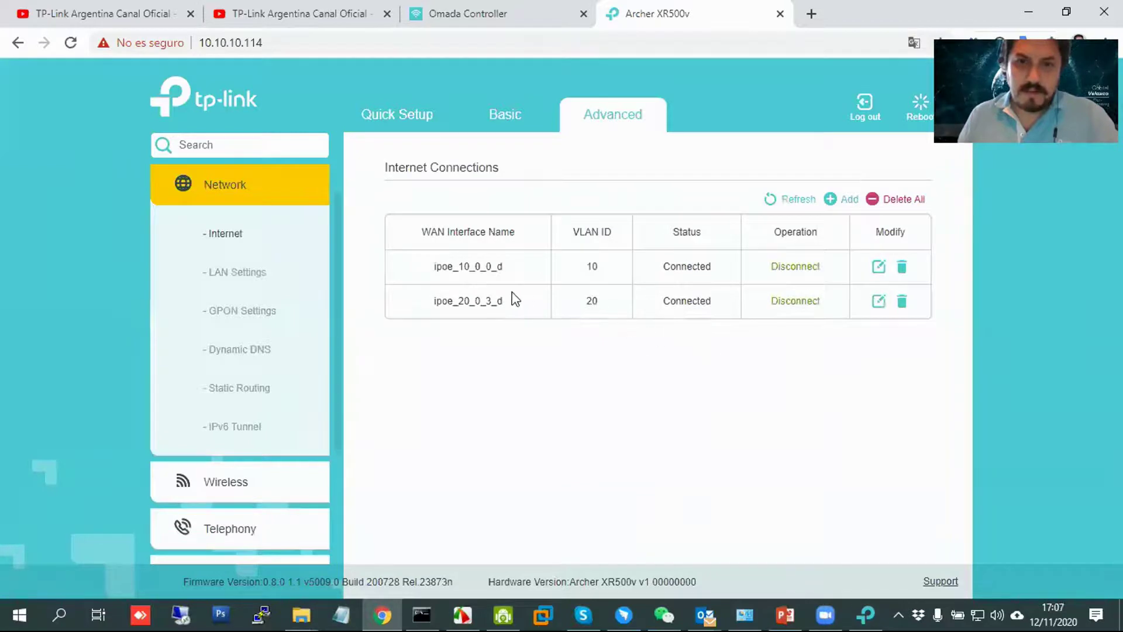
Inspect the ipoe_20 VLAN 20 connection settings and cancel without changes.
left_click(879, 302)
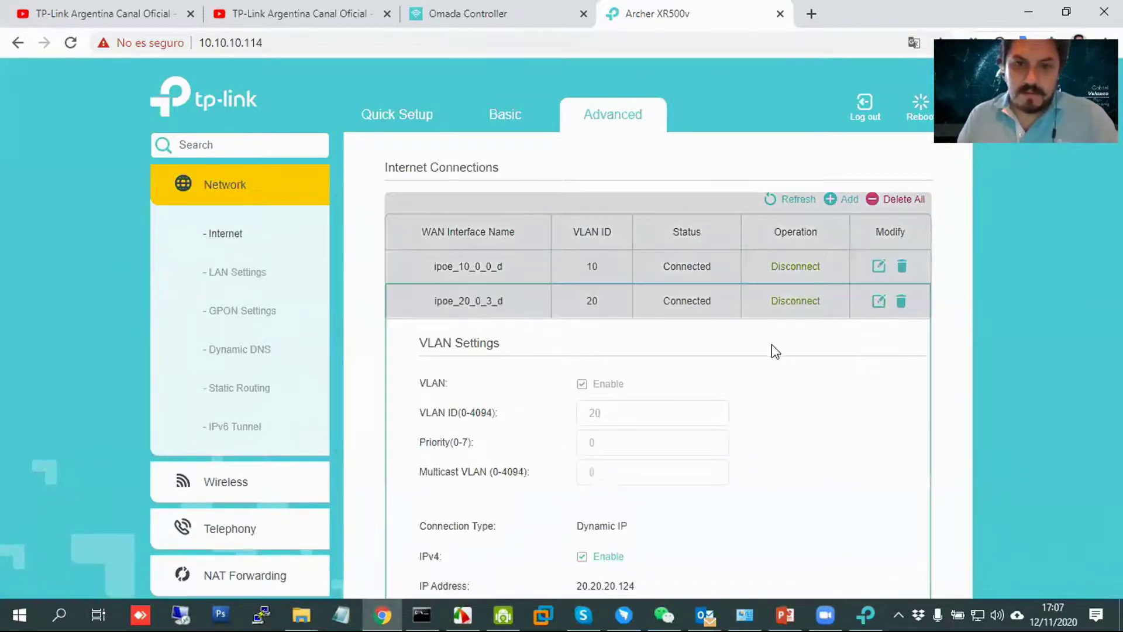
scroll(729, 411, "down", 2)
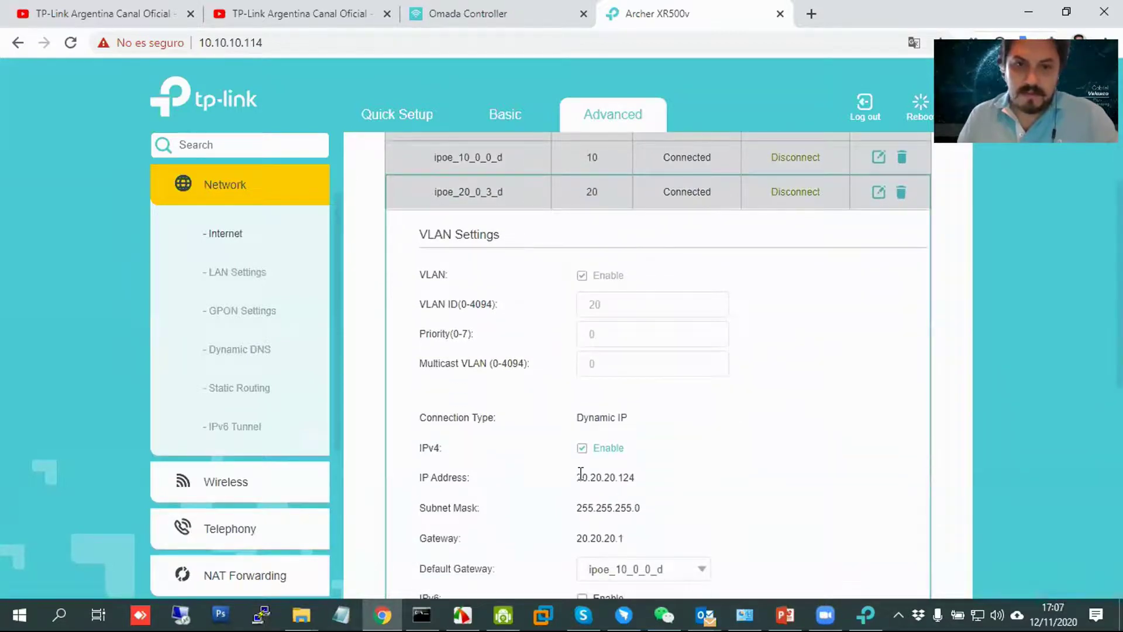
scroll(740, 446, "up", 1)
scroll(754, 427, "up", 1)
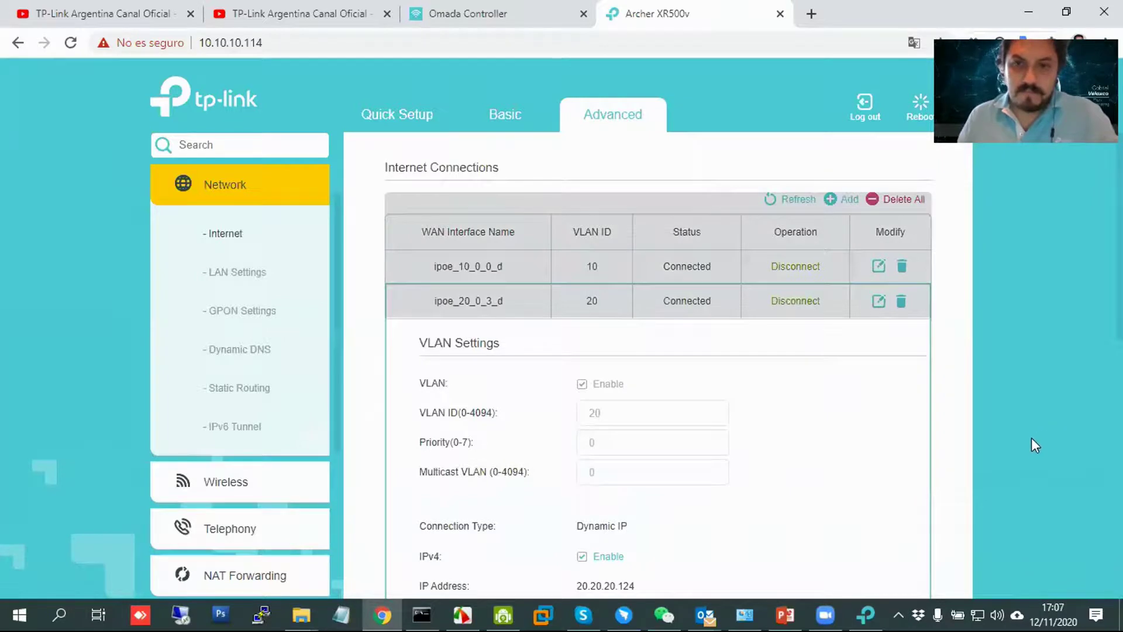
scroll(1037, 441, "down", 10)
left_click(776, 512)
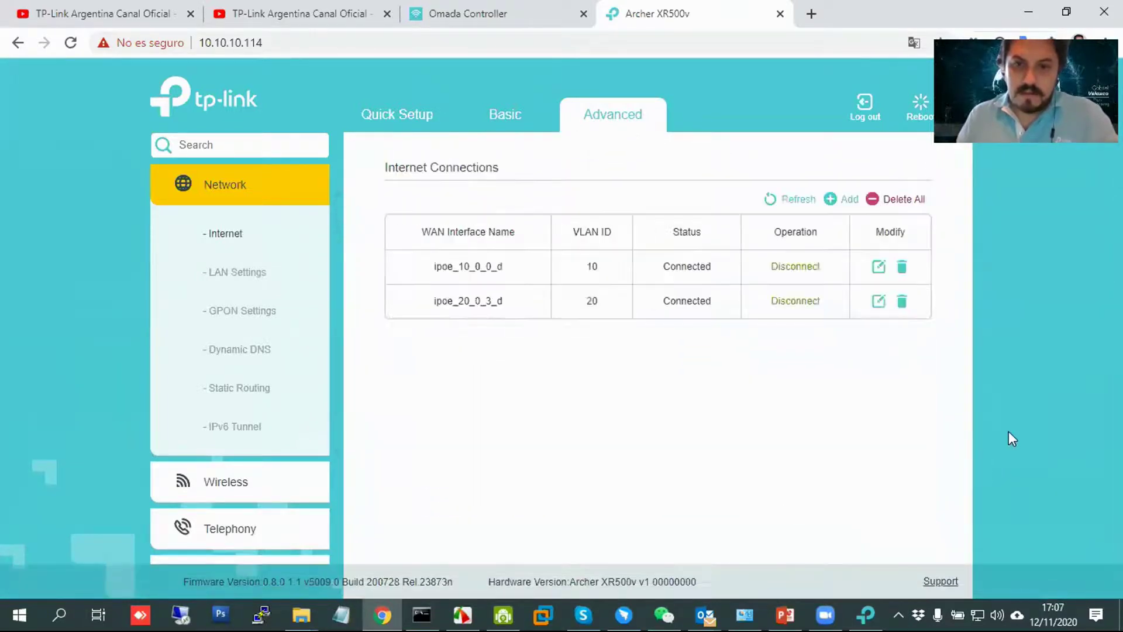
Inspect the ipoe_10 VLAN 10 connection settings and cancel without changes.
left_click(877, 268)
scroll(727, 416, "down", 3)
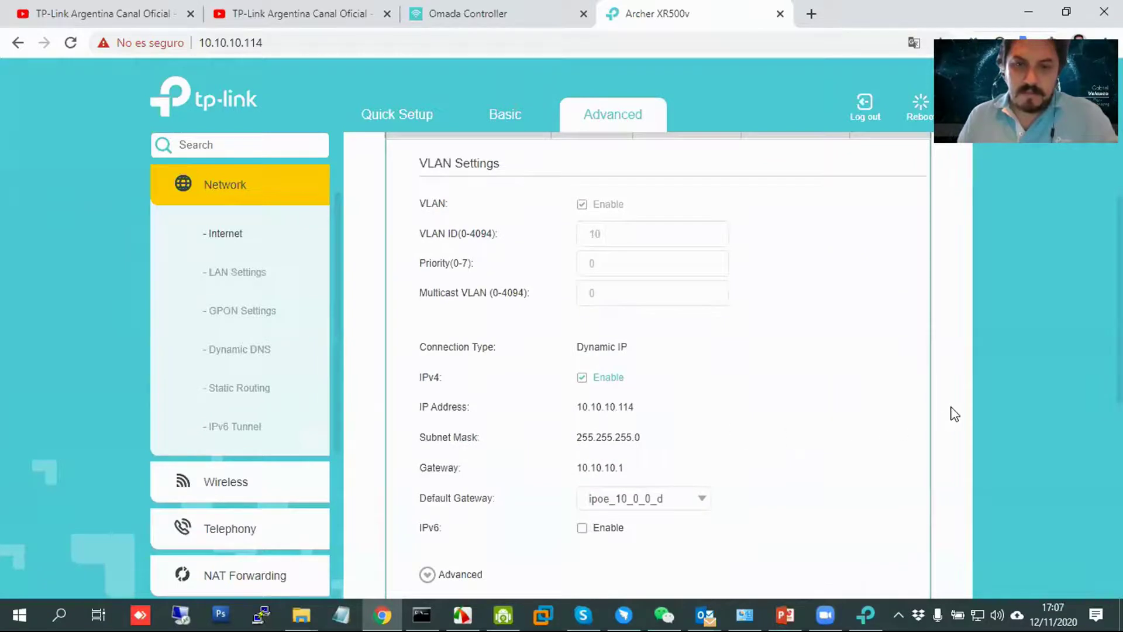
scroll(952, 413, "up", 3)
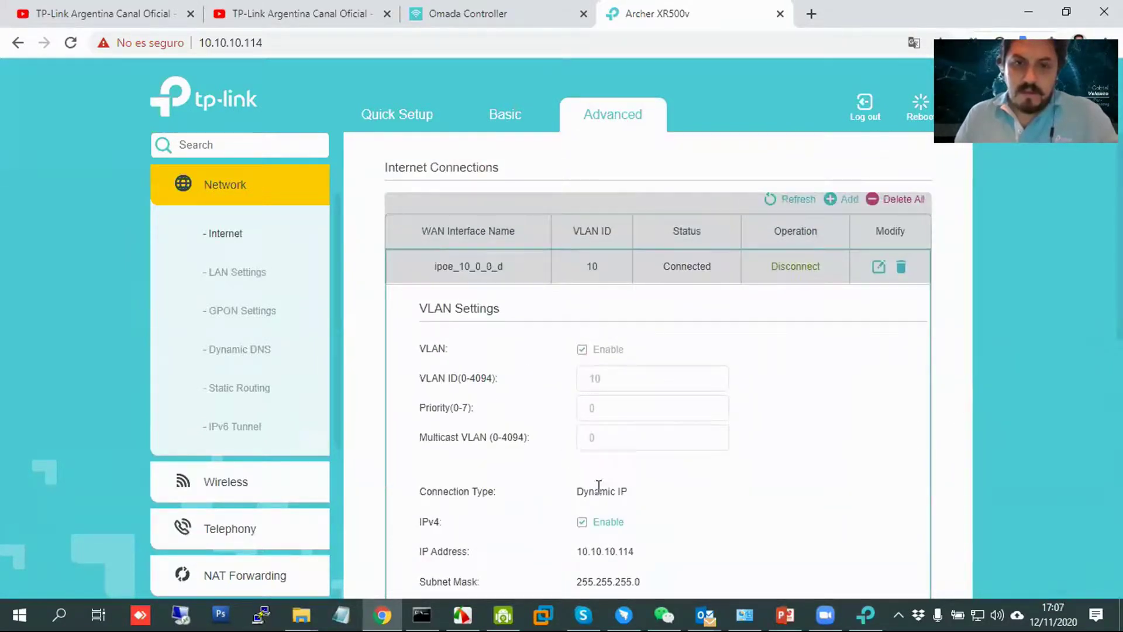
scroll(581, 494, "down", 3)
scroll(671, 273, "up", 1)
scroll(848, 296, "up", 2)
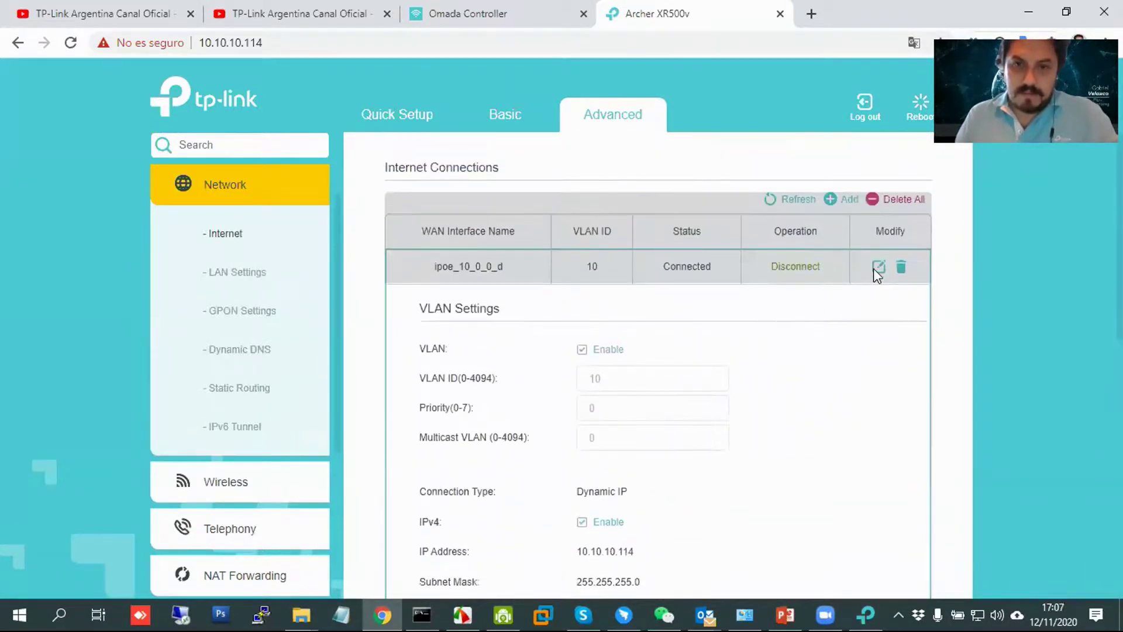
scroll(914, 446, "down", 8)
scroll(819, 543, "down", 3)
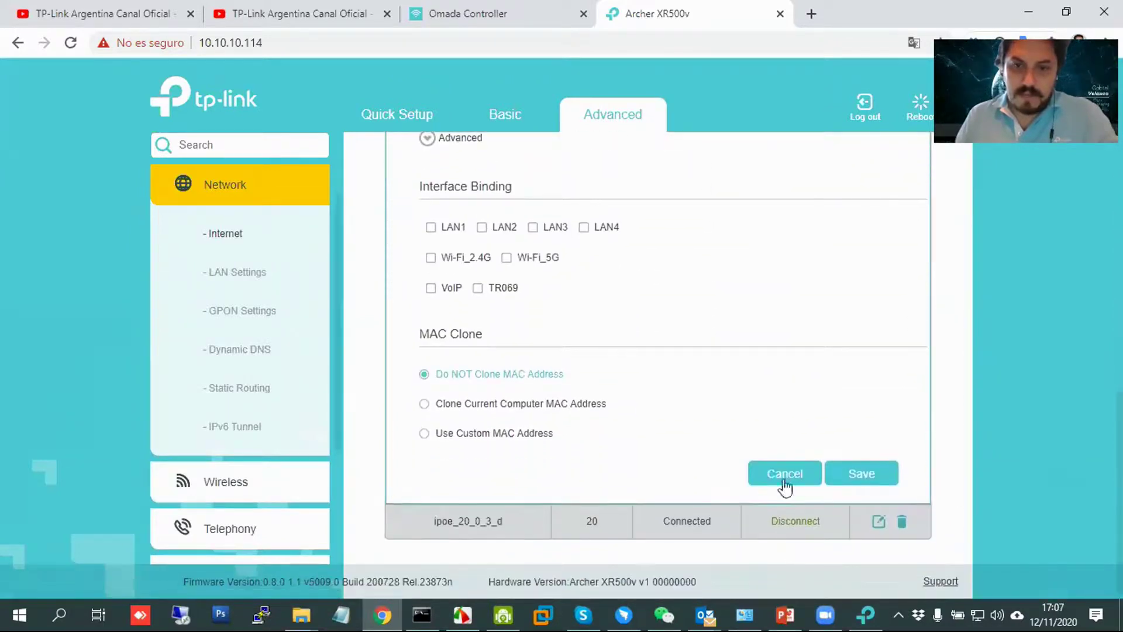
left_click(782, 473)
Recheck the VLAN 20 connection settings without saving, then open a blank browser tab.
left_click(878, 301)
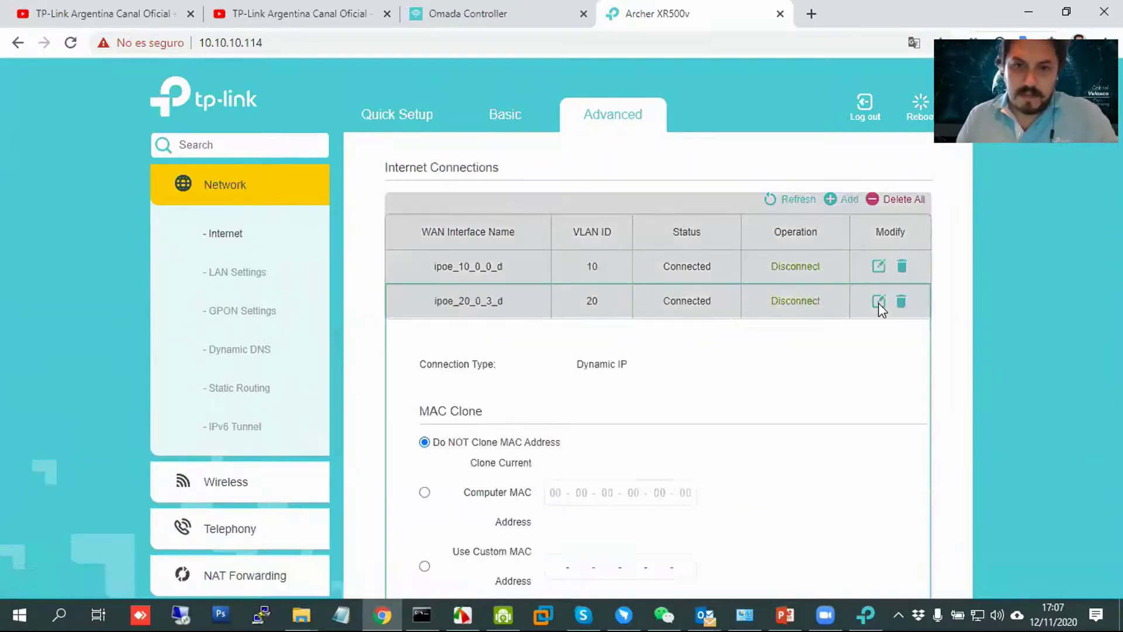
scroll(679, 429, "down", 3)
scroll(782, 423, "up", 3)
scroll(880, 418, "down", 6)
scroll(883, 430, "down", 3)
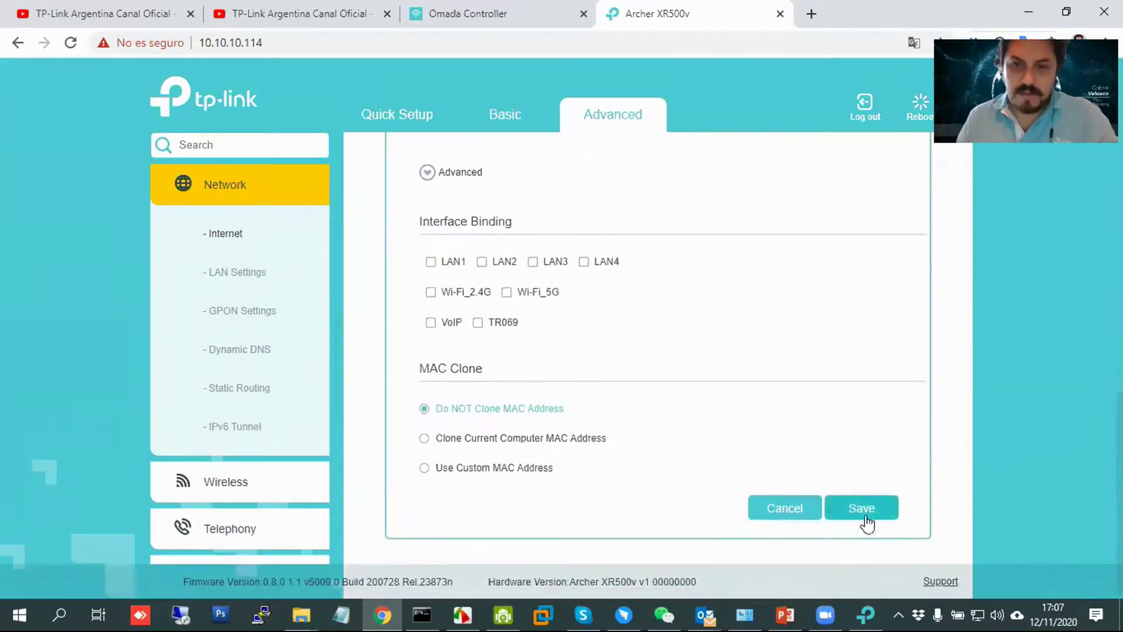
left_click(784, 515)
left_click(811, 13)
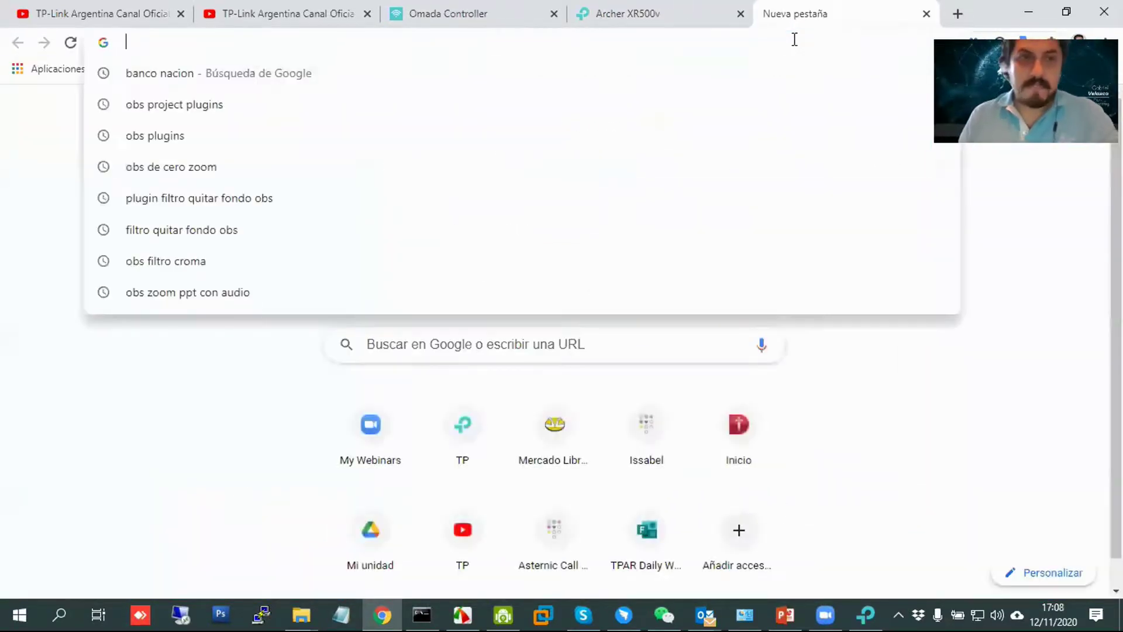
Try loading 20.20.20.124, close that tab, and switch to the PowerPoint presentation.
type("20.20.20.1")
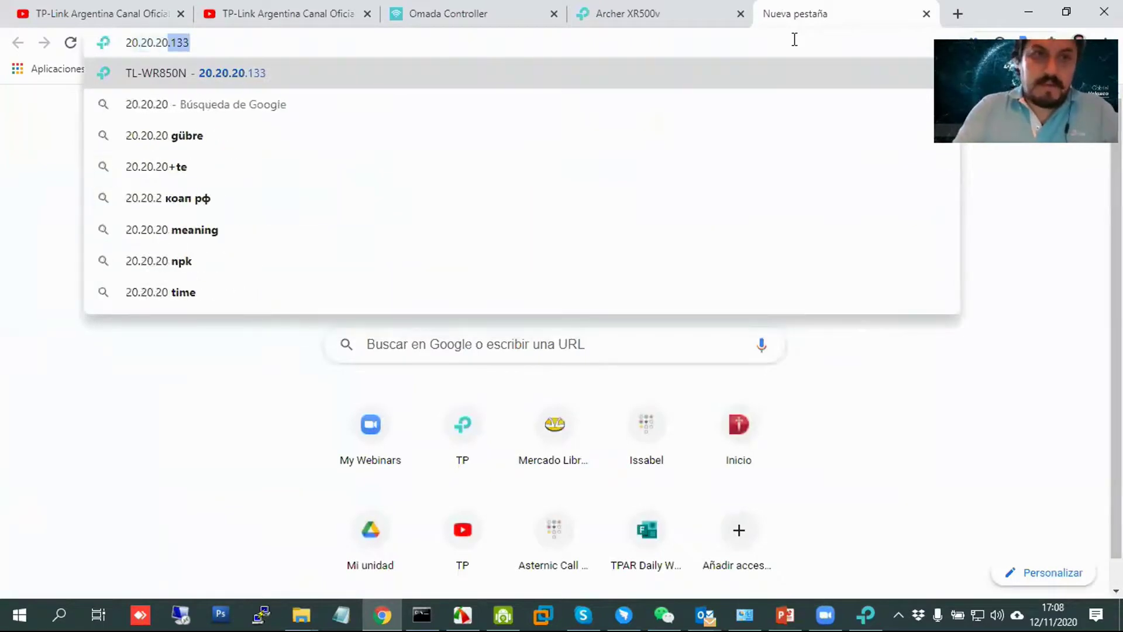
type("24")
key("Return")
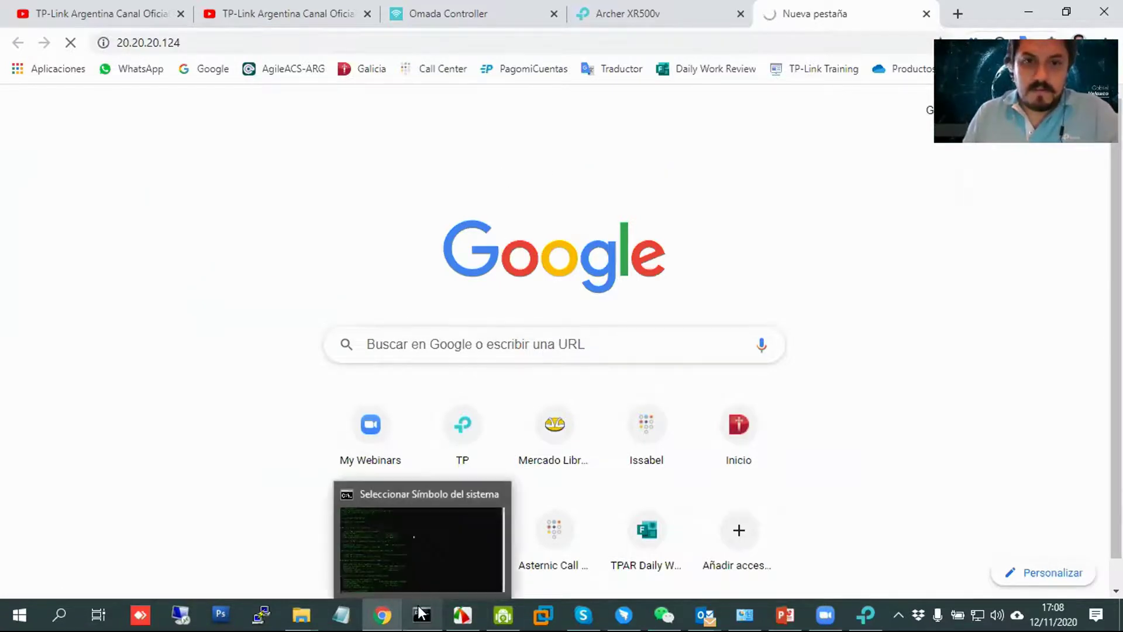
left_click(926, 13)
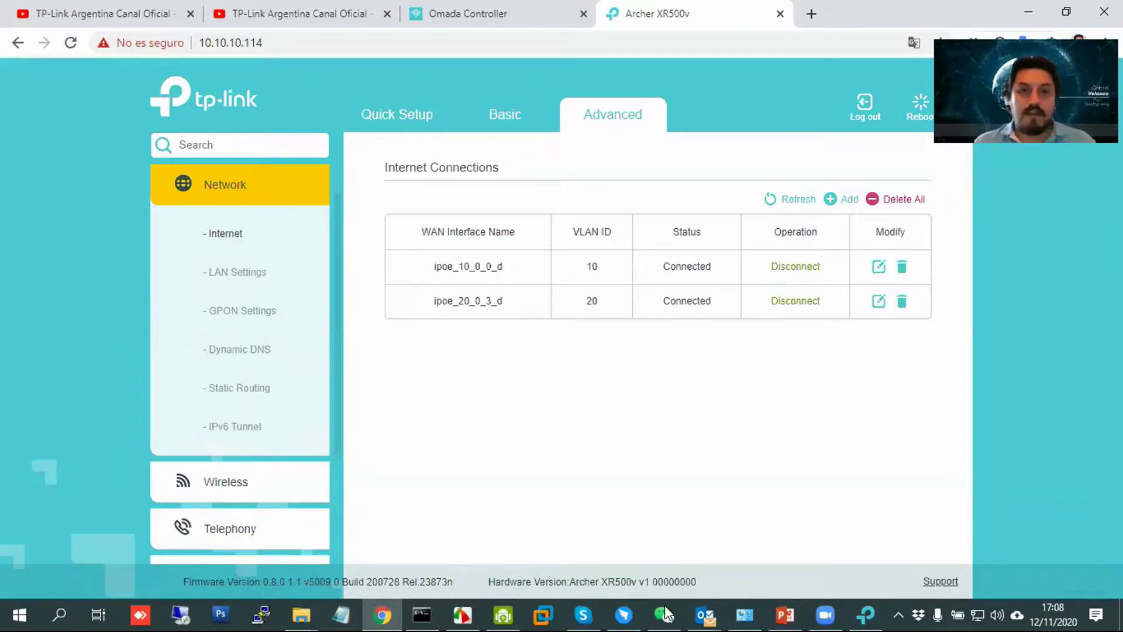
left_click(784, 614)
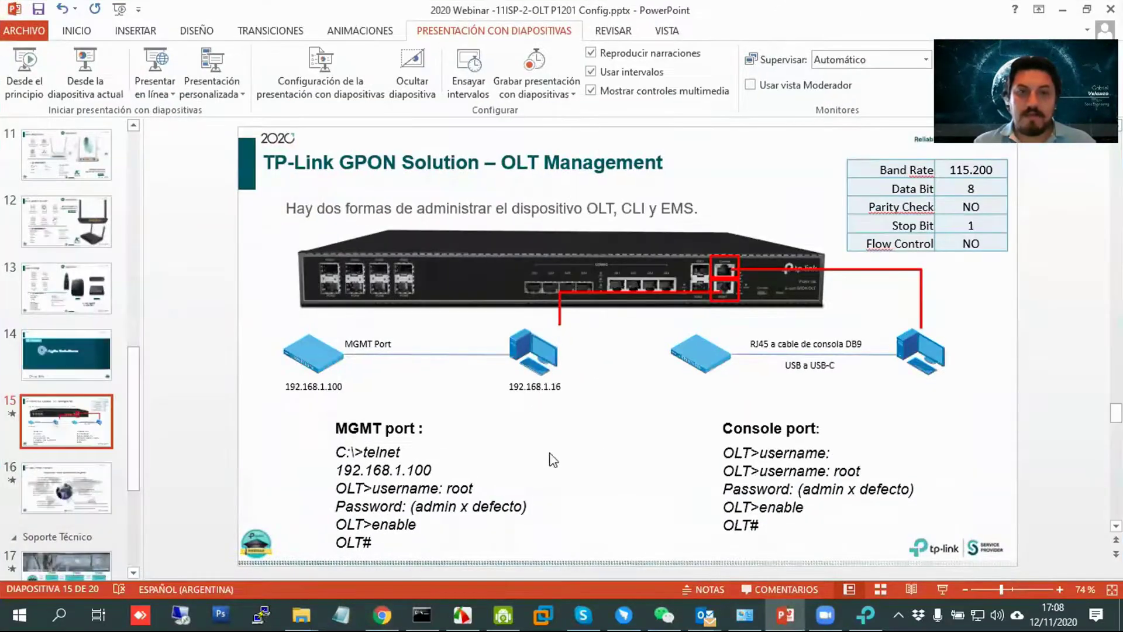